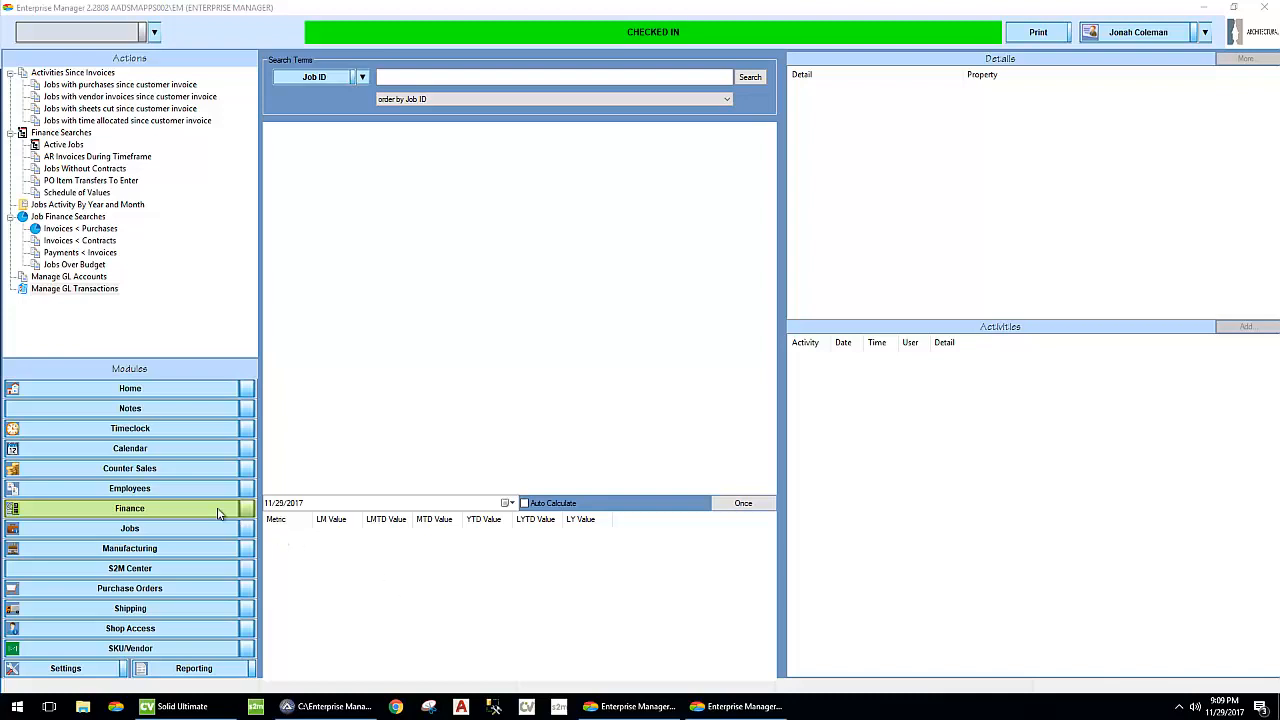
- Open the GL transactions list, and in the other Enterprise Manager window search the SKU lookup for "test"
double_click(88, 290)
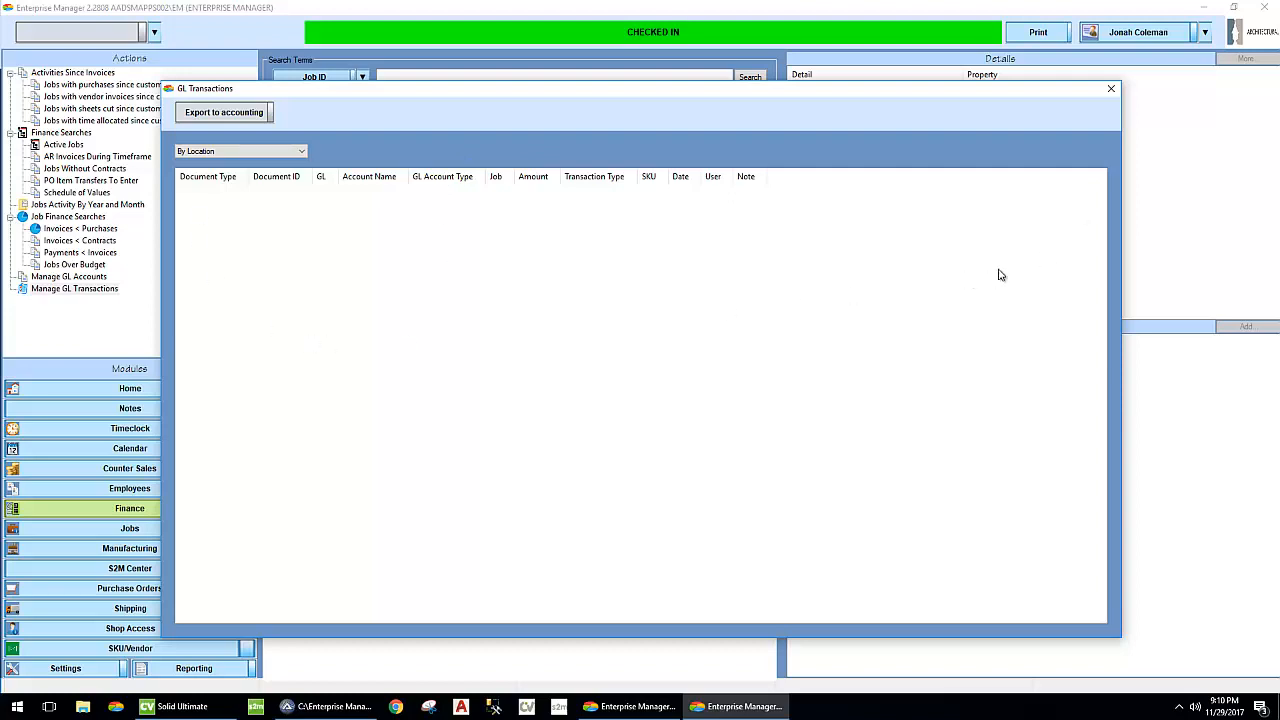
click(634, 710)
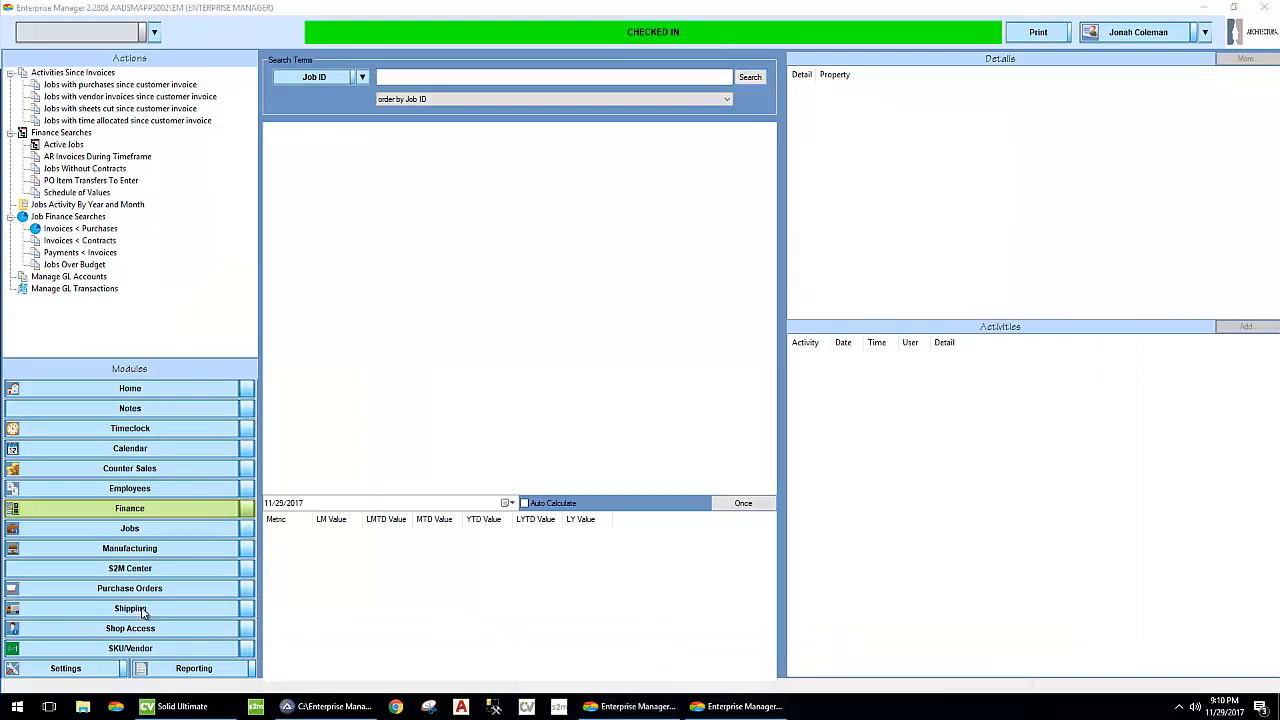
click(179, 34)
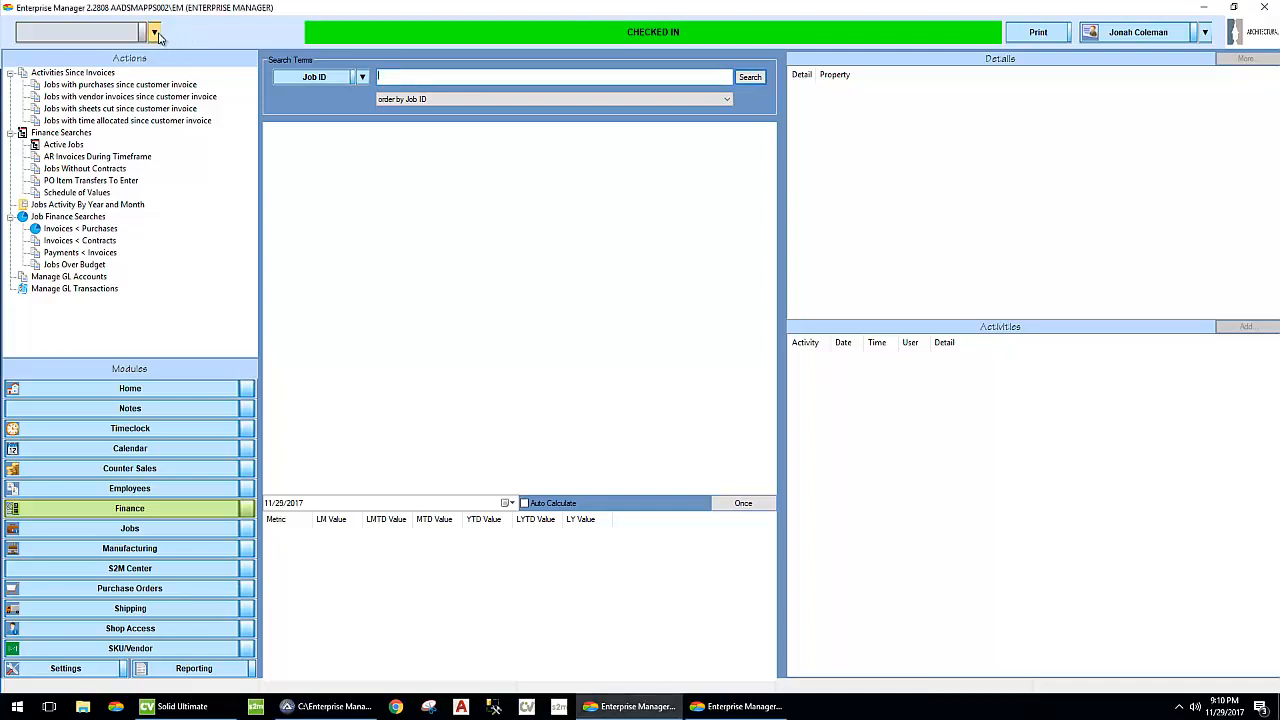
click(155, 34)
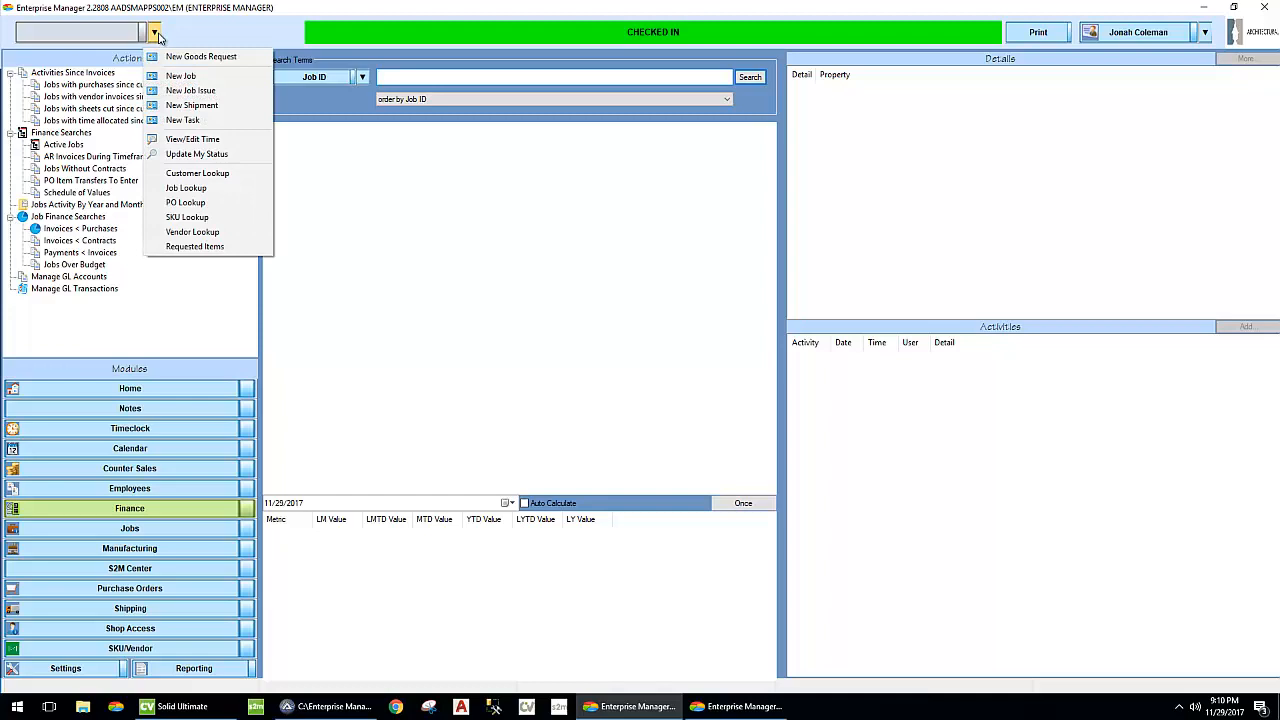
click(162, 218)
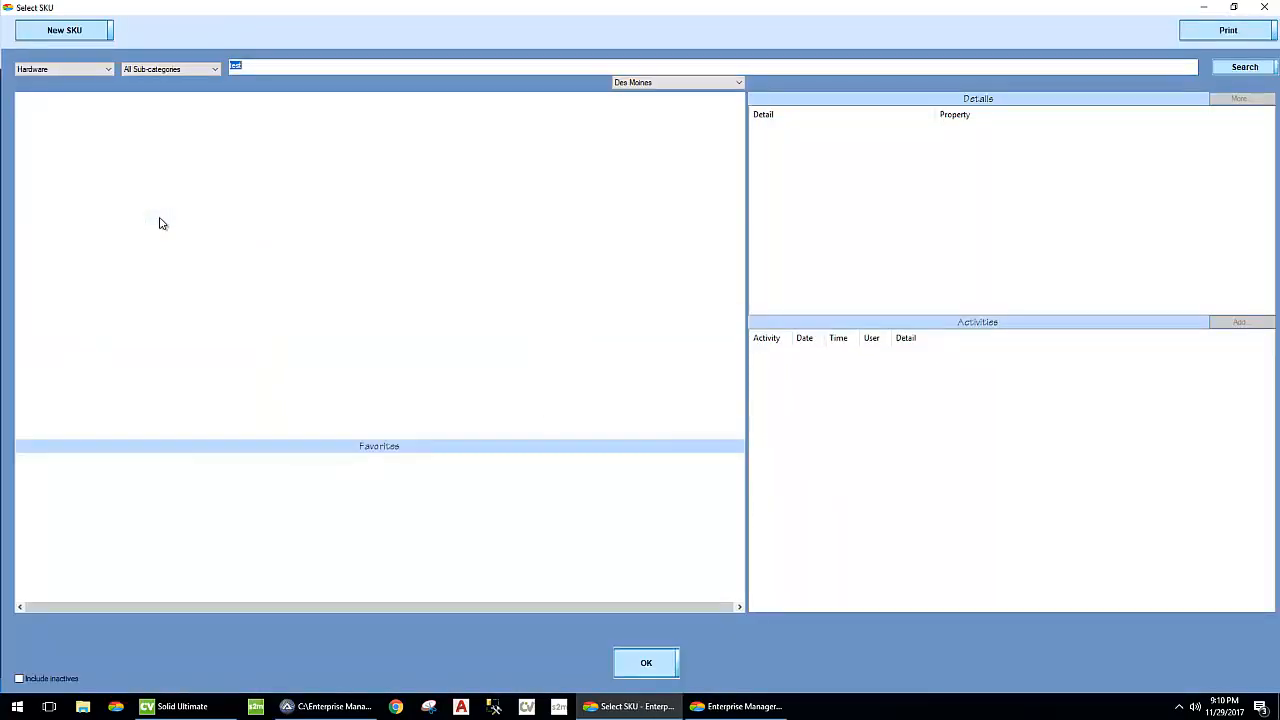
click(1245, 69)
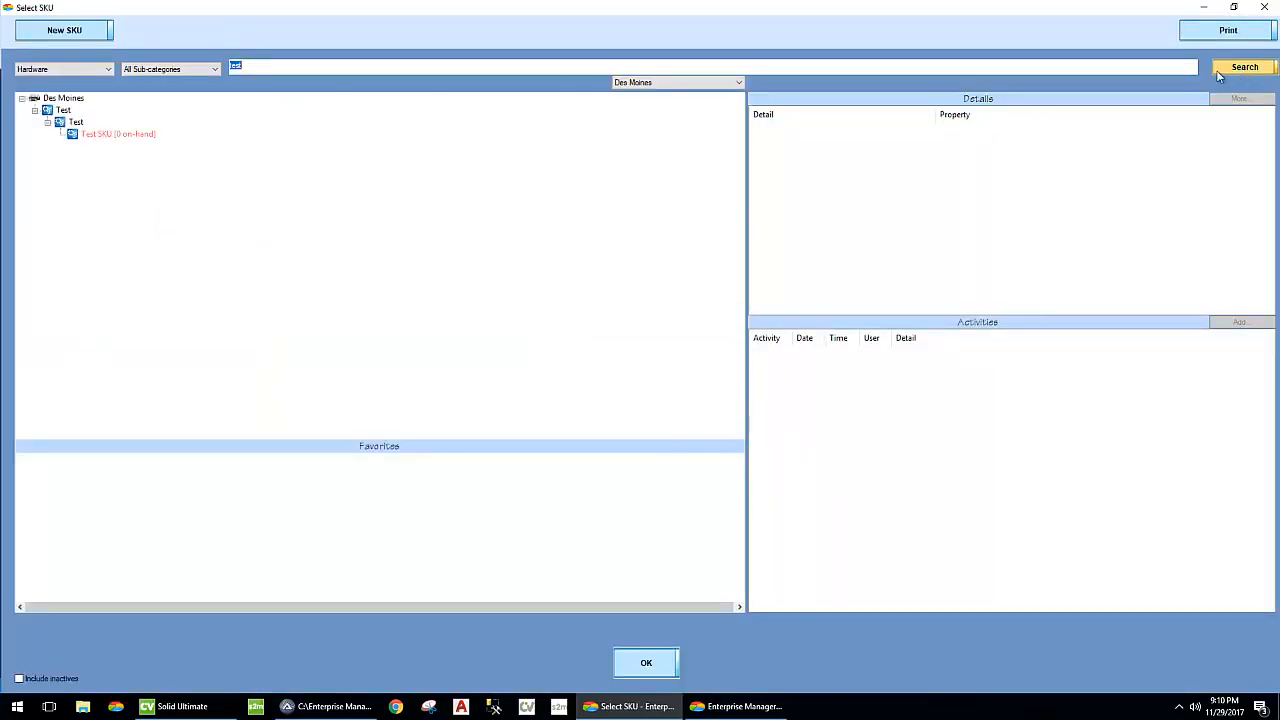
- Compare the SKU search results for Emmetsburg, Des Moines and all locations, finishing with the Des Moines location
click(655, 84)
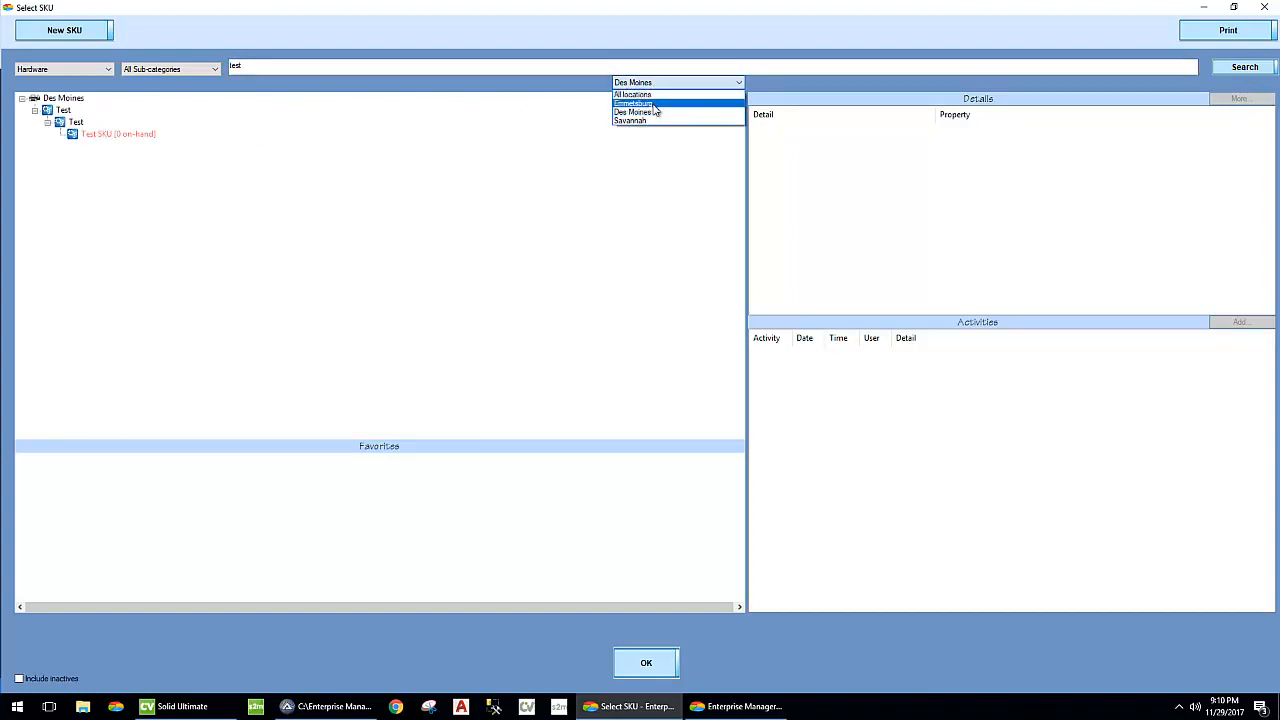
click(653, 105)
click(651, 84)
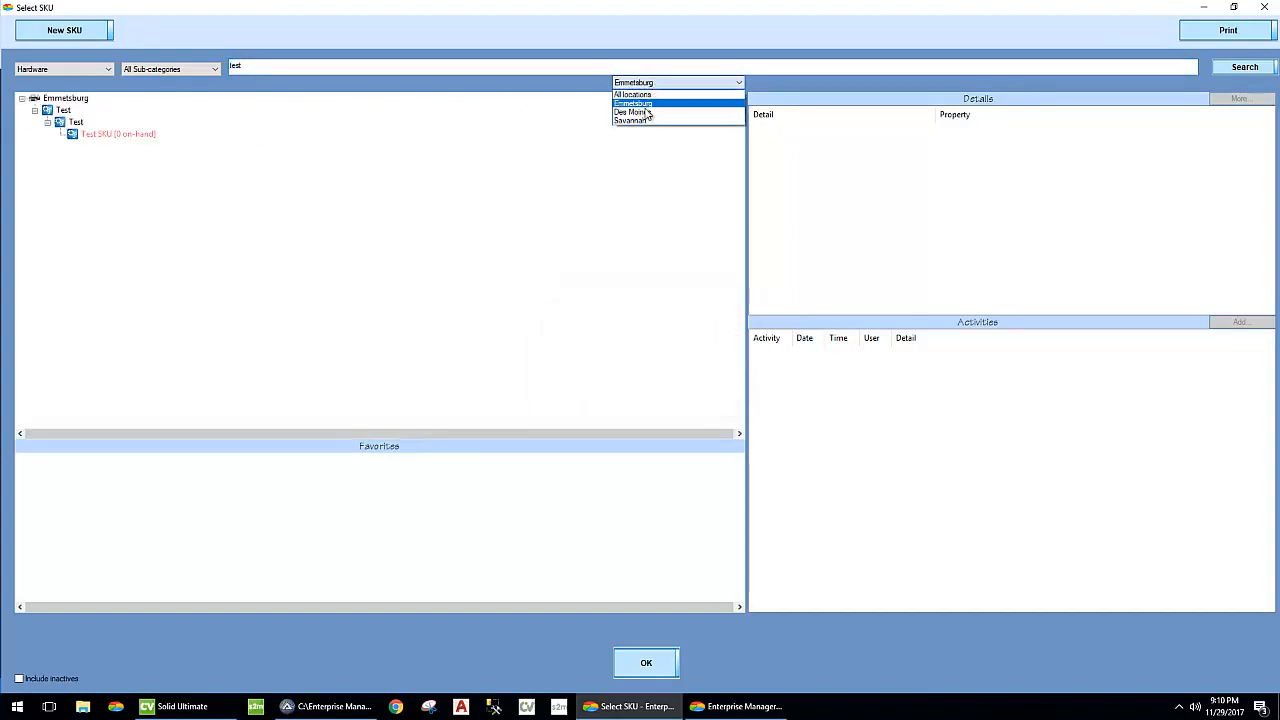
click(645, 112)
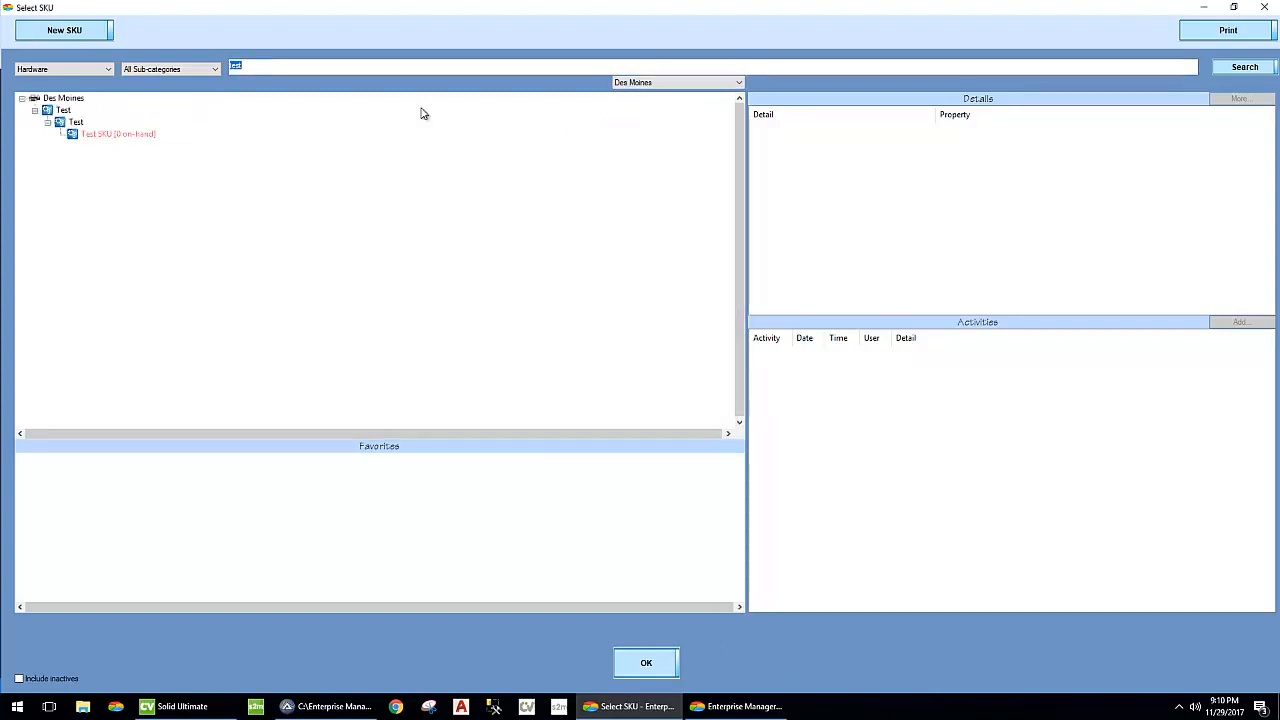
click(622, 83)
click(632, 94)
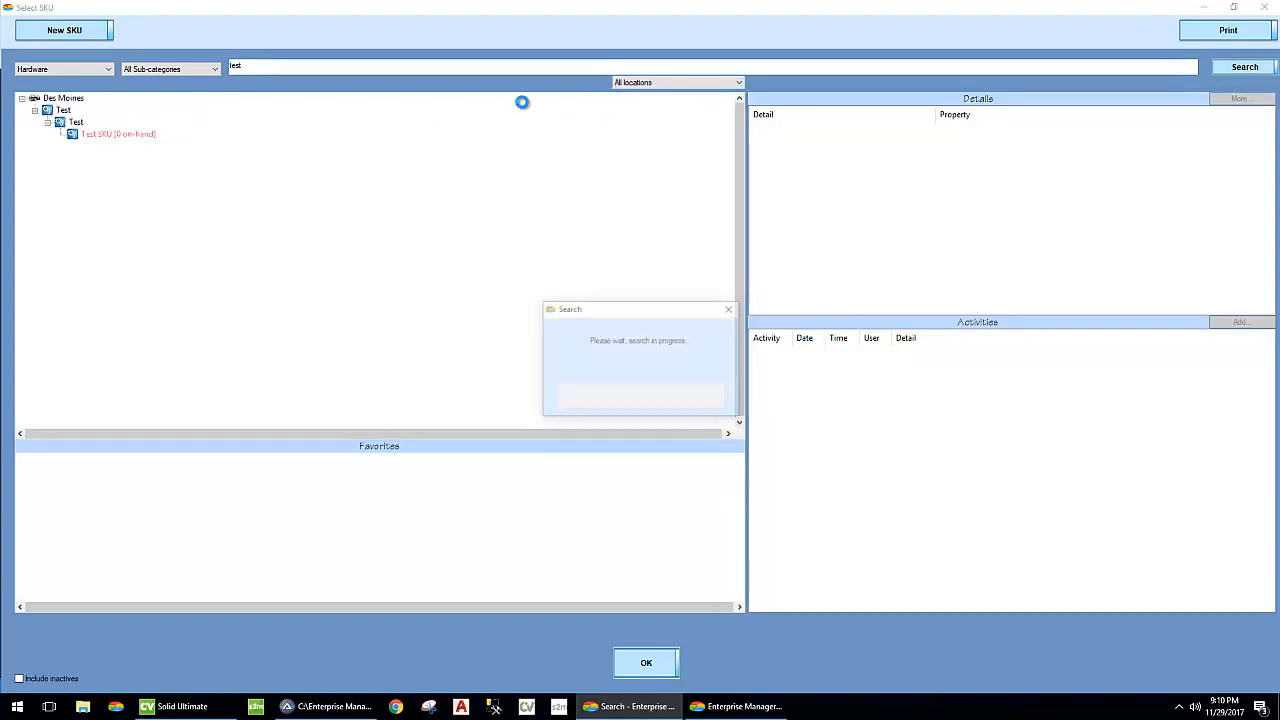
click(688, 84)
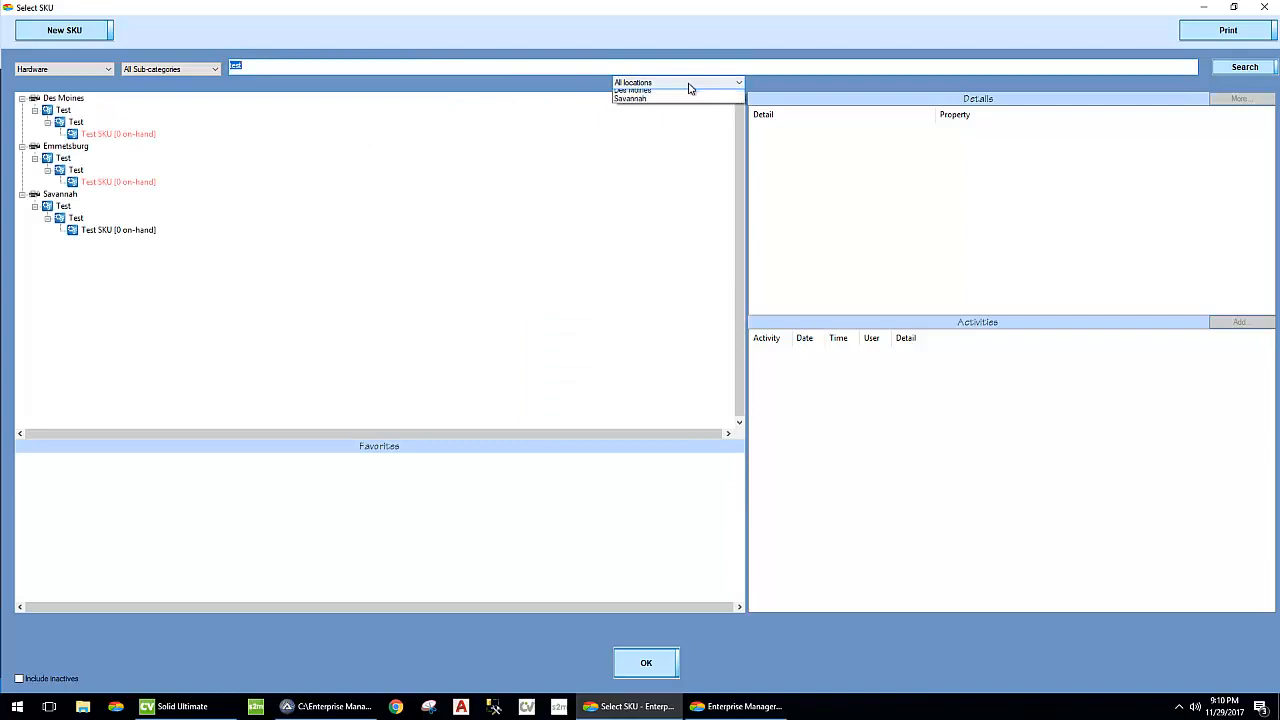
click(680, 113)
- Review the Des Moines GL account, stock level and note in the Test SKU's definition and save the SKU
click(126, 137)
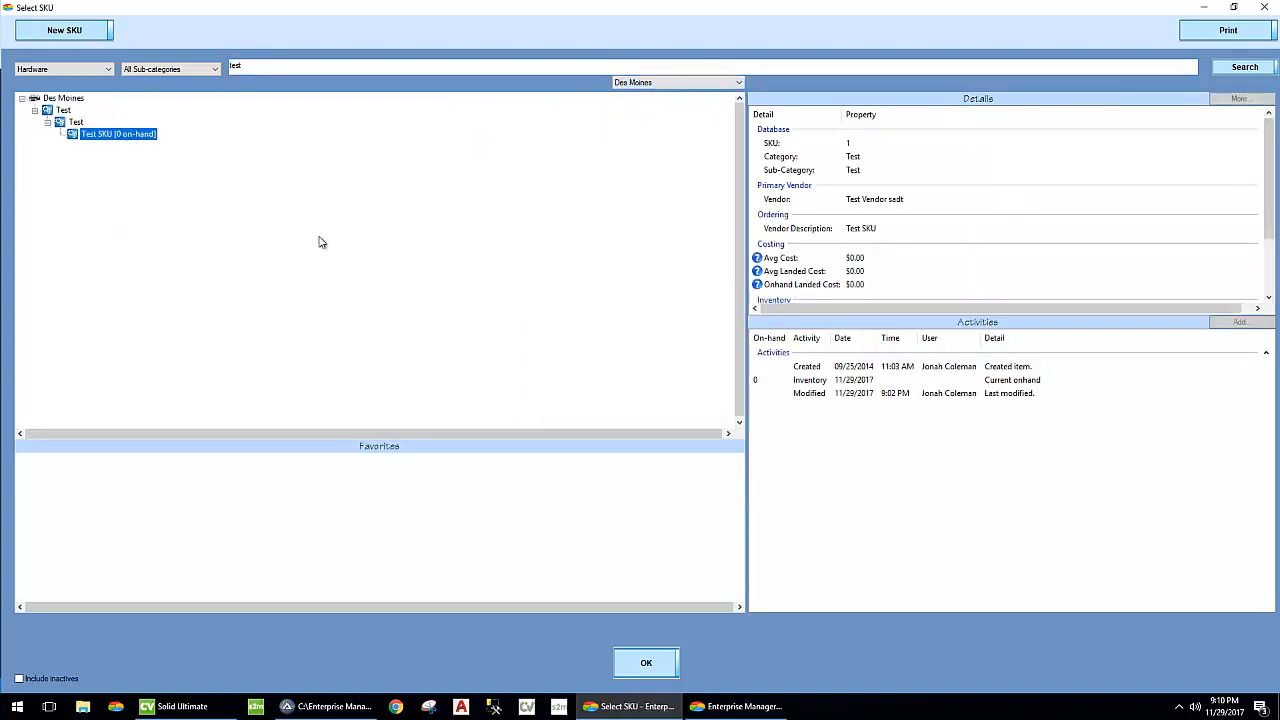
right_click(126, 137)
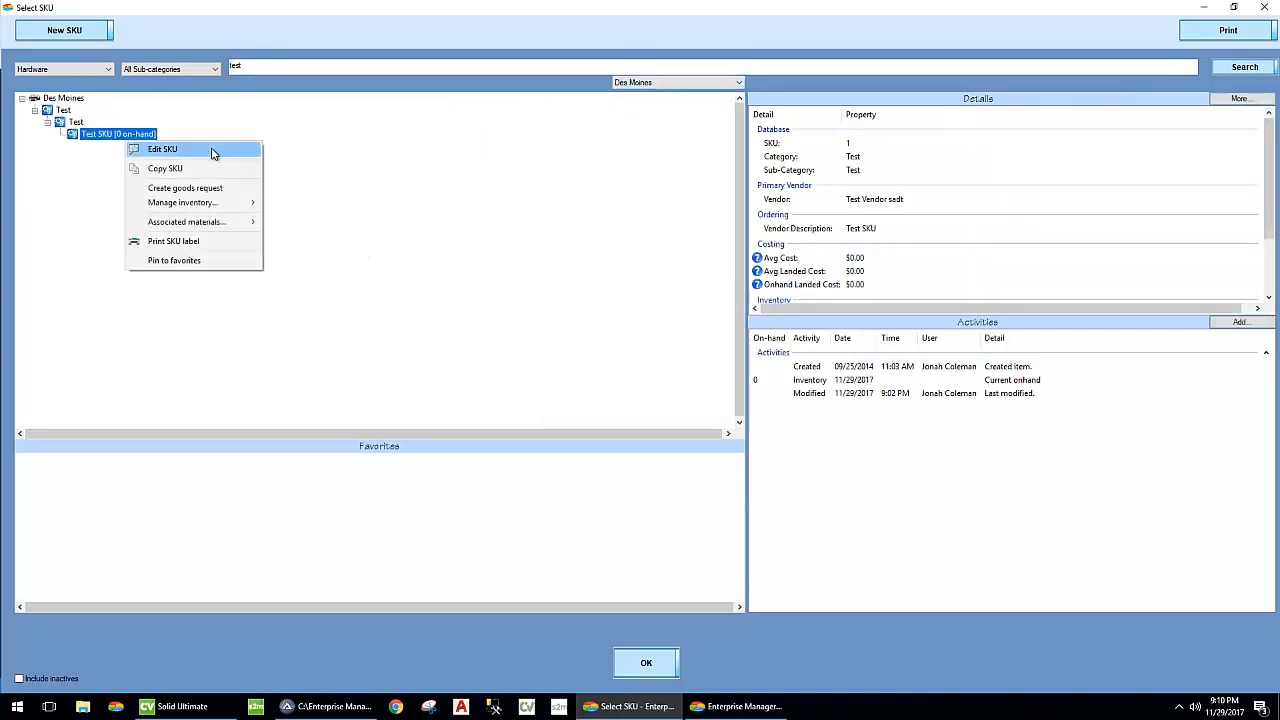
click(211, 151)
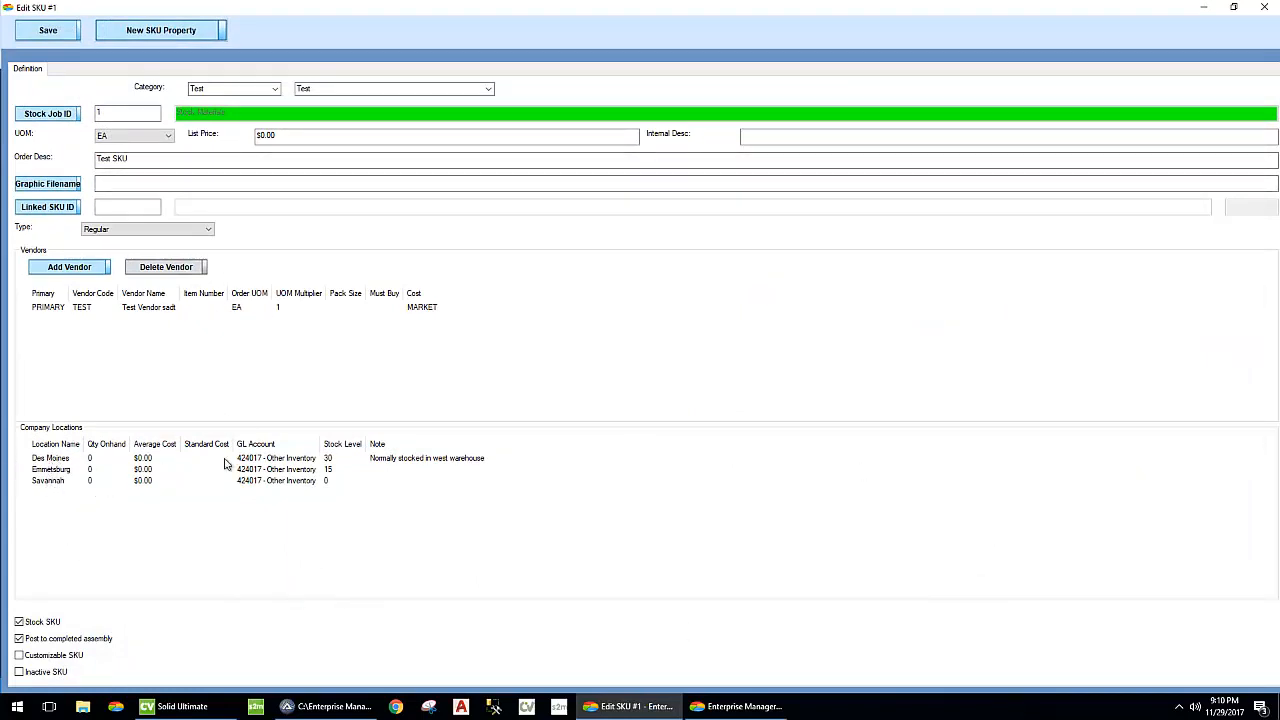
double_click(276, 458)
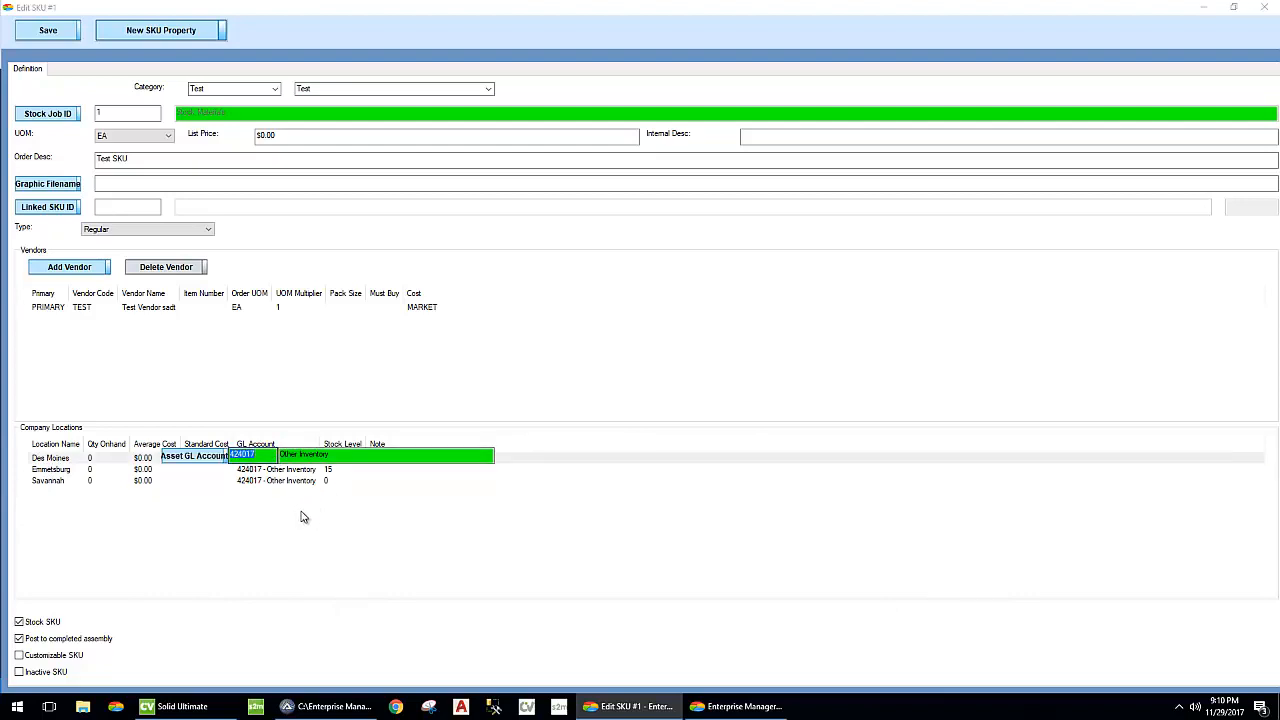
key(Tab)
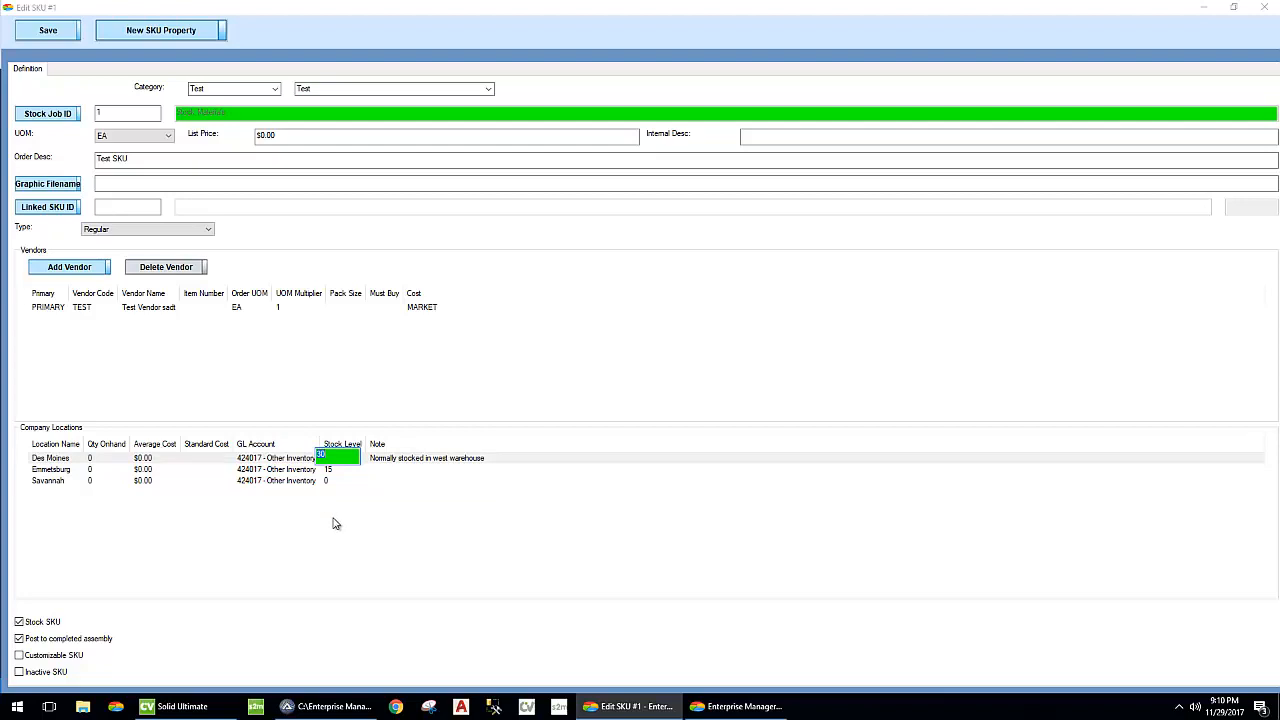
key(Tab)
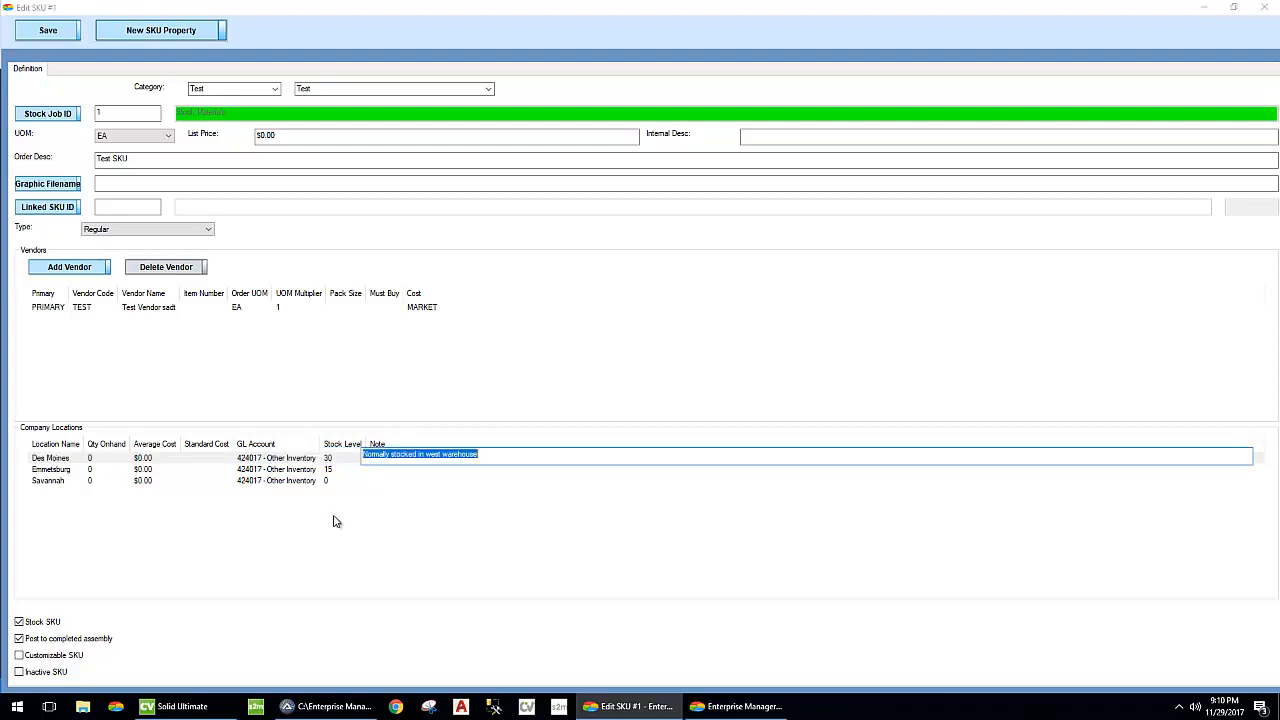
click(440, 564)
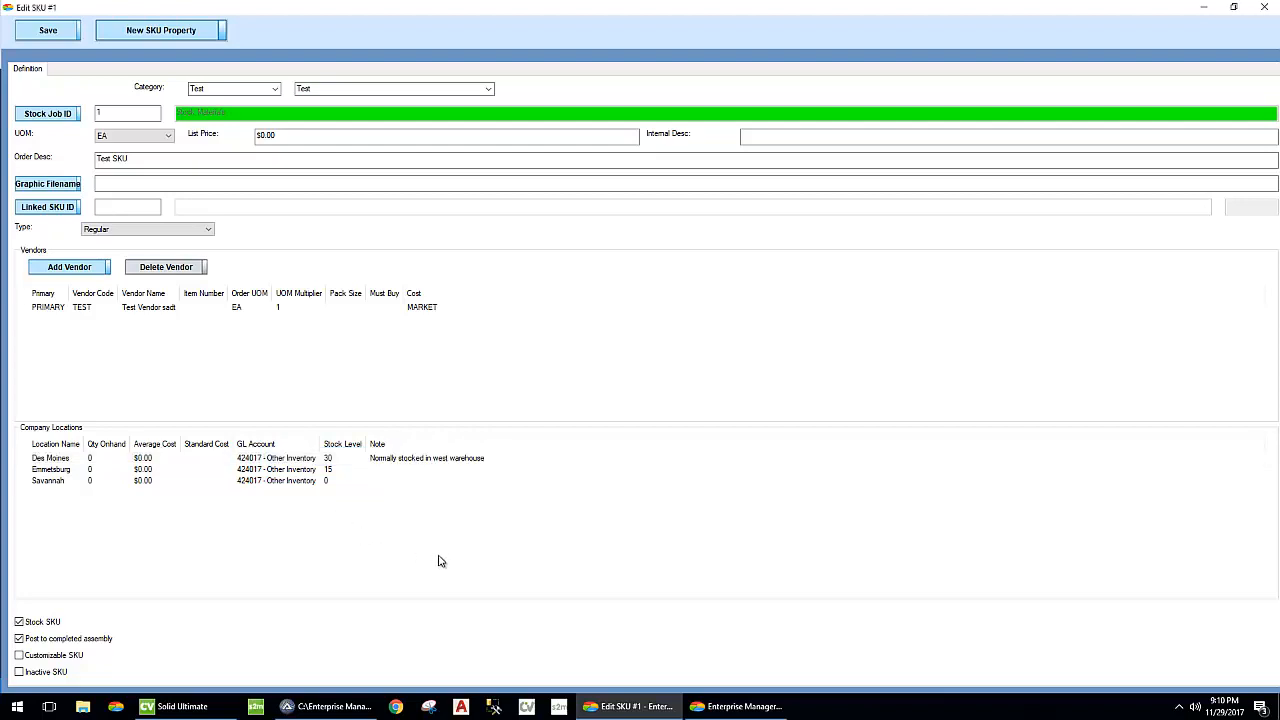
click(46, 32)
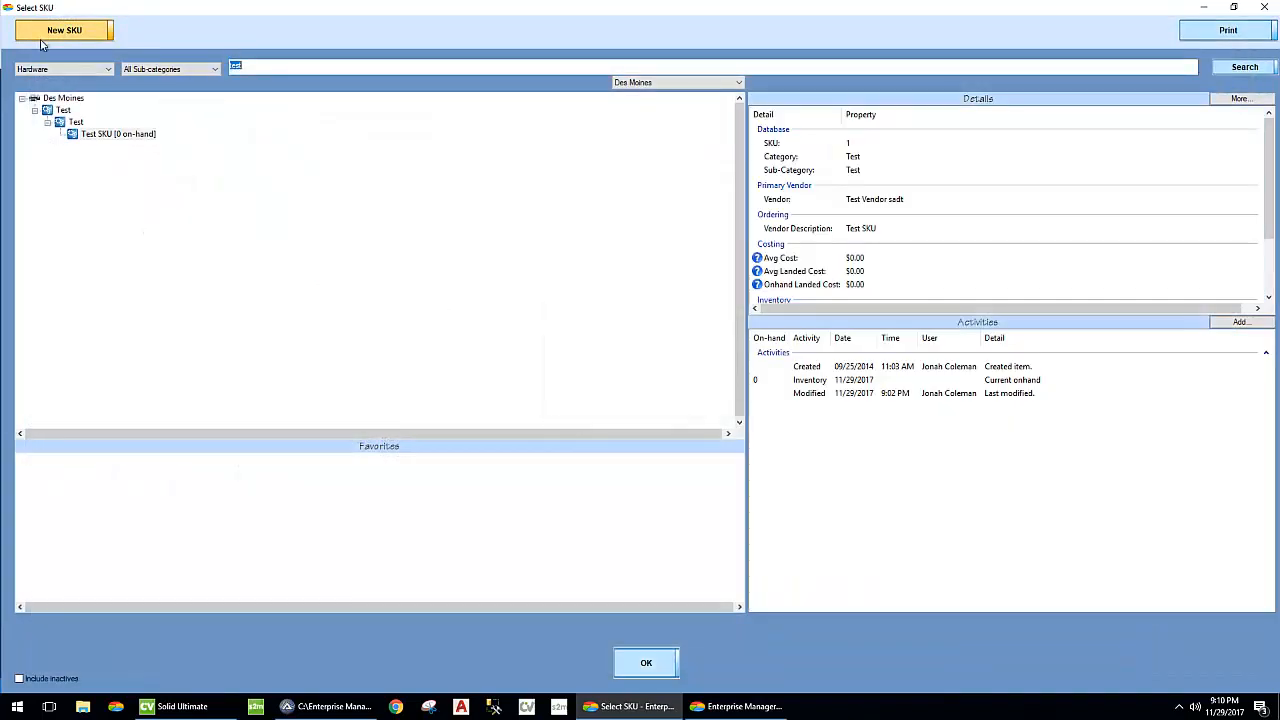
- Check the re-order level and on-hand quantity in the Test SKU's details for Des Moines
click(124, 134)
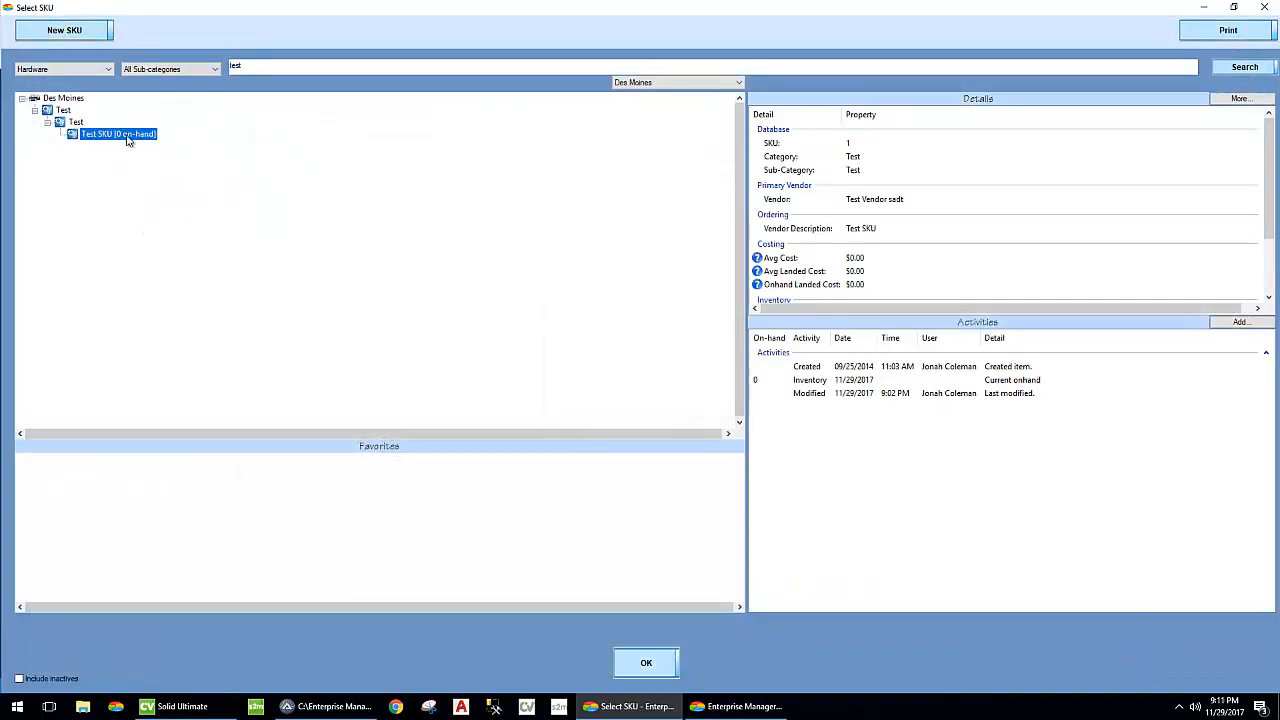
scroll(921, 231, down, 2)
click(788, 249)
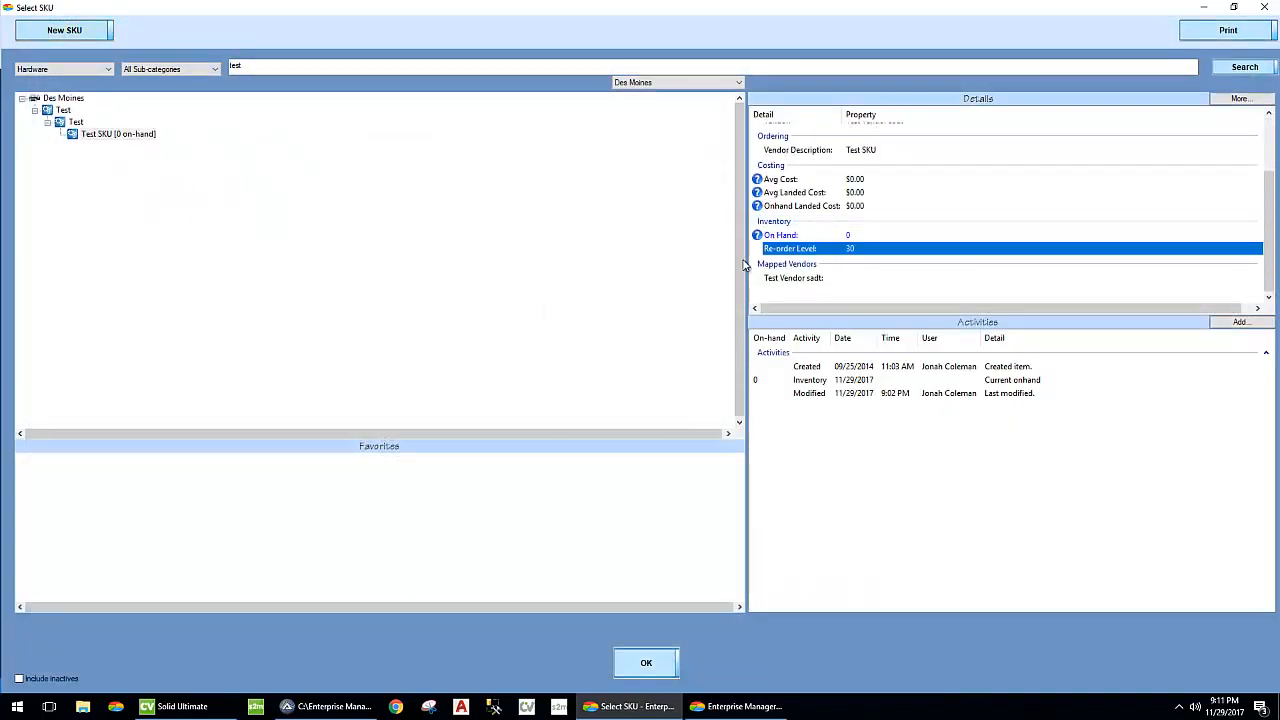
click(814, 237)
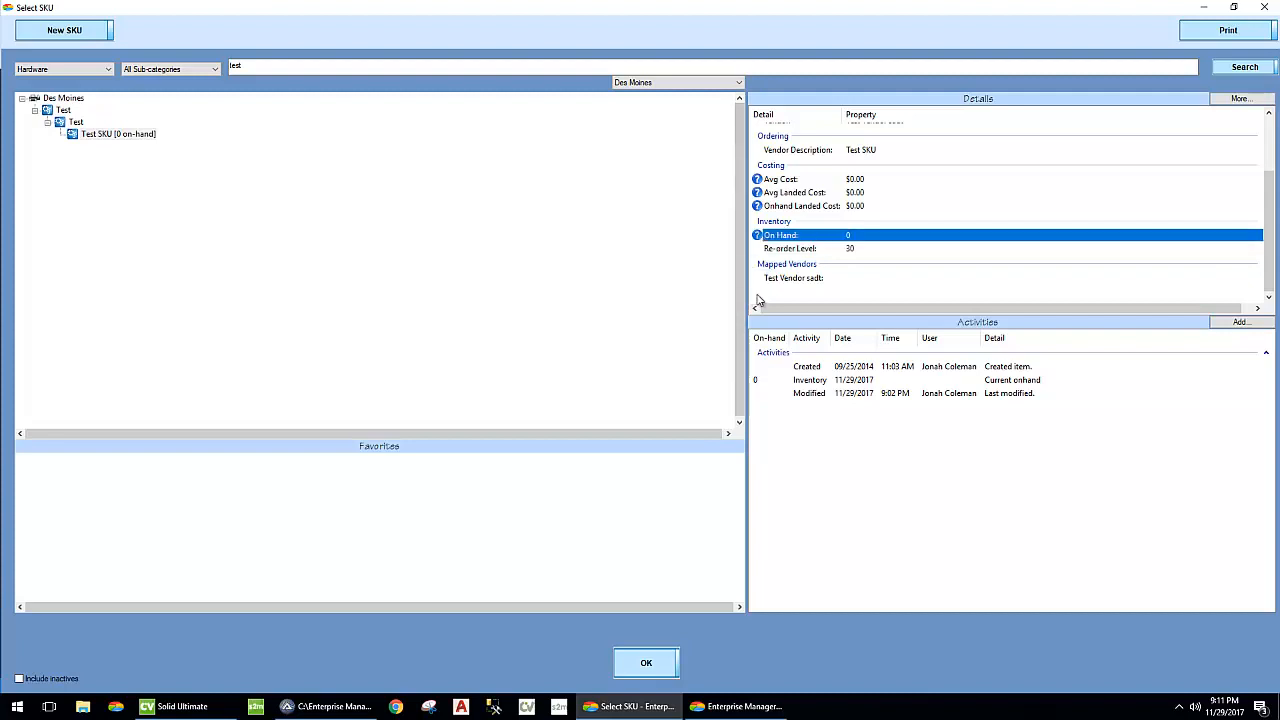
- Adjust the Test SKU's on-hand count at Des Moines to 15 with the note "test count" and save the adjustment
right_click(120, 137)
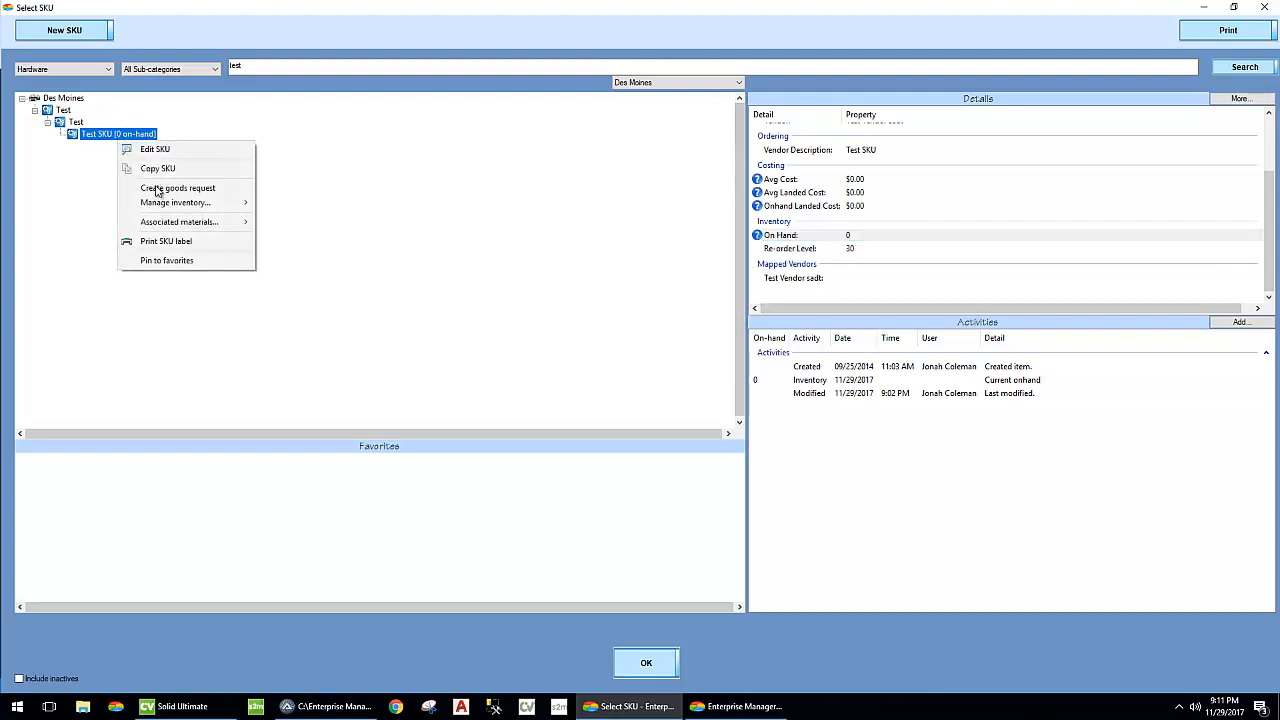
mouse_move(167, 208)
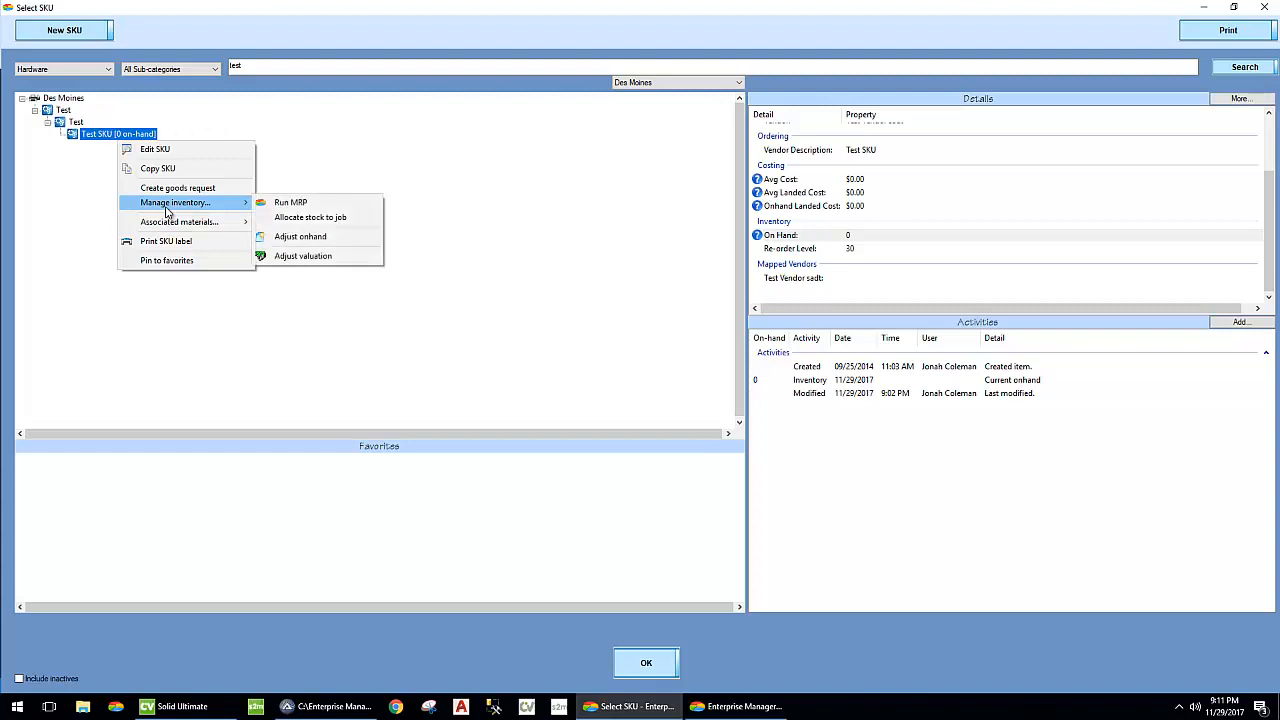
click(350, 244)
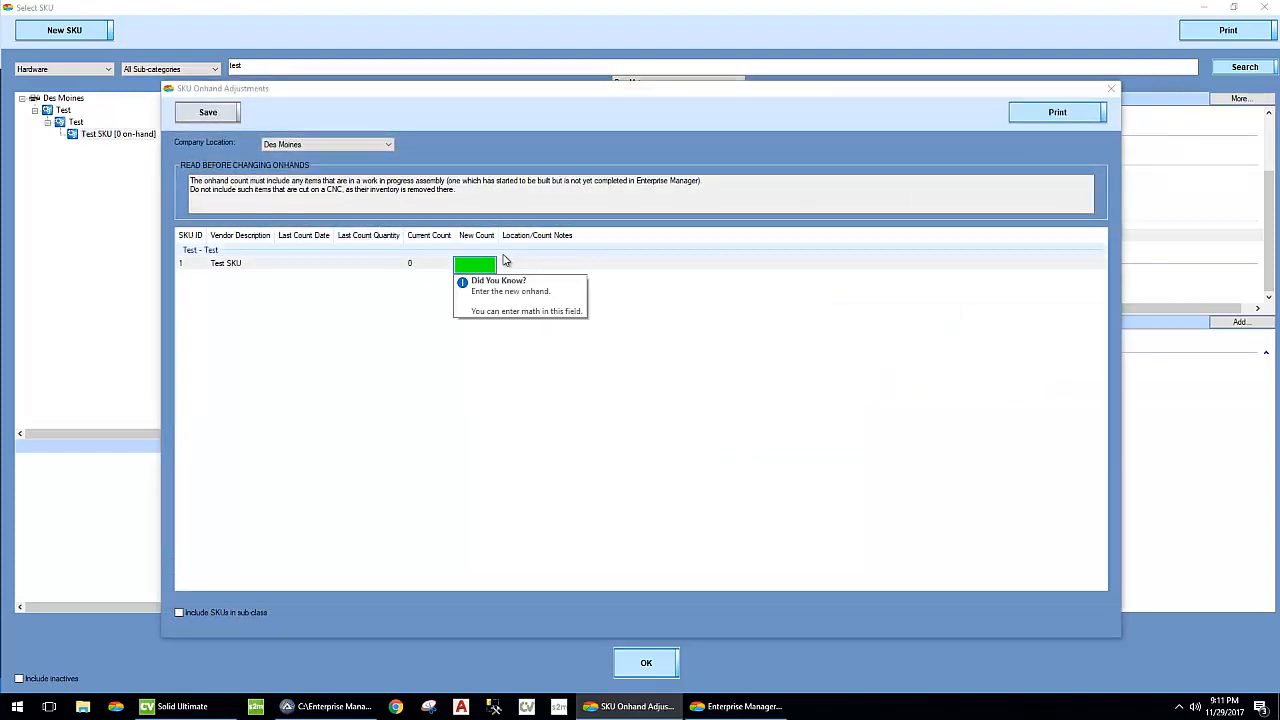
text(15)
click(505, 261)
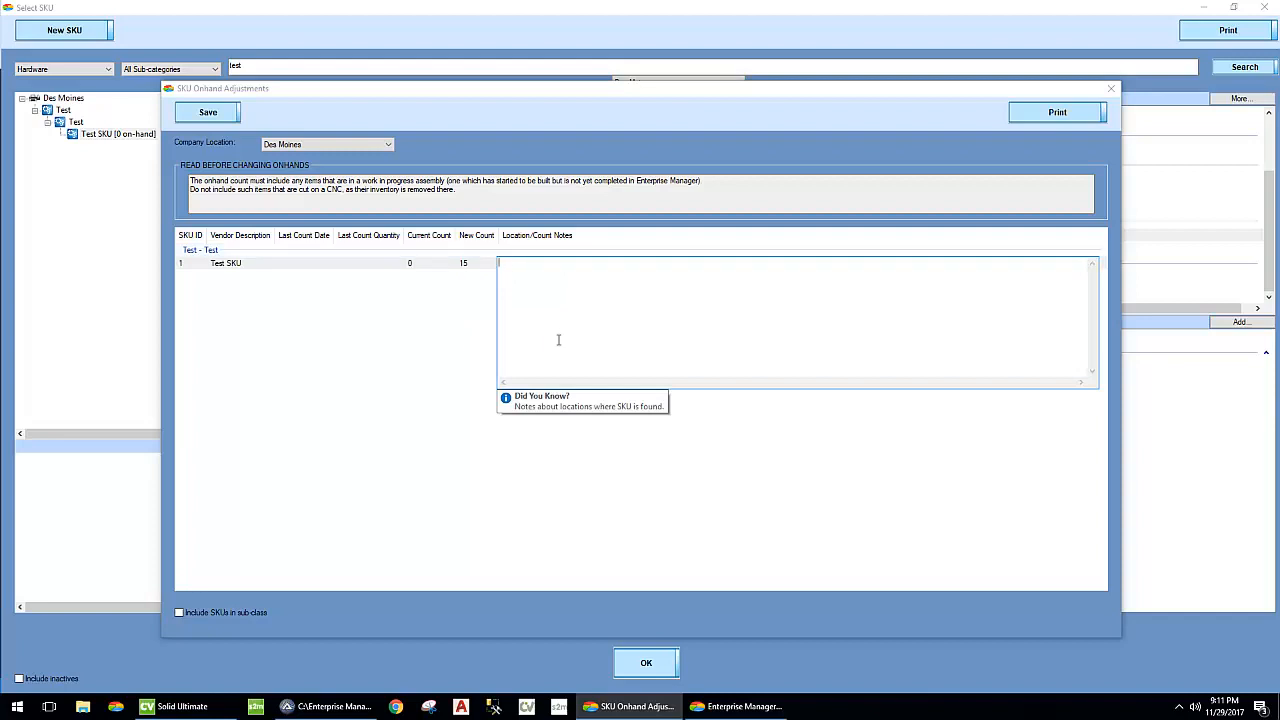
click(443, 385)
click(208, 112)
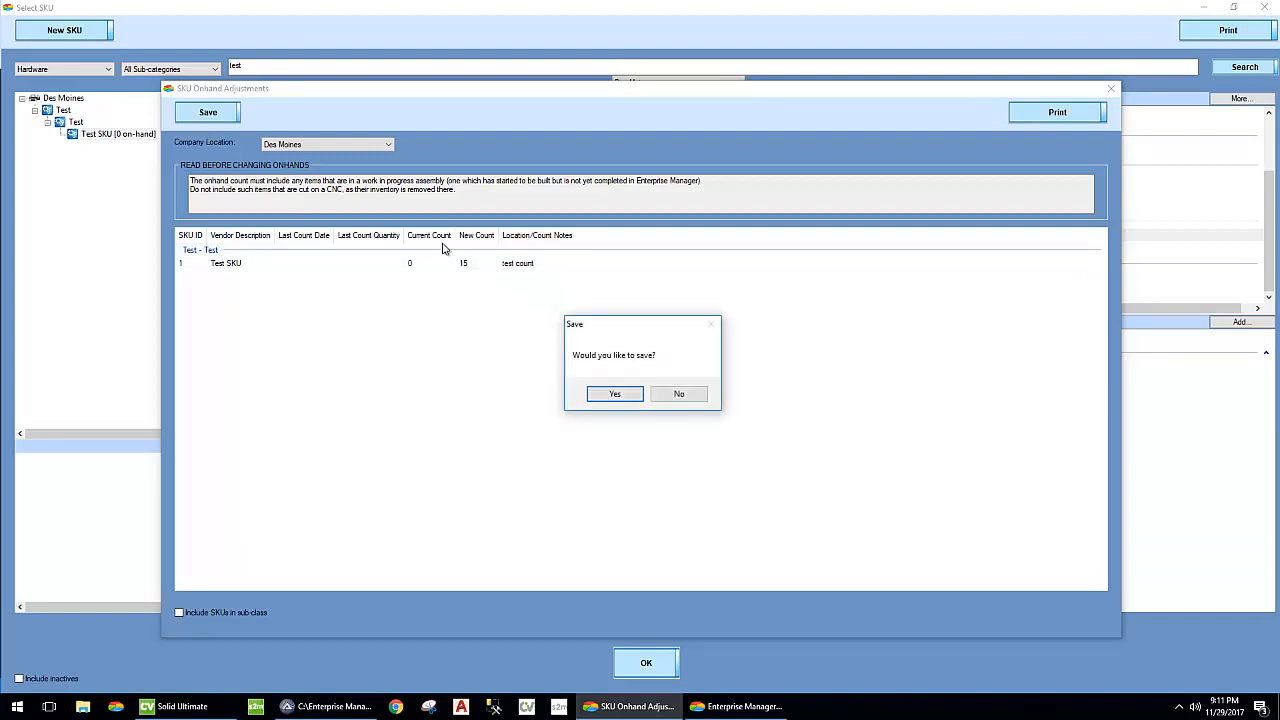
click(615, 393)
click(623, 400)
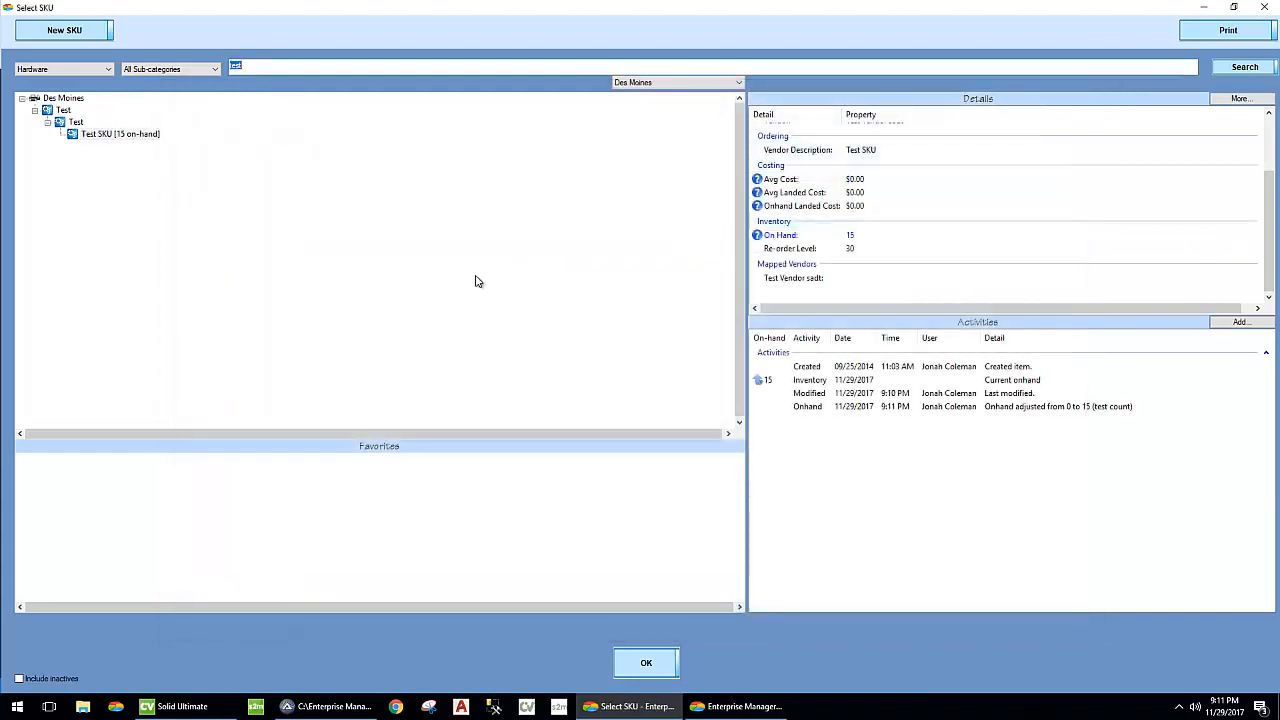
- Check the average landed cost and on-hand landed cost in the Test SKU's details
click(140, 137)
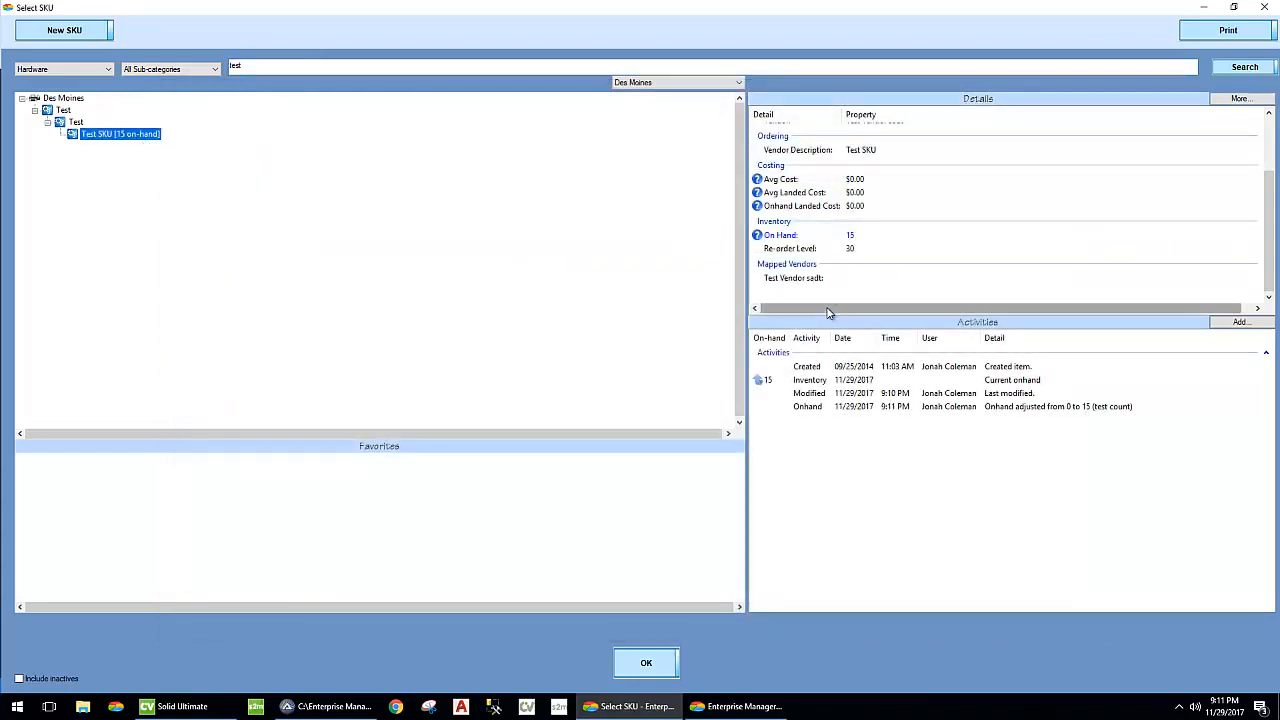
click(866, 206)
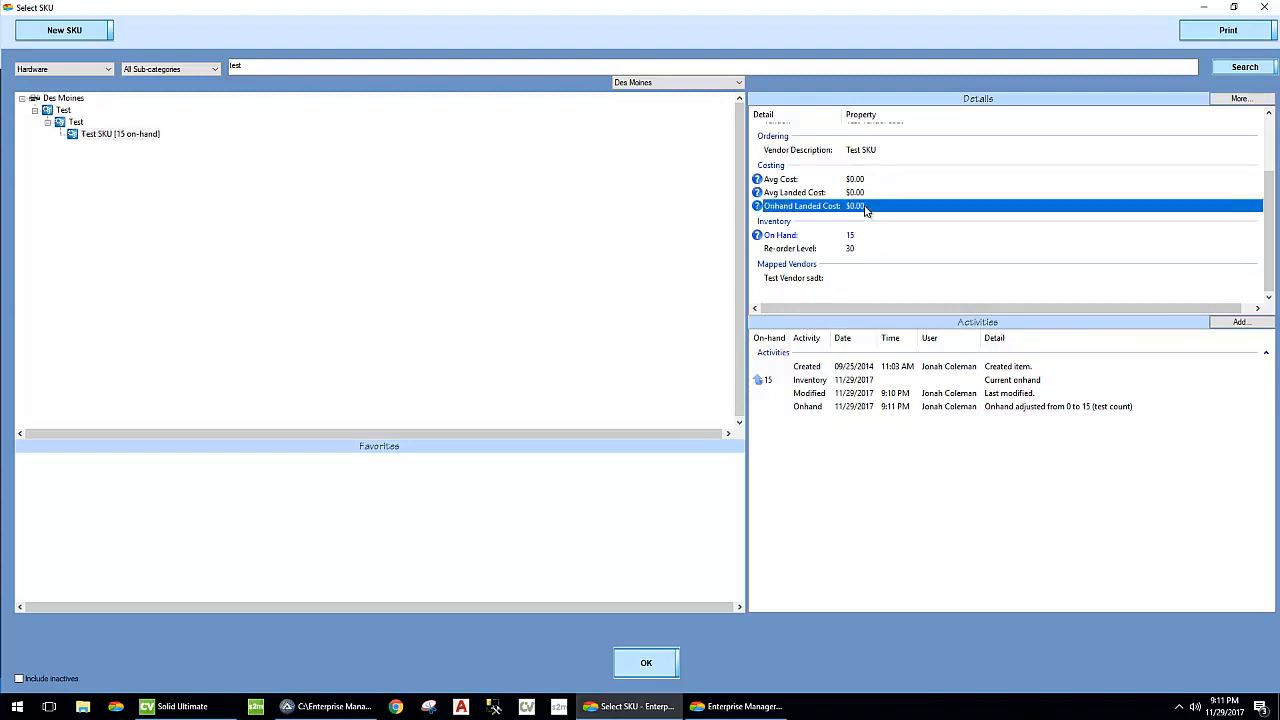
click(866, 193)
click(864, 206)
- Adjust the Test SKU's valuation to 15 per EA, proceed with the impact and declare the inventory as not already an asset
right_click(133, 137)
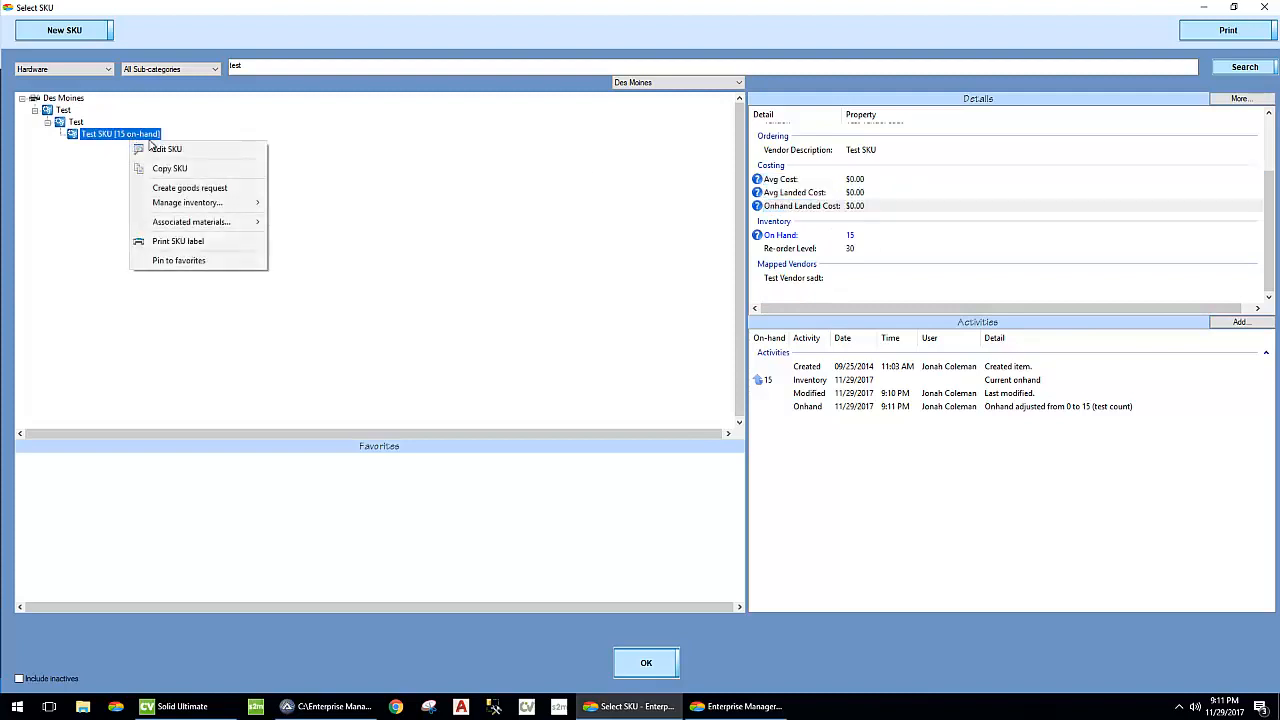
mouse_move(208, 205)
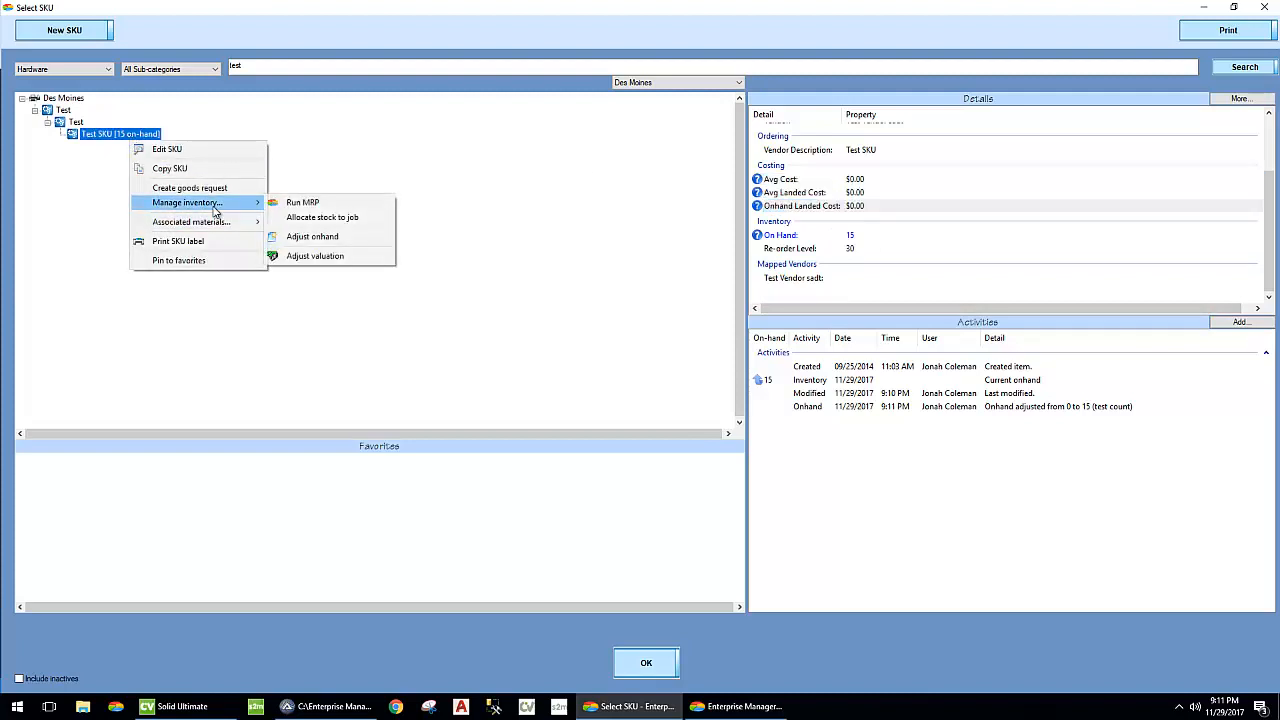
click(315, 256)
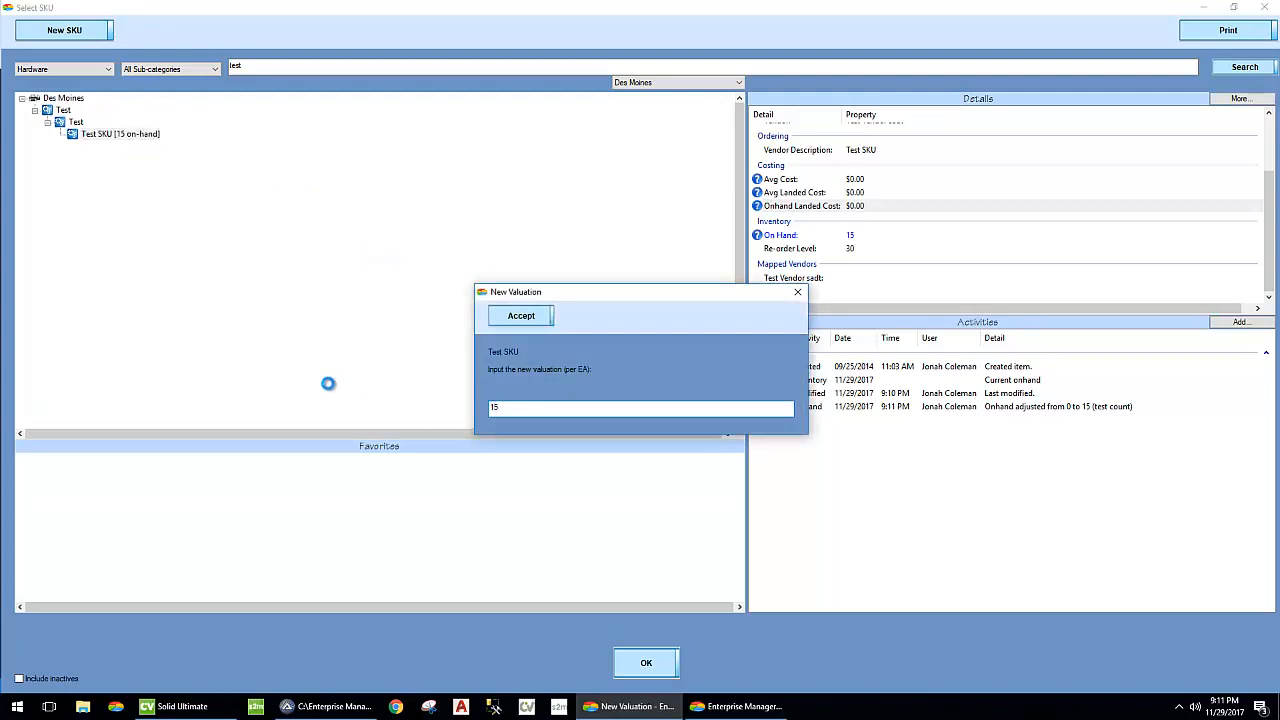
key(Return)
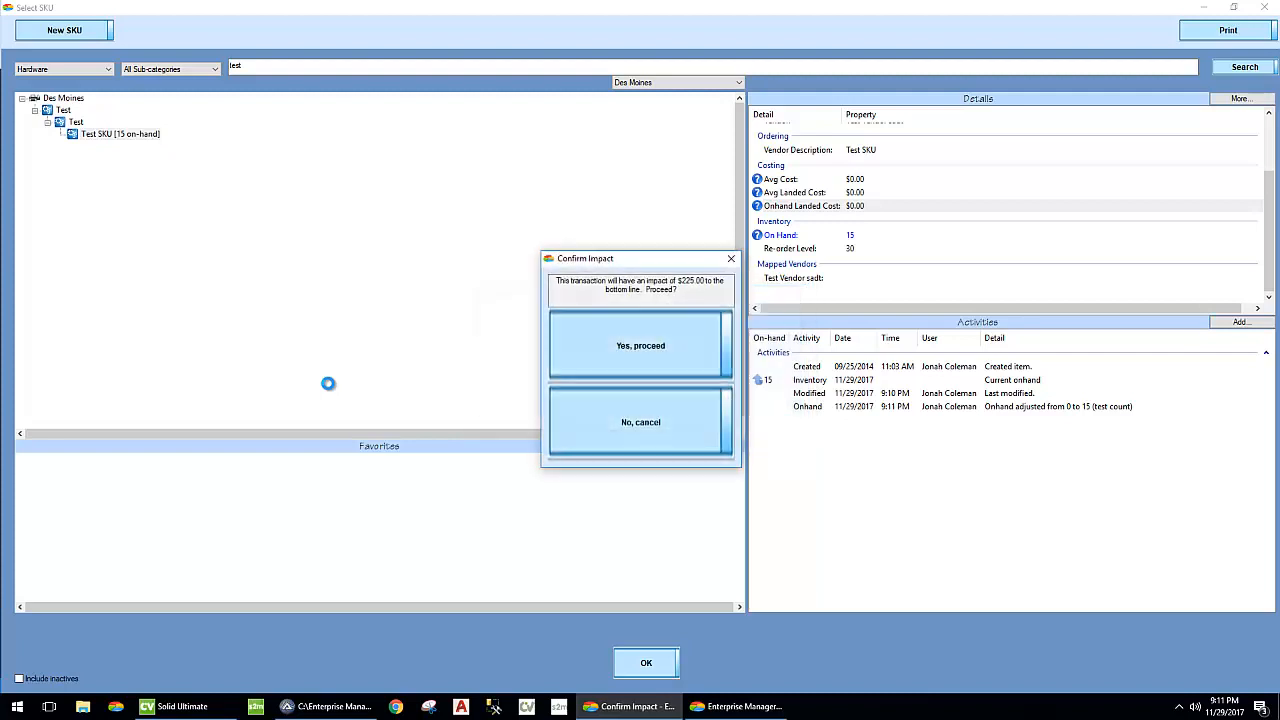
click(673, 346)
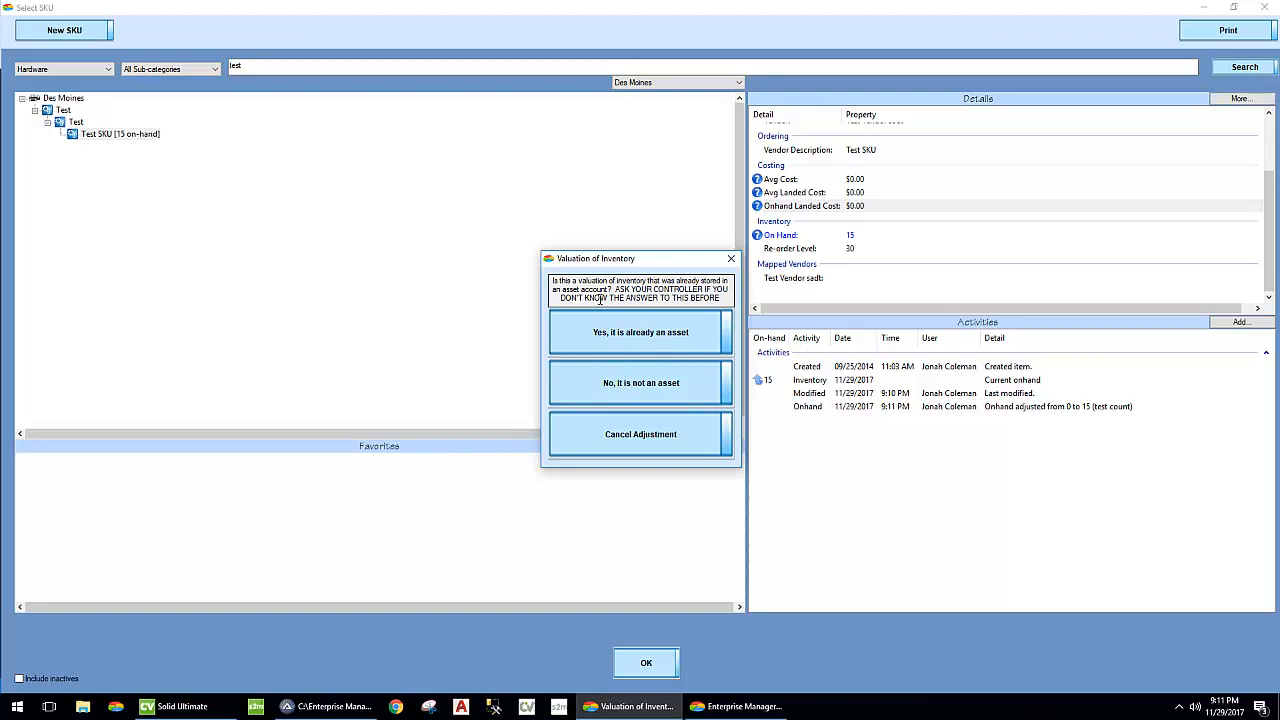
click(601, 381)
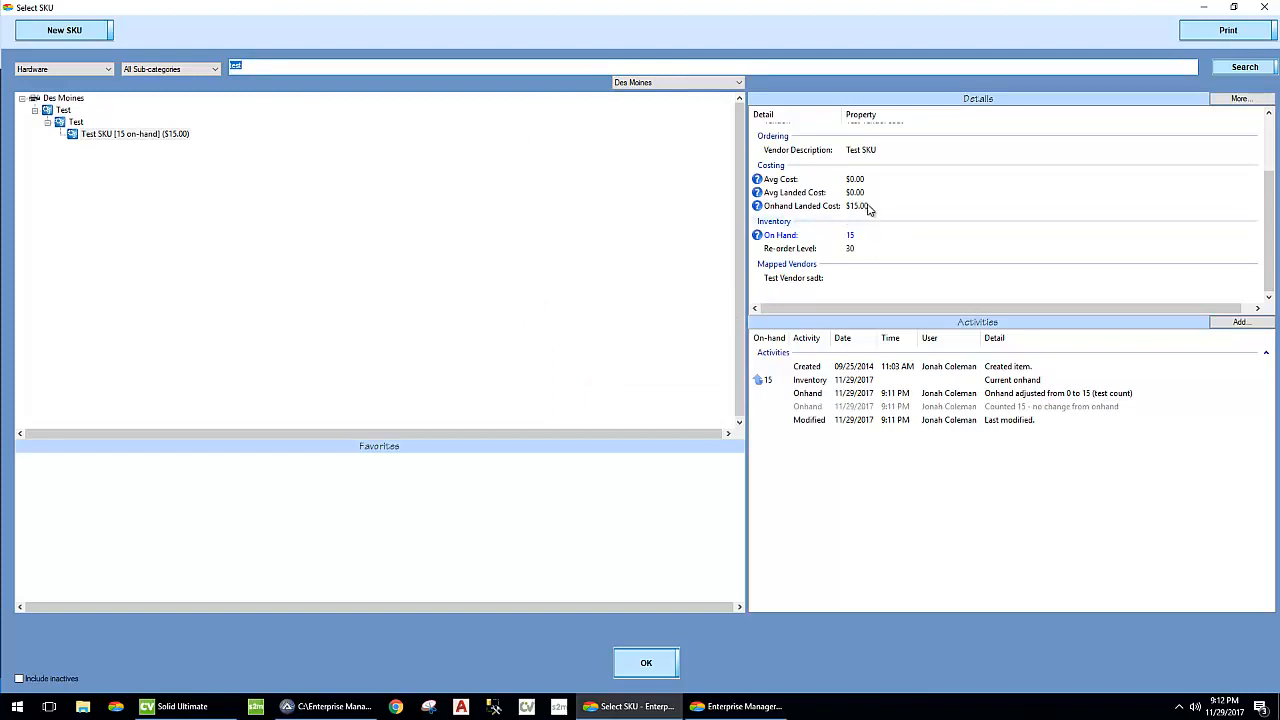
- Review the valuation change in the GL transactions, inspect its SKU adjustment's on-hand and valuation options, and close both without saving
click(775, 706)
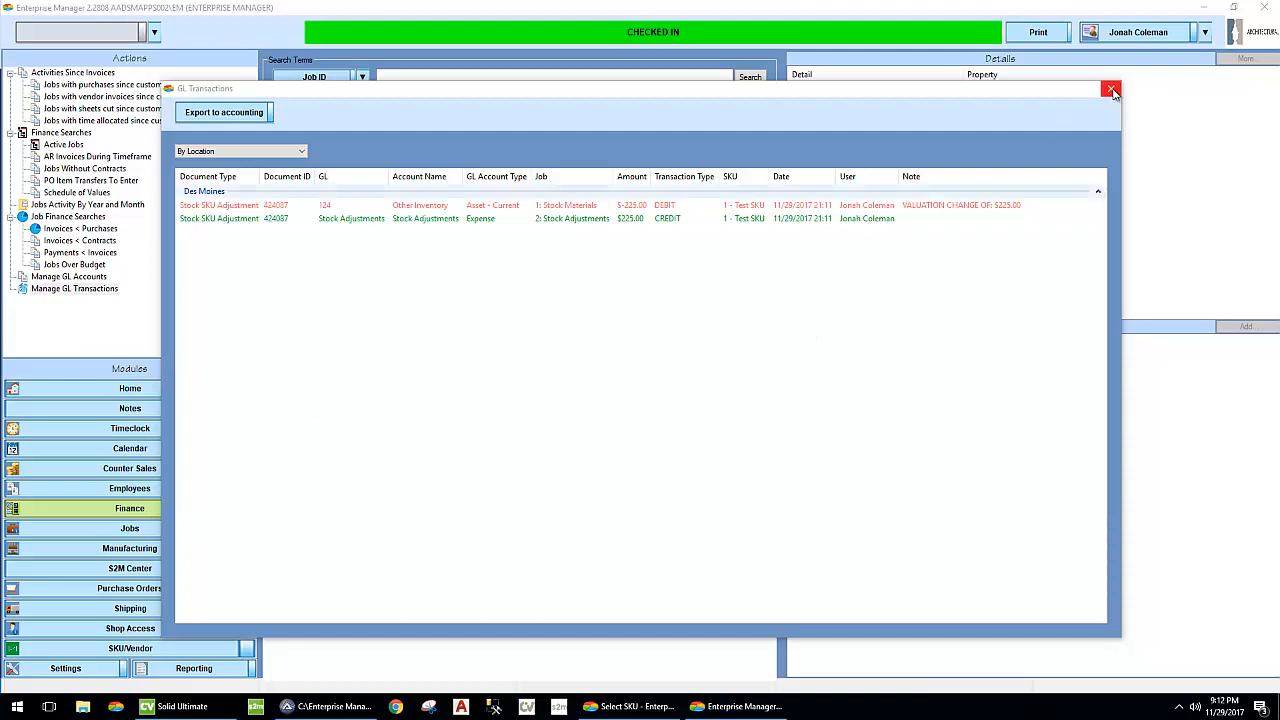
right_click(587, 208)
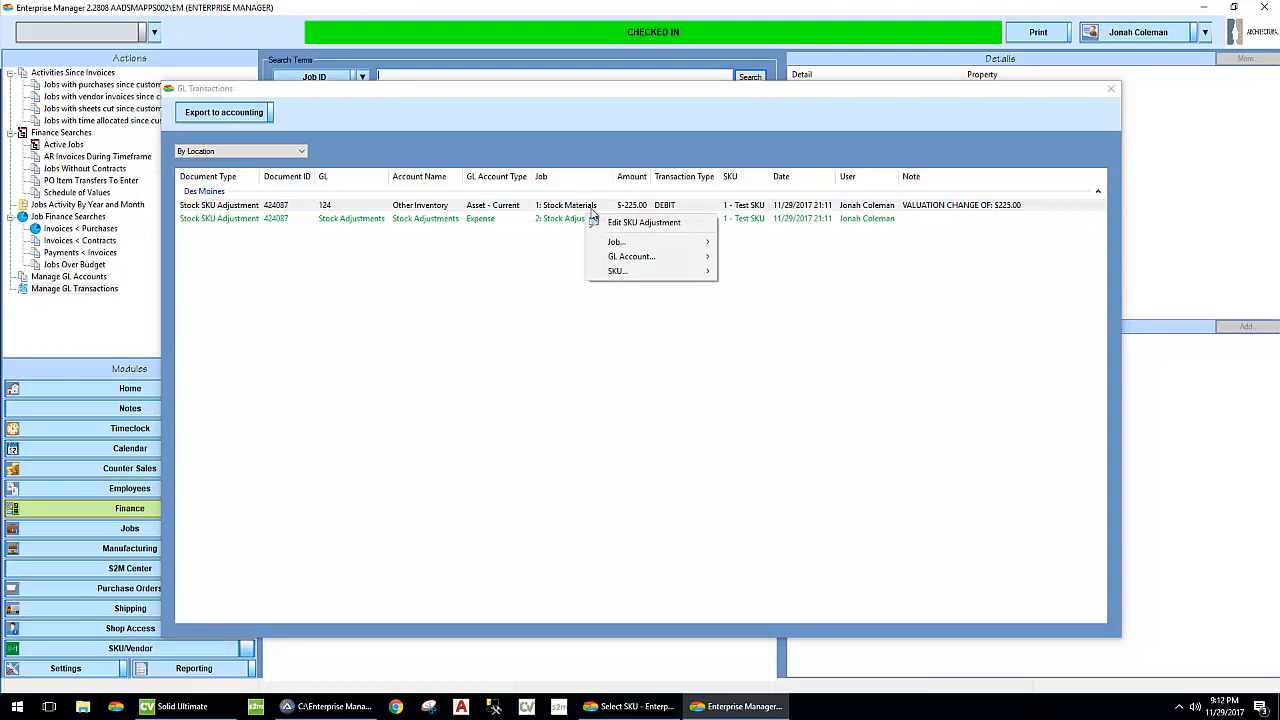
mouse_move(677, 248)
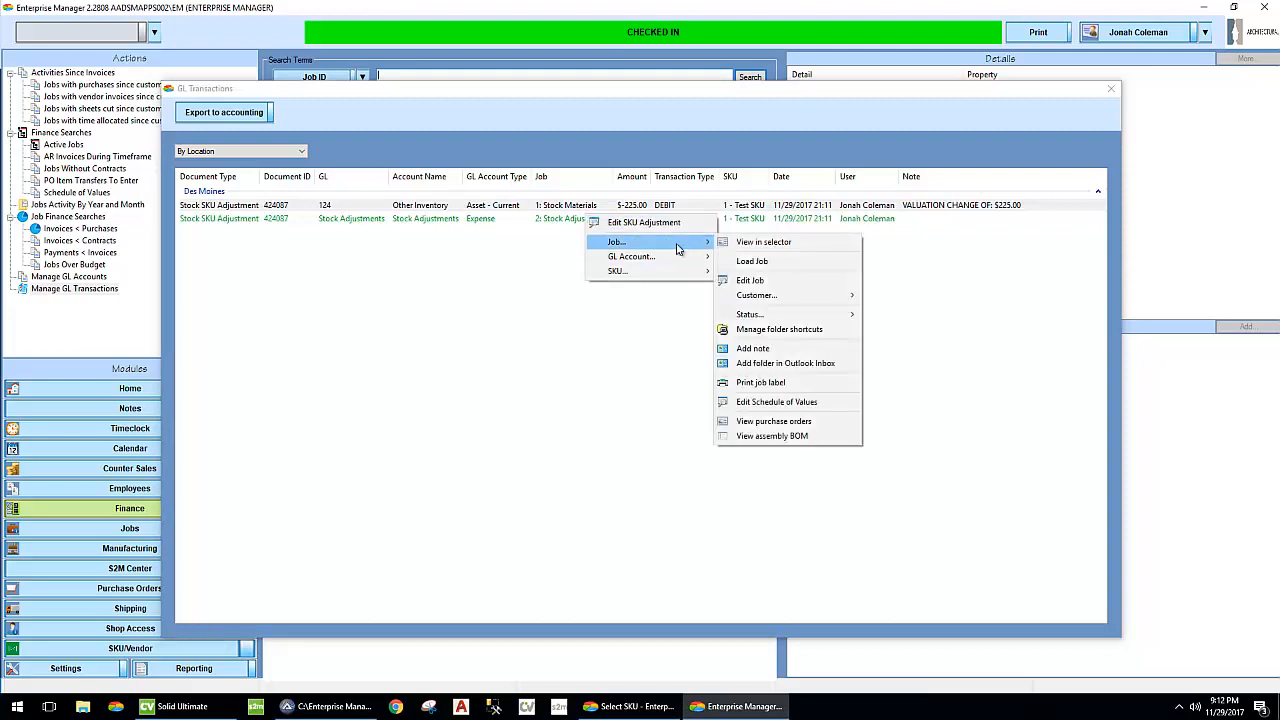
mouse_move(672, 271)
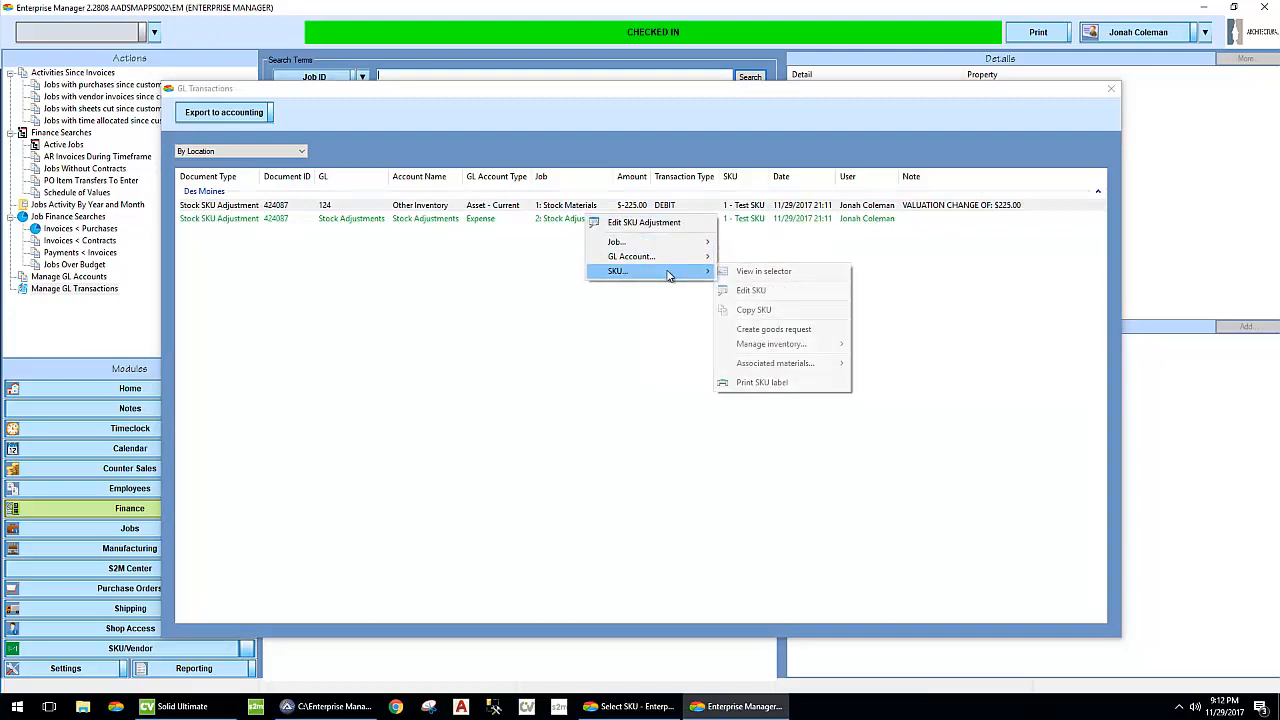
click(655, 223)
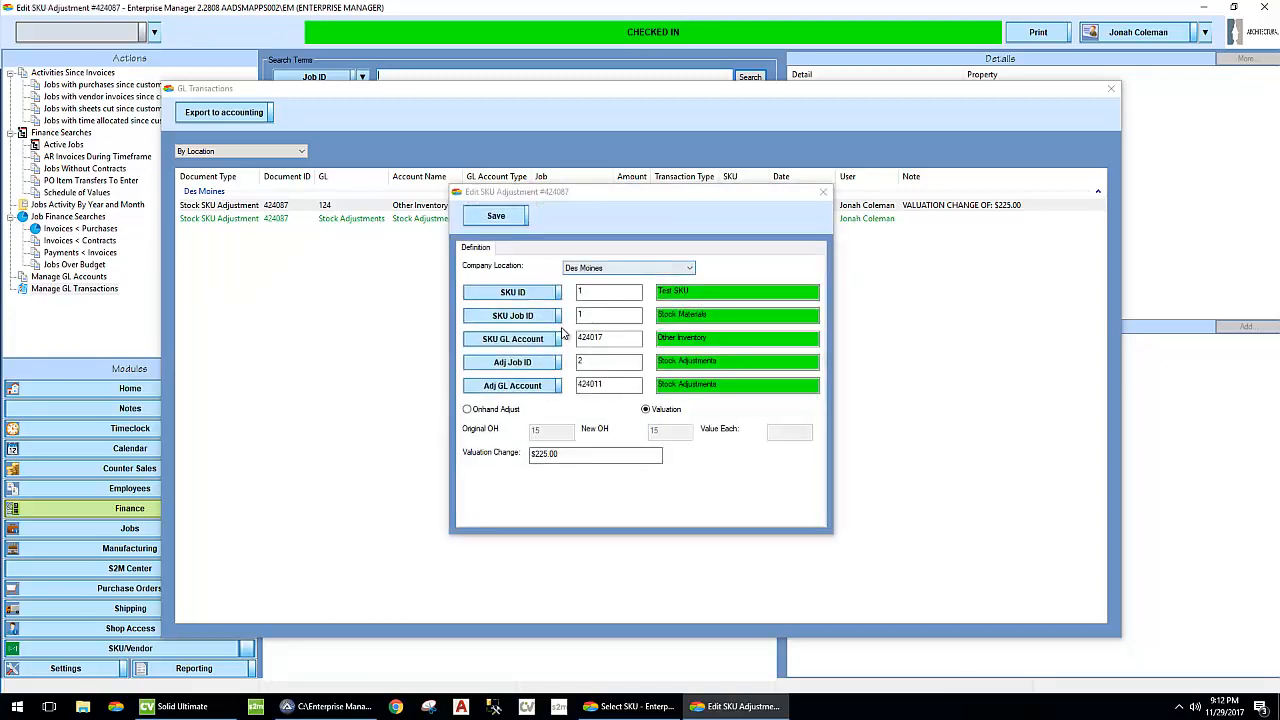
click(494, 412)
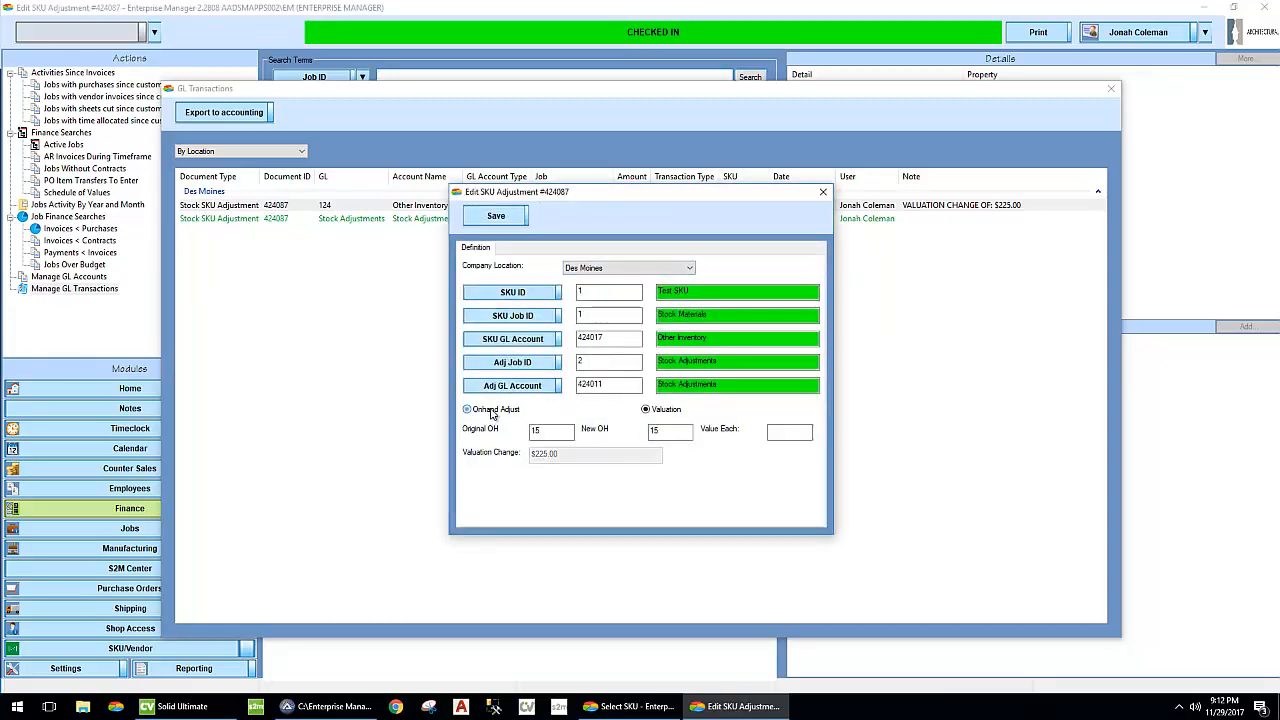
click(663, 414)
click(823, 192)
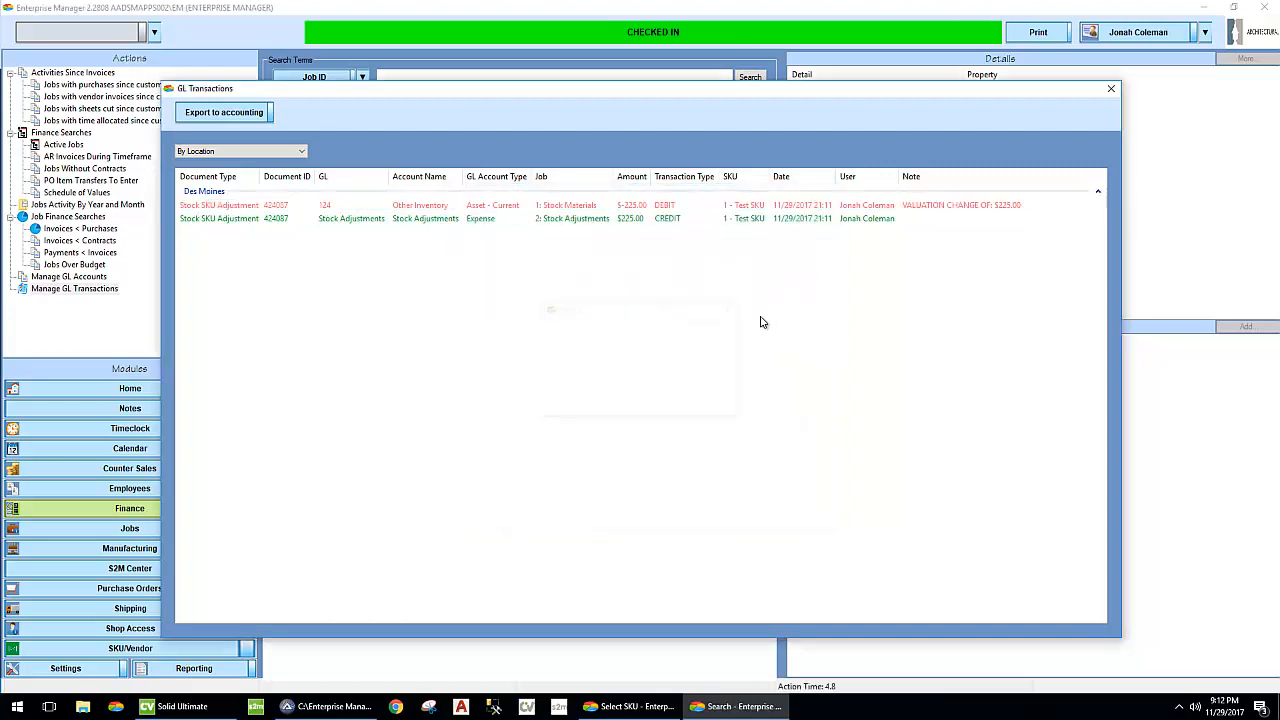
click(1111, 88)
- Adjust the Test SKU's on-hand count at Des Moines to 10 and confirm the adjustment
click(632, 706)
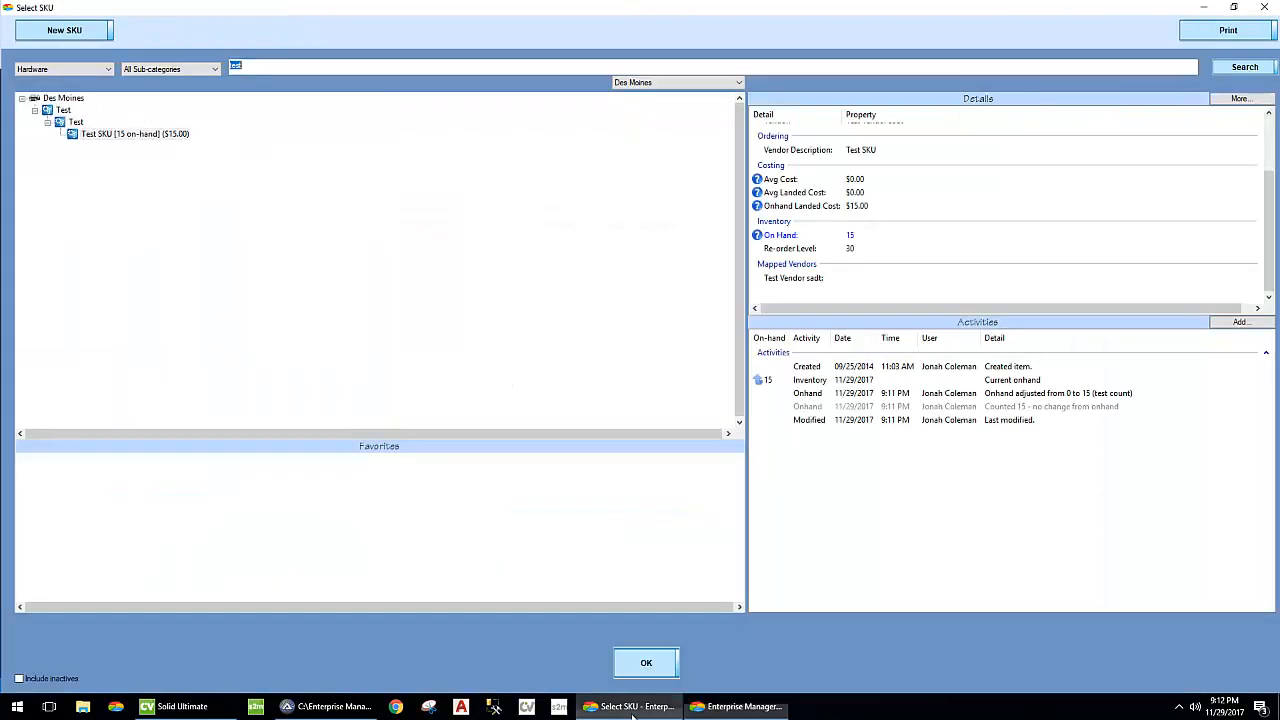
right_click(145, 137)
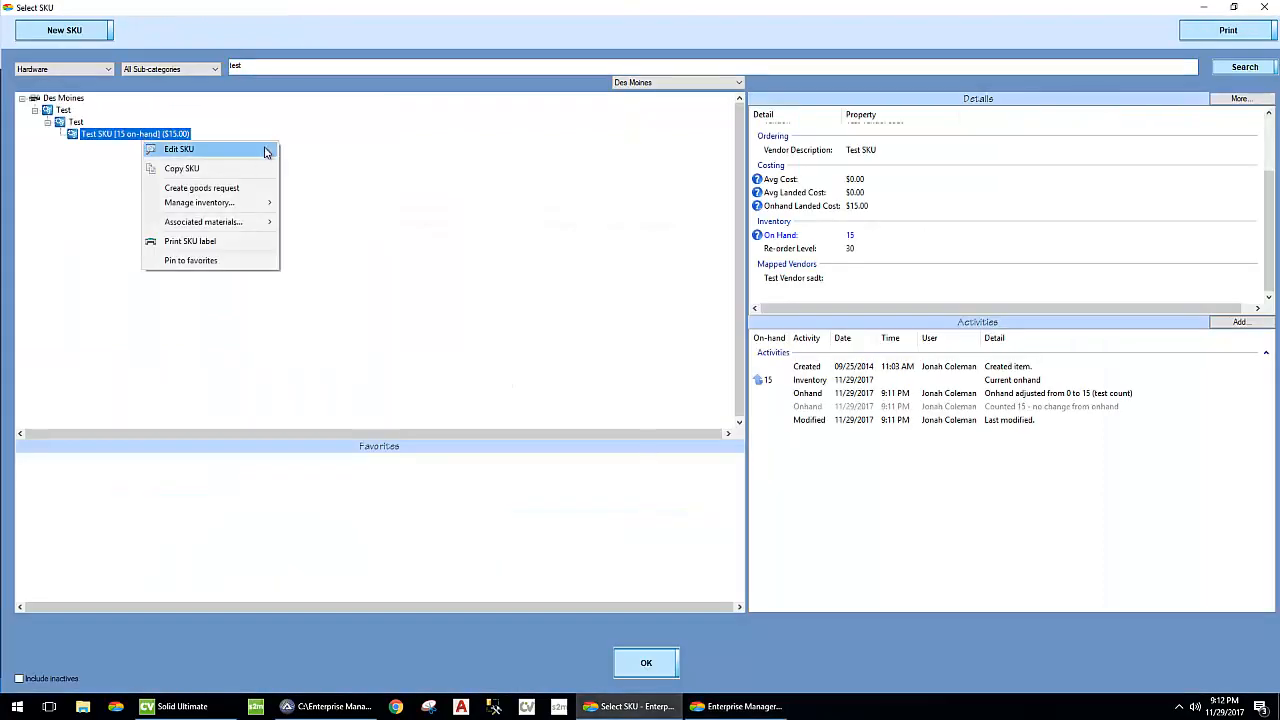
mouse_move(248, 205)
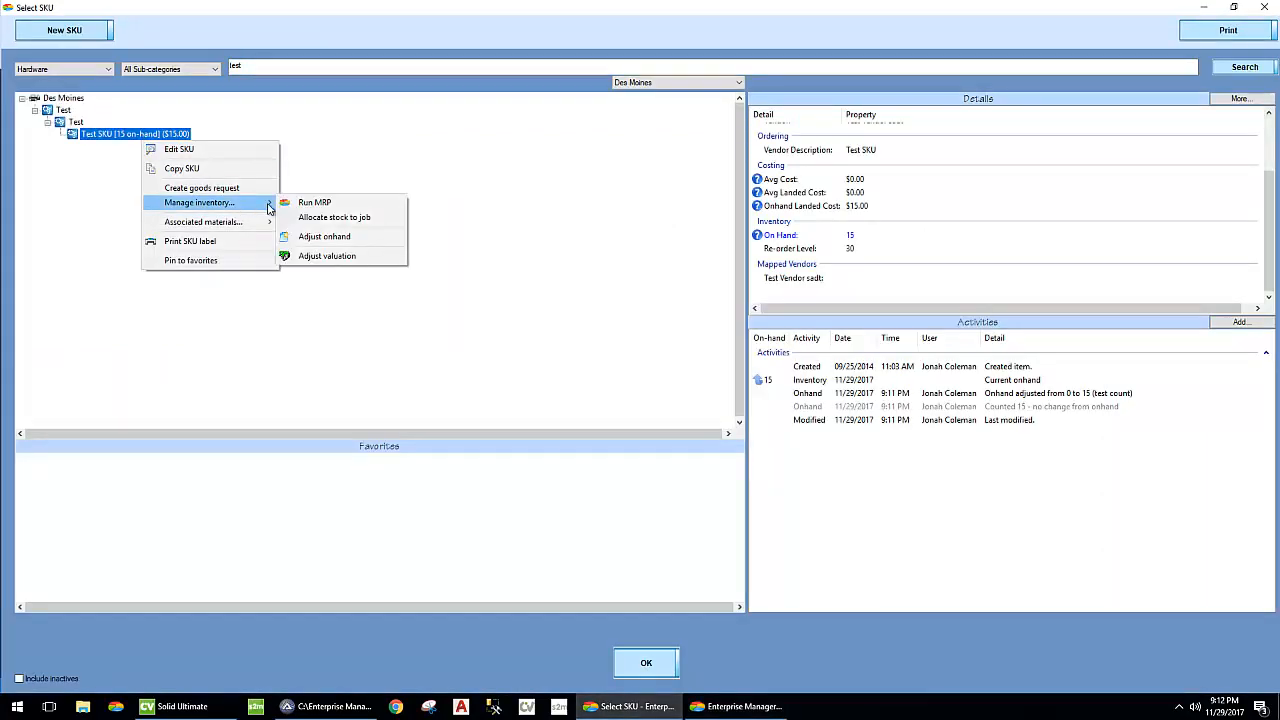
click(361, 237)
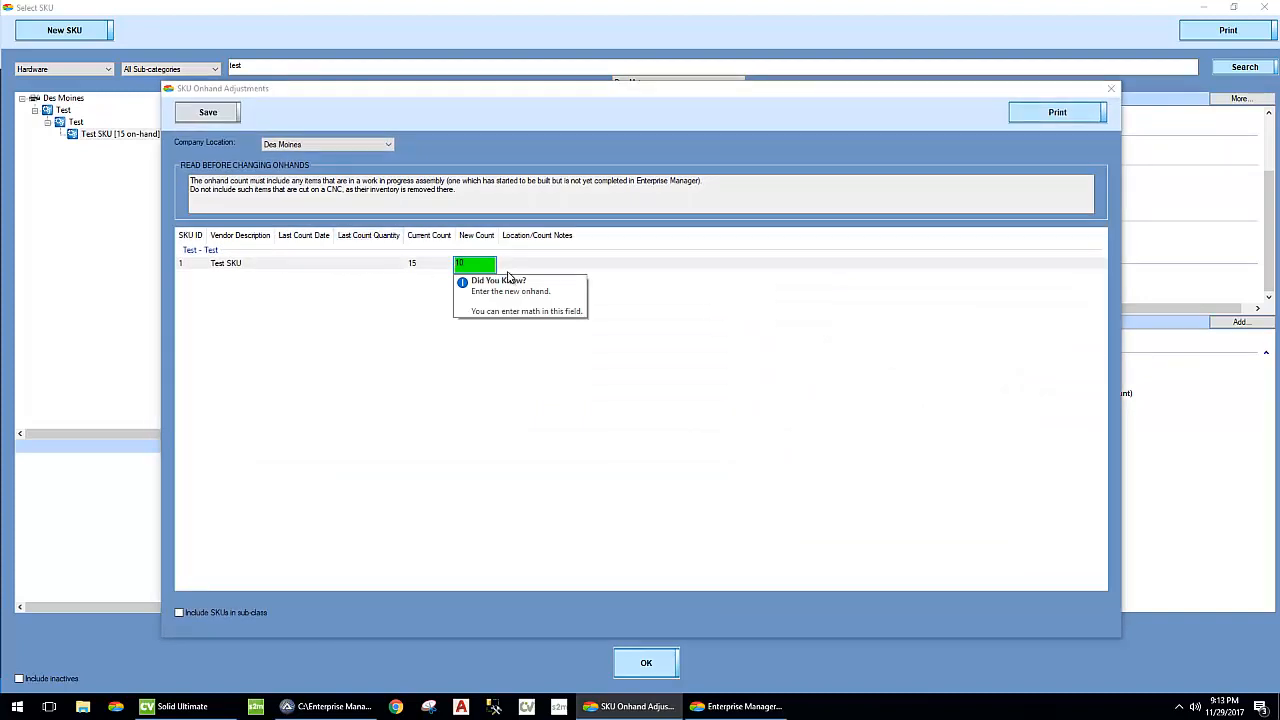
text(10)
key(Return)
click(633, 401)
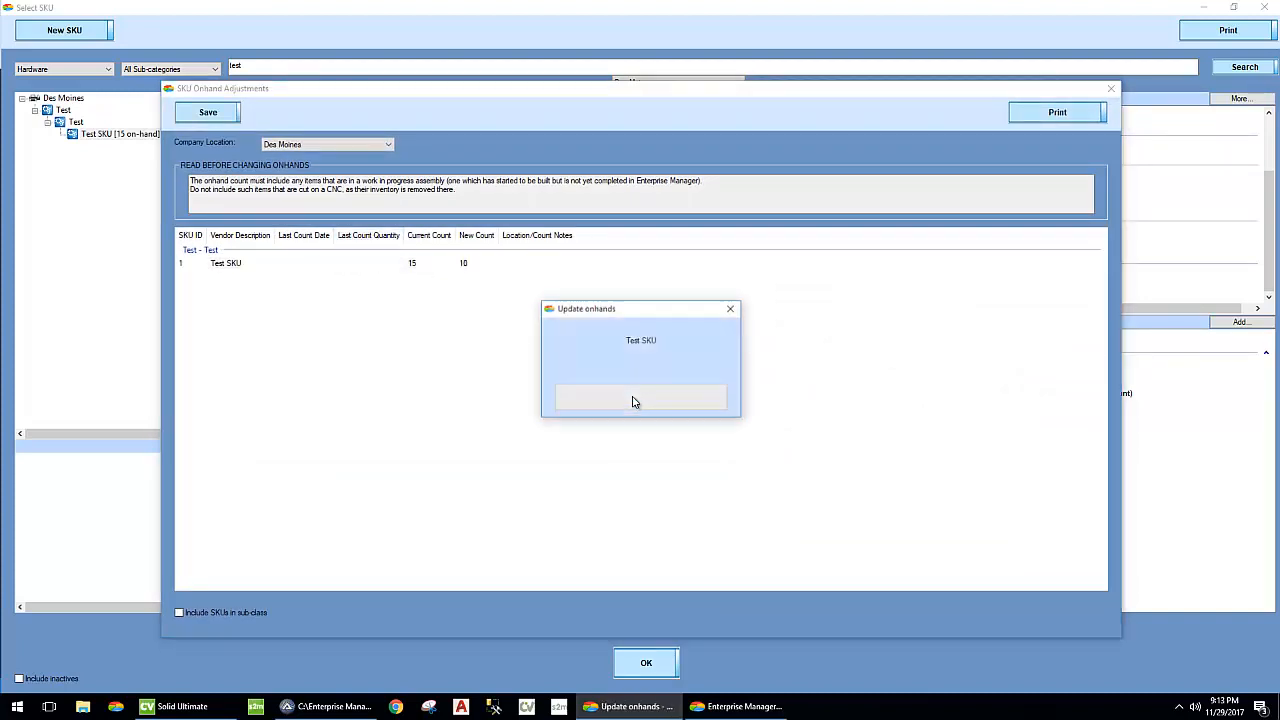
- Examine the GL transactions and notes for the Test SKU's on-hand adjustment at Des Moines
click(756, 706)
double_click(80, 289)
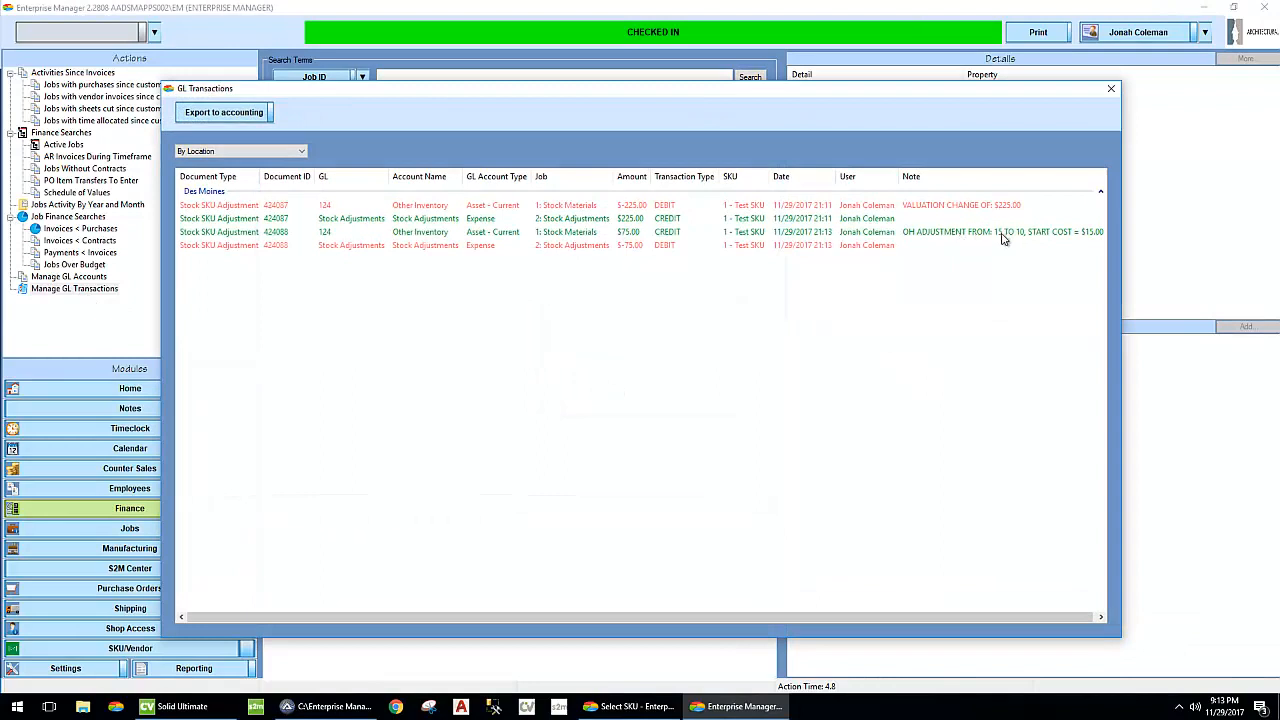
drag(950, 617, 1009, 616)
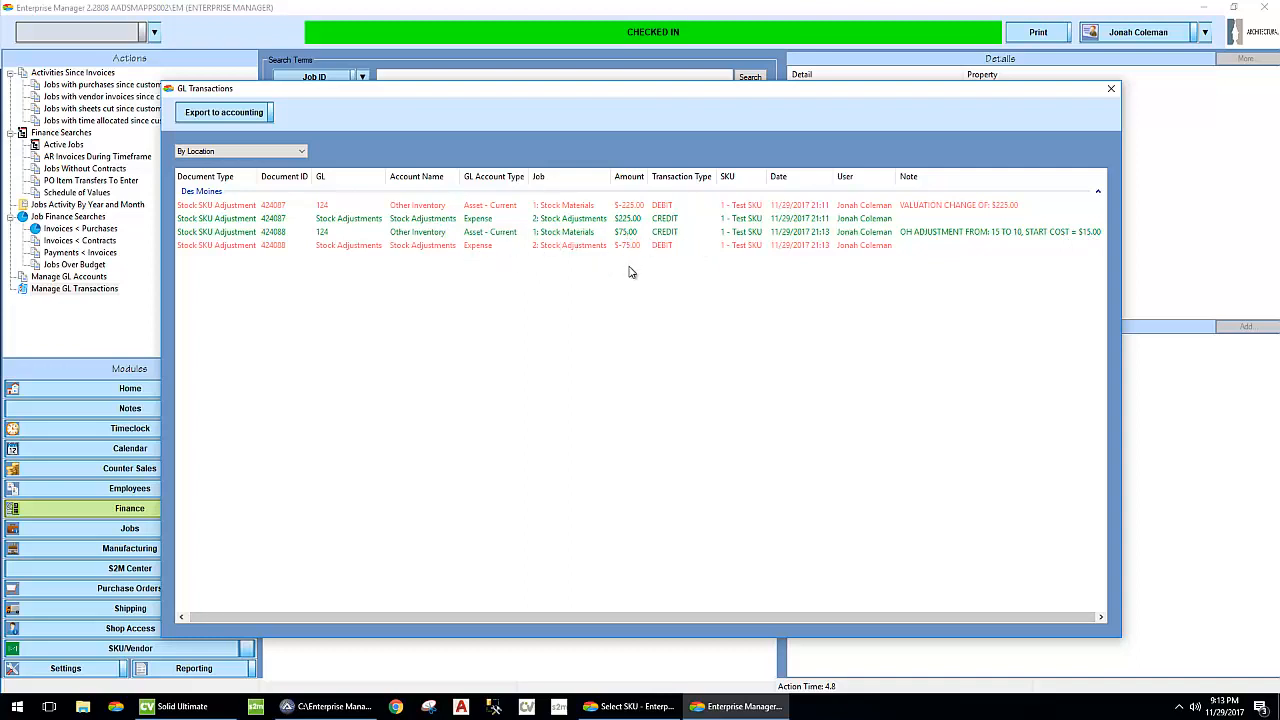
click(630, 706)
click(732, 707)
- Edit the Test SKU's on-hand adjustment from its Stock Materials GL transaction, setting the new on-hand to 9, and save it
right_click(564, 240)
click(626, 250)
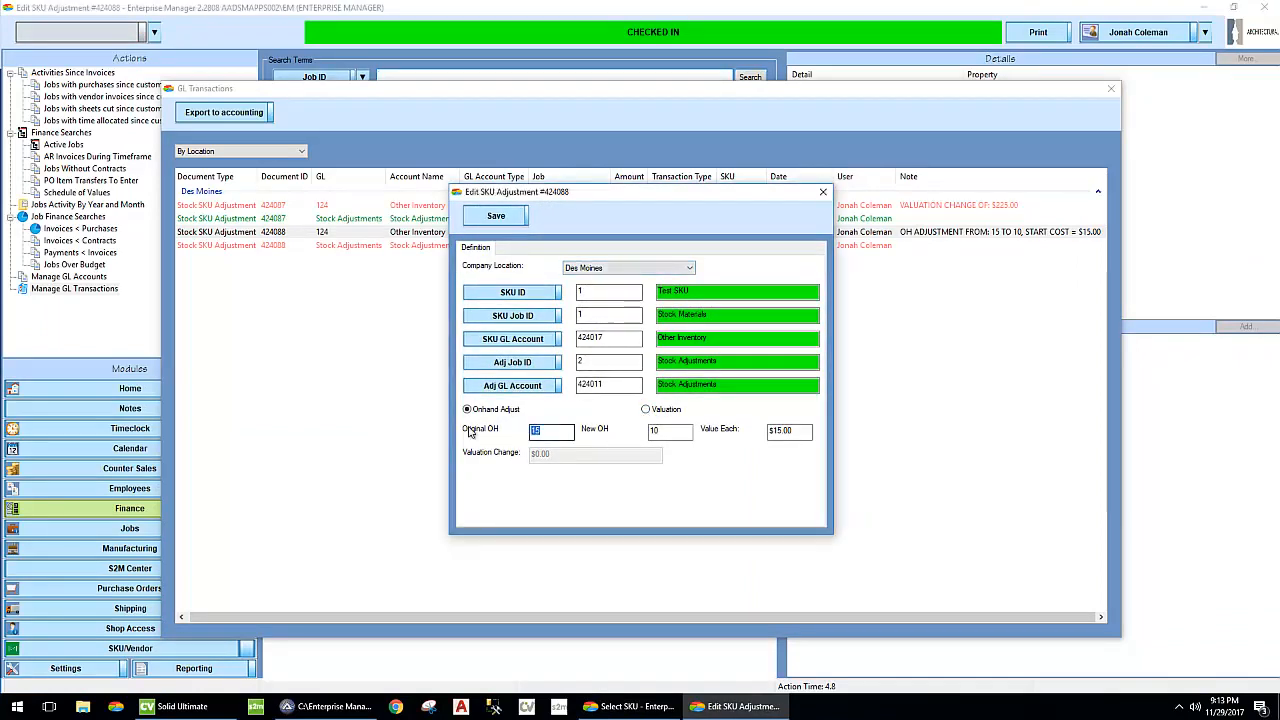
key(Tab)
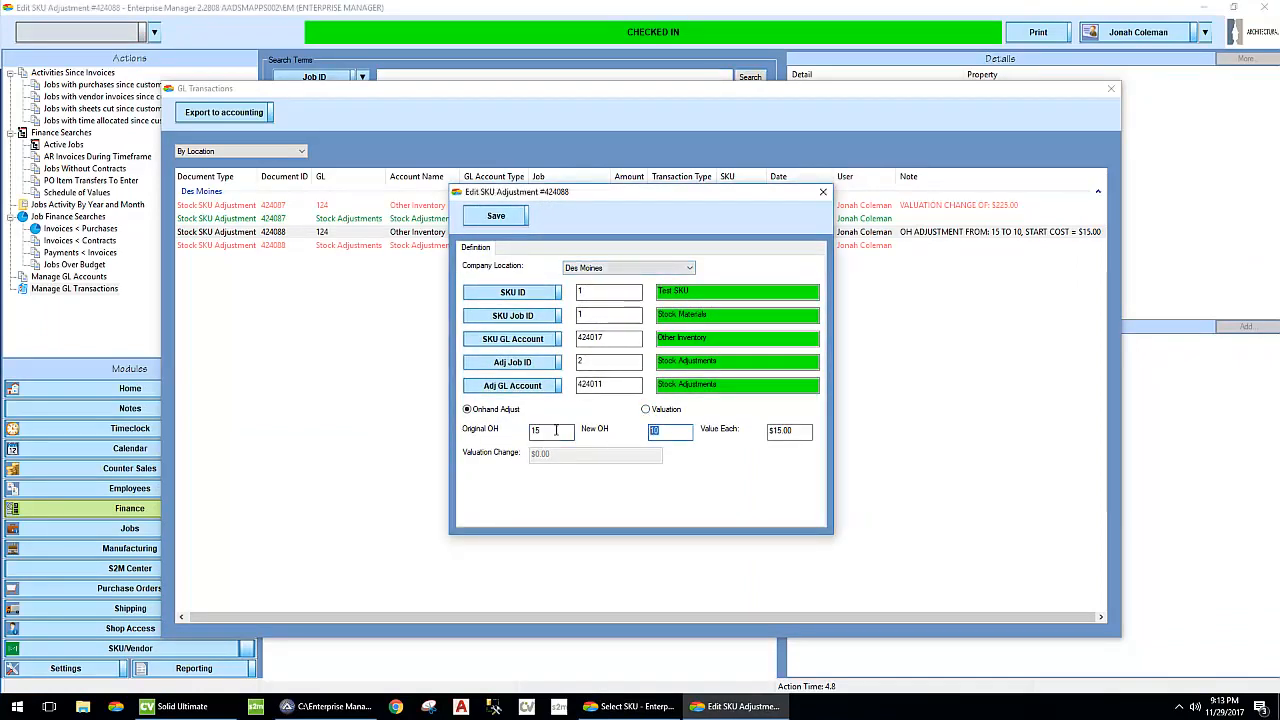
text(9)
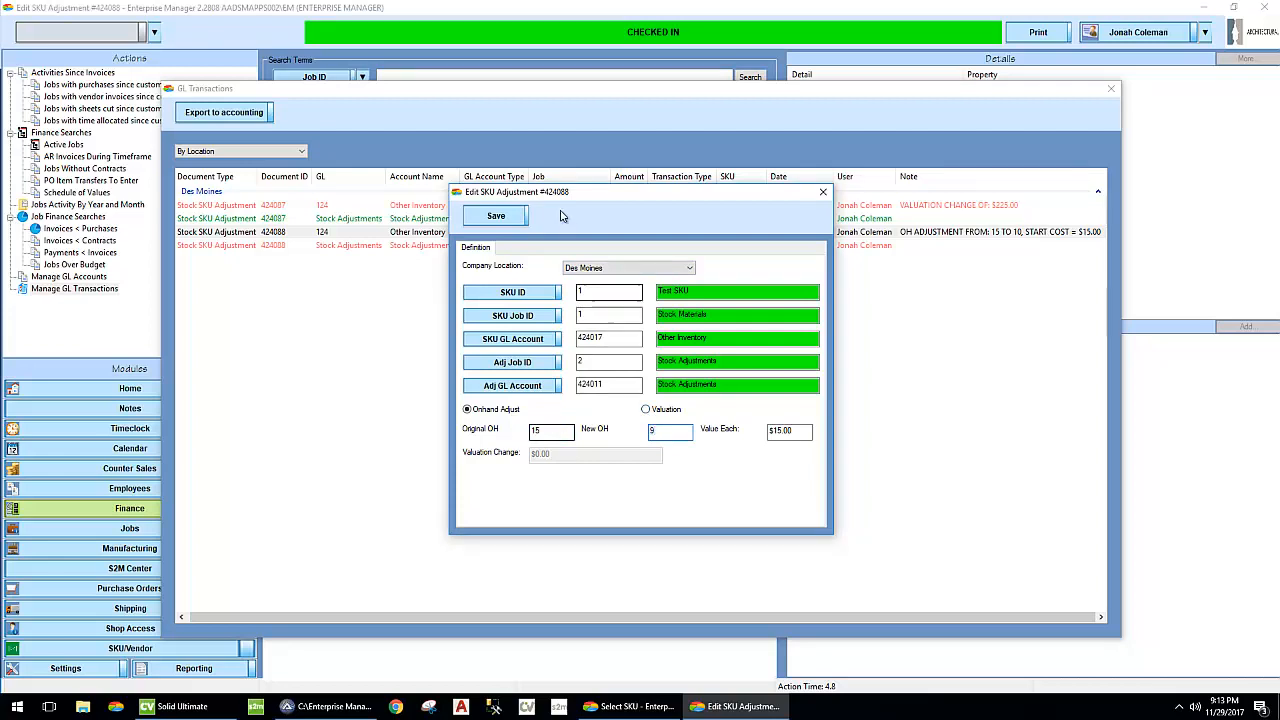
click(513, 219)
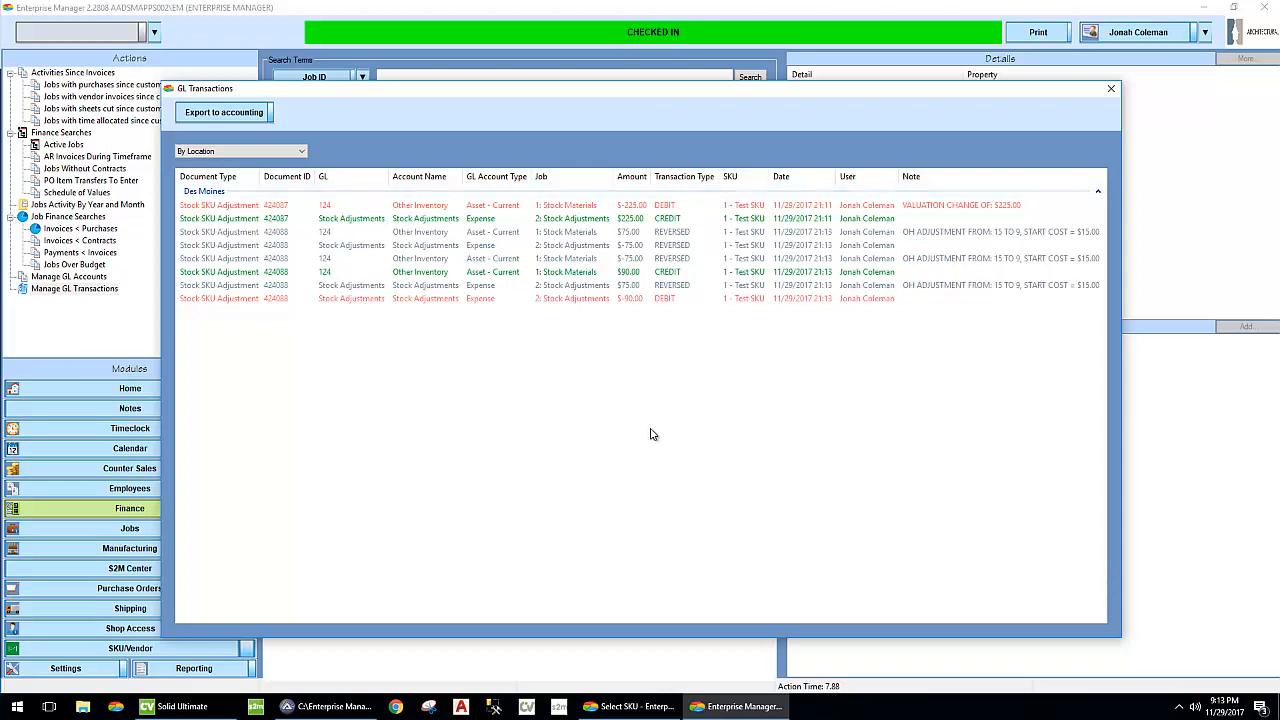
- Compare the GL transactions grouped by account and by job, and return to grouping by location
click(263, 151)
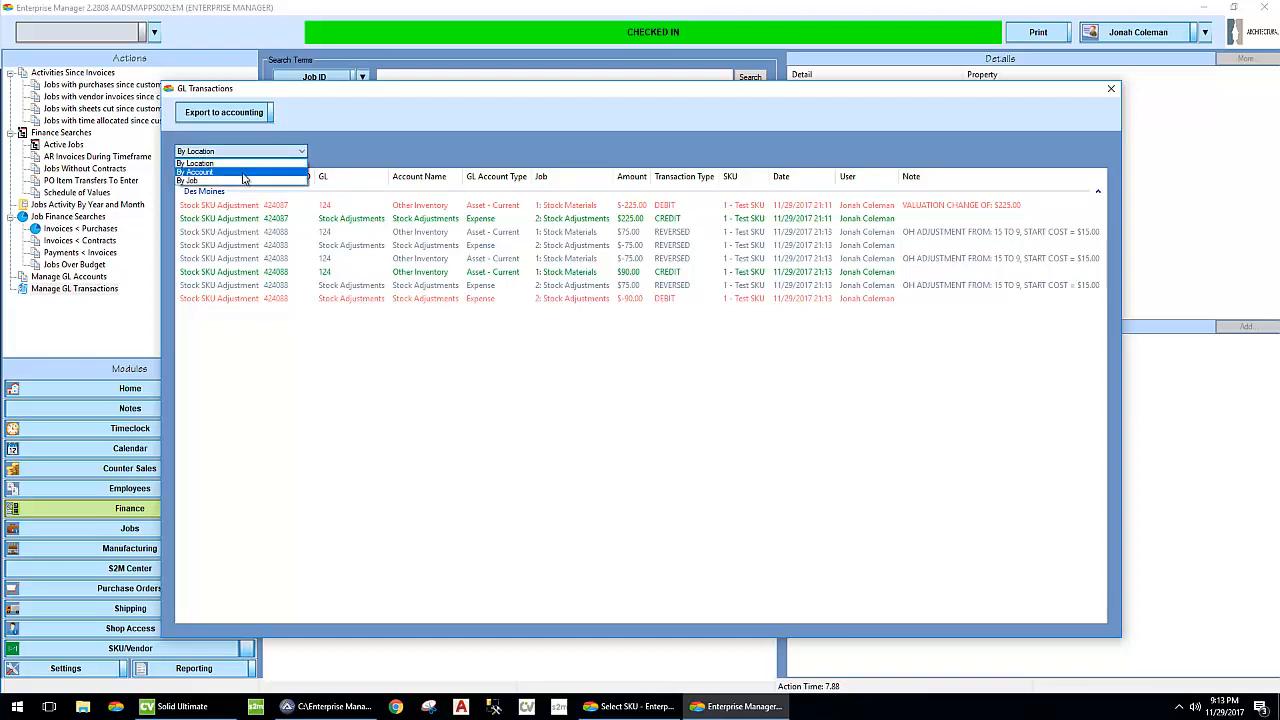
click(241, 172)
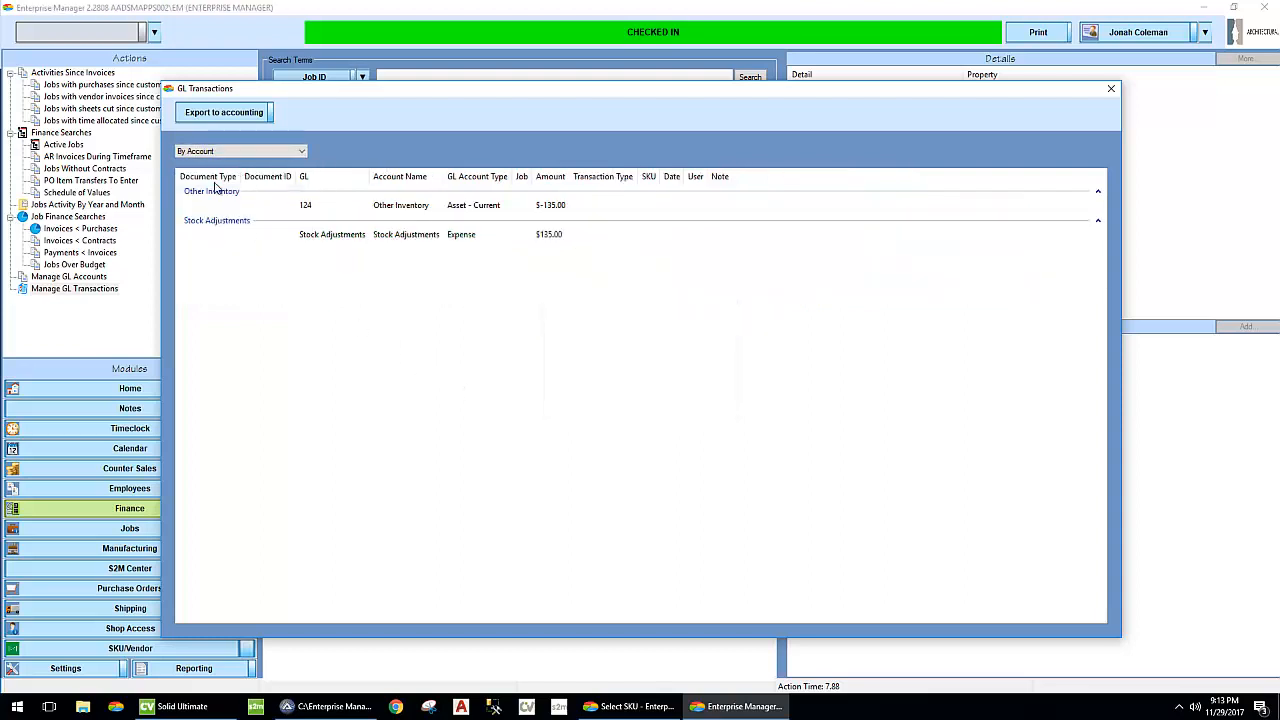
click(210, 151)
click(206, 183)
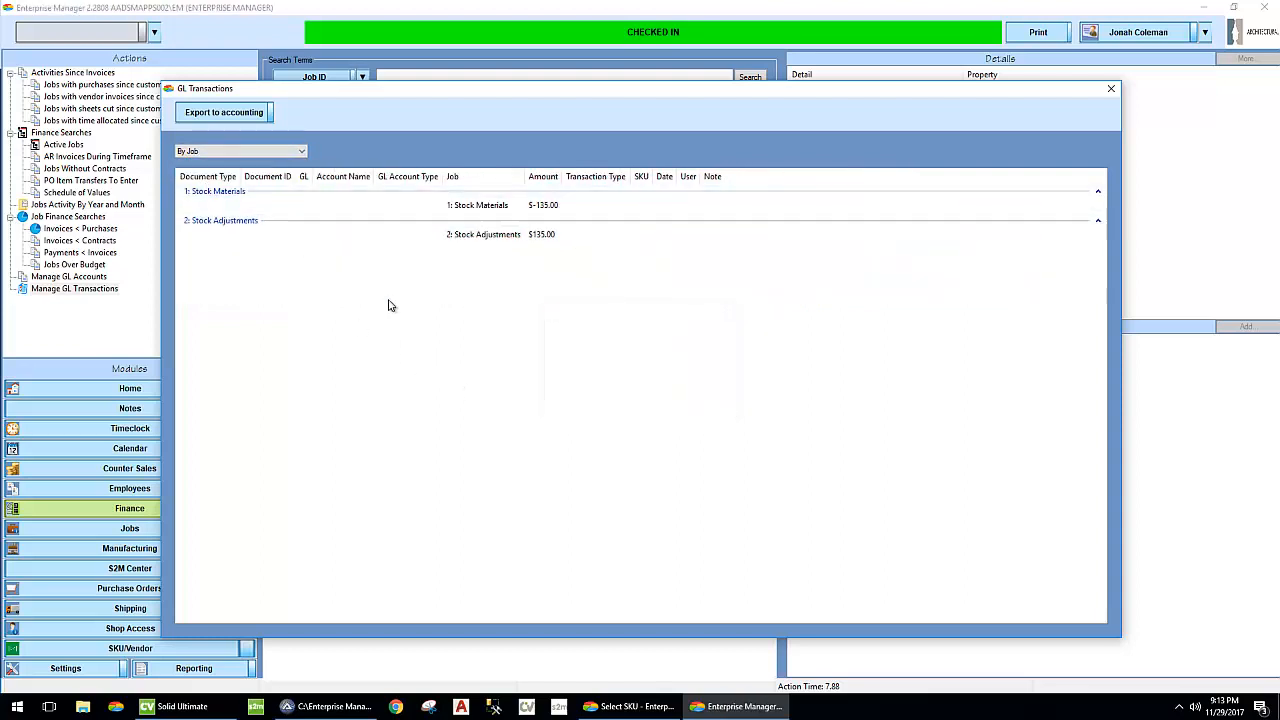
click(258, 152)
click(250, 163)
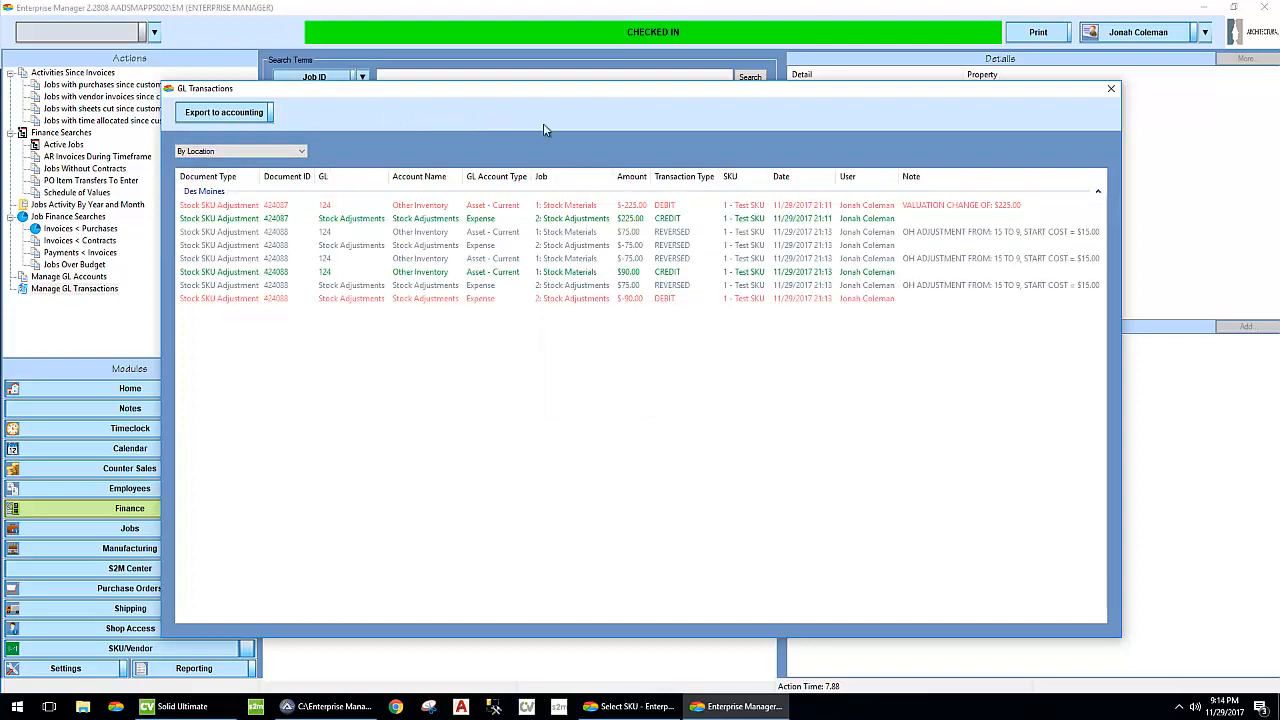
- Allocate 4 of the Test SKU from Des Moines stock to job 27054
click(636, 706)
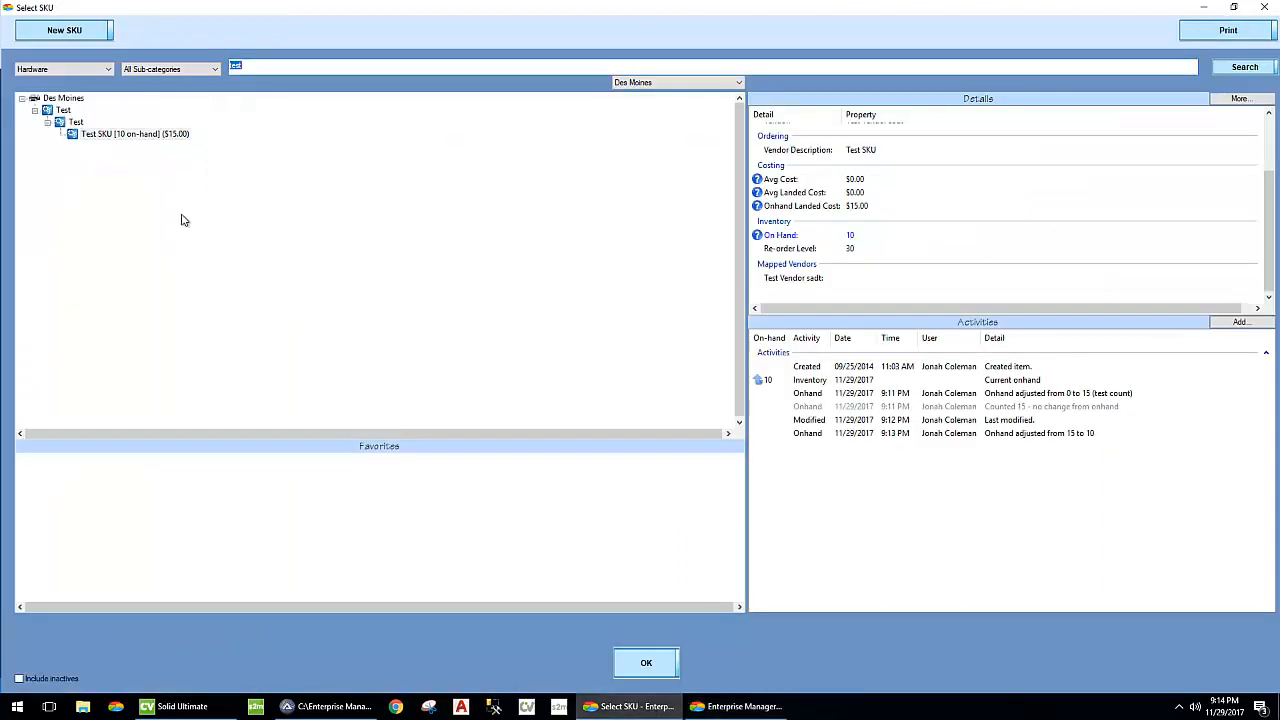
right_click(137, 136)
mouse_move(212, 203)
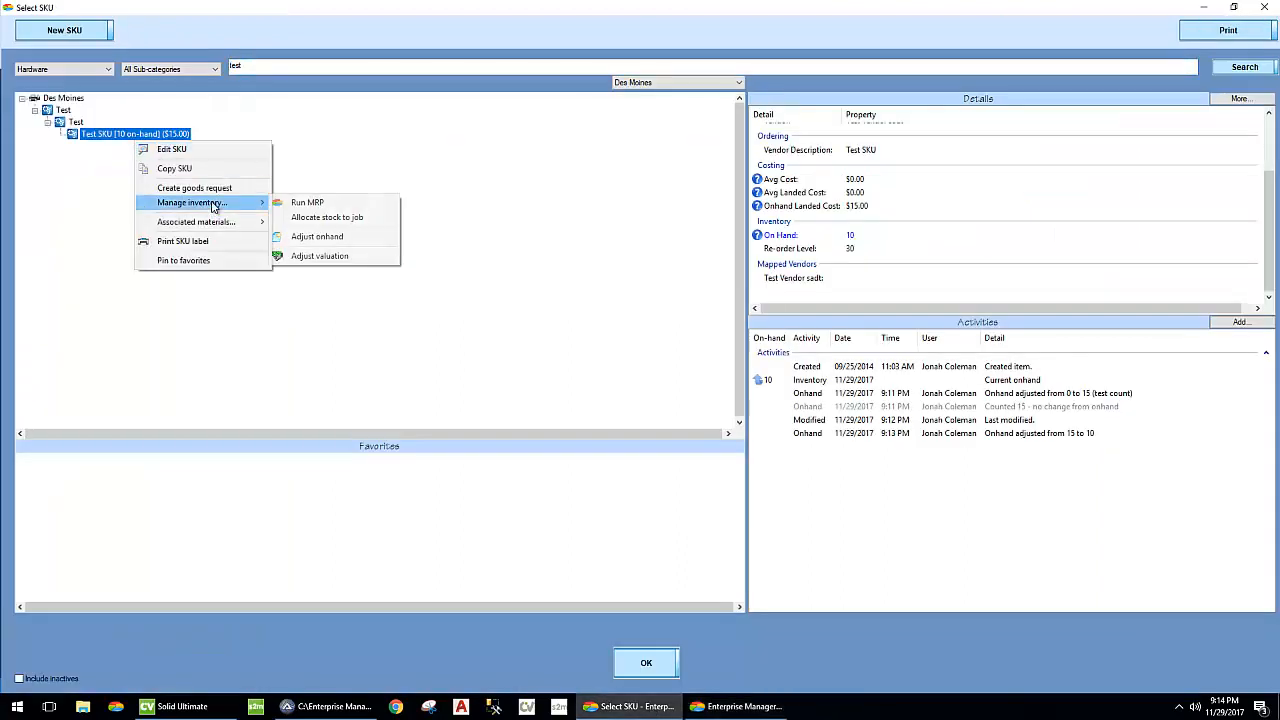
click(371, 216)
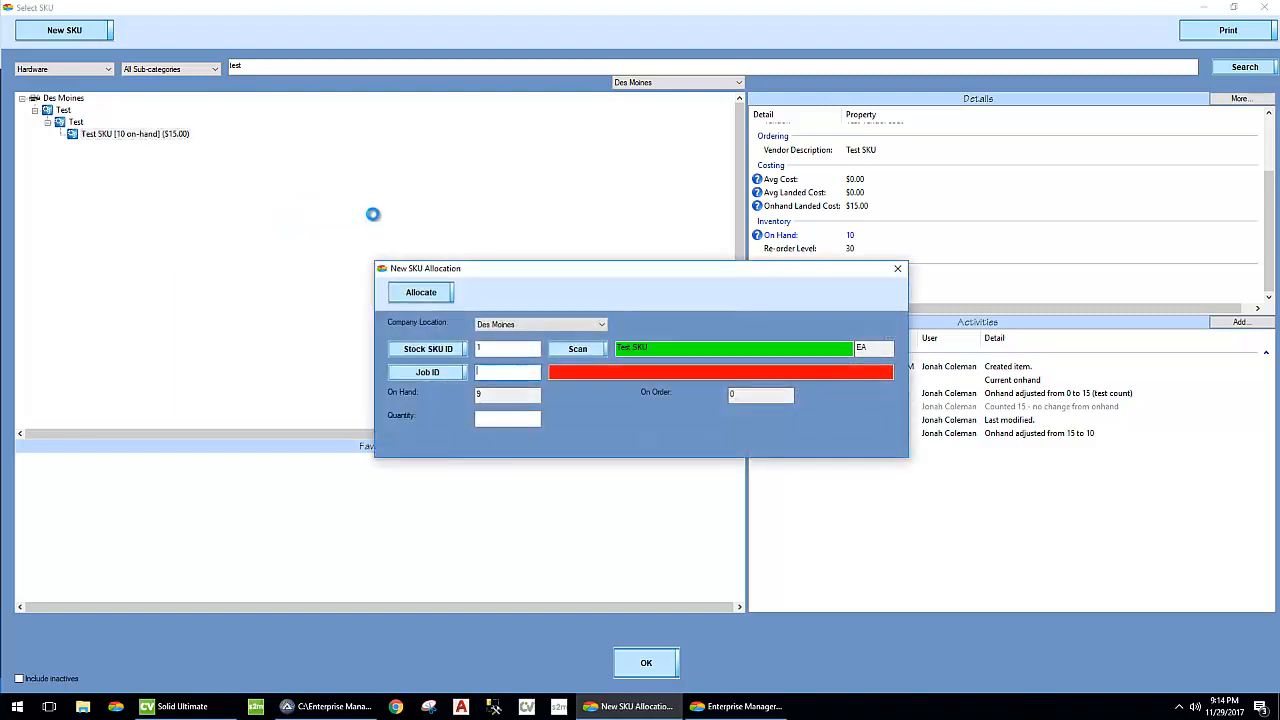
text(27054)
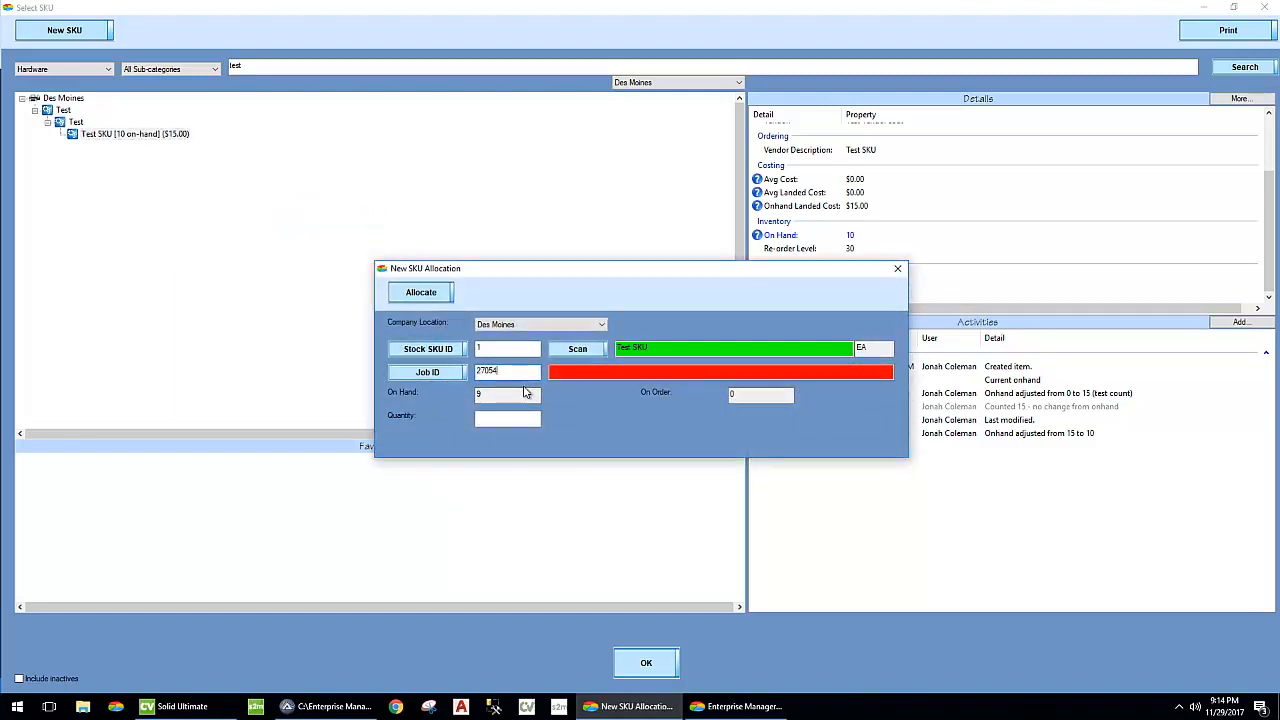
key(Tab)
text(4)
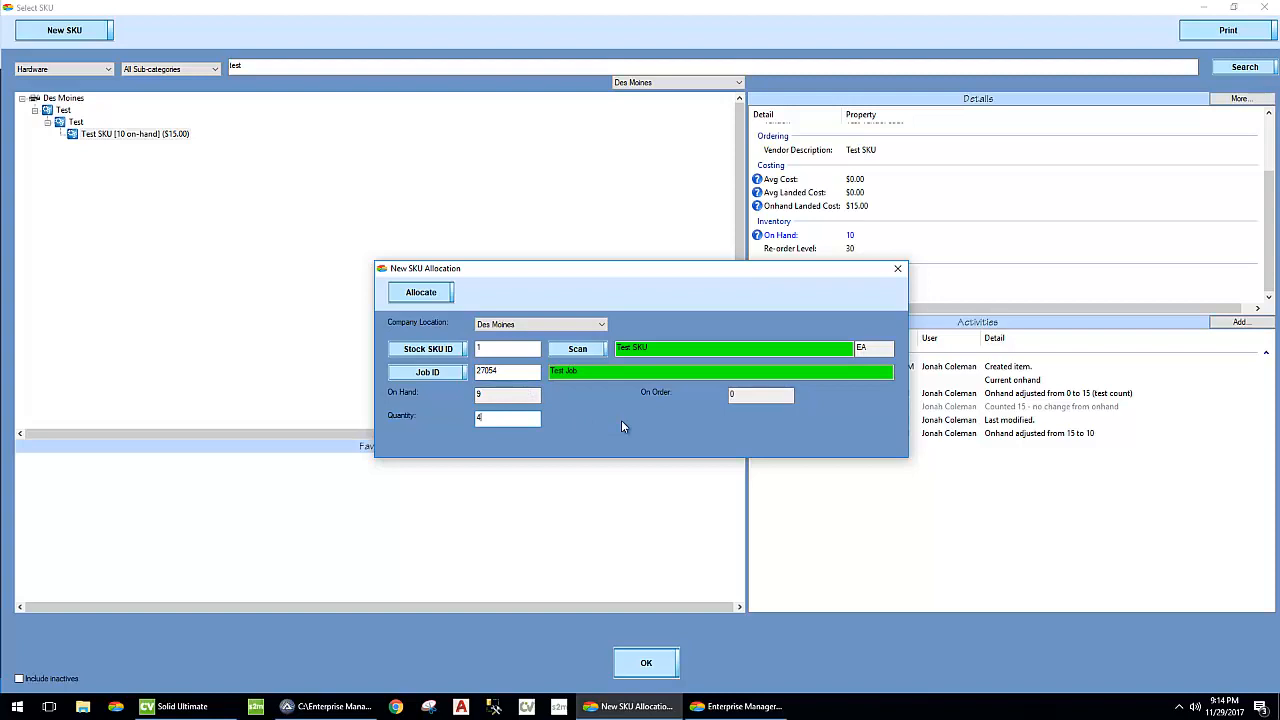
key(Return)
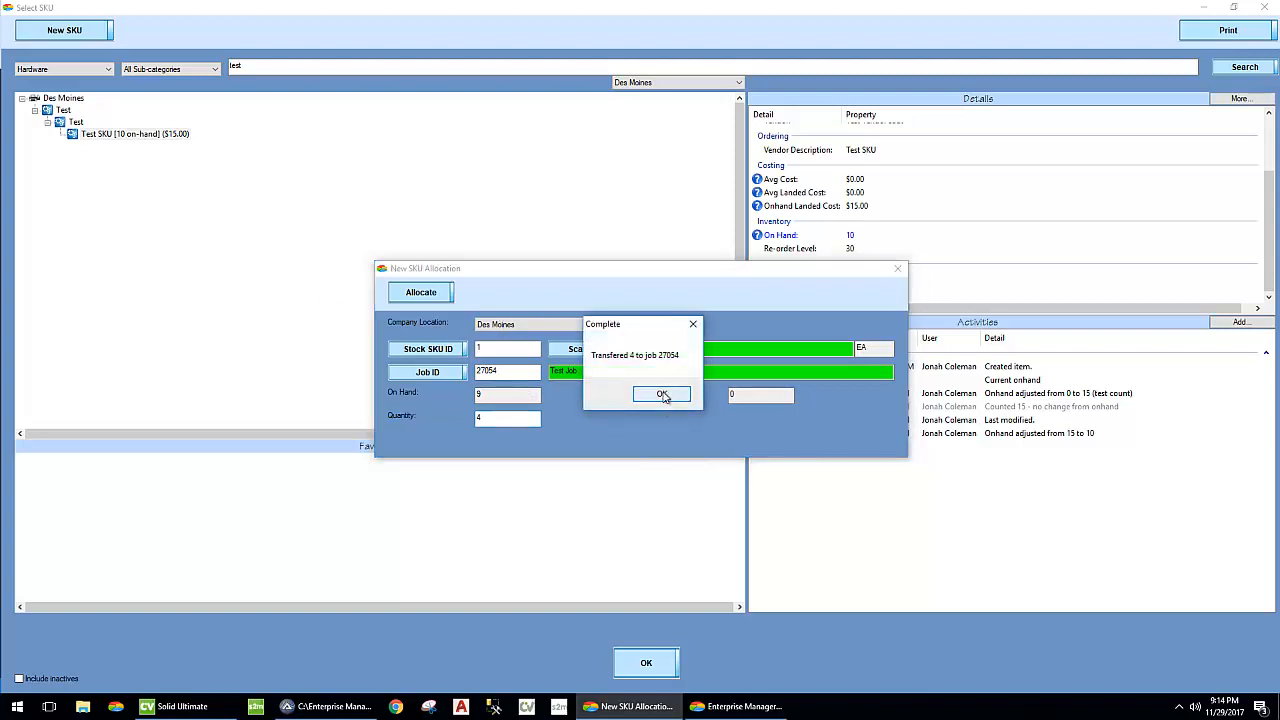
- Acknowledge the completed transfer to job 27054 and close the stock allocation and SKU selection windows
click(662, 395)
click(897, 268)
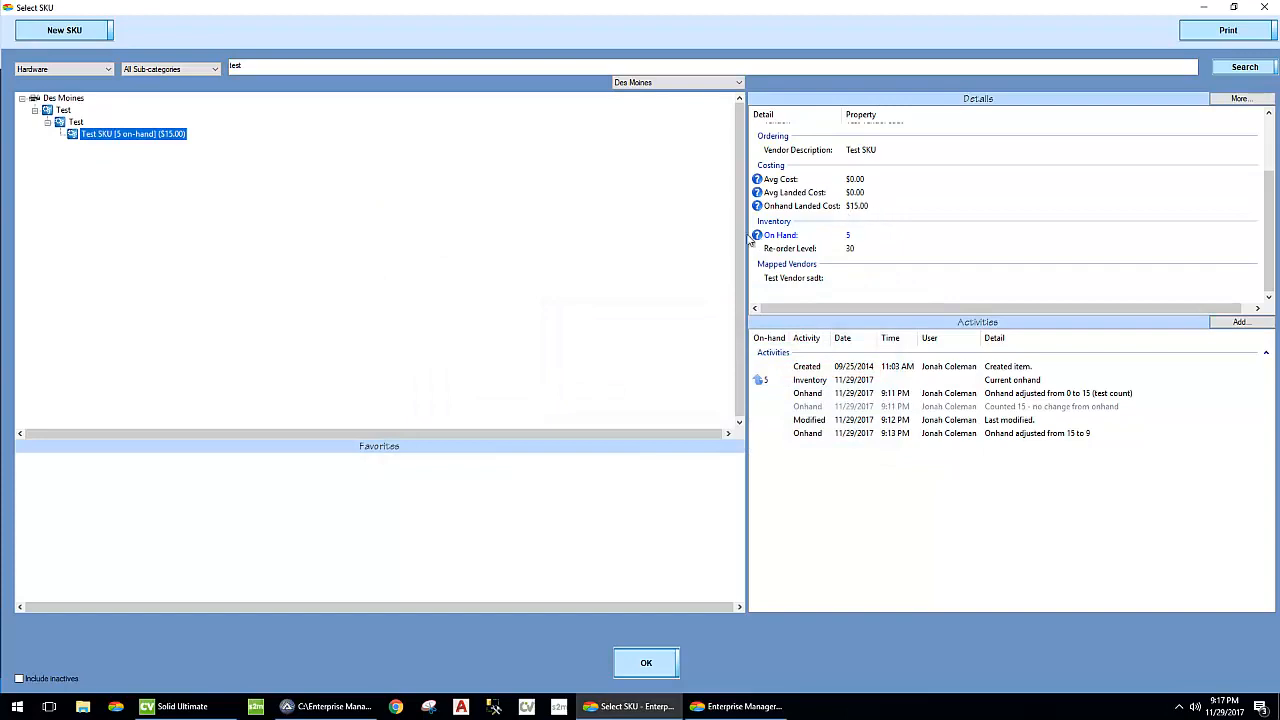
click(1265, 9)
- Look up job 27054 and examine the quantity and landed costs of the Test SKU in its stock SKU consumption
click(170, 527)
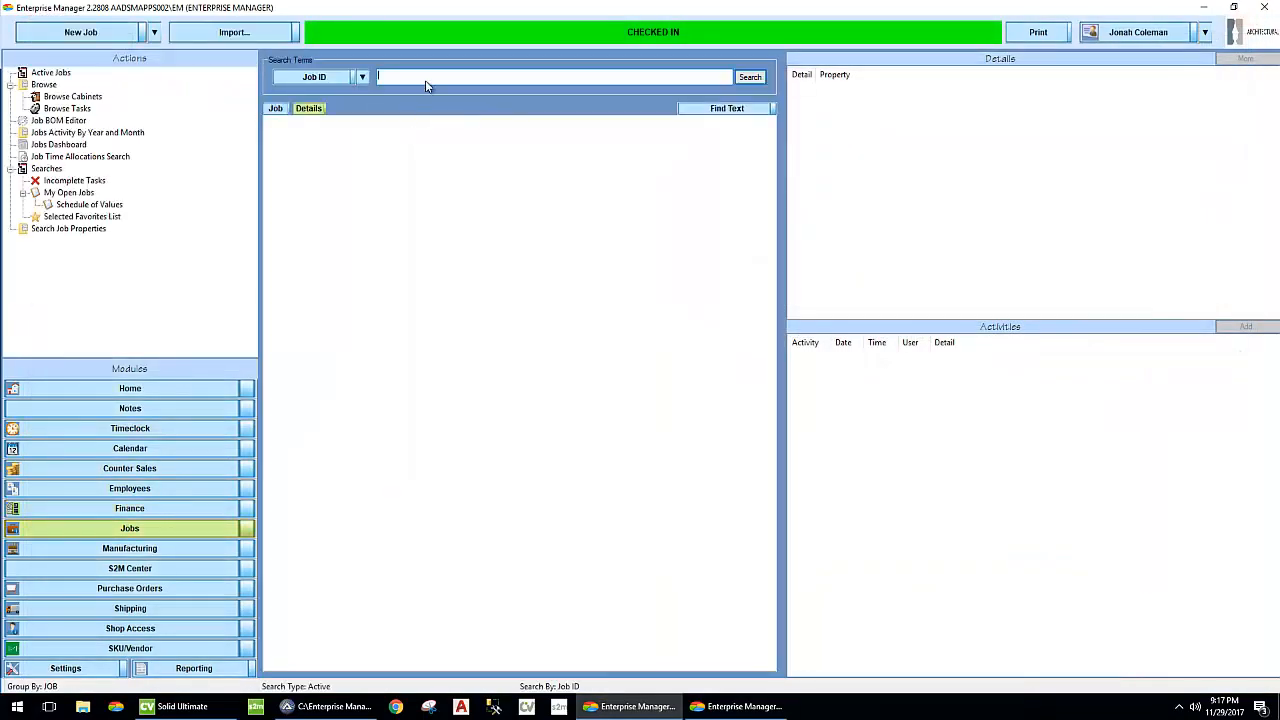
text(27054)
key(Return)
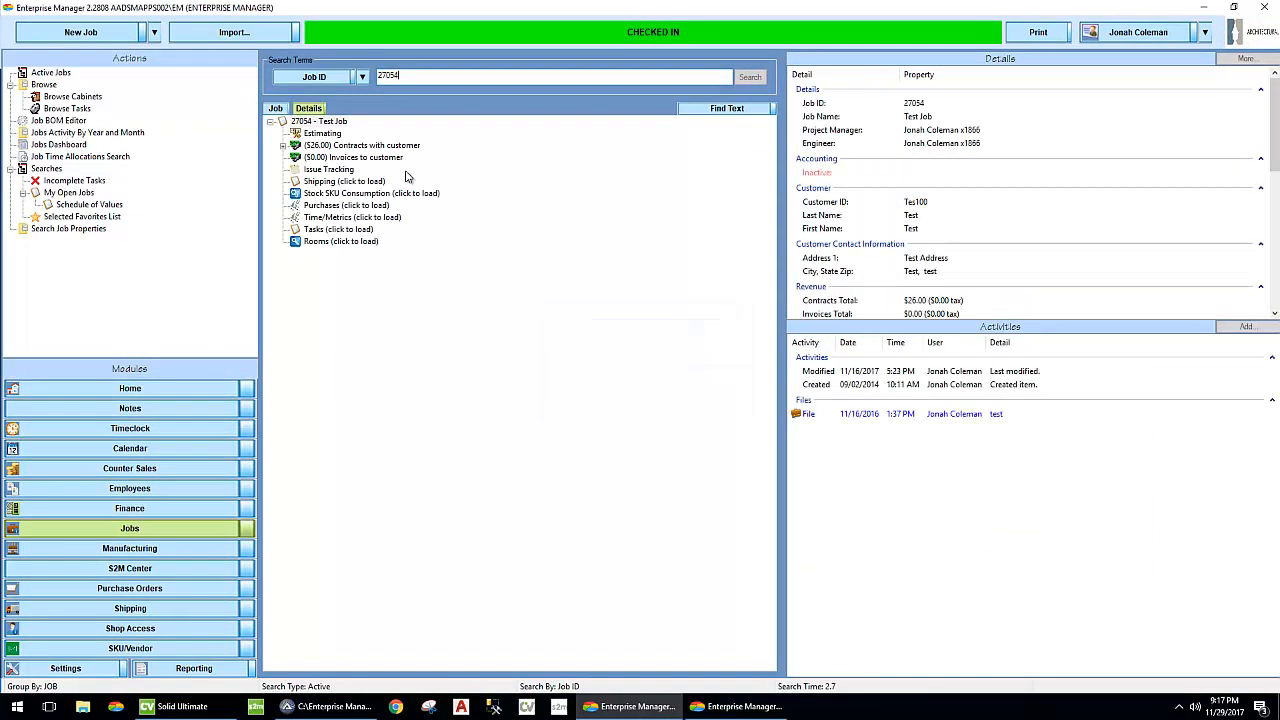
click(325, 195)
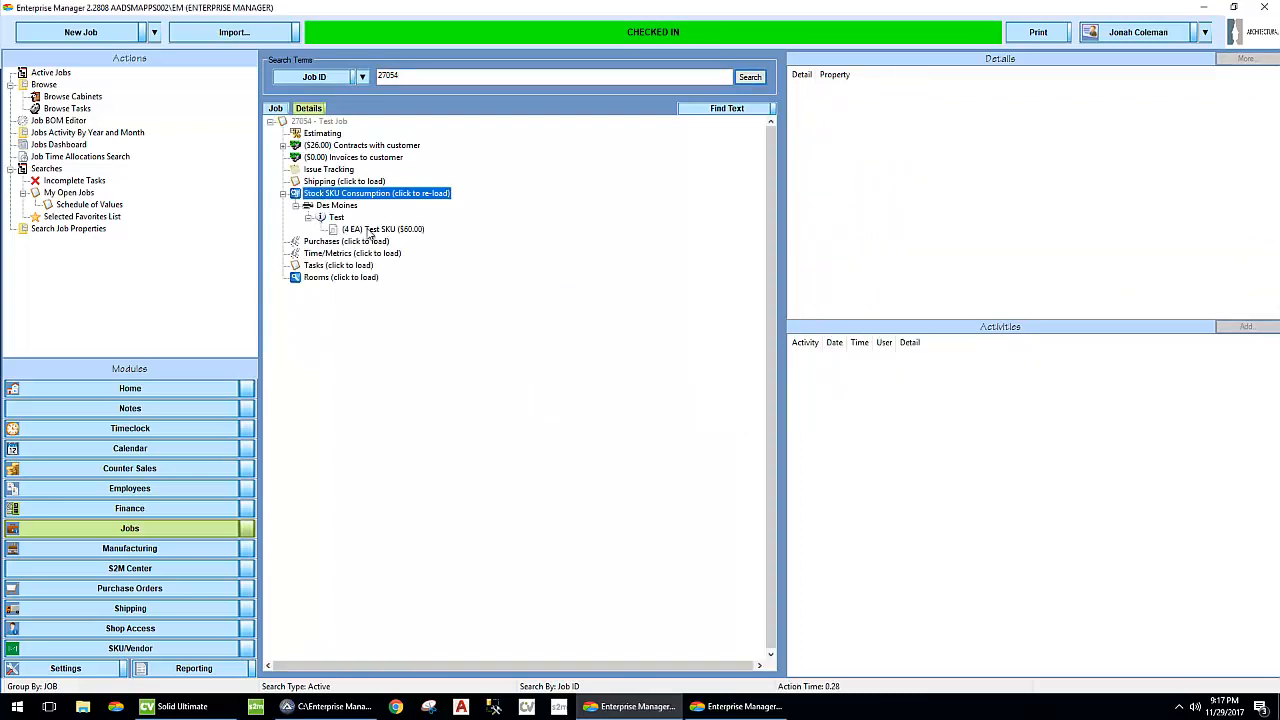
click(372, 230)
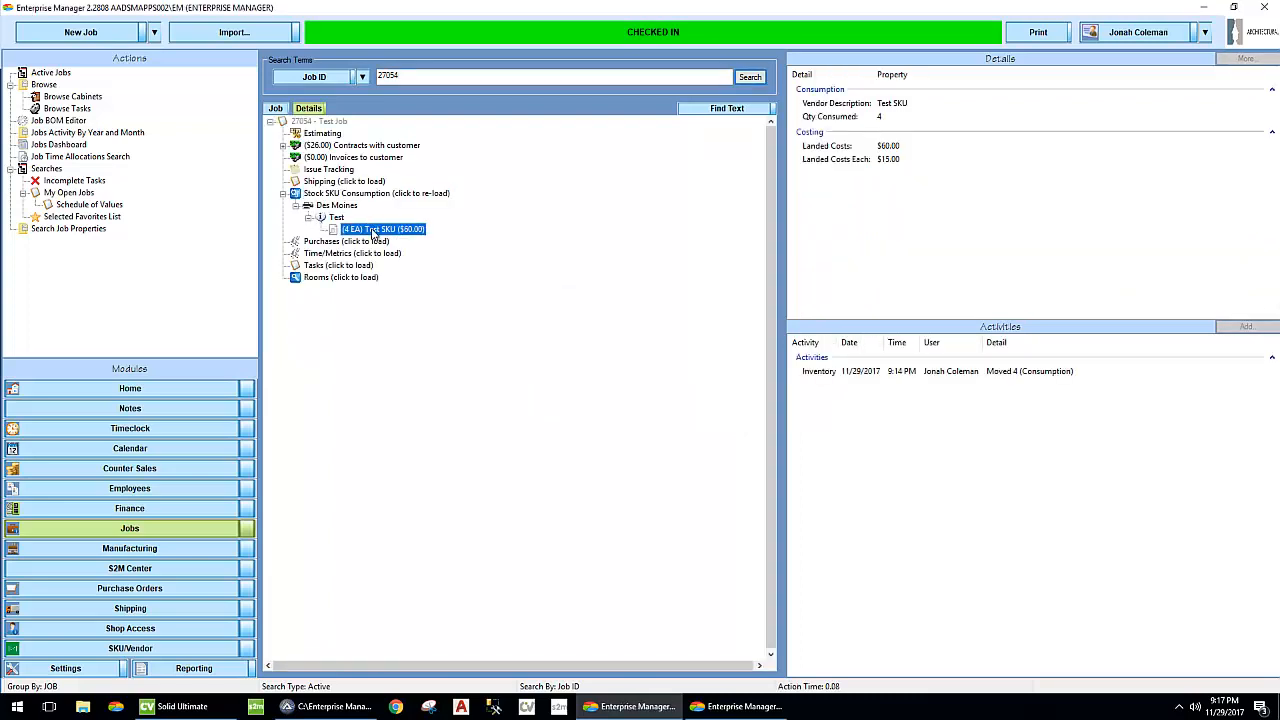
click(940, 161)
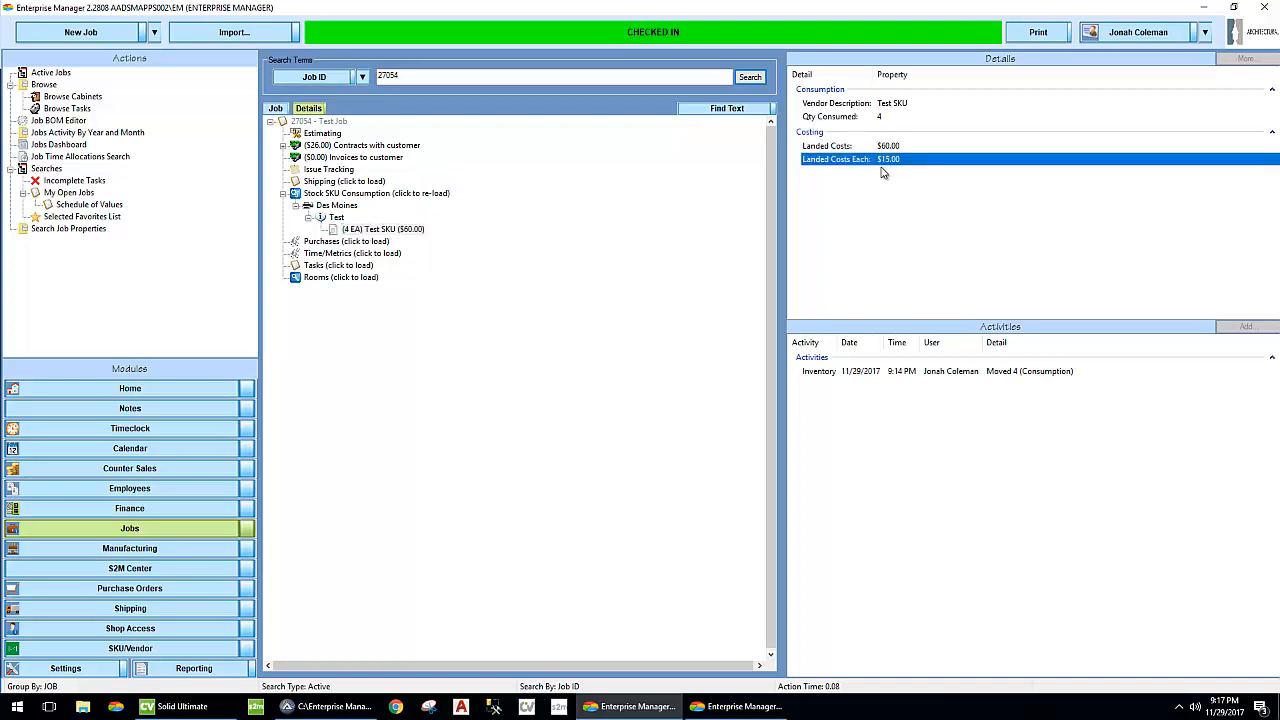
click(872, 120)
click(885, 147)
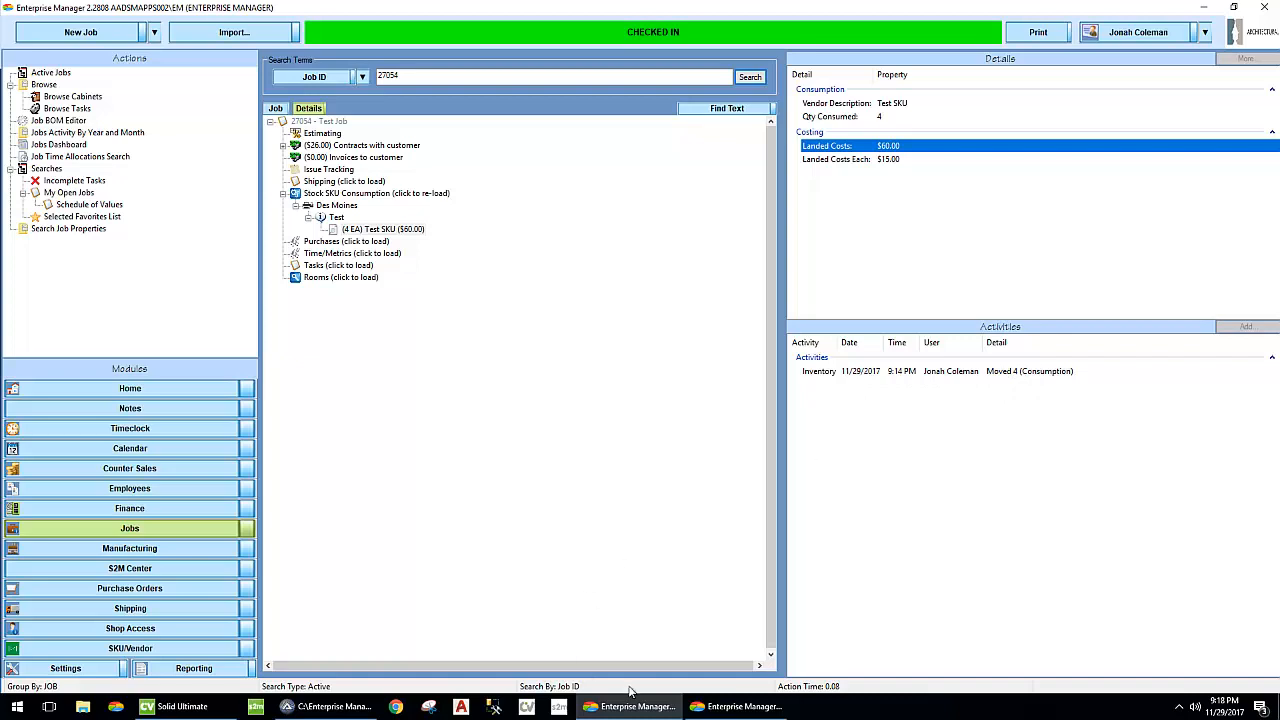
- Examine the debit and credit entries of the job's stock SKU consumption in the GL transactions
click(730, 708)
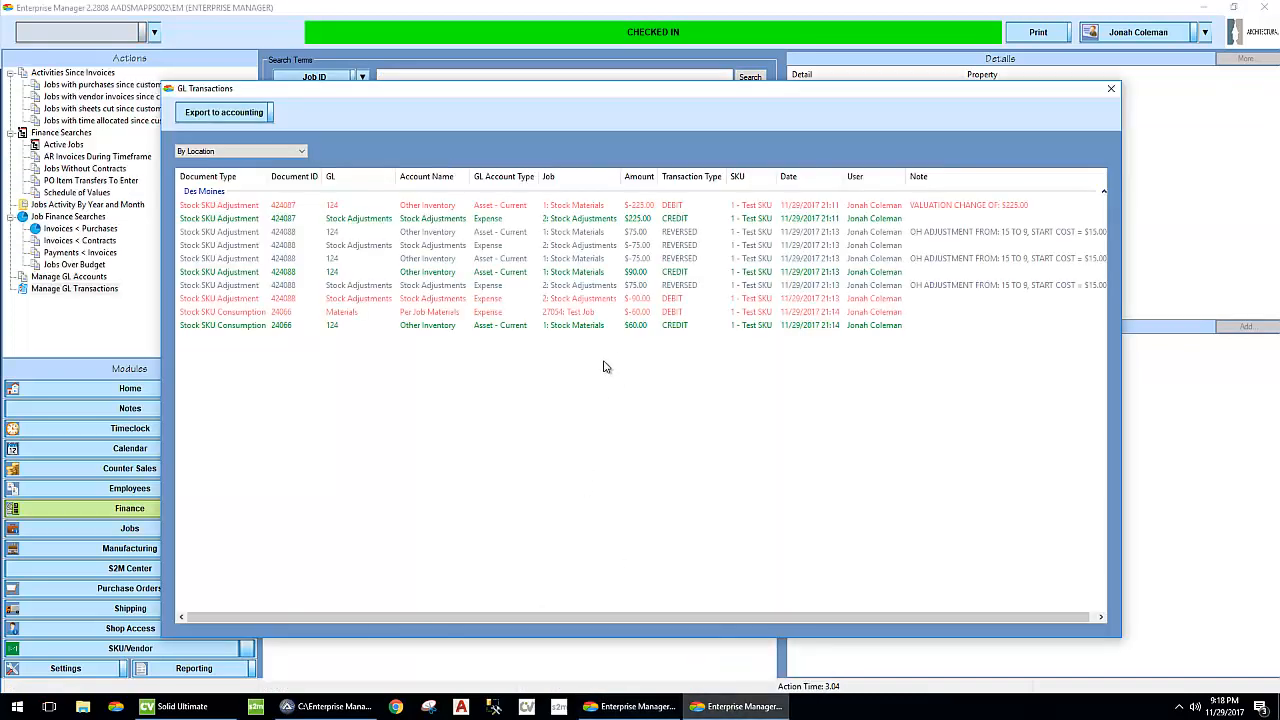
click(631, 316)
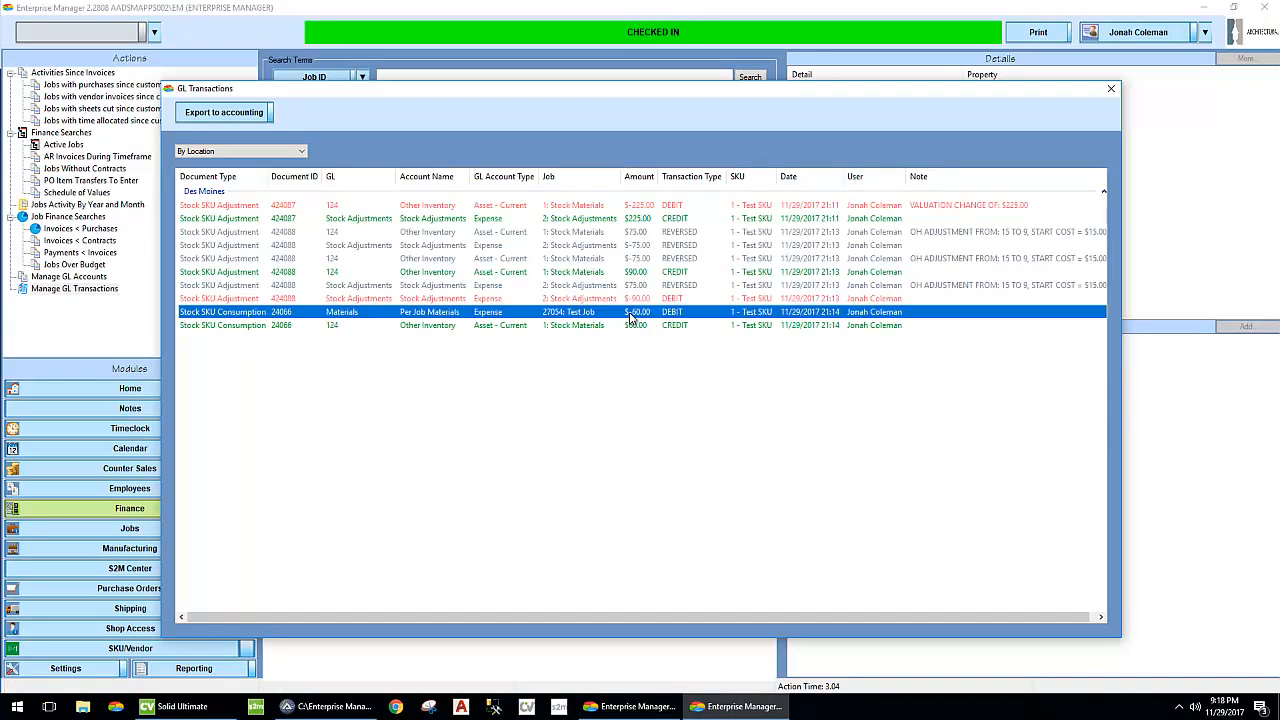
right_click(617, 330)
click(598, 330)
click(615, 448)
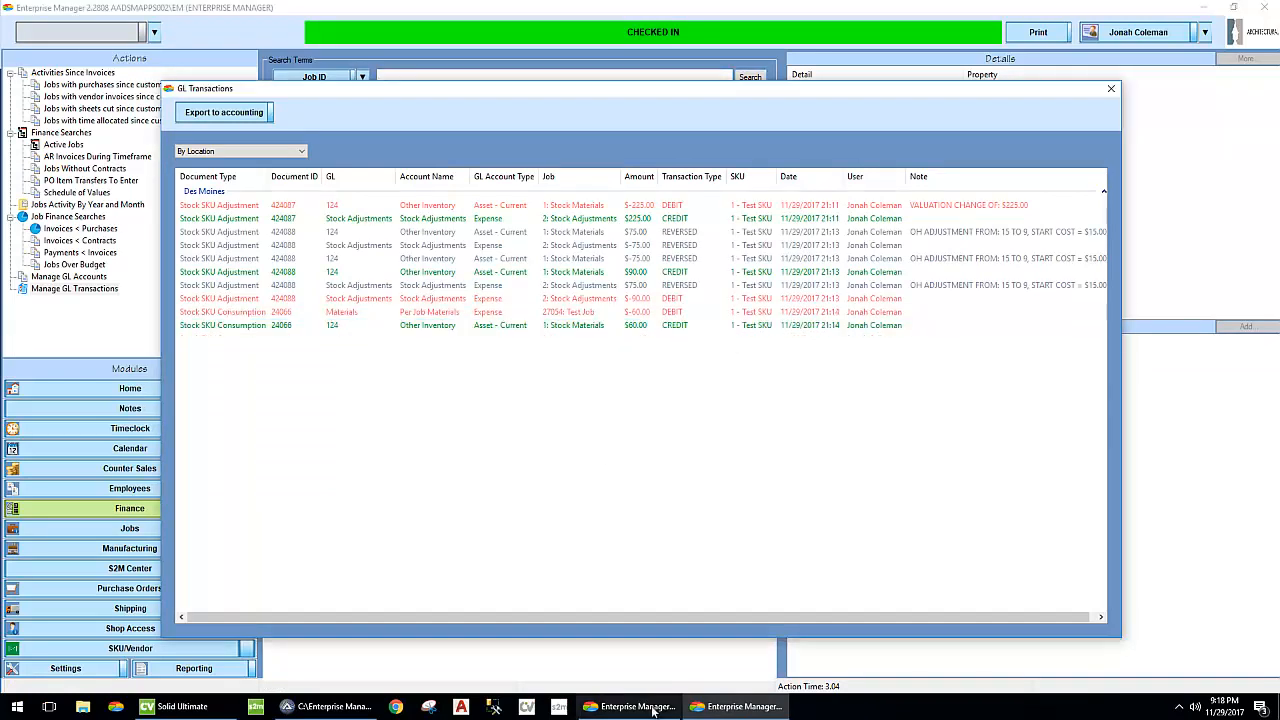
- Look up the Test SKU and run MRP on it in Simple Mode for the Des Moines location
click(612, 712)
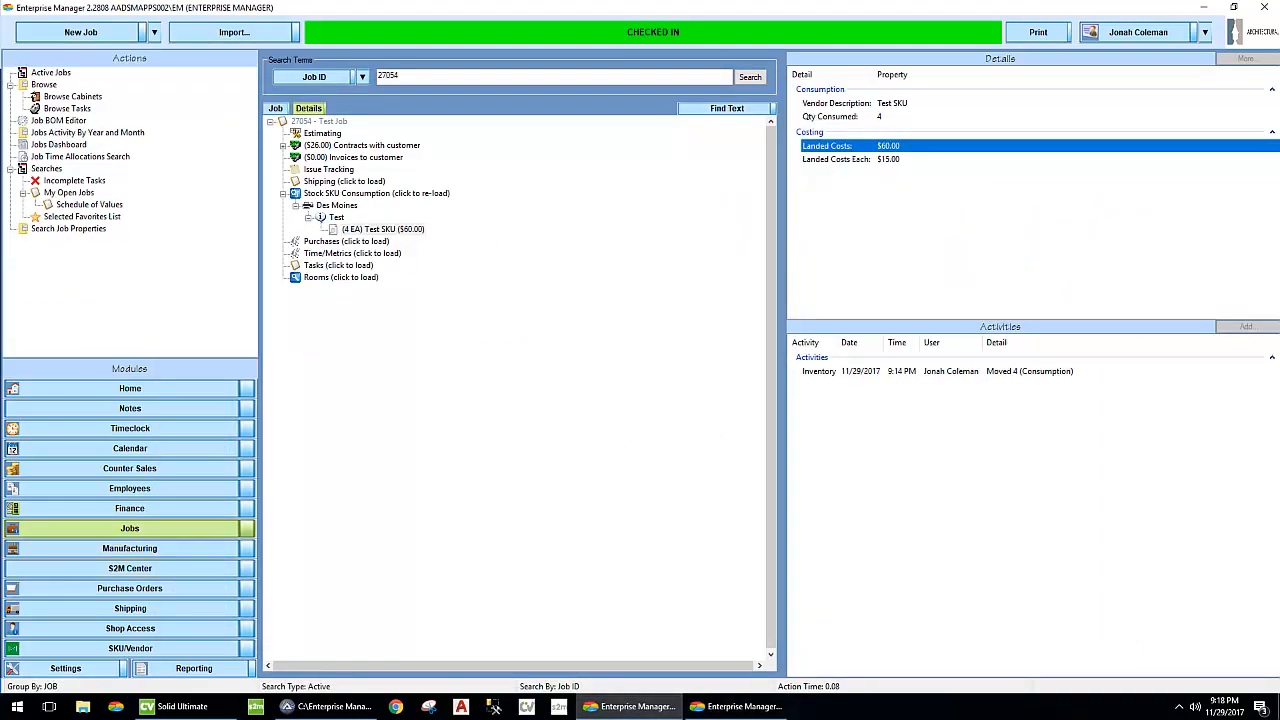
click(206, 592)
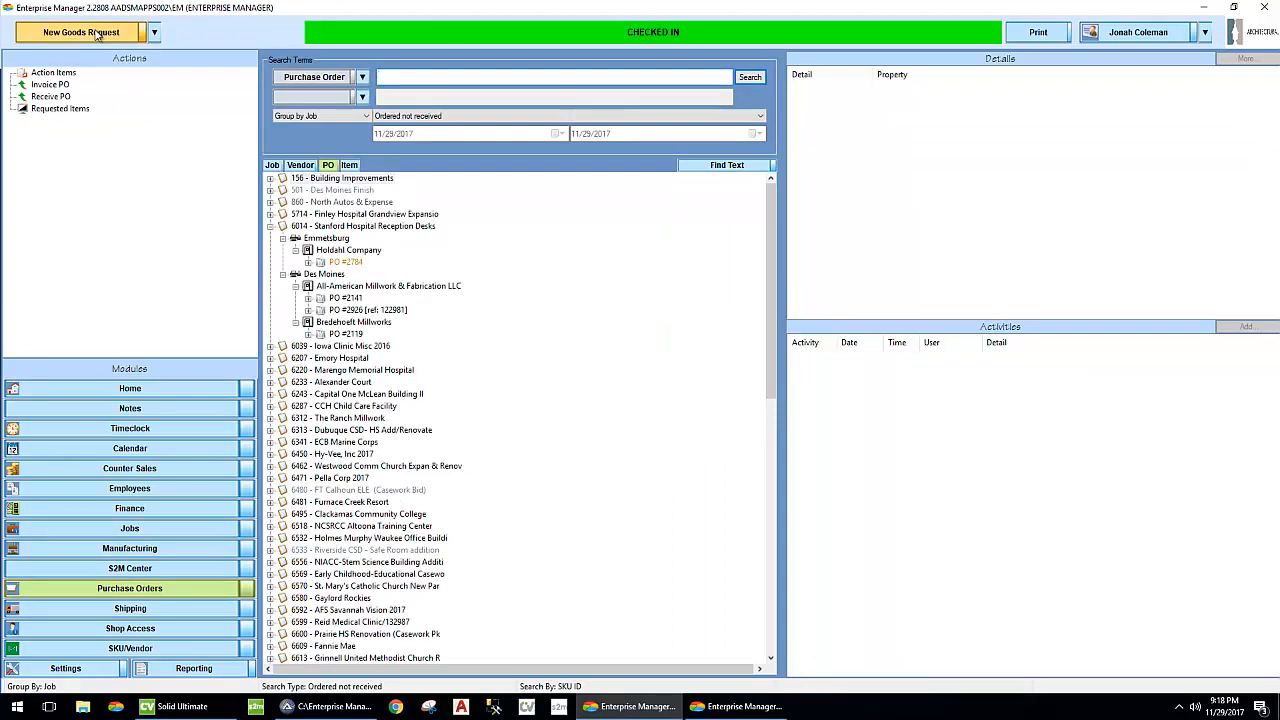
click(153, 32)
click(181, 221)
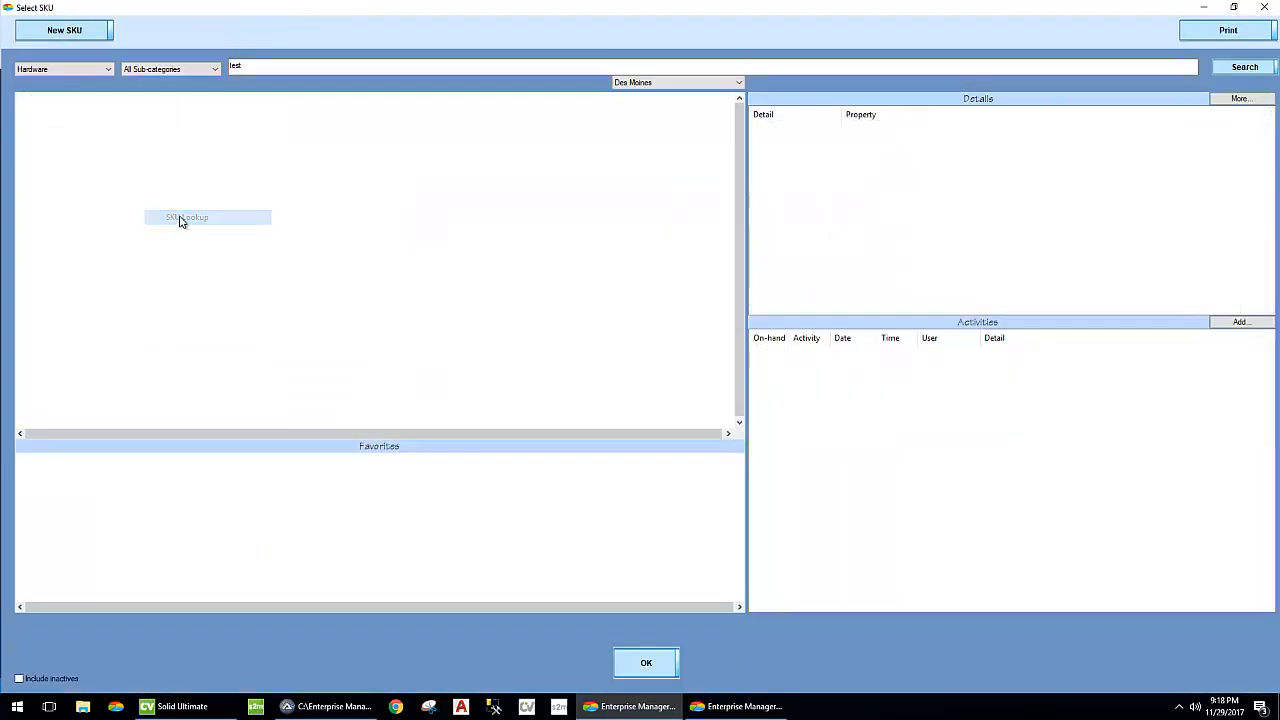
right_click(118, 135)
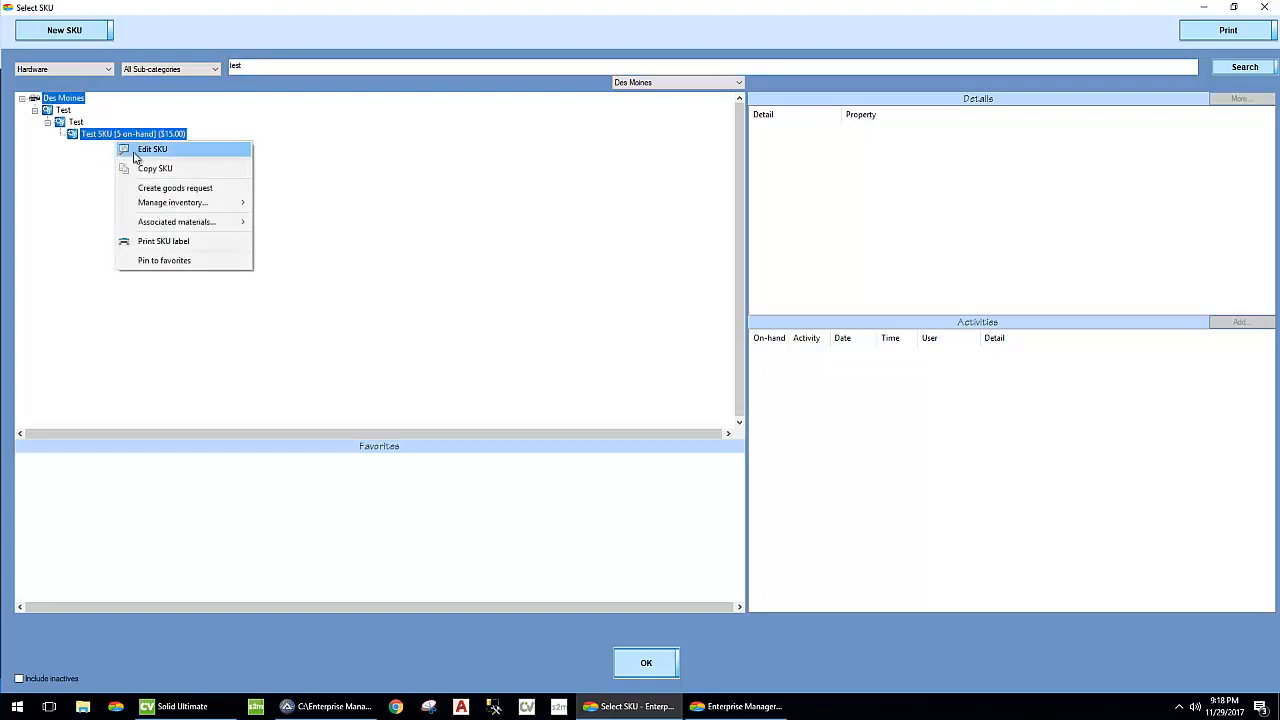
mouse_move(225, 203)
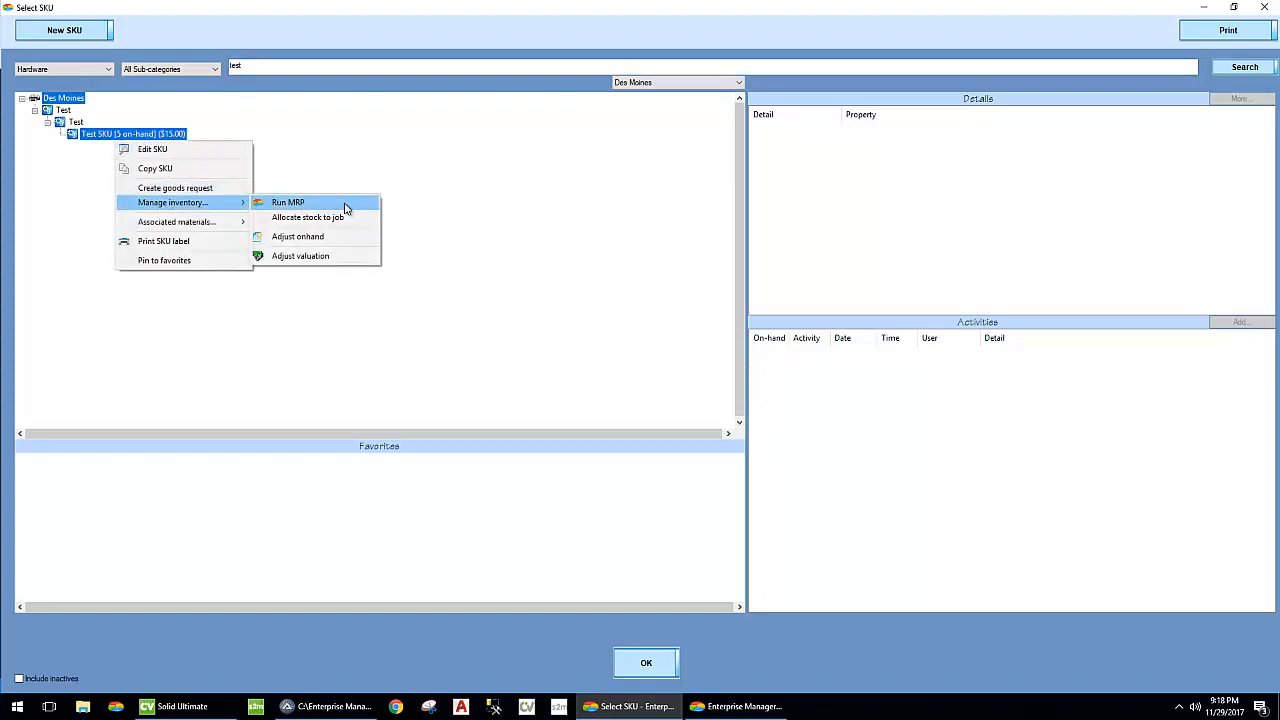
click(345, 207)
click(396, 327)
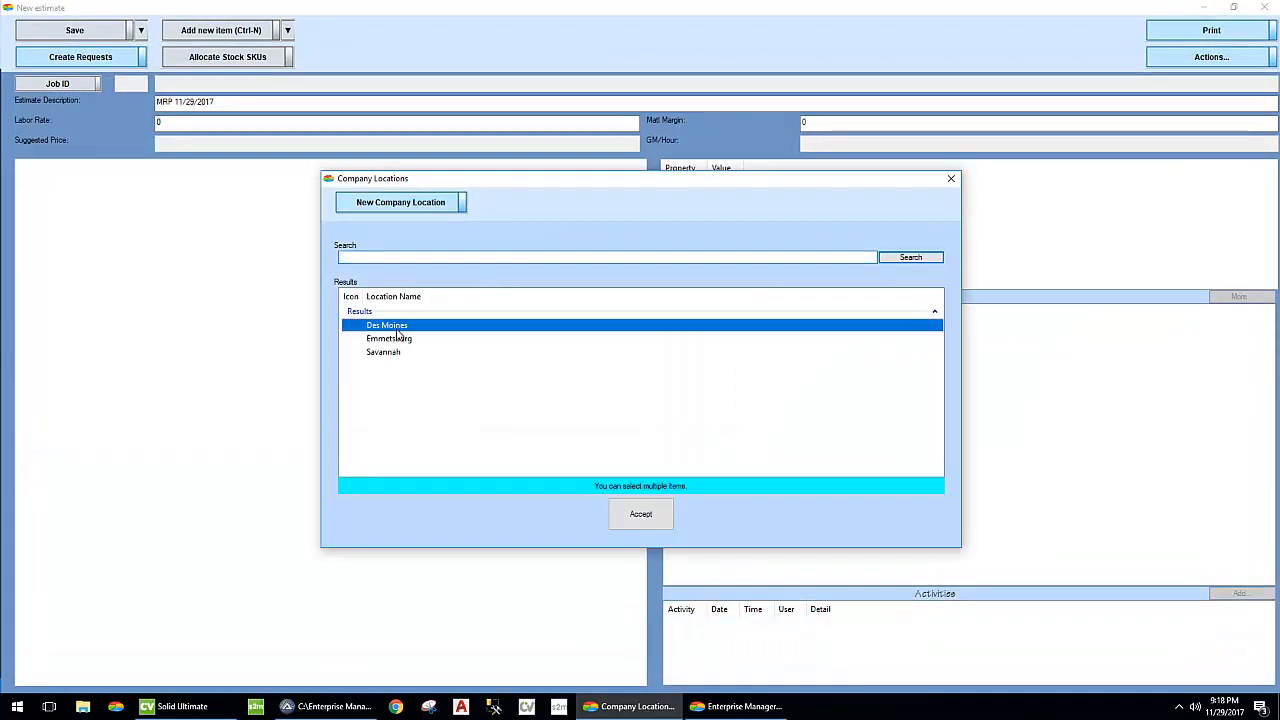
click(645, 522)
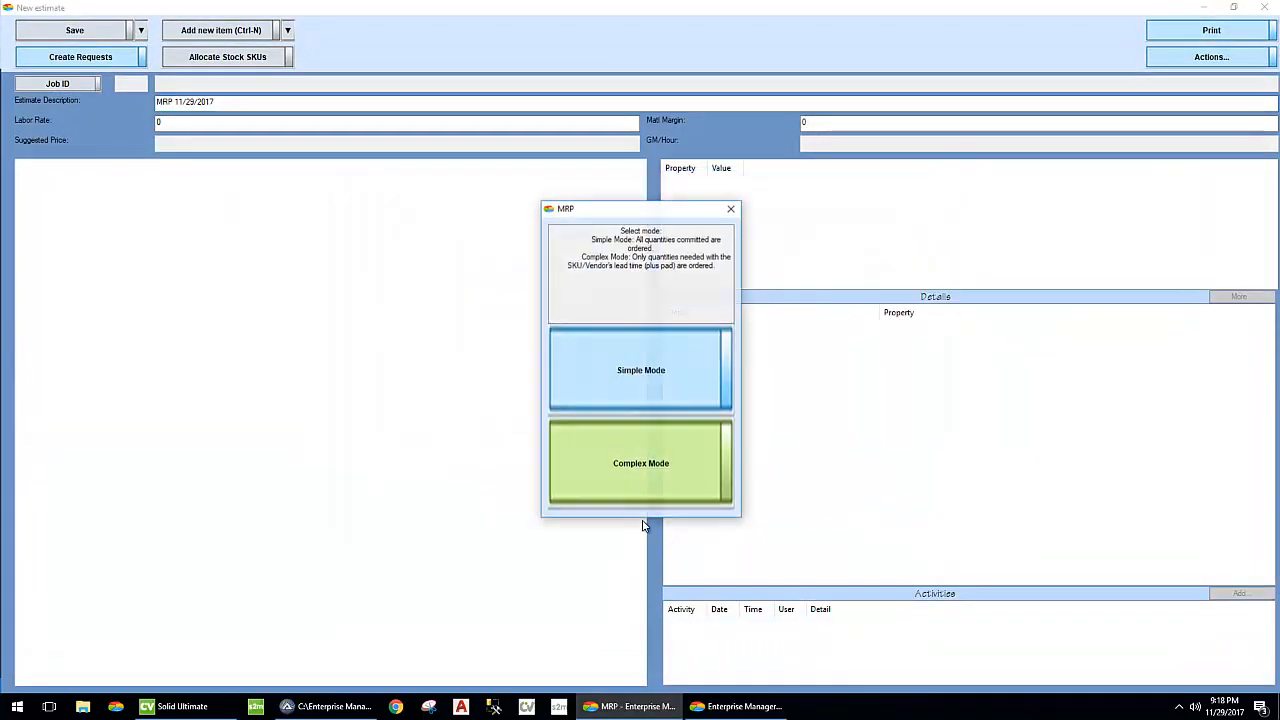
click(626, 380)
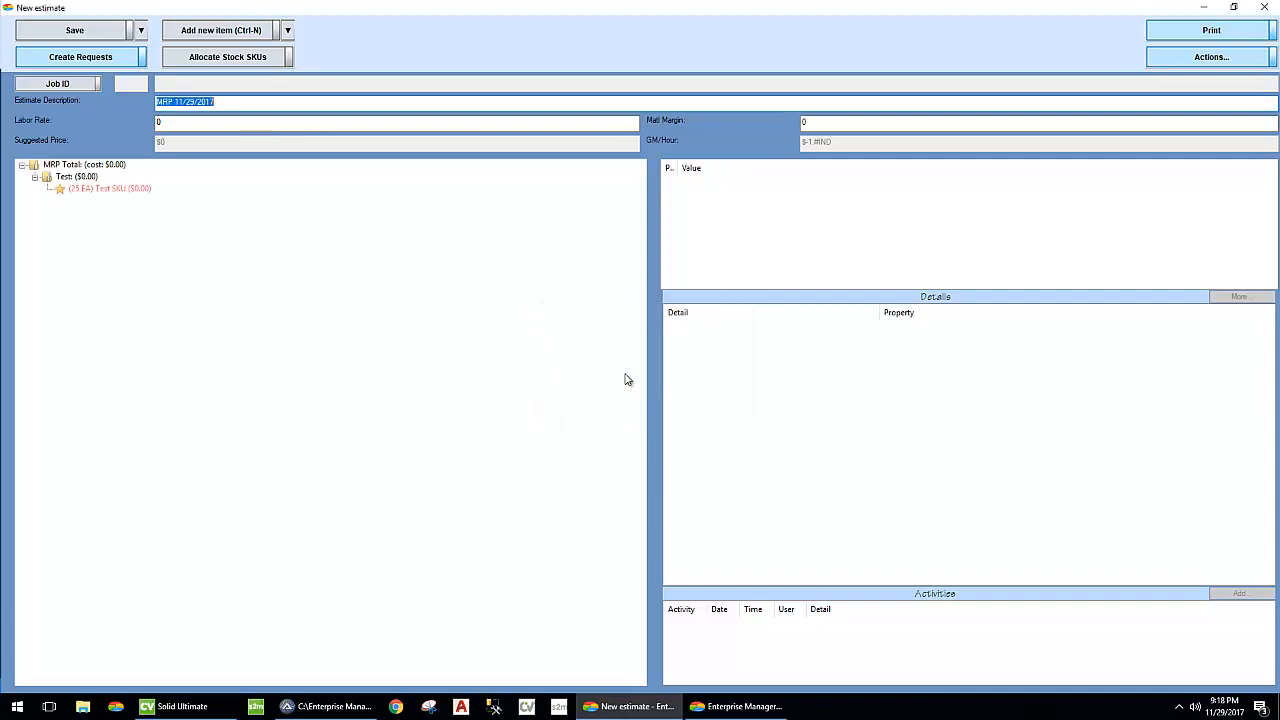
- Compare the Test SKU's MRP quantity with its on-hand and re-order level, and close the estimate and SKU lookup without saving
click(115, 188)
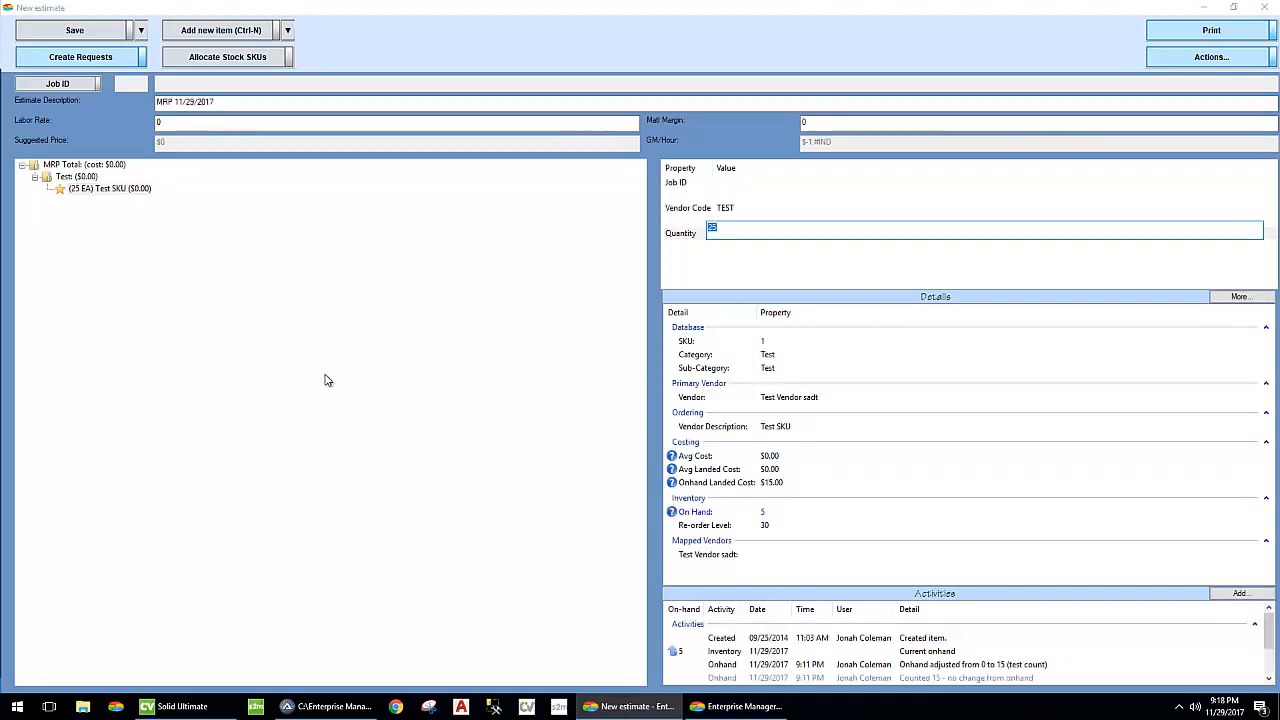
right_click(766, 527)
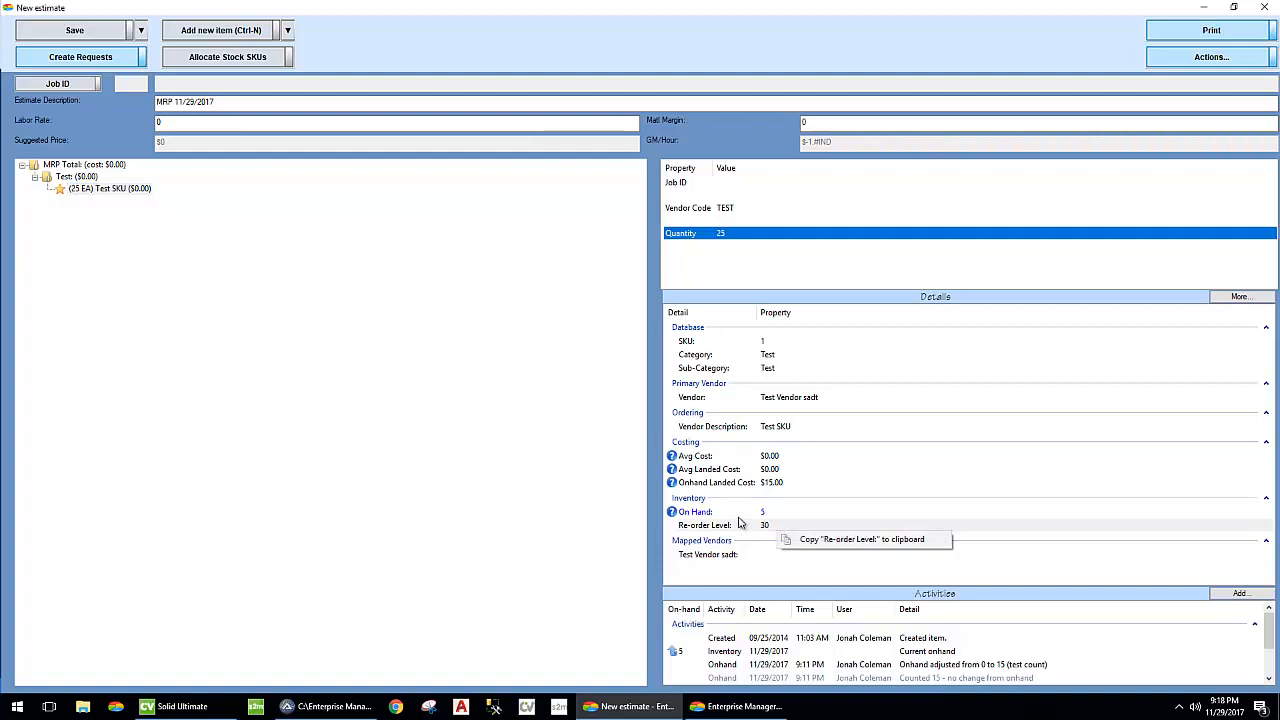
ctrl+click(735, 513)
click(751, 527)
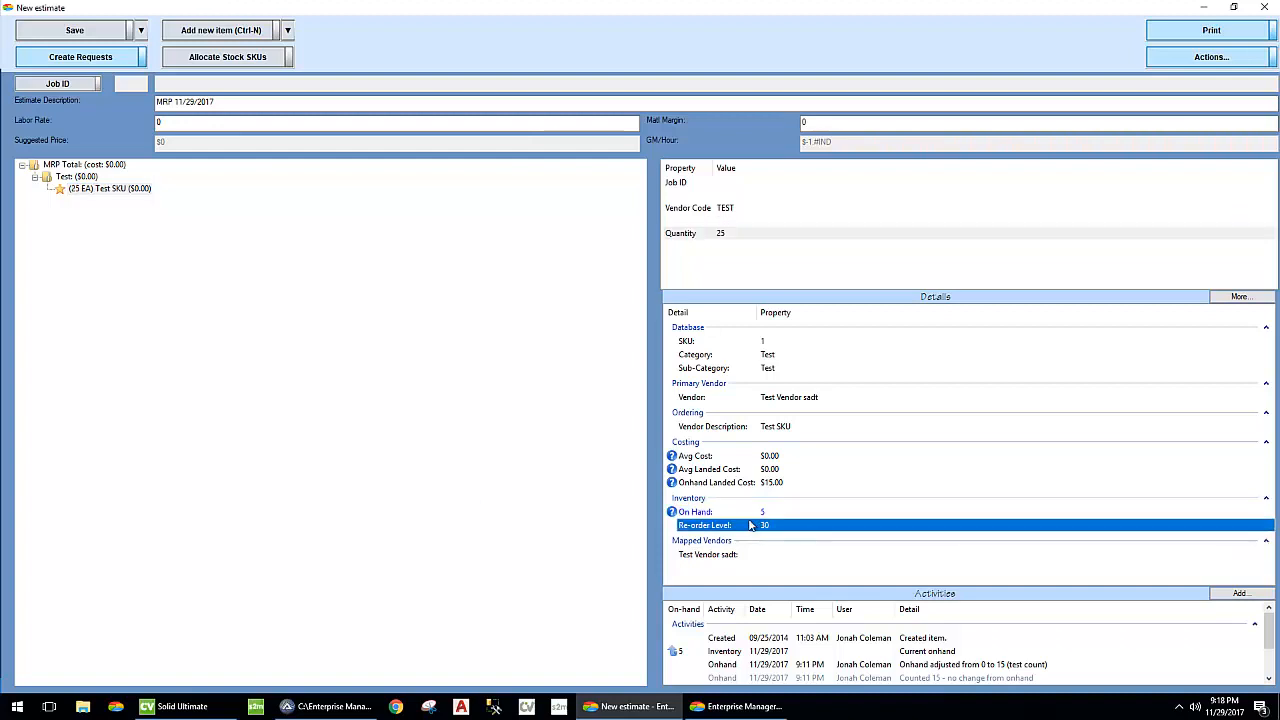
double_click(8, 10)
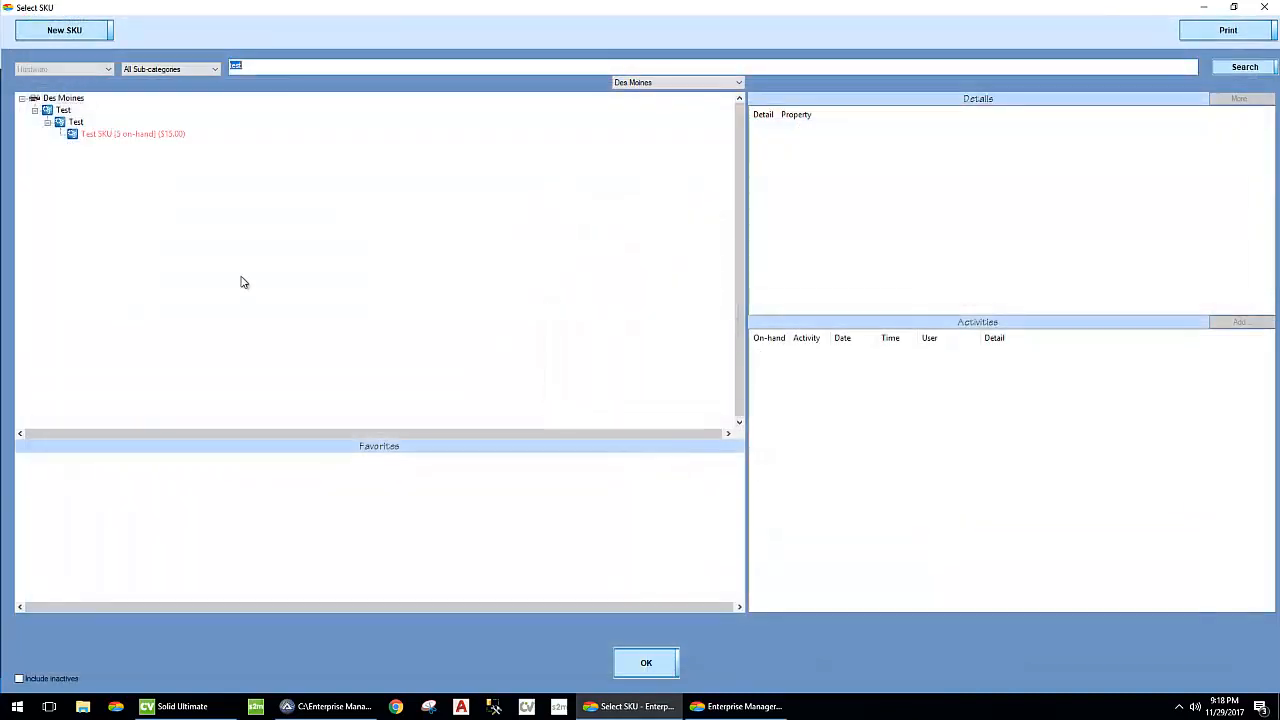
double_click(8, 10)
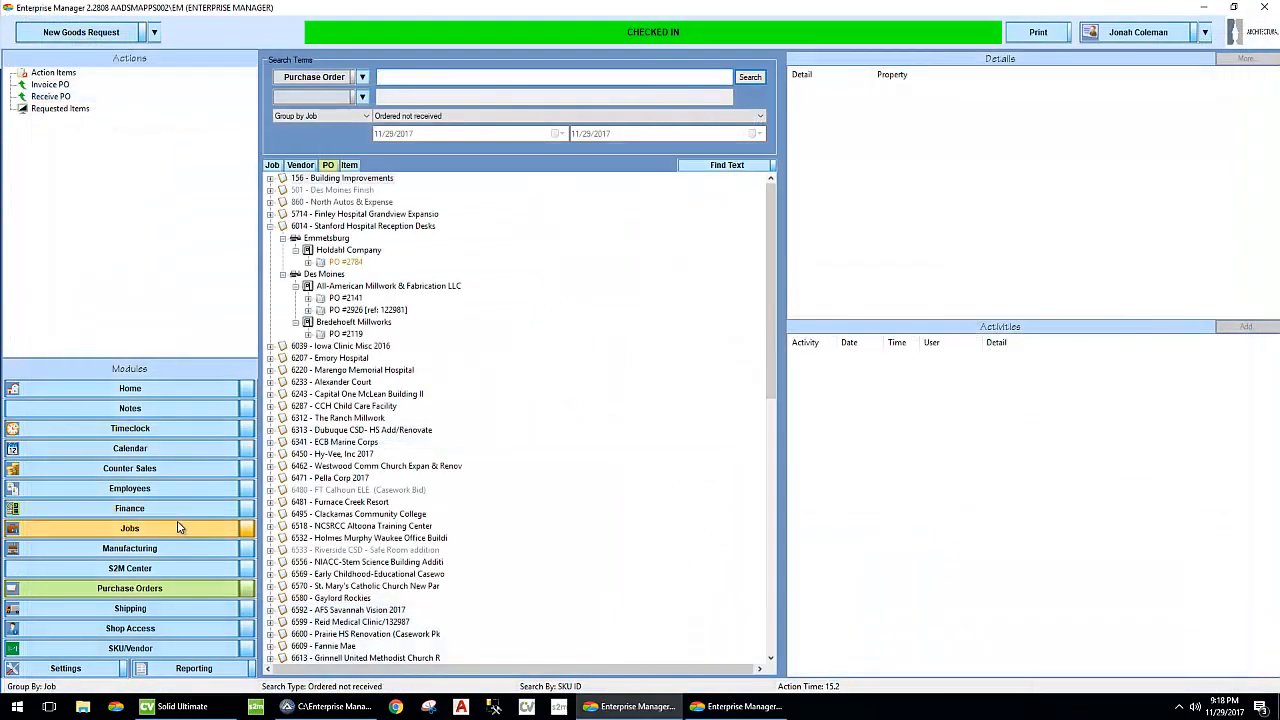
- Edit job 27054 and add a simple SKU commitment for stock SKU 1 with a committed quantity of 25
click(180, 527)
right_click(324, 124)
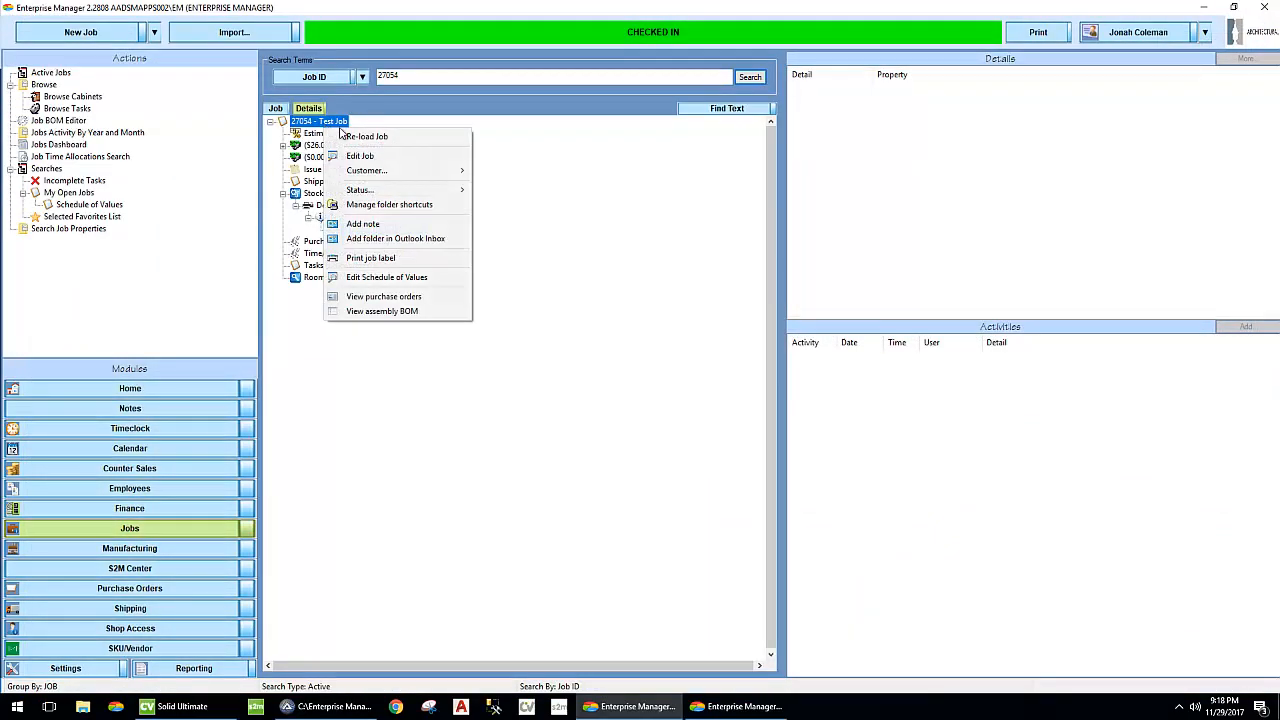
click(362, 155)
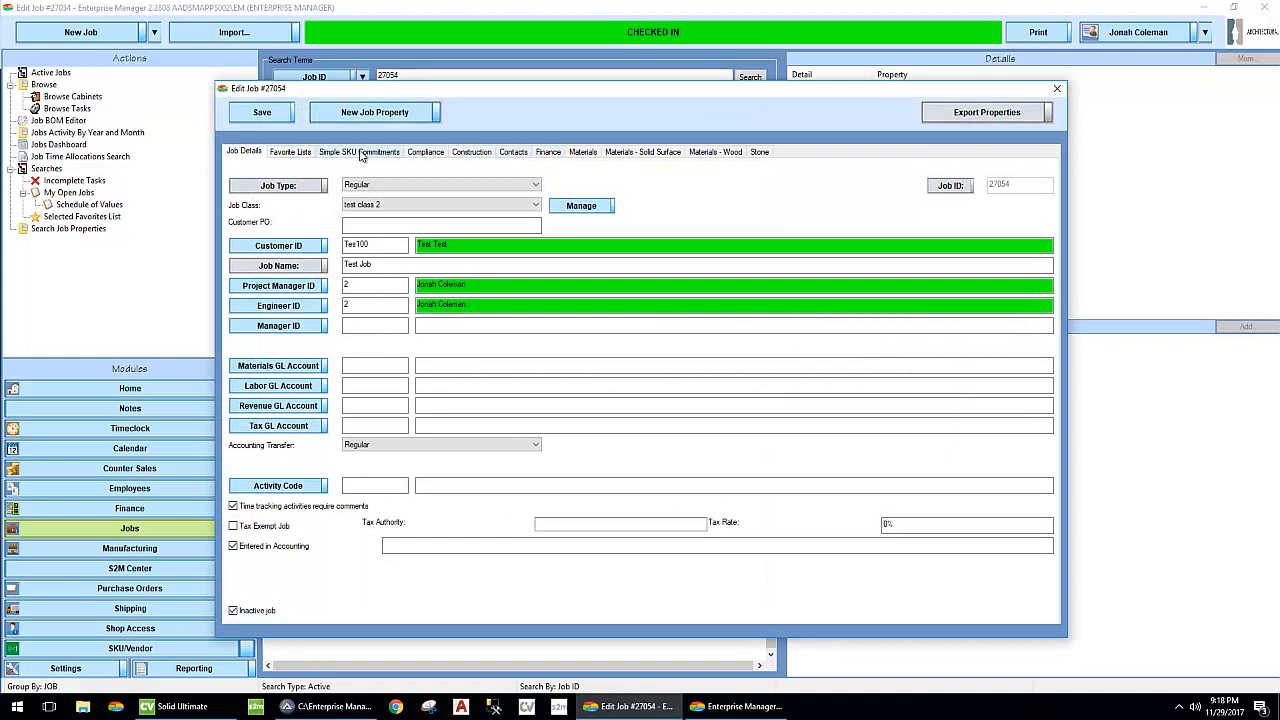
click(362, 153)
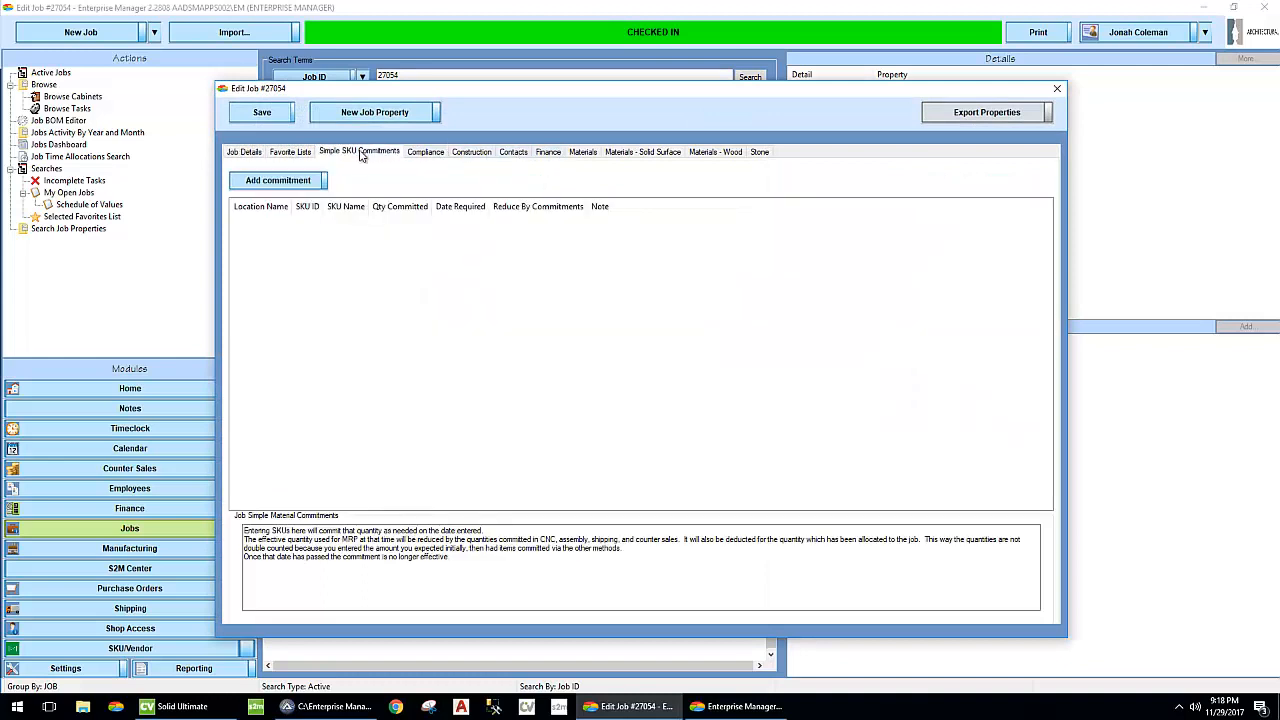
click(250, 186)
click(264, 238)
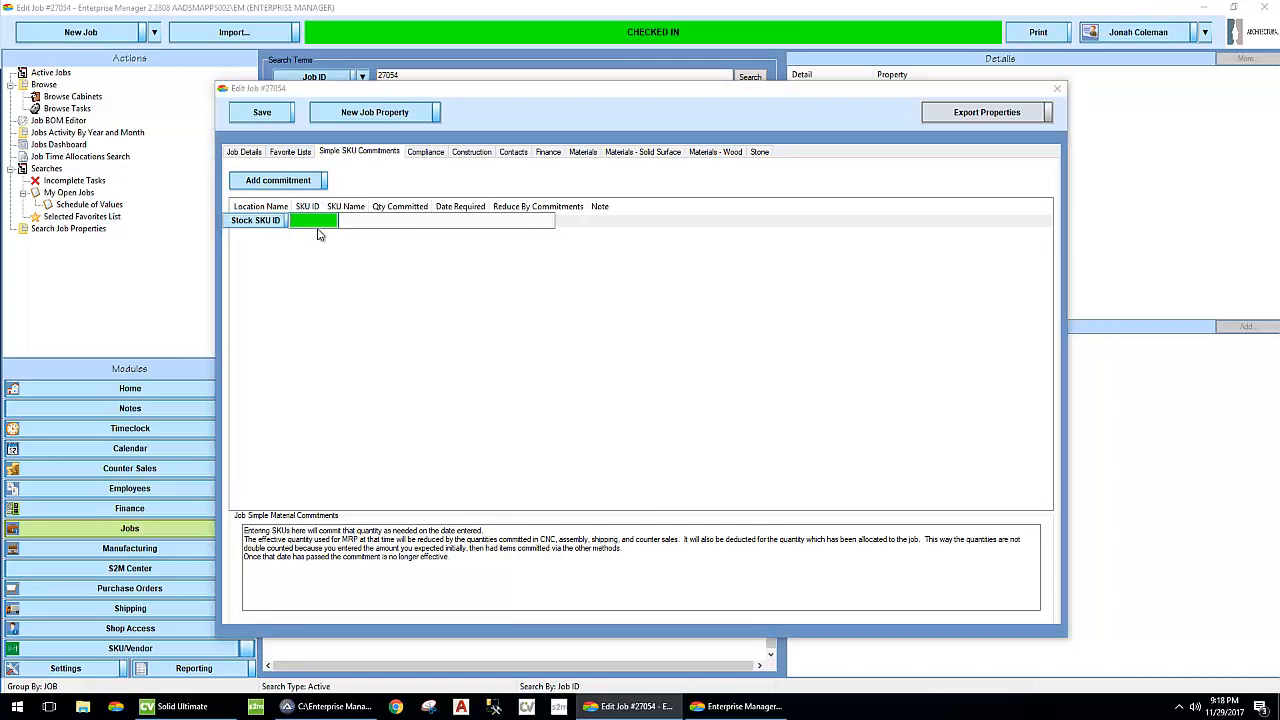
text(1)
key(Return)
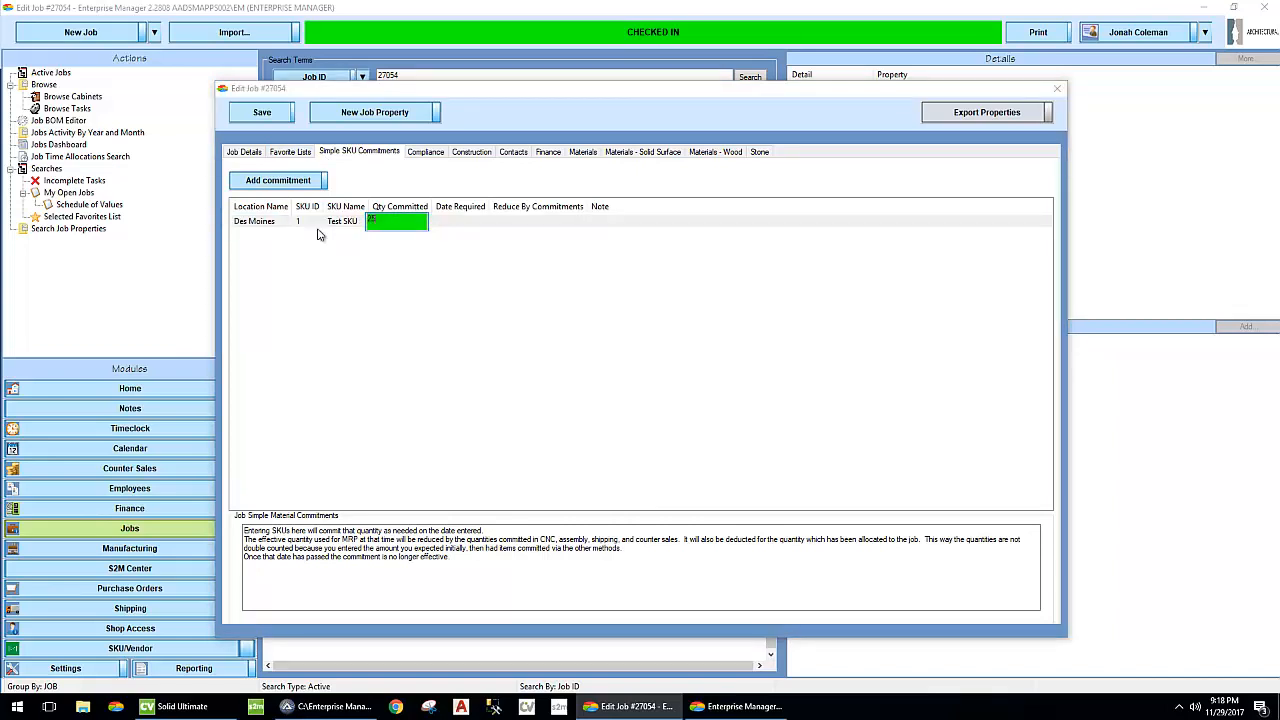
key(Return)
- Complete the commitment with required date 12/5/2017, Reduce By Commitments NO and the note "This is for XXX", and save the job
click(617, 221)
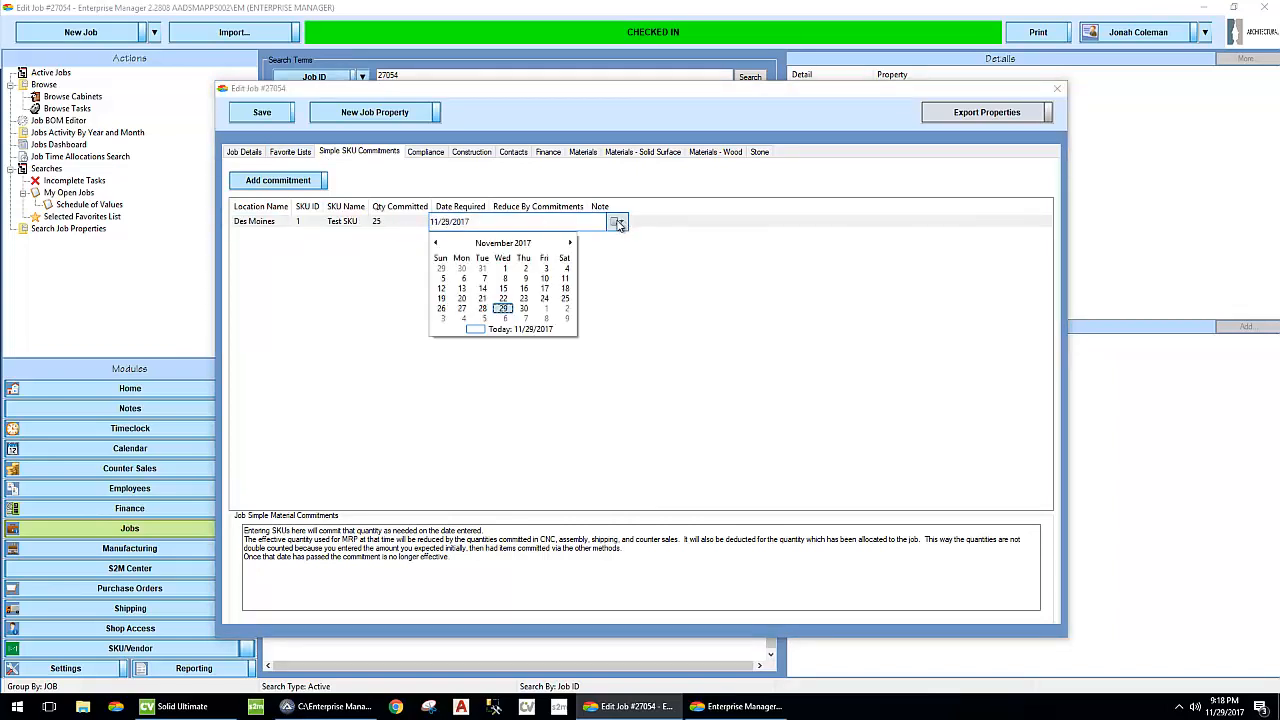
click(484, 318)
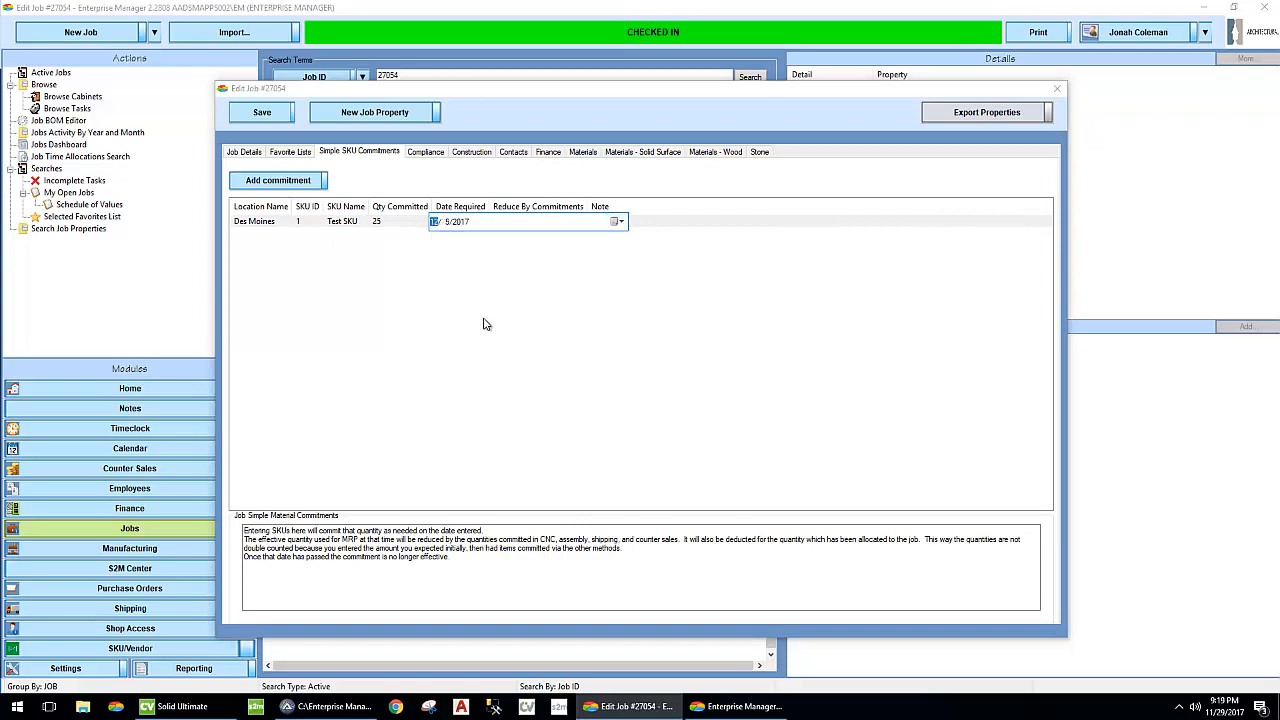
key(Return)
click(549, 222)
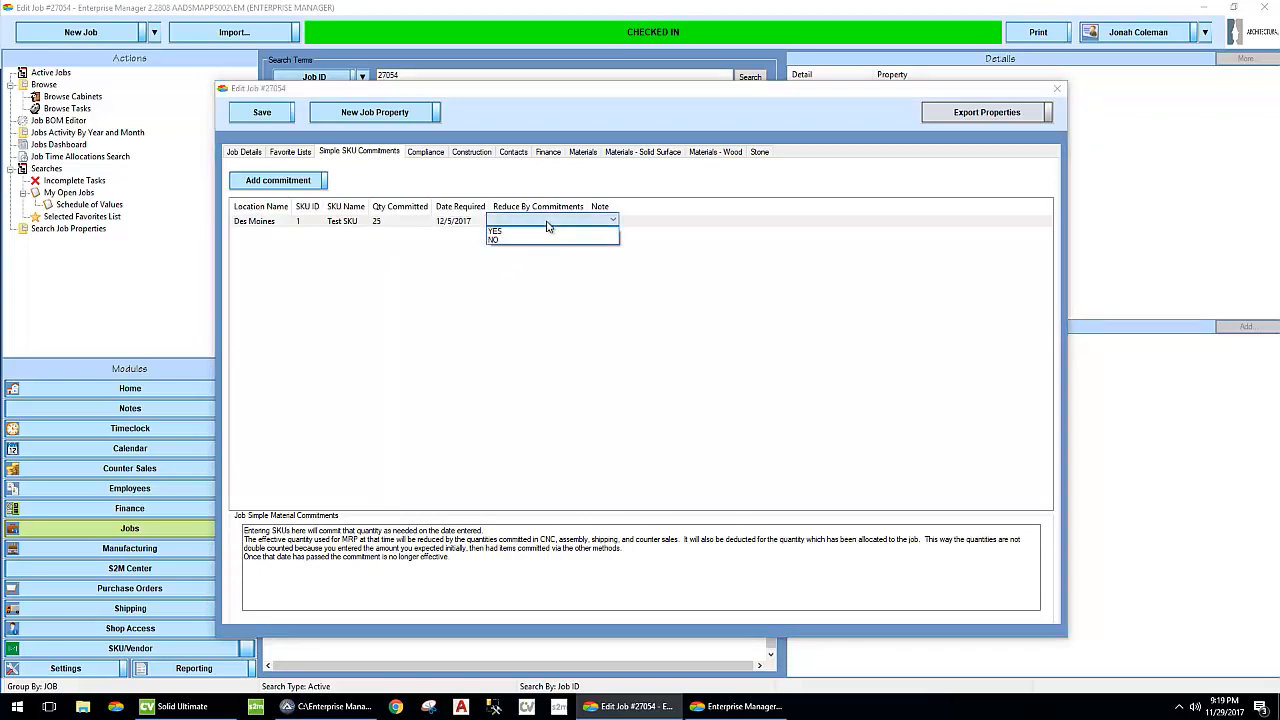
click(510, 240)
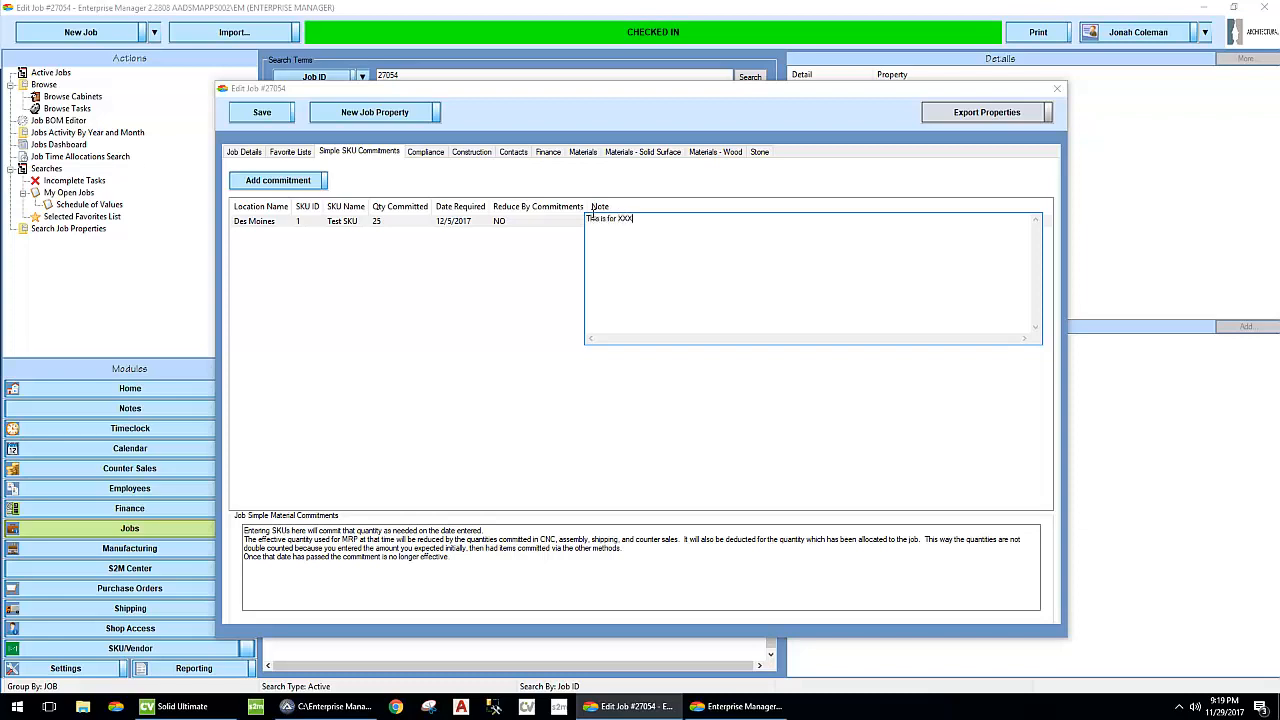
click(431, 323)
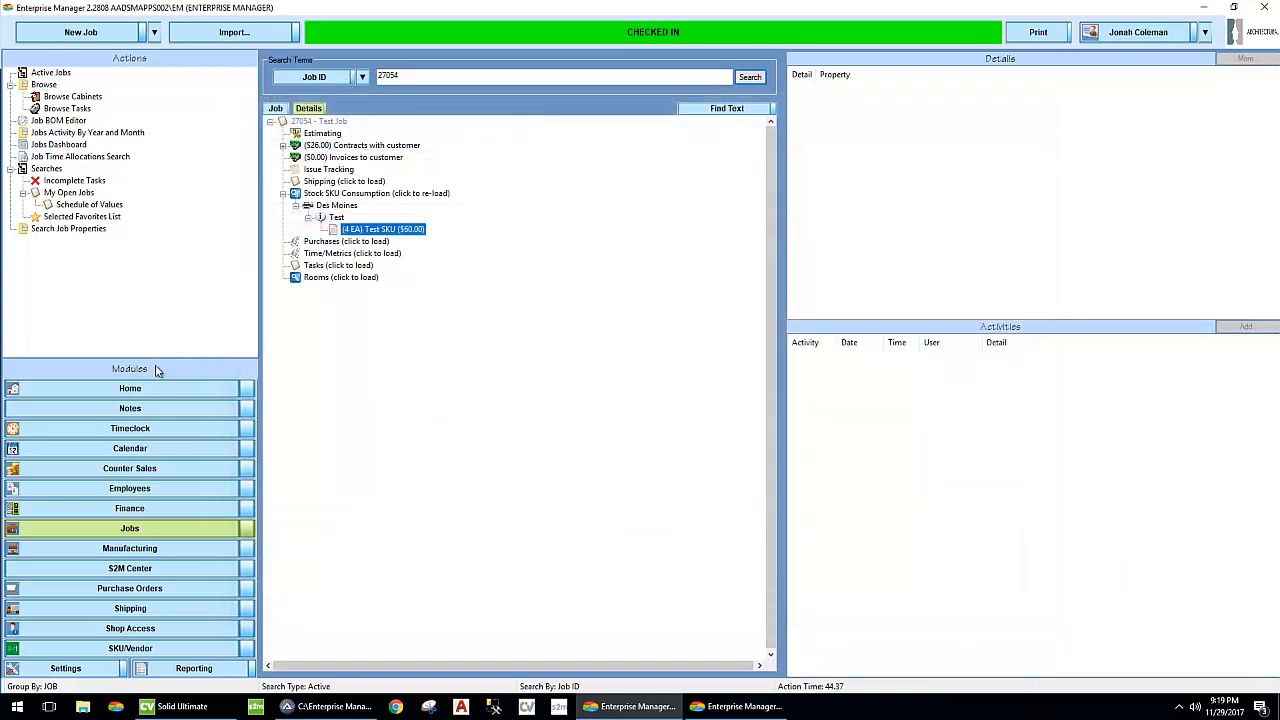
- Look up the Test SKU, check its job commitment in the activities list, and close the lookup
click(155, 35)
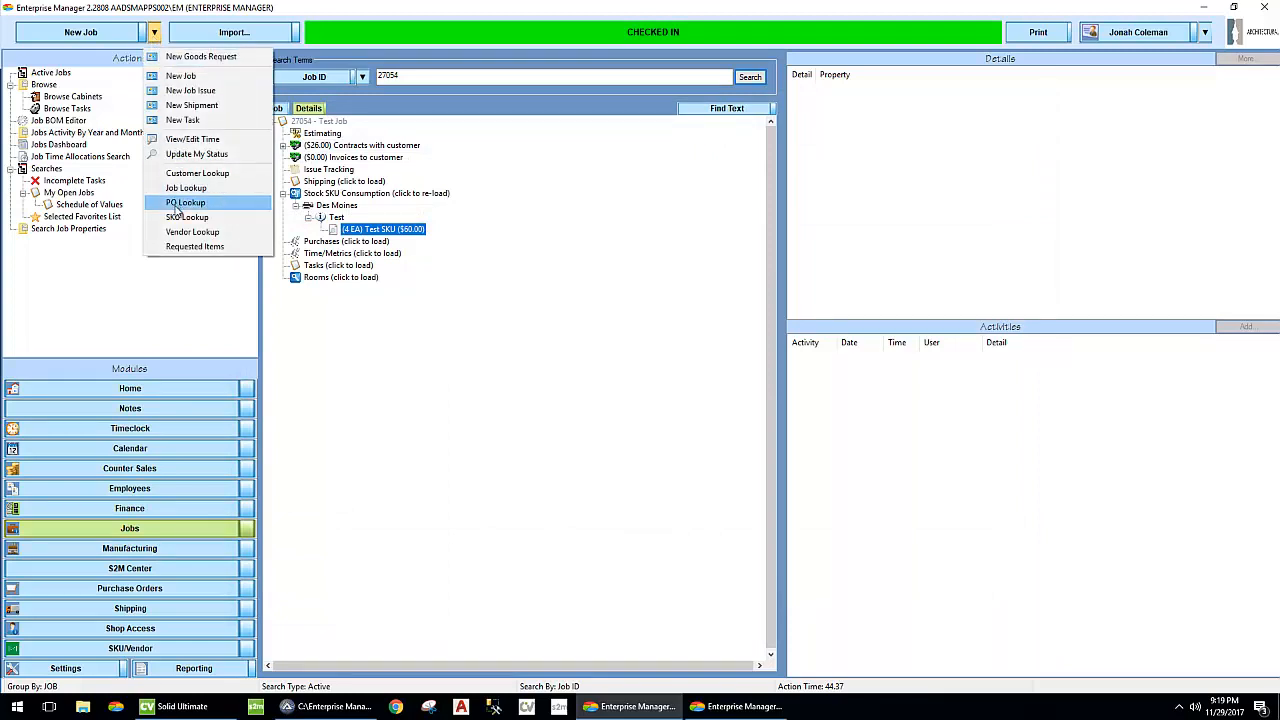
click(255, 217)
click(157, 135)
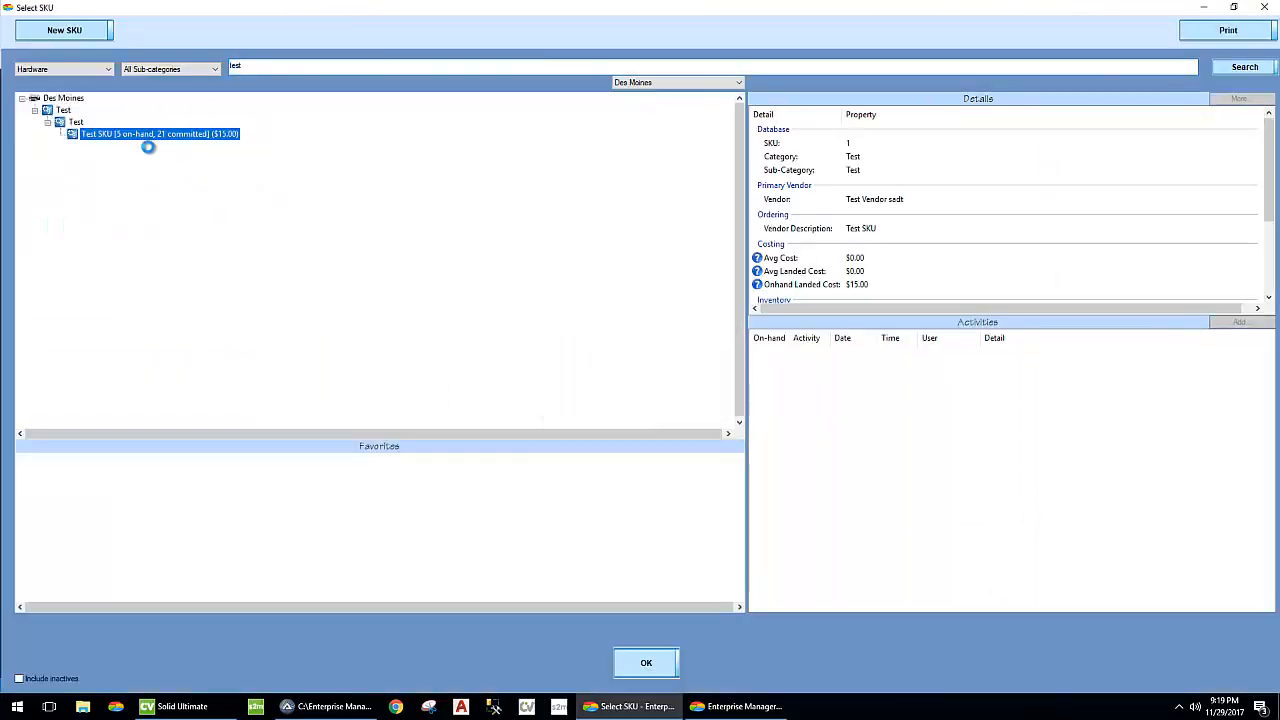
click(1025, 450)
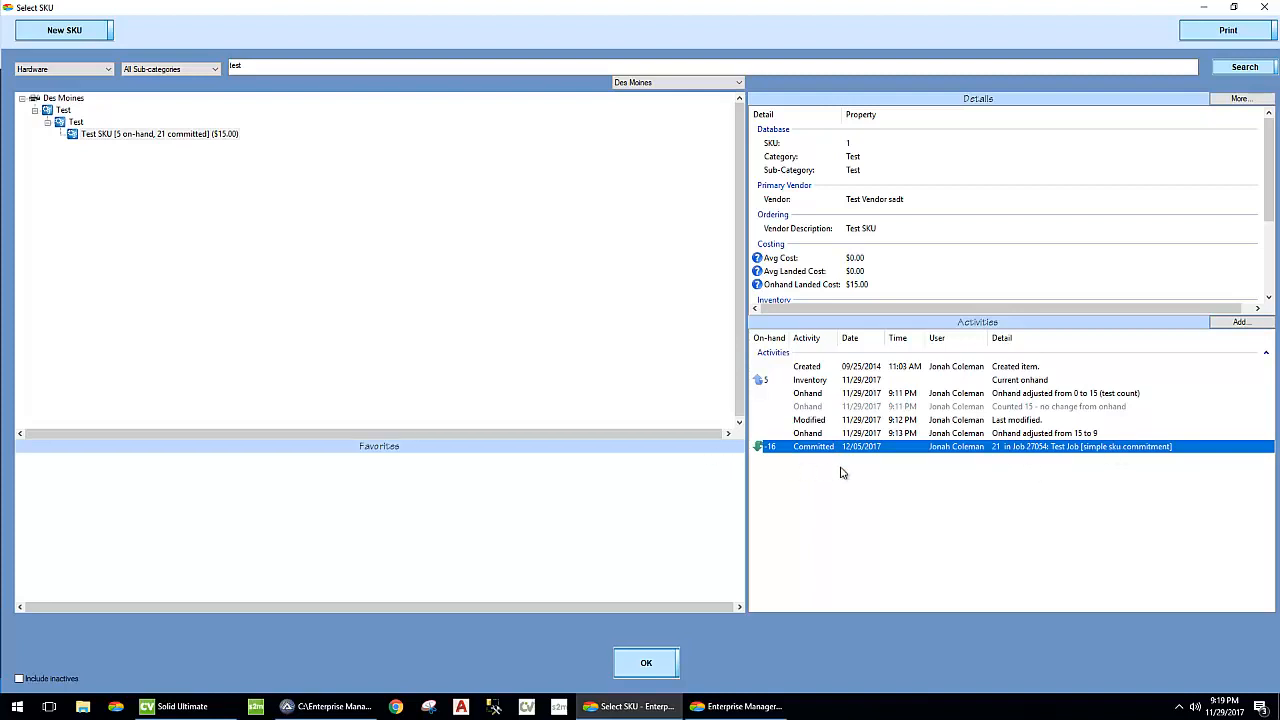
click(885, 474)
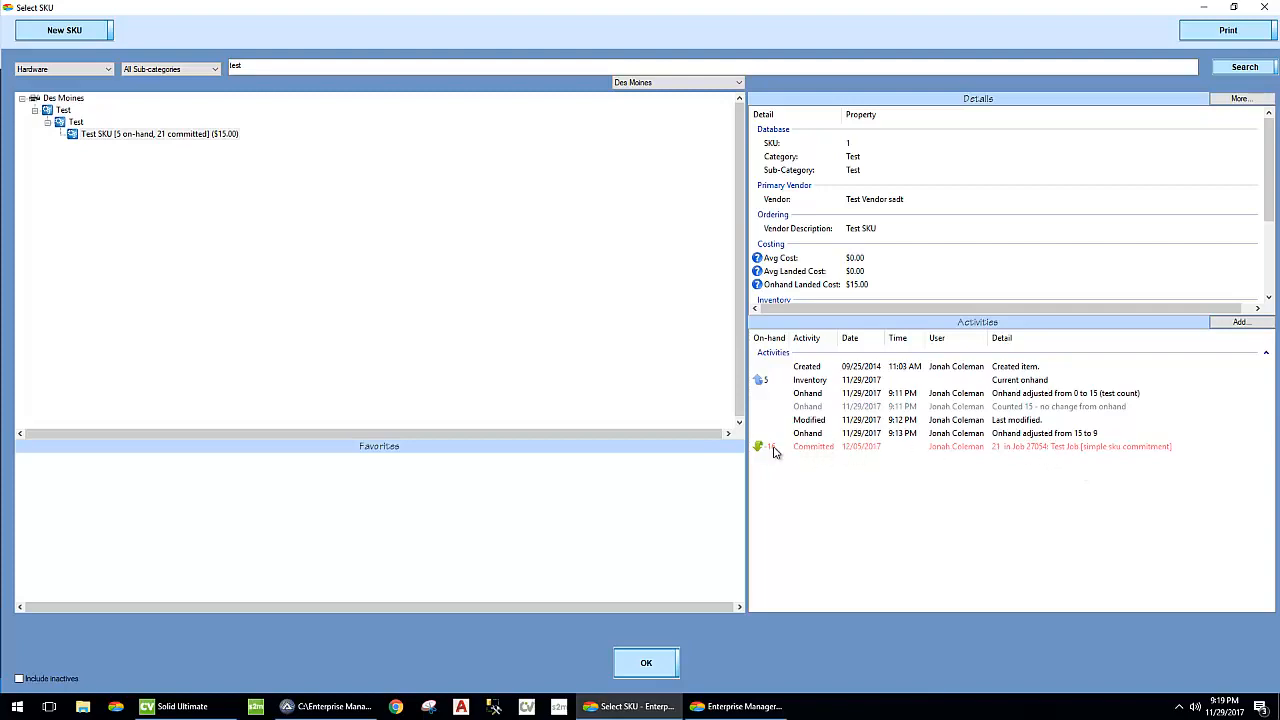
double_click(7, 9)
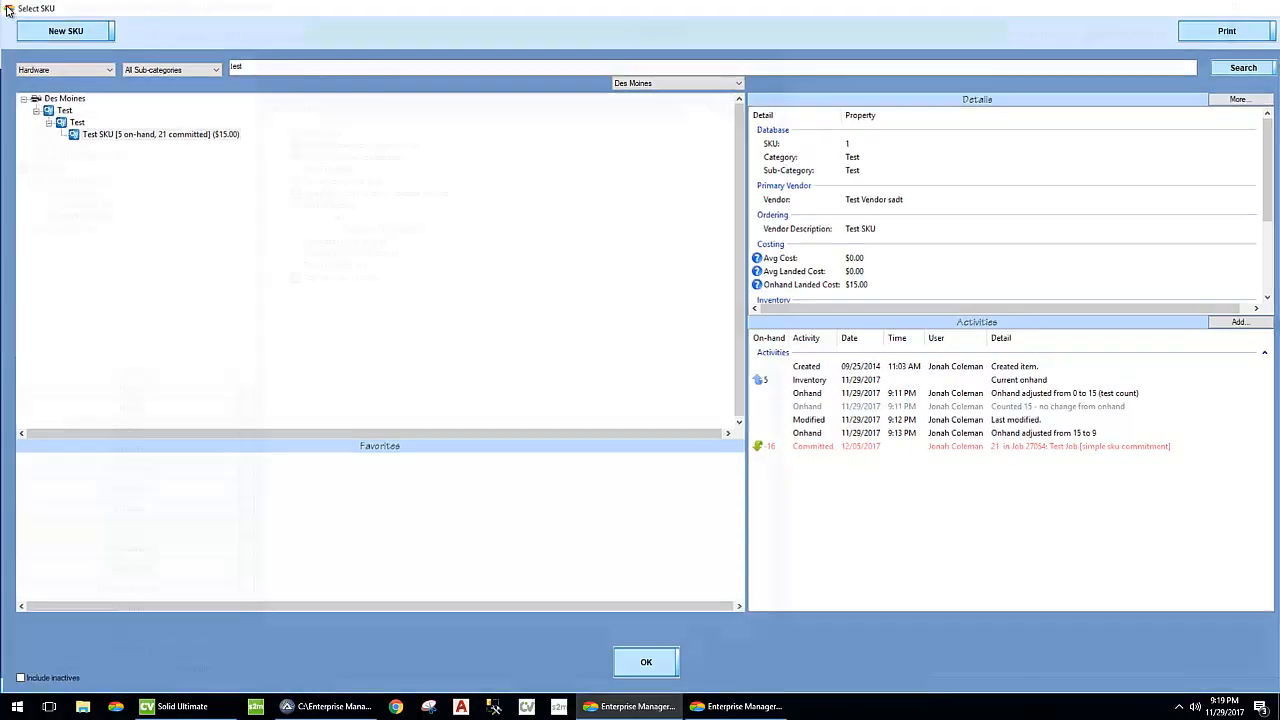
- Create a new shipment for job 27054 with the description "TEst Des Moines"
click(150, 606)
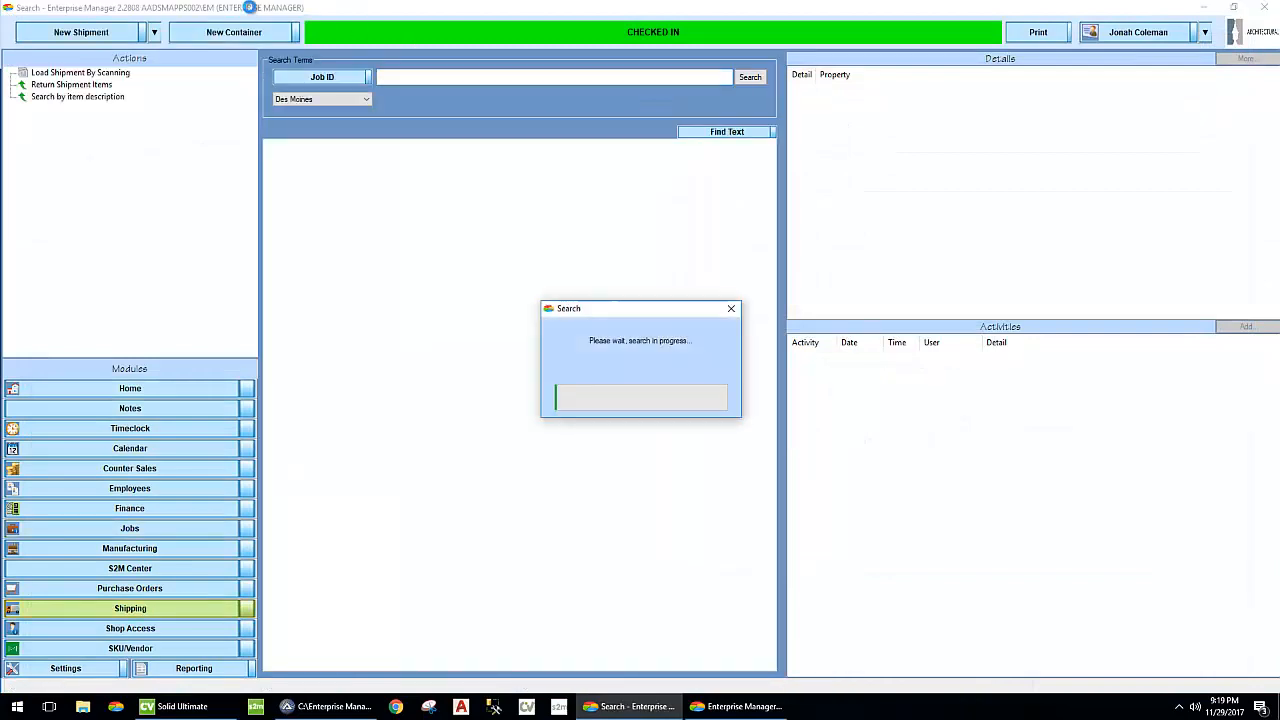
click(108, 30)
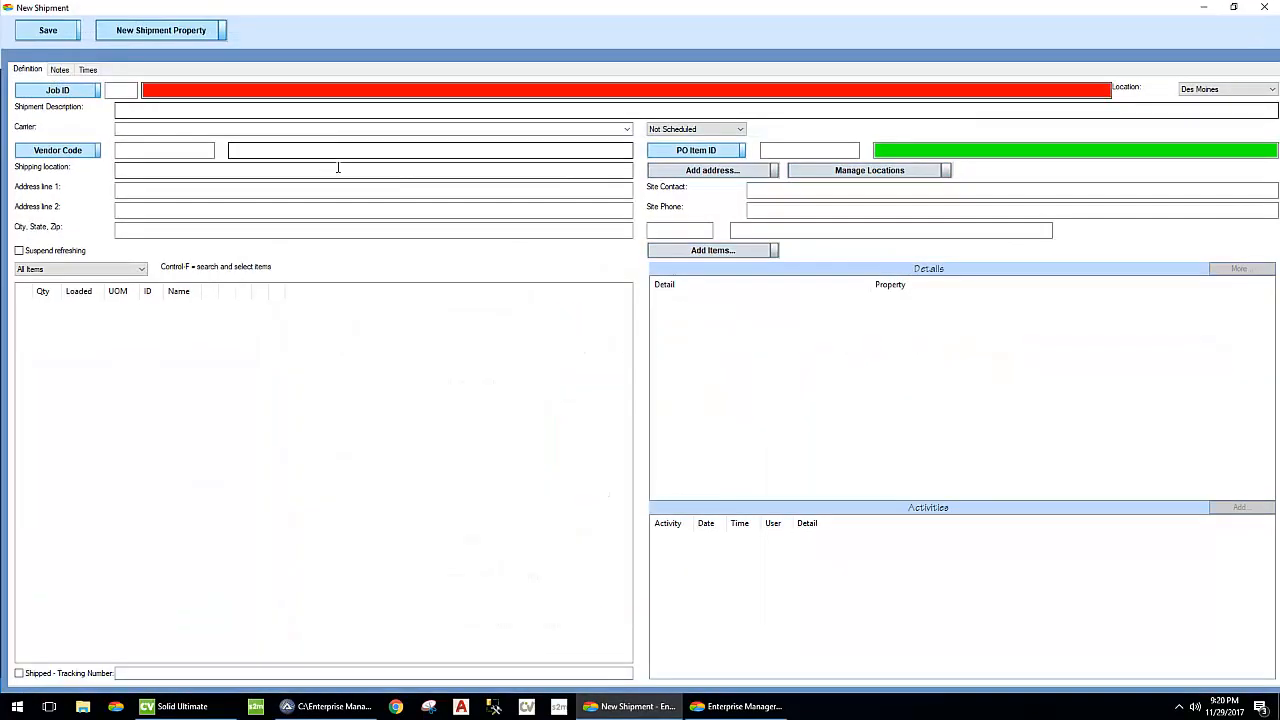
click(118, 90)
text(27054)
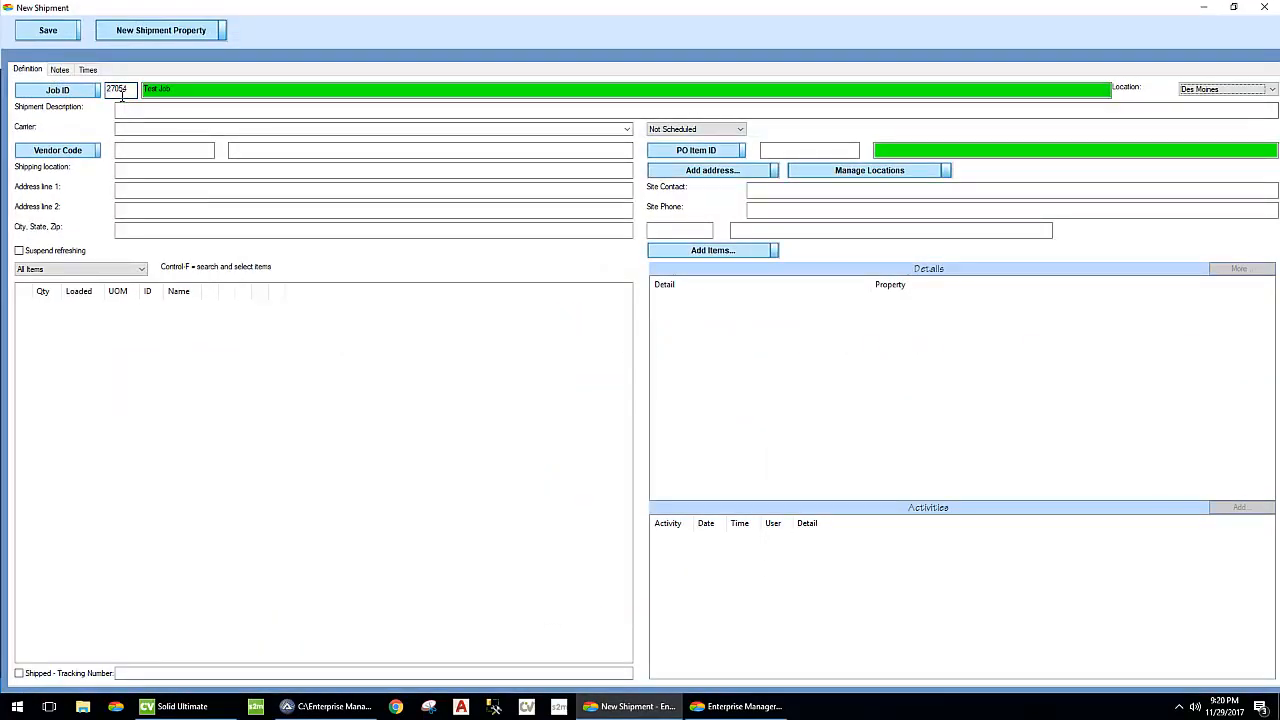
key(Tab)
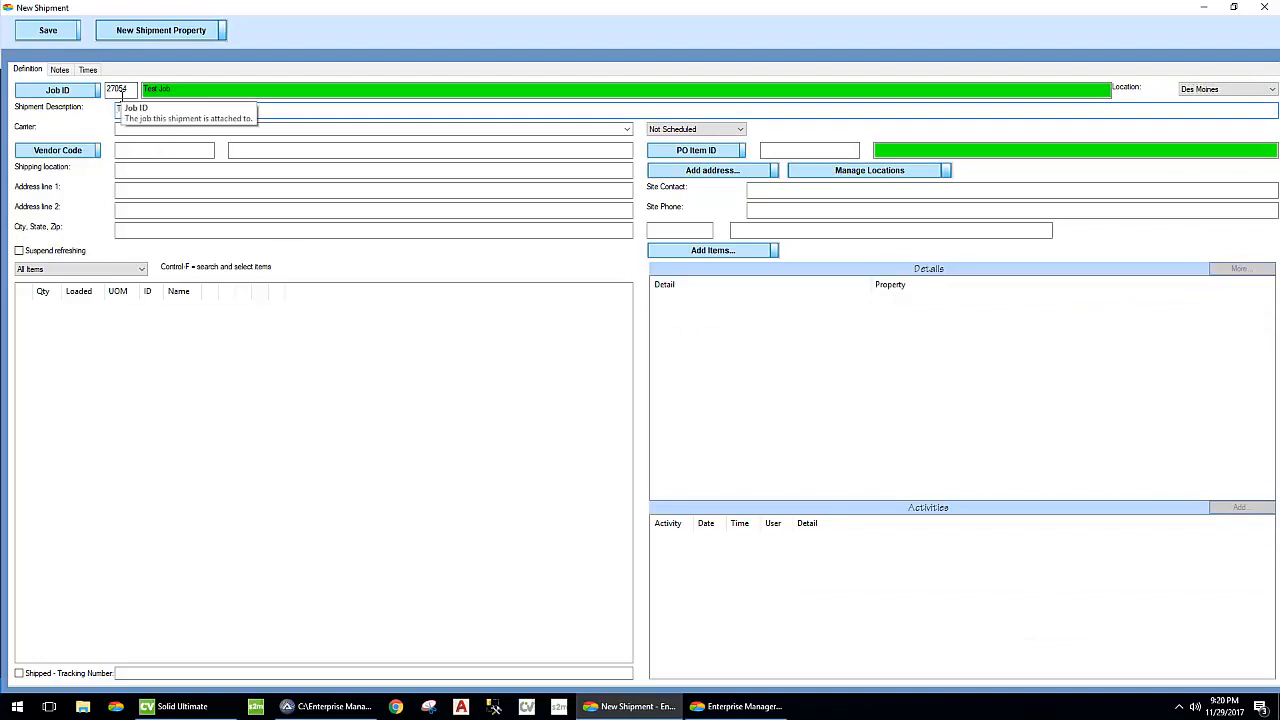
text(TEst Des Moines)
key(Tab)
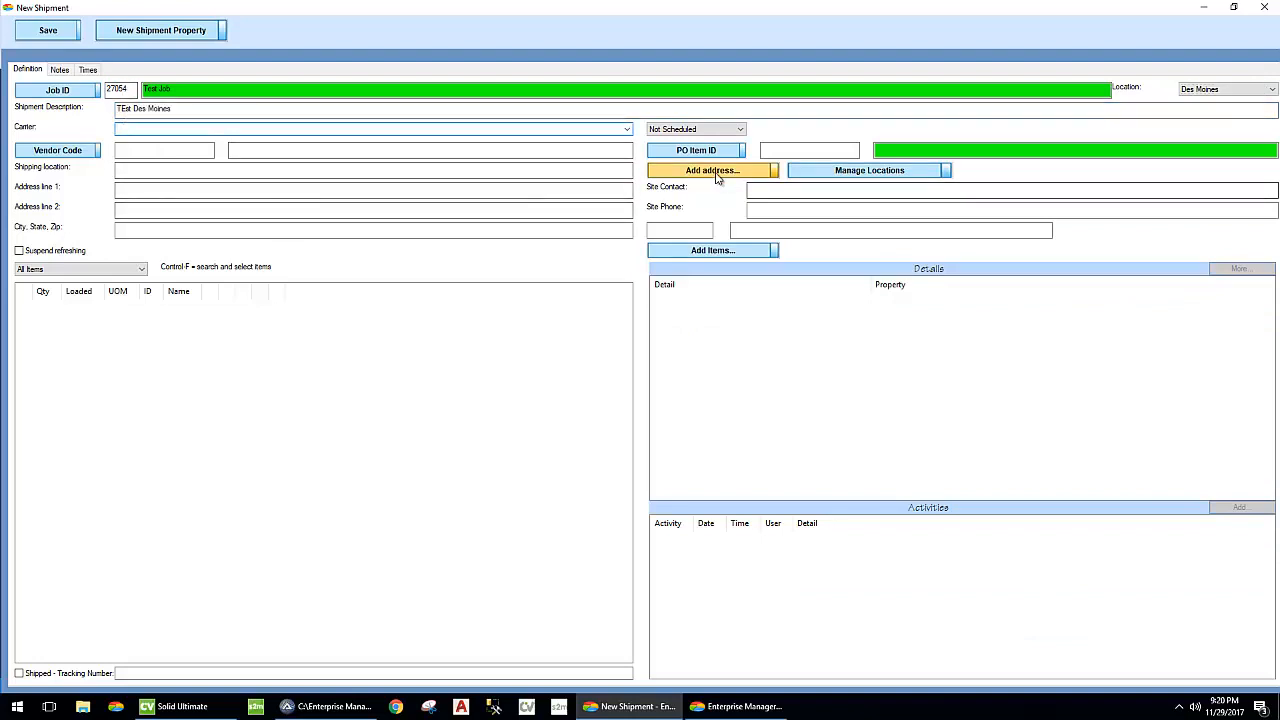
- Add the Test SKU to the shipment by SKU with a quantity of 23 and close the SKU selection
click(710, 250)
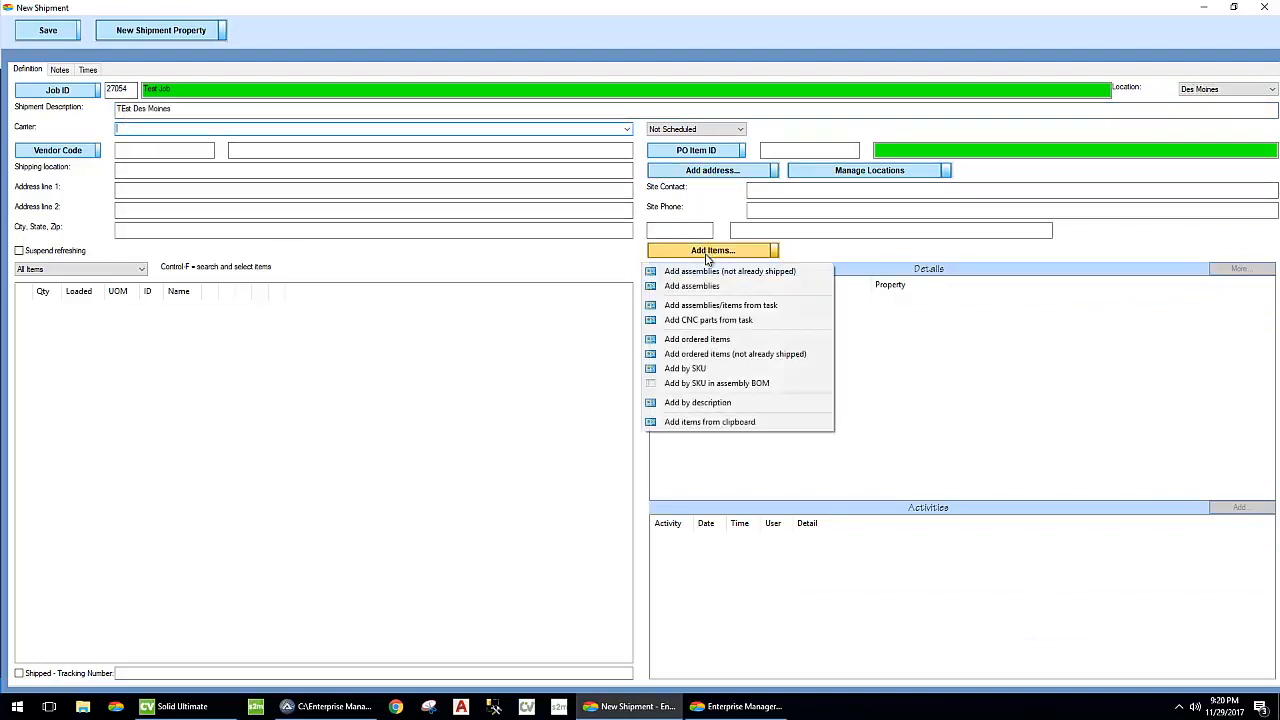
click(704, 368)
click(72, 133)
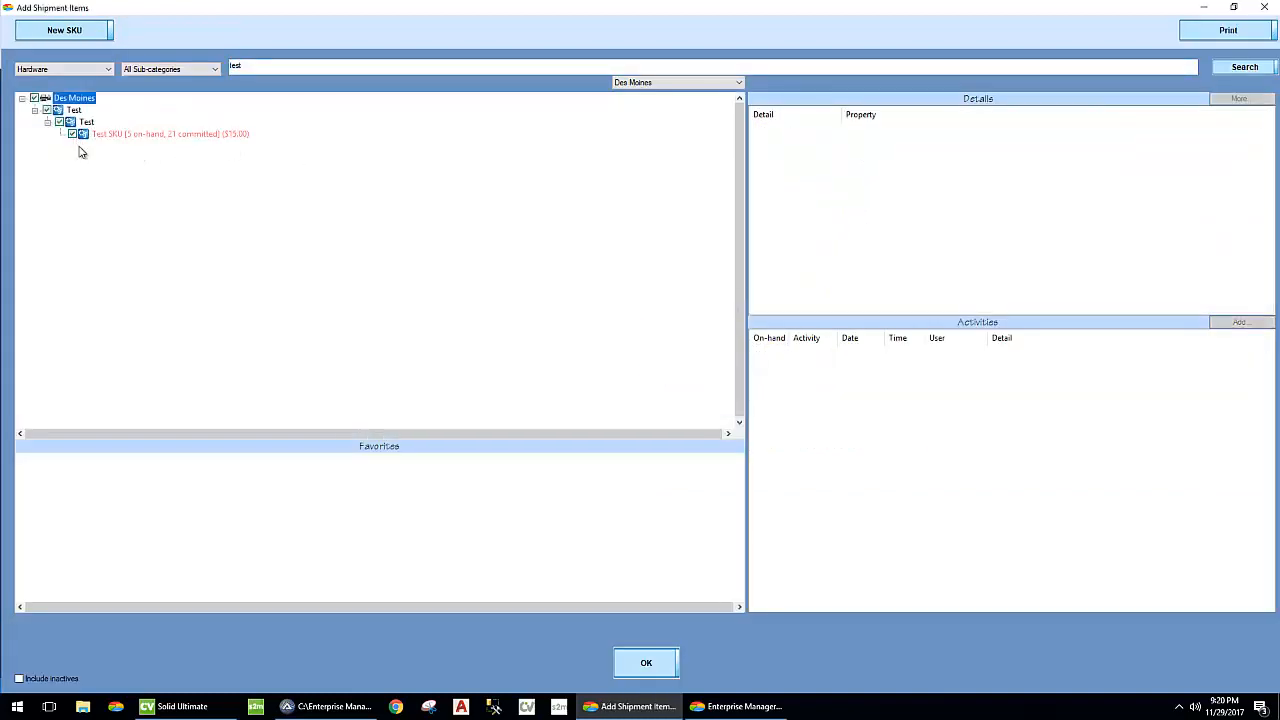
click(646, 663)
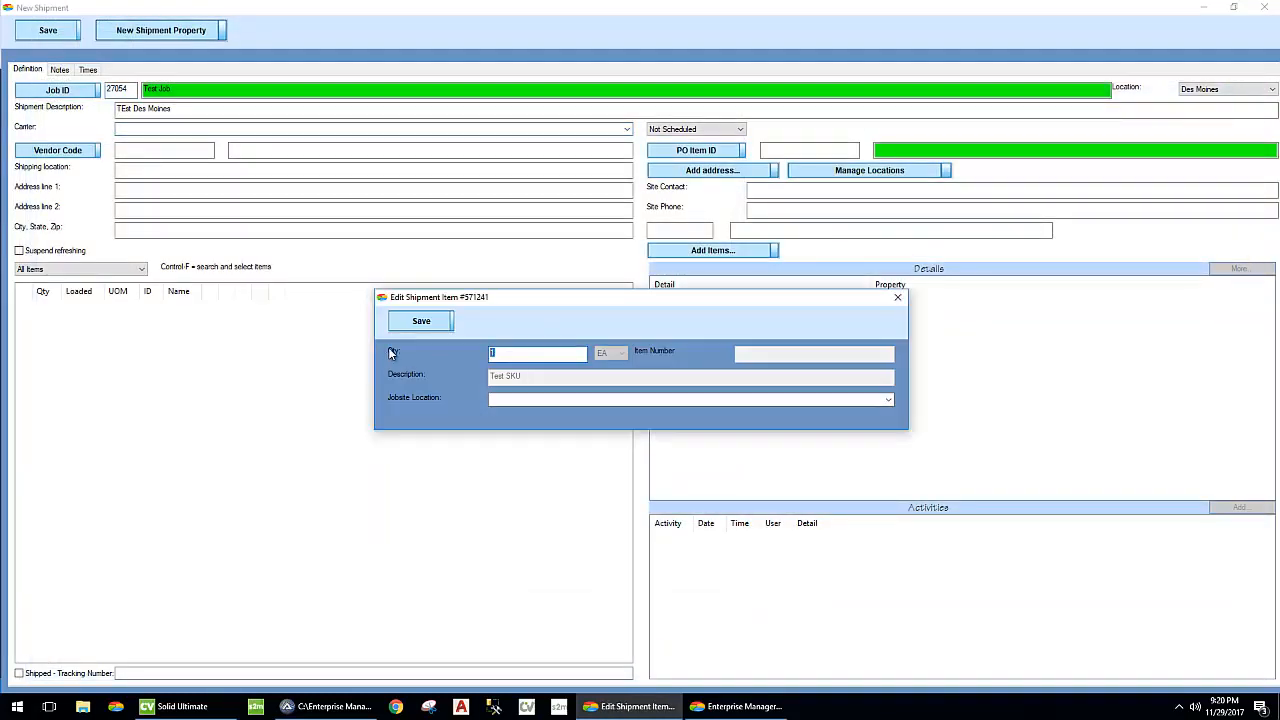
text(23)
click(430, 320)
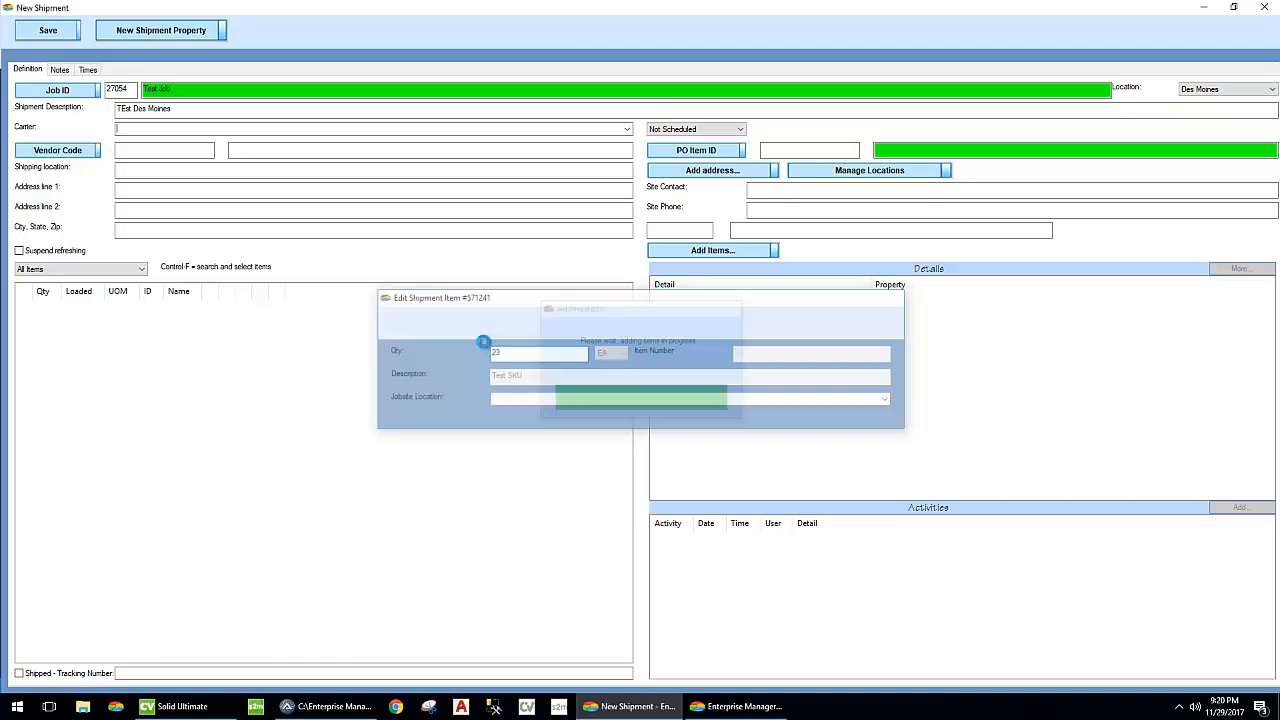
double_click(10, 11)
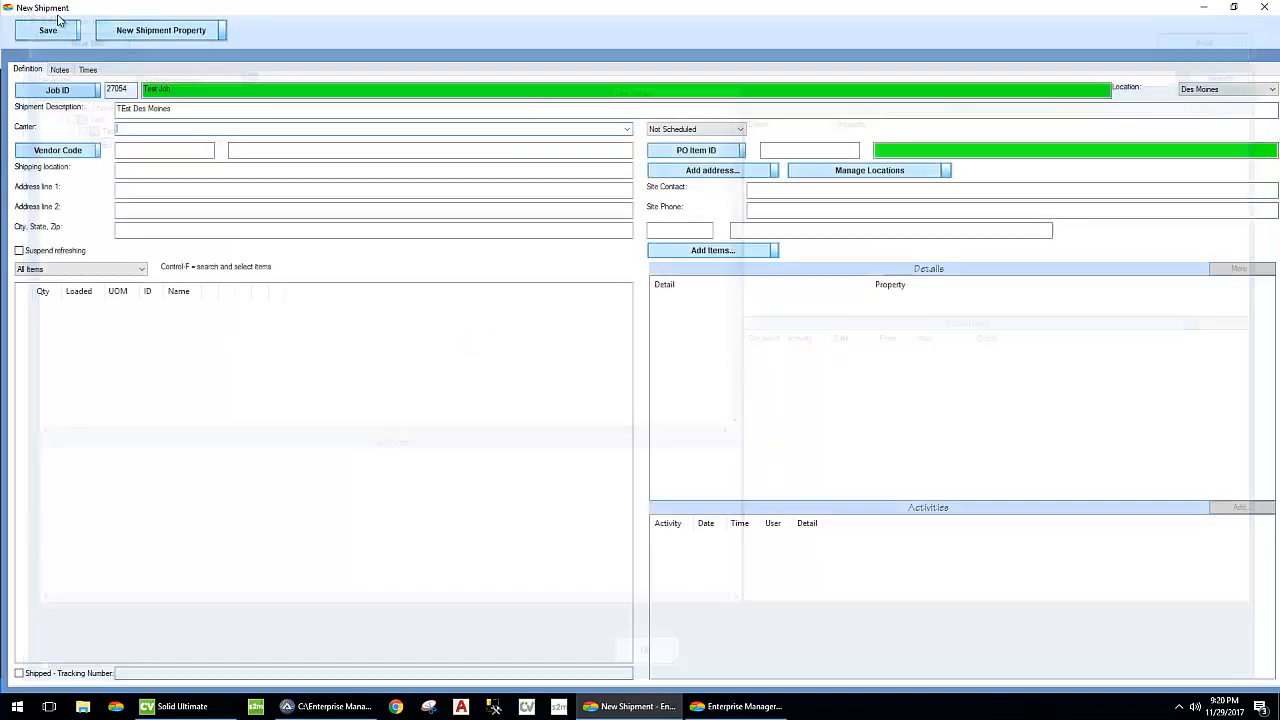
- Set the shipment to Scheduled for 12/7/2017 and save it
click(738, 129)
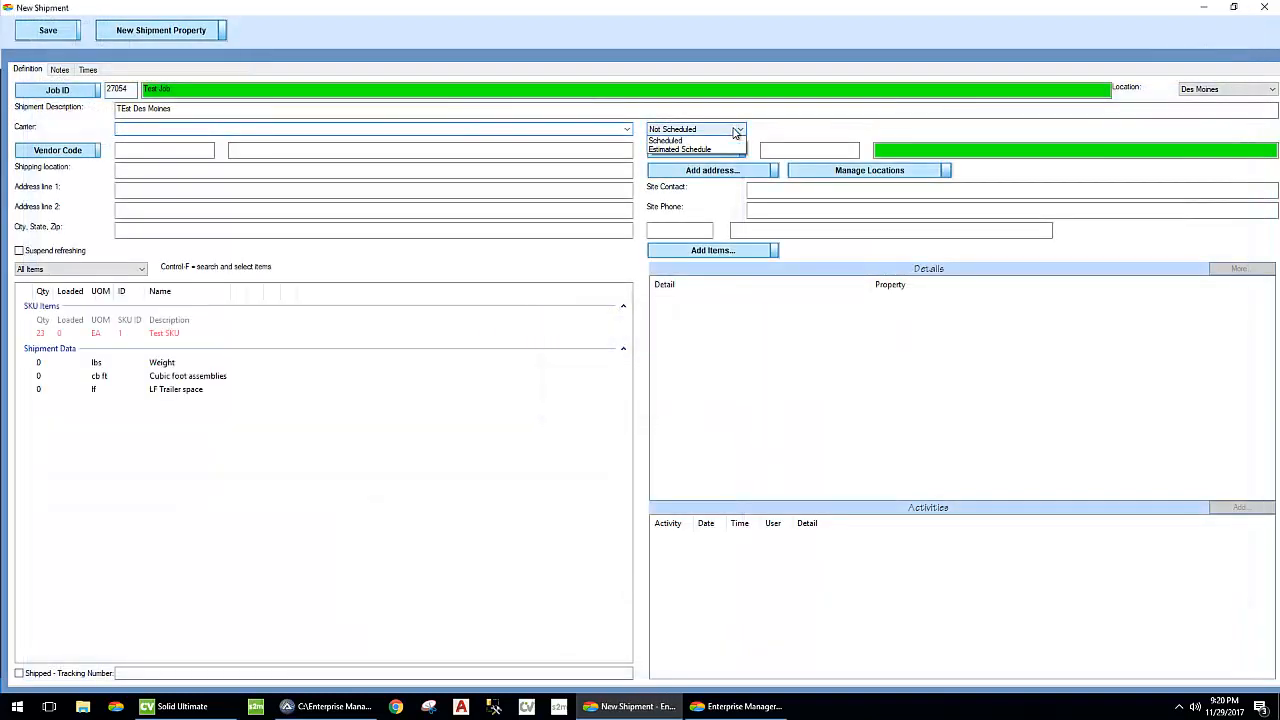
click(700, 146)
click(833, 130)
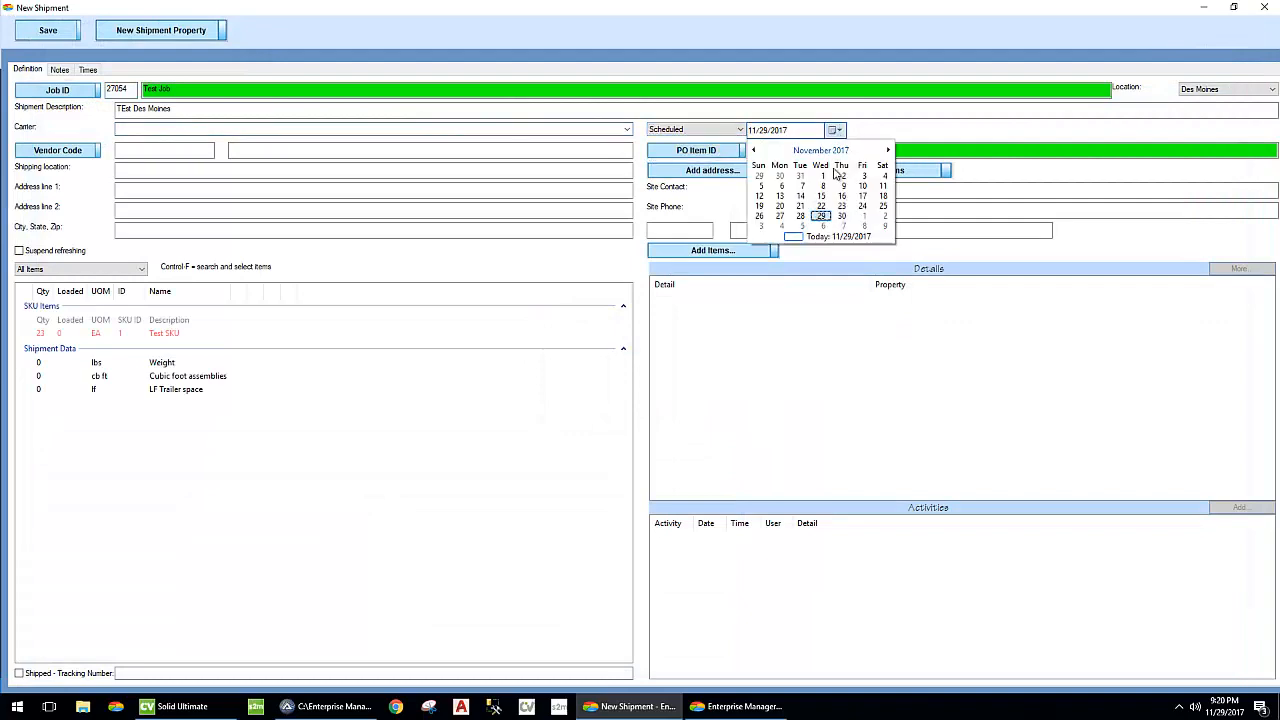
click(848, 228)
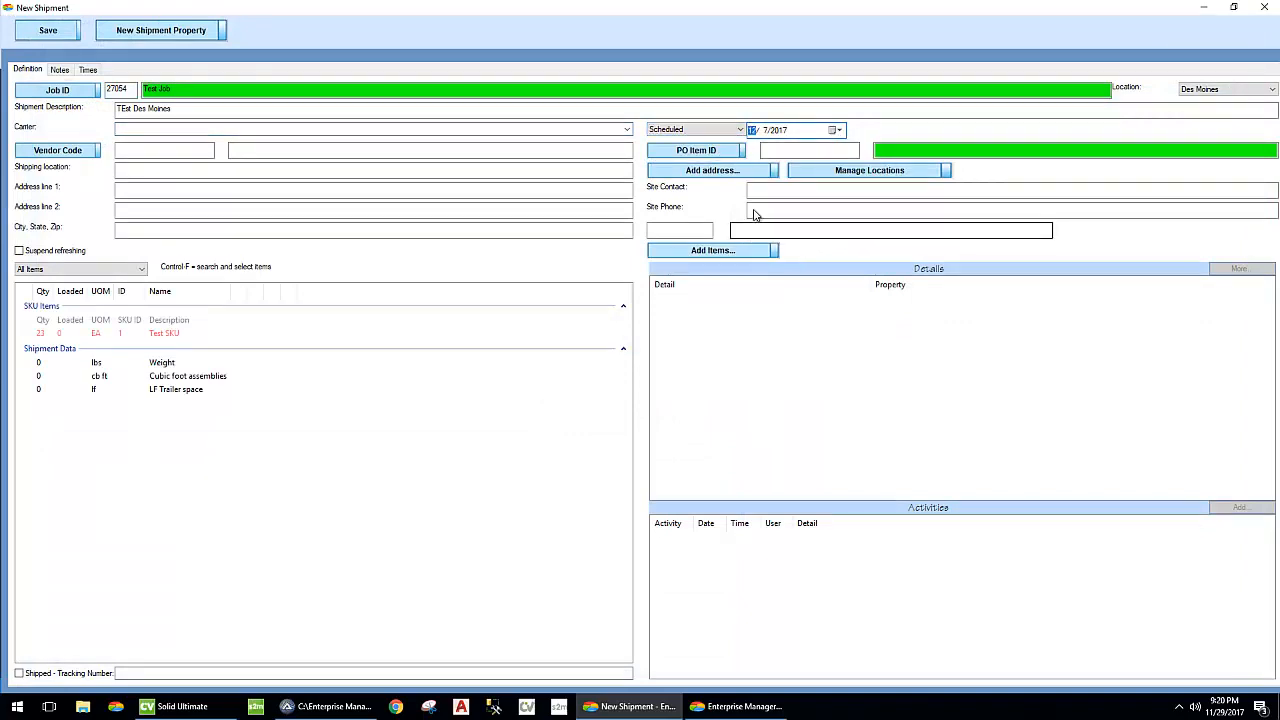
click(47, 31)
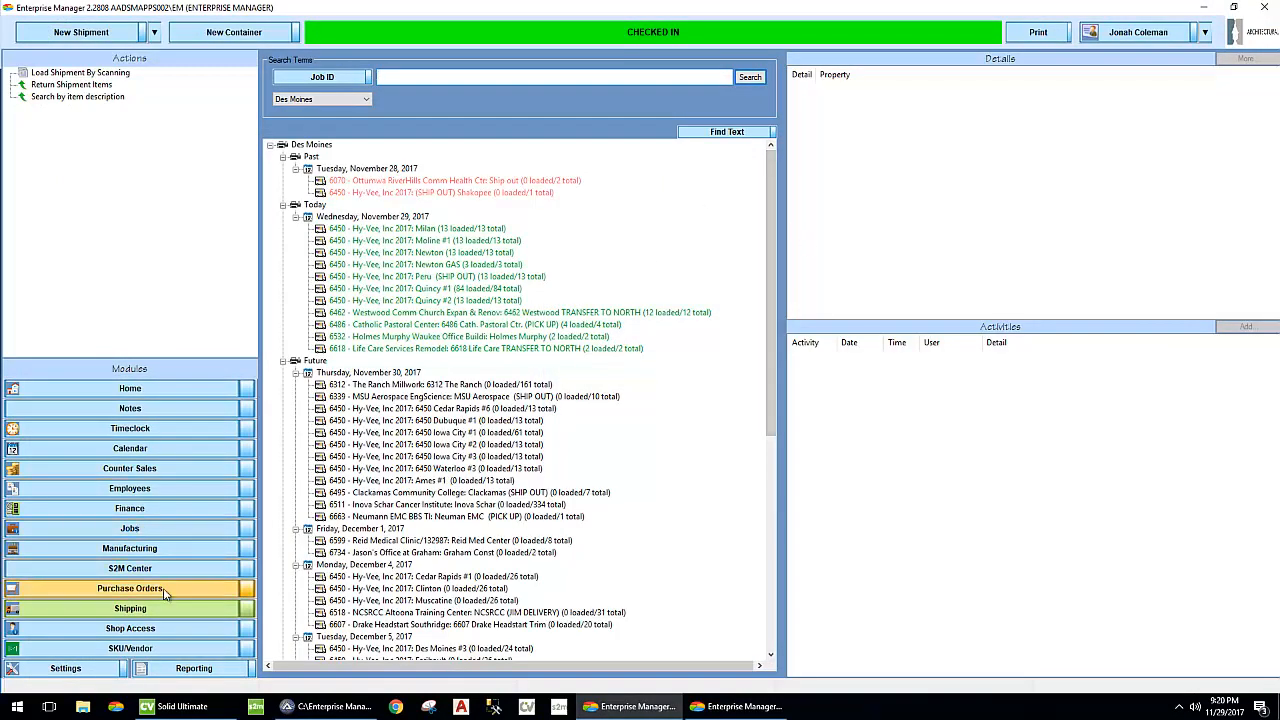
- Look up the Test SKU, open it for editing and save it without changes to refresh its committed quantity
click(155, 32)
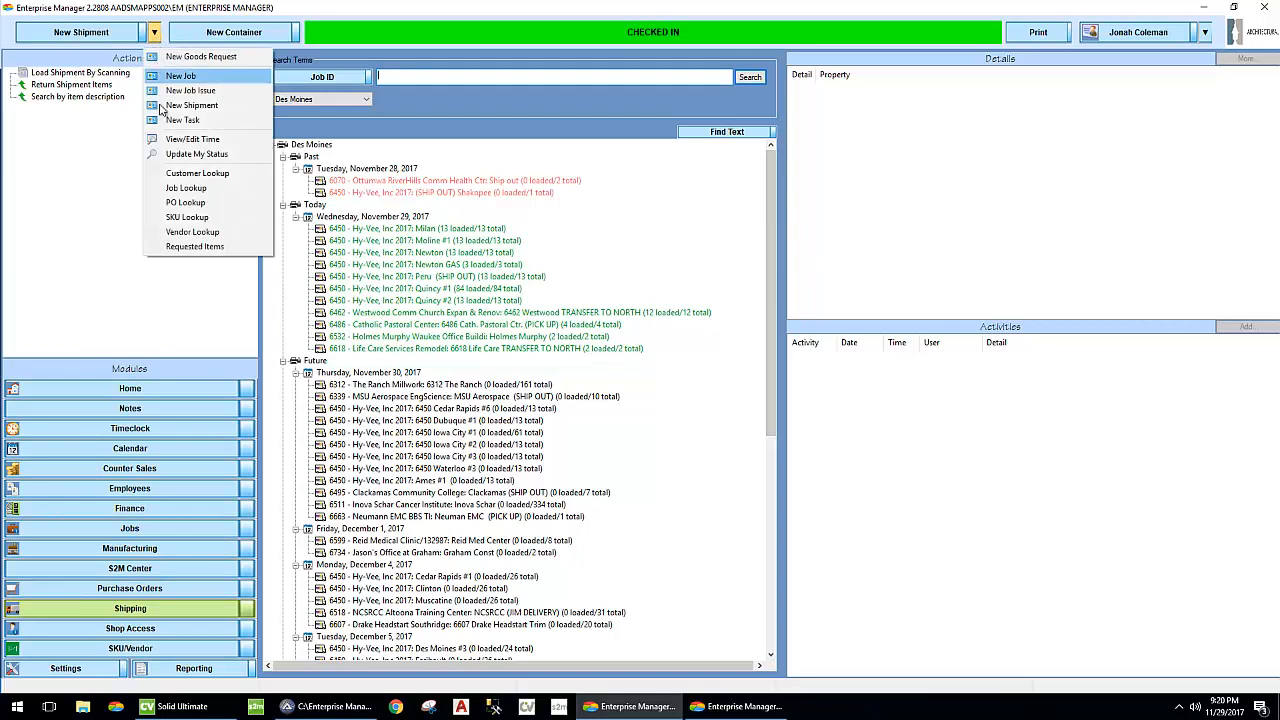
click(172, 220)
click(1212, 72)
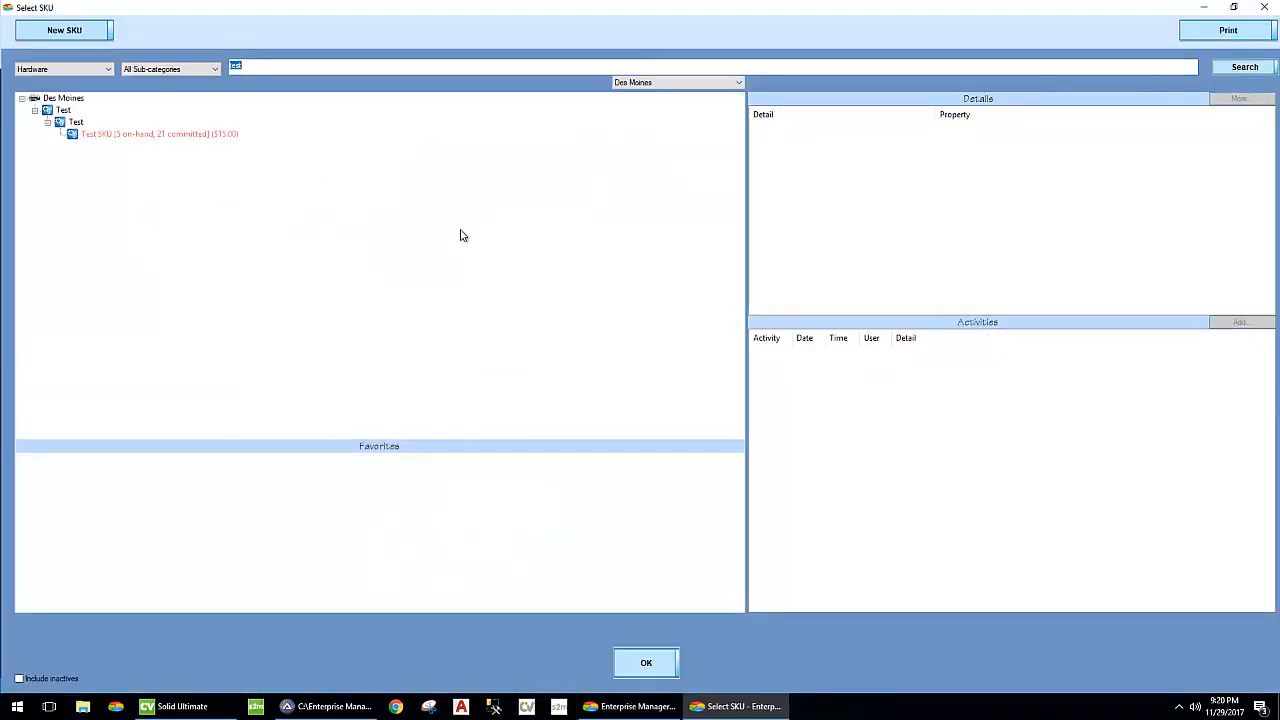
right_click(130, 137)
click(165, 149)
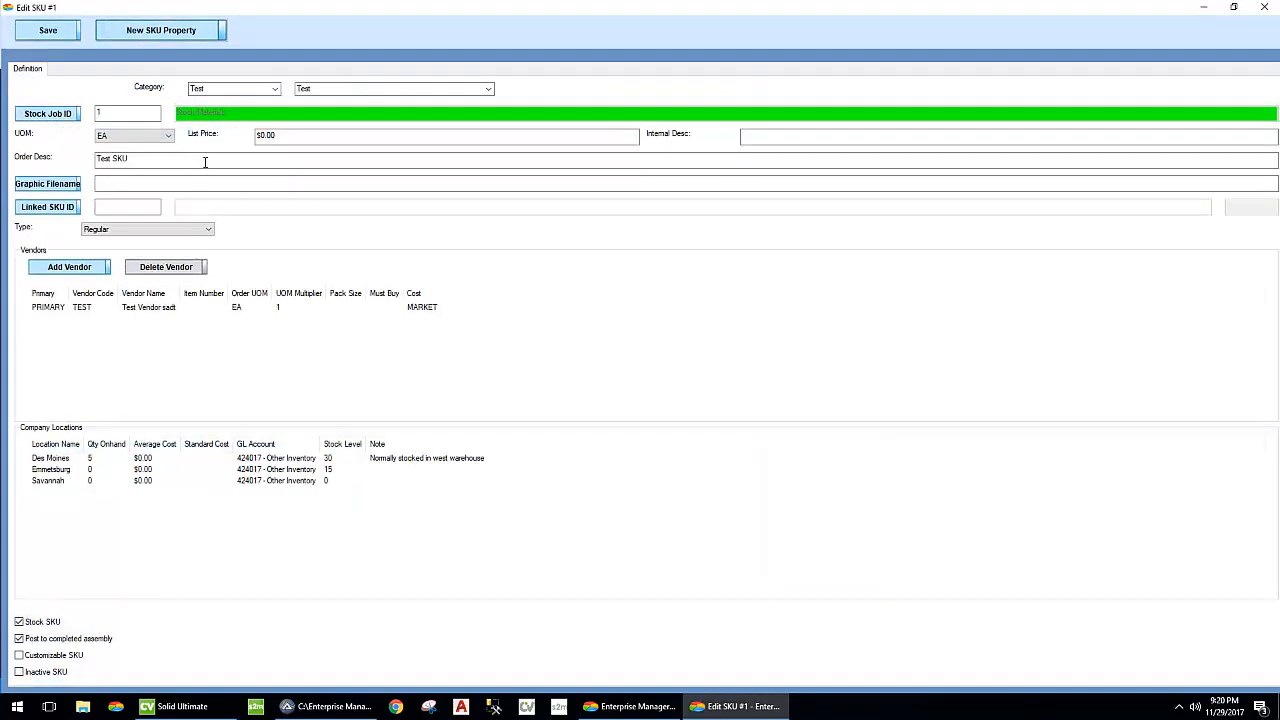
click(46, 31)
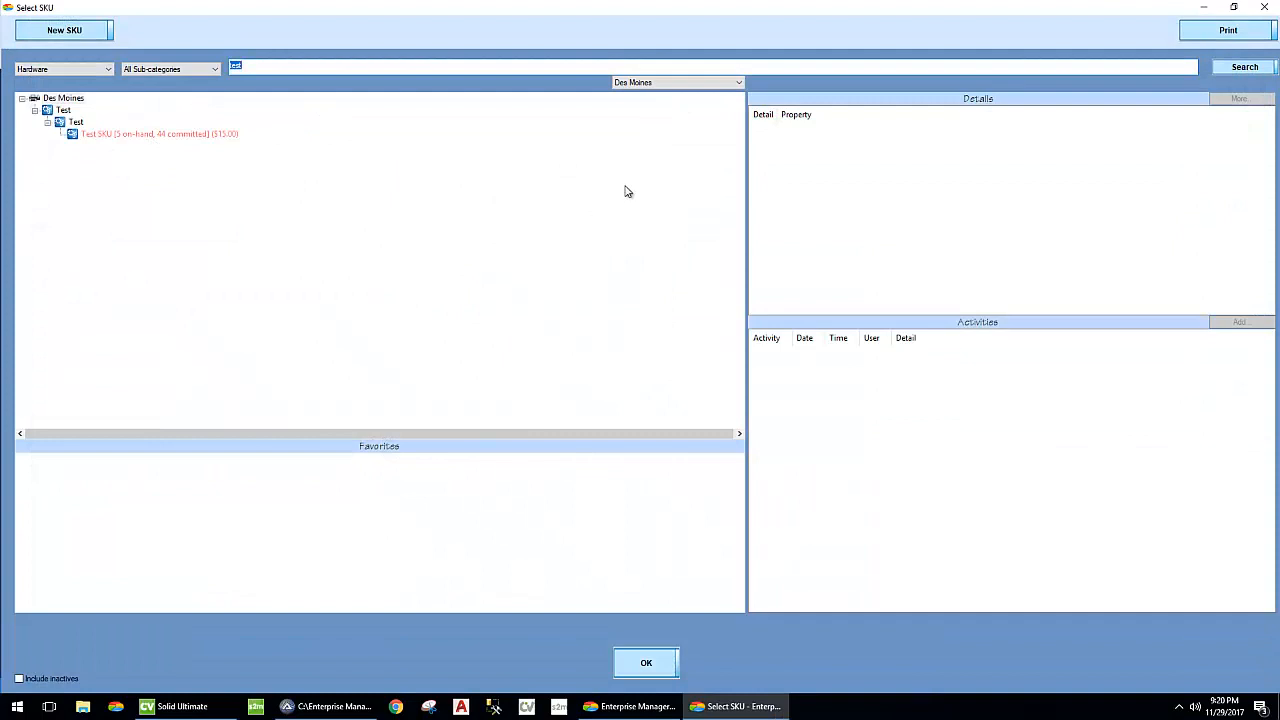
- Check the Test SKU's job and shipment commitments, and run MRP on it in Simple Mode for the Des Moines location
click(157, 132)
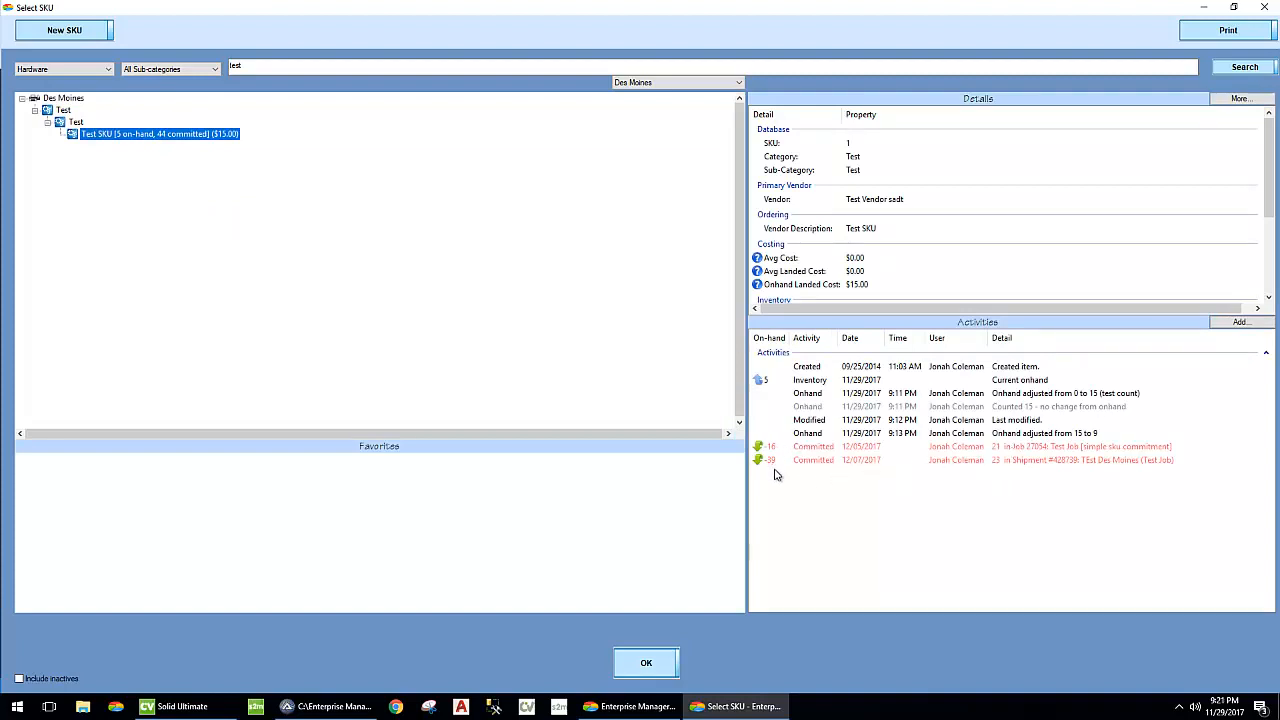
right_click(154, 142)
mouse_move(212, 212)
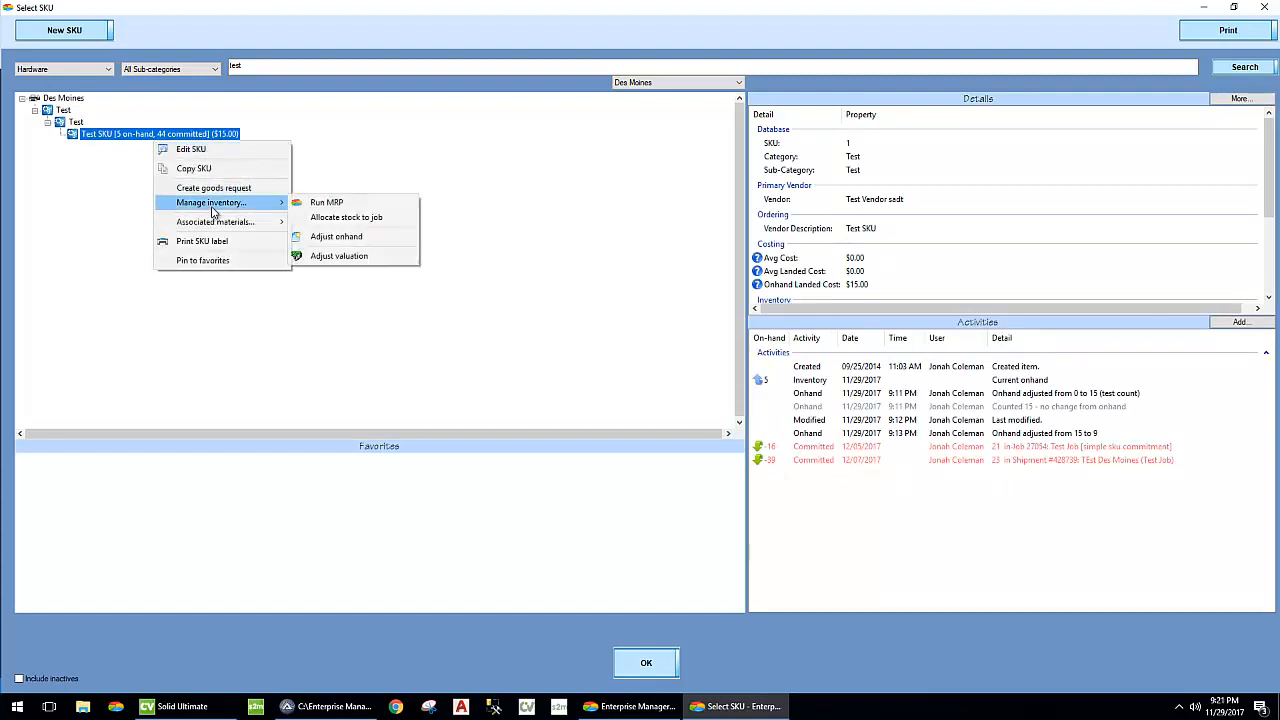
click(385, 208)
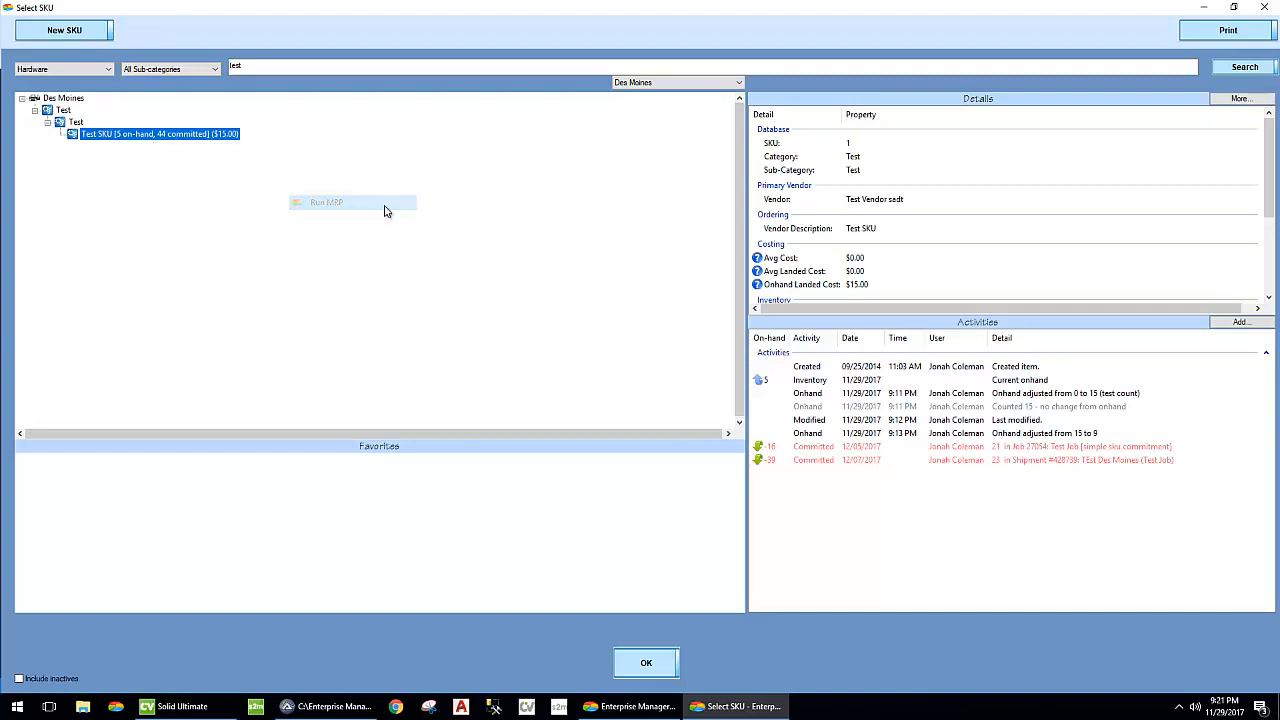
click(428, 330)
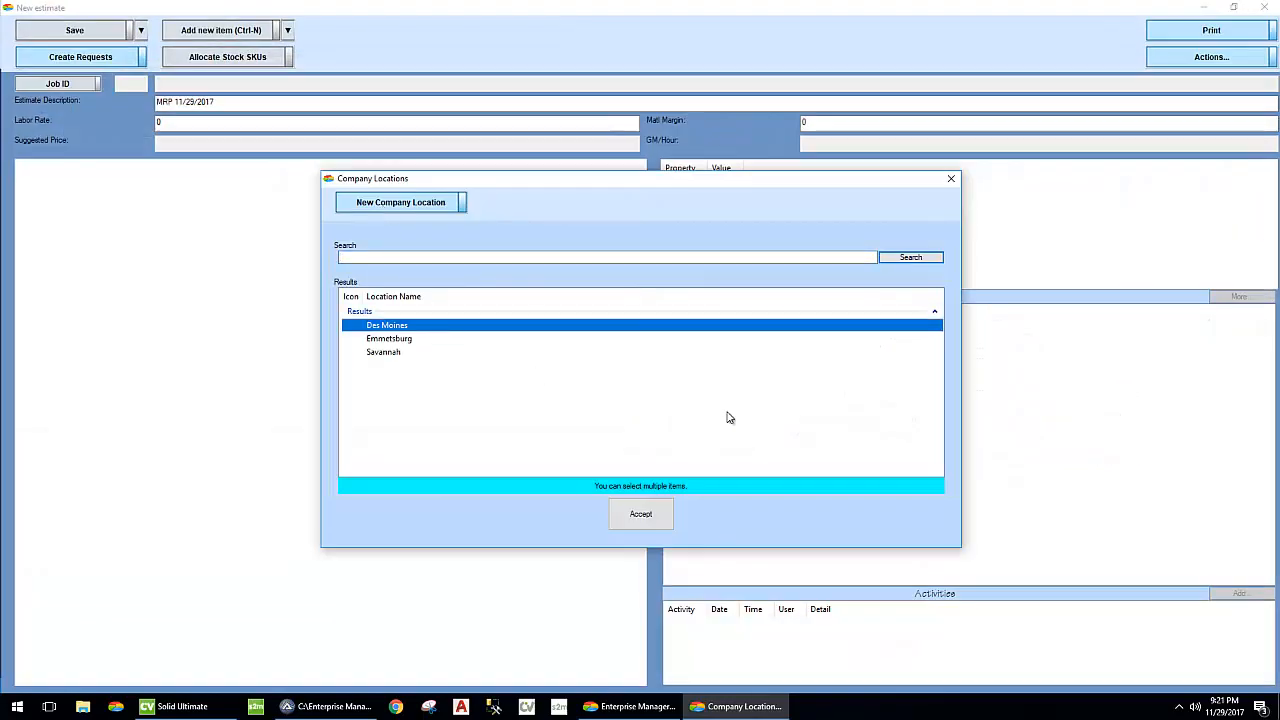
click(654, 516)
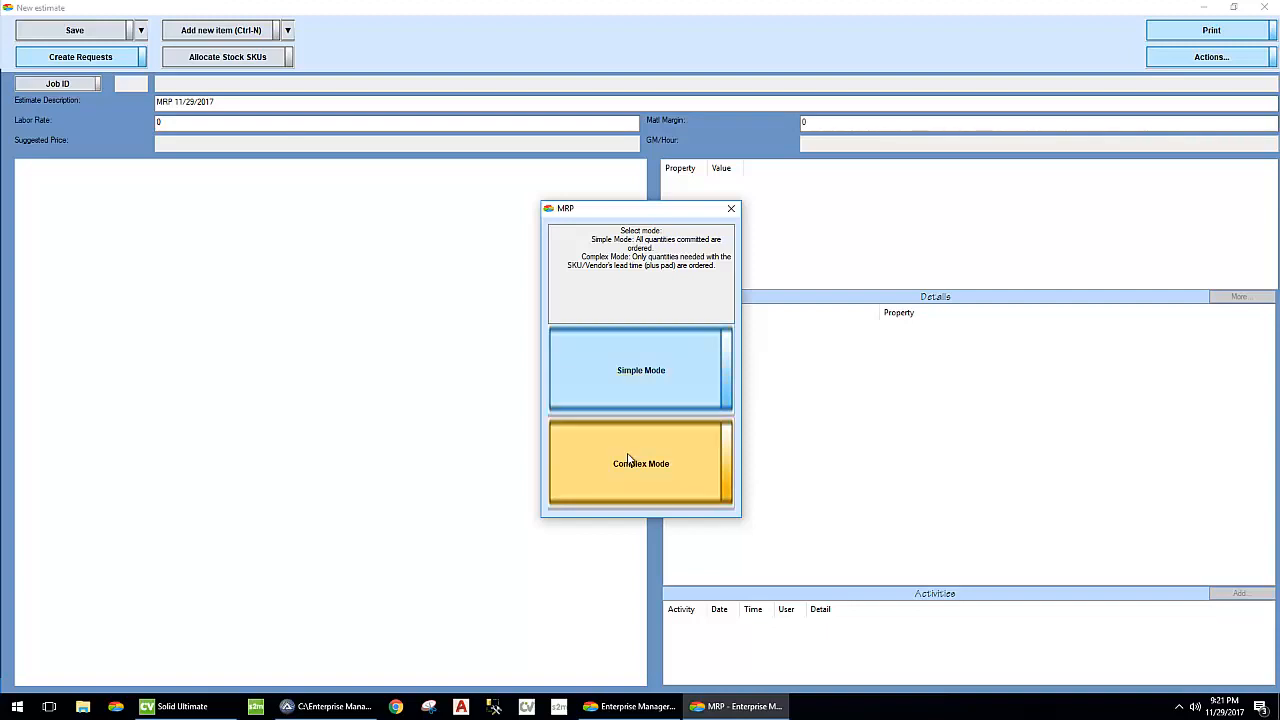
click(643, 363)
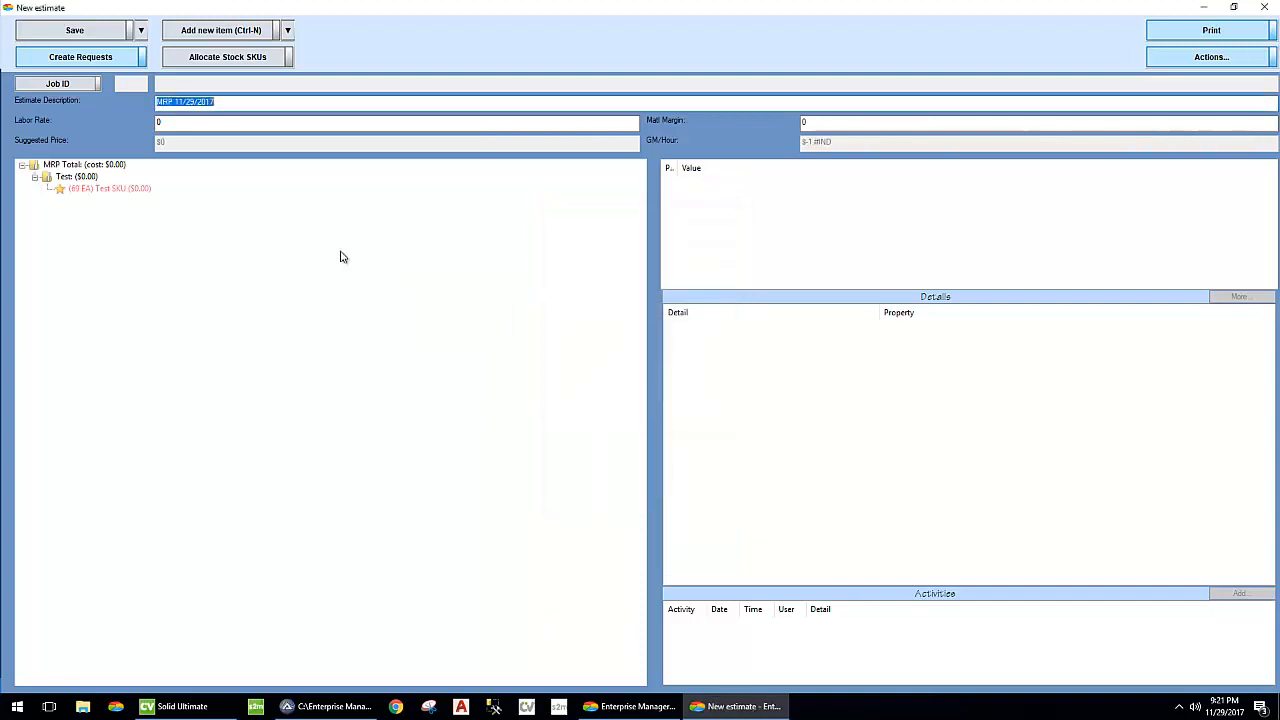
- Rerun MRP on the estimate's Test SKU in Complex Mode for Des Moines and review its inventory and commitment details
click(110, 189)
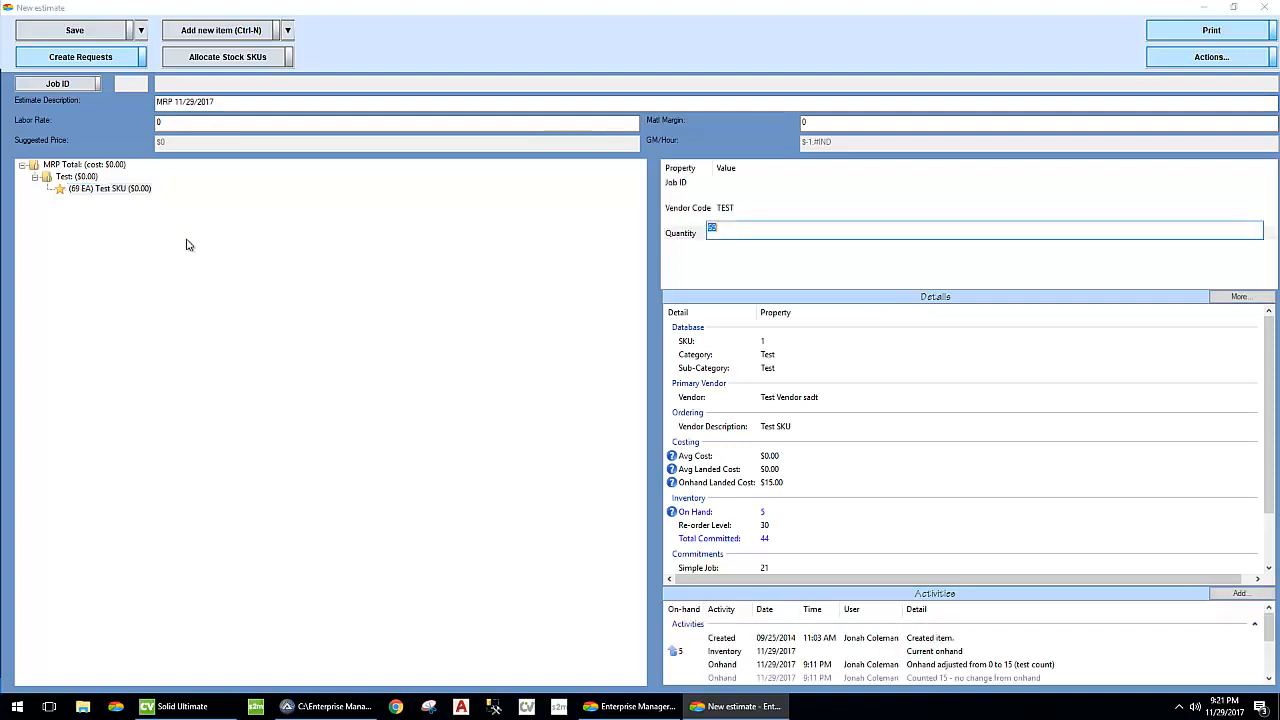
right_click(112, 190)
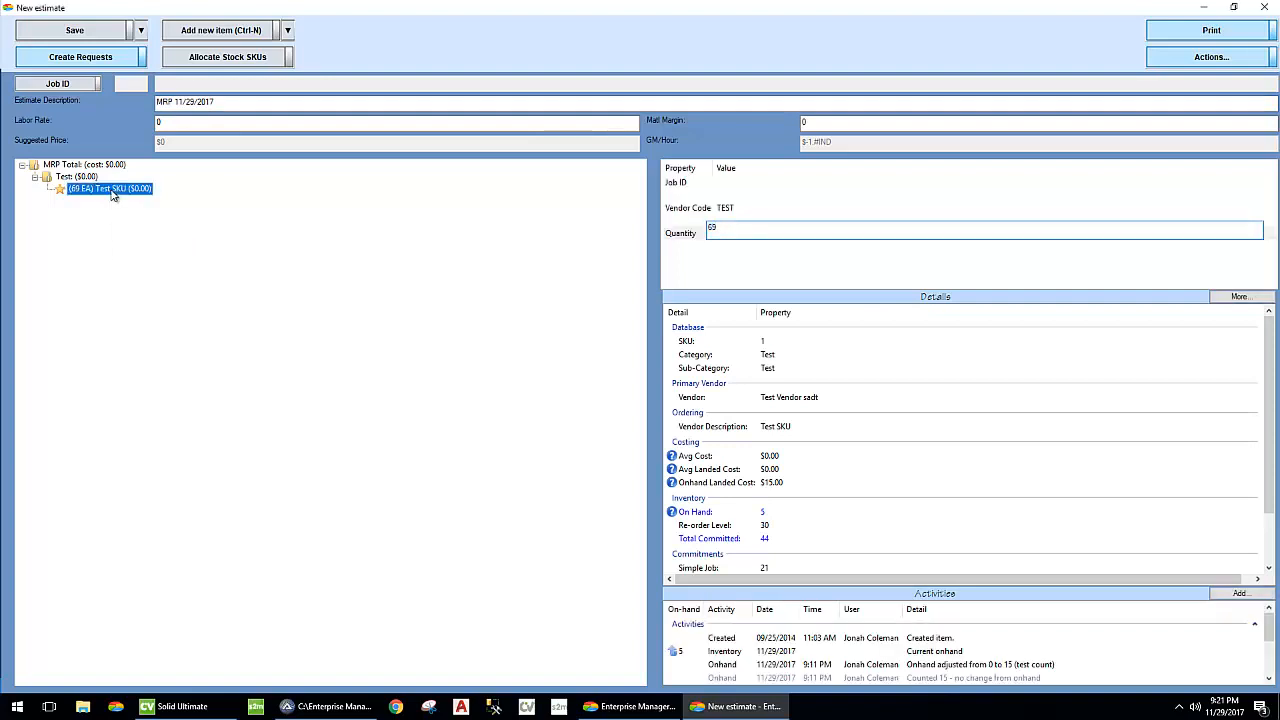
click(132, 213)
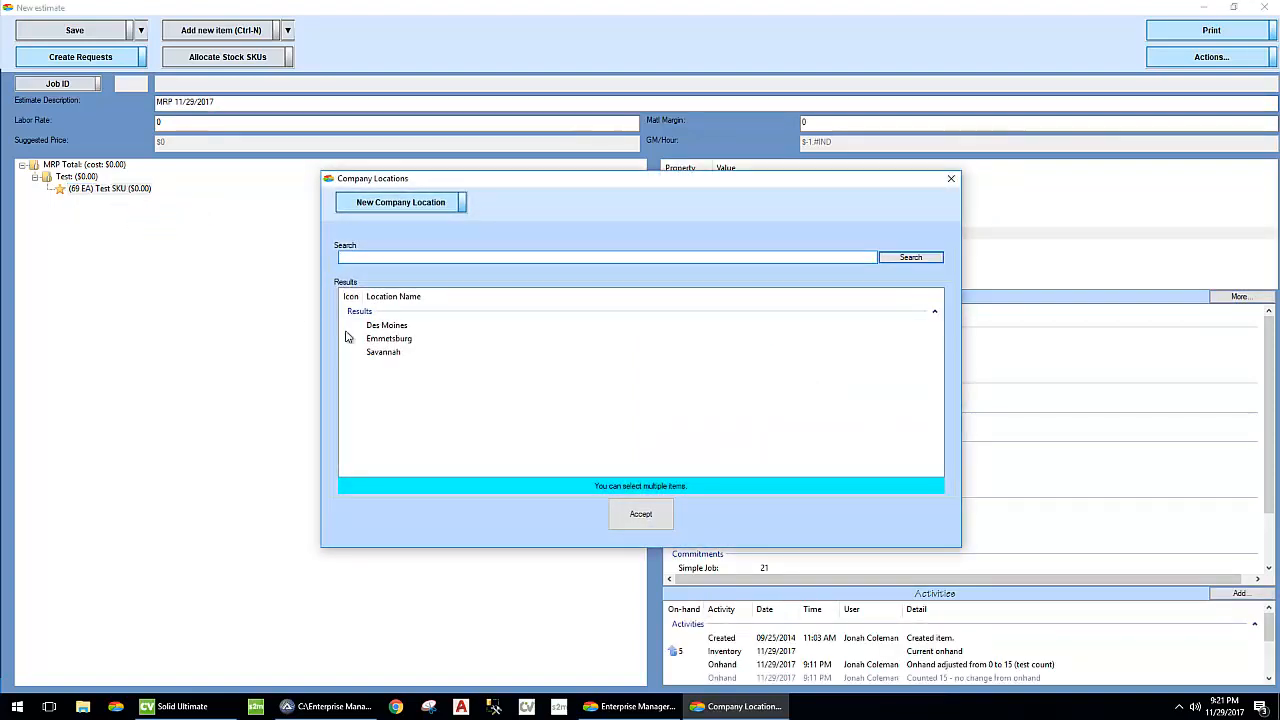
click(406, 328)
click(640, 512)
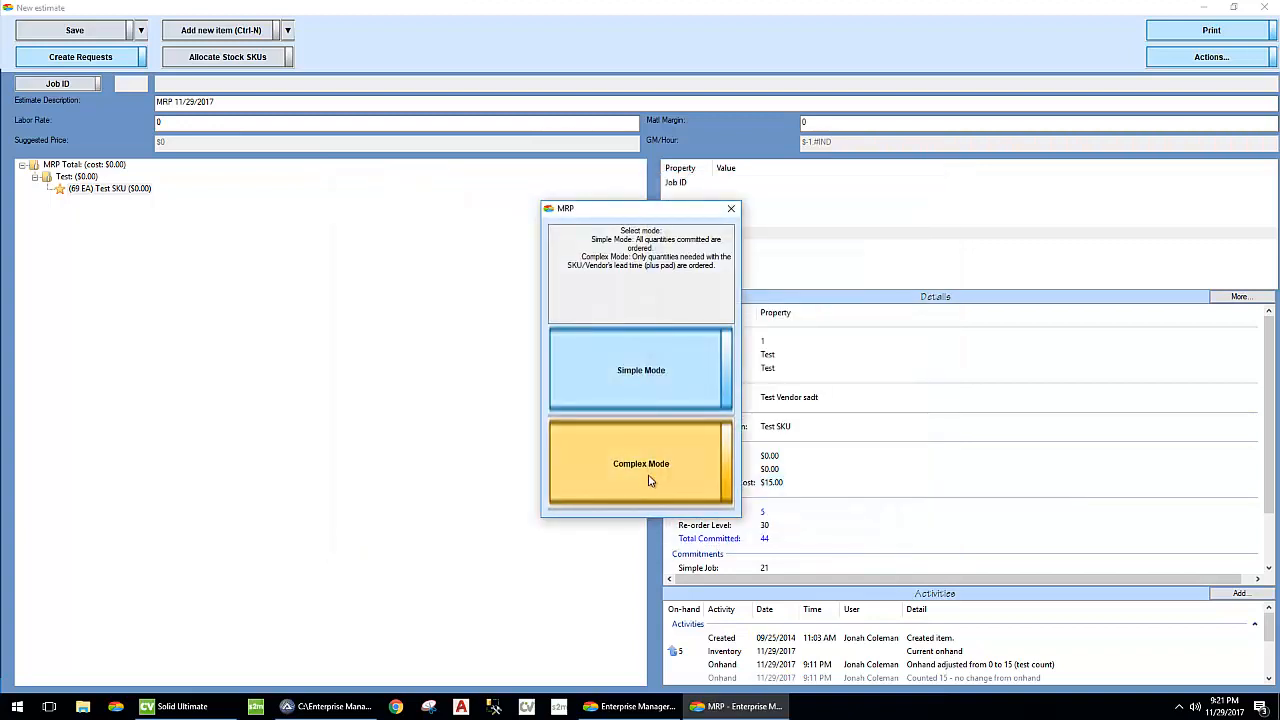
click(645, 470)
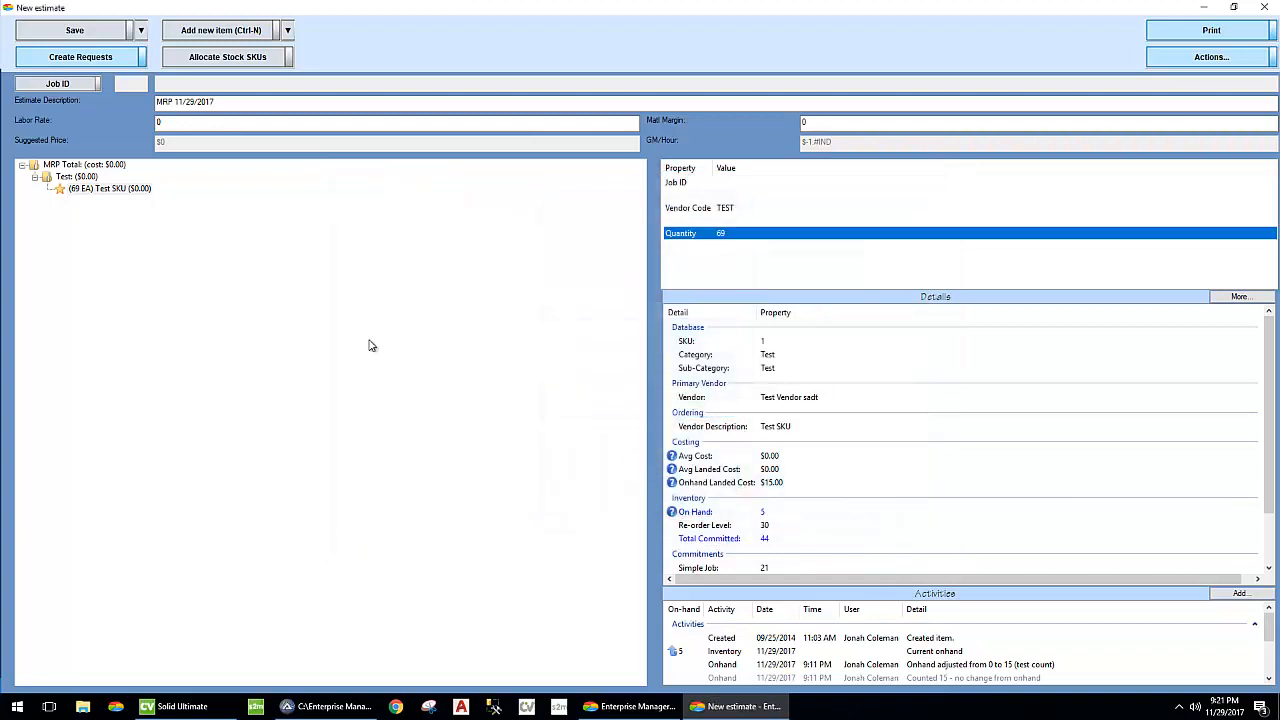
scroll(810, 481, down, 2)
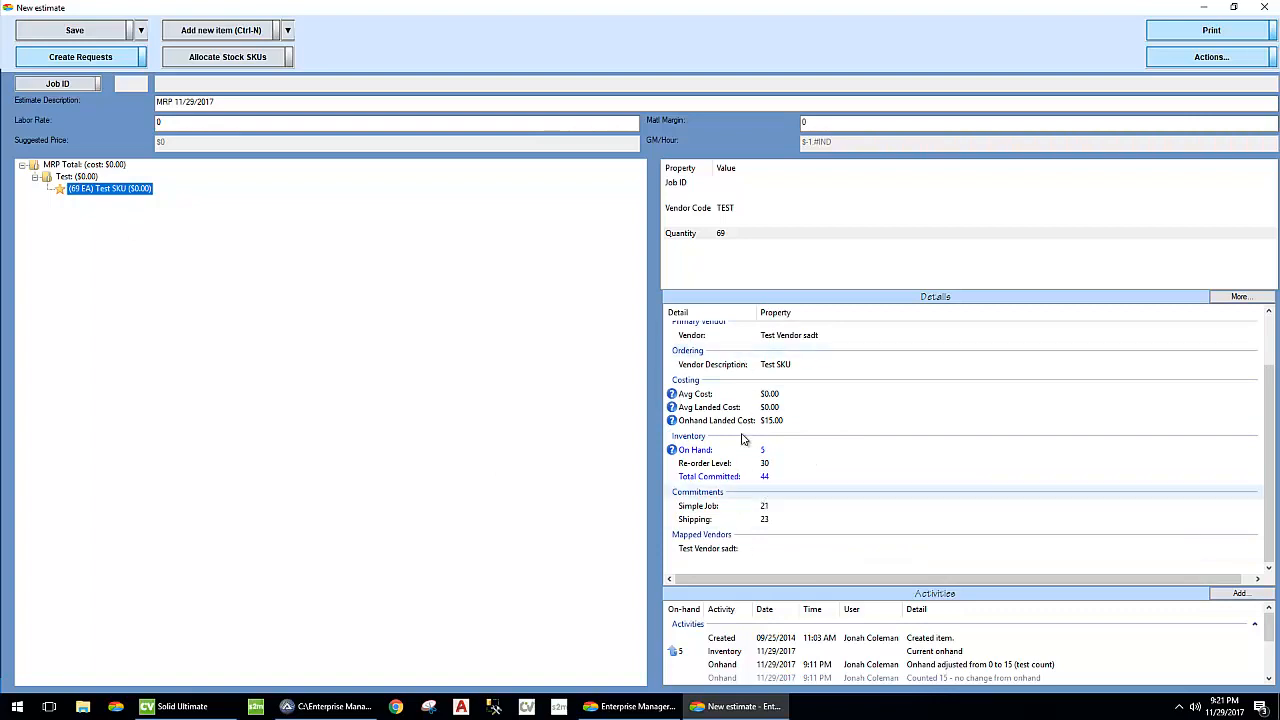
- Open the shipment committed to the Test SKU, reschedule it to 12/29/2017 and save it
scroll(770, 640, down, 2)
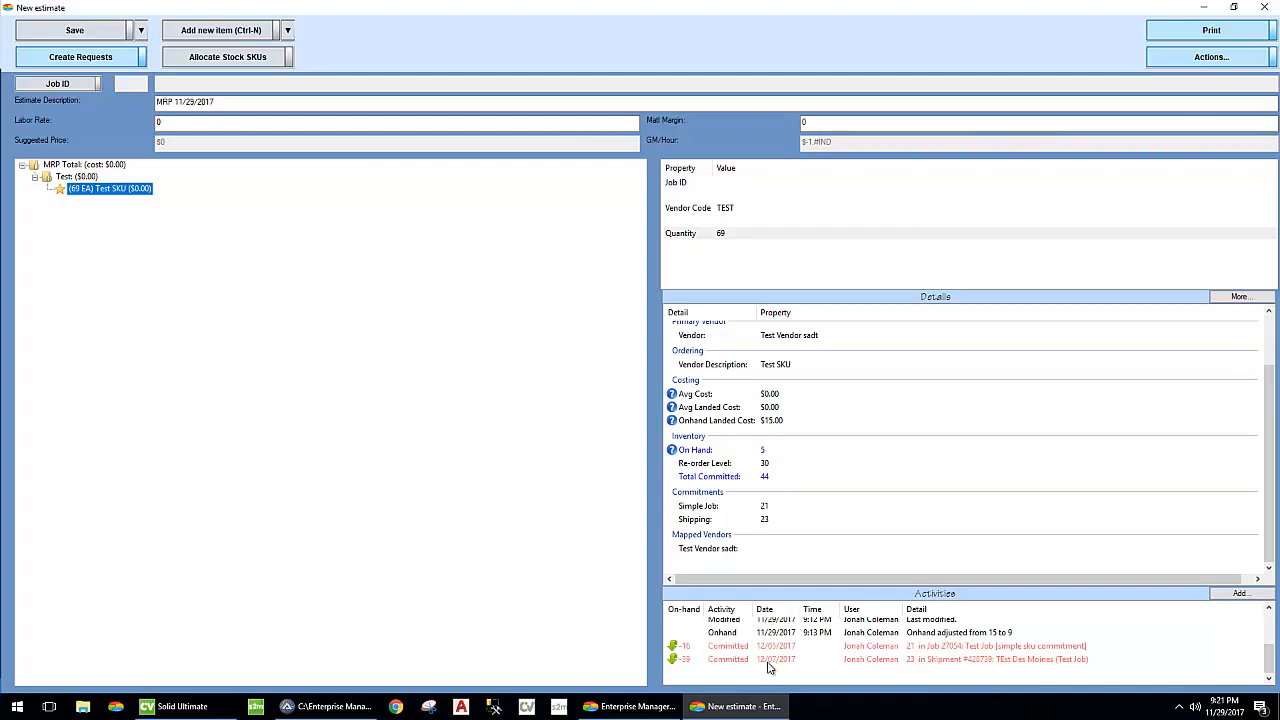
right_click(769, 668)
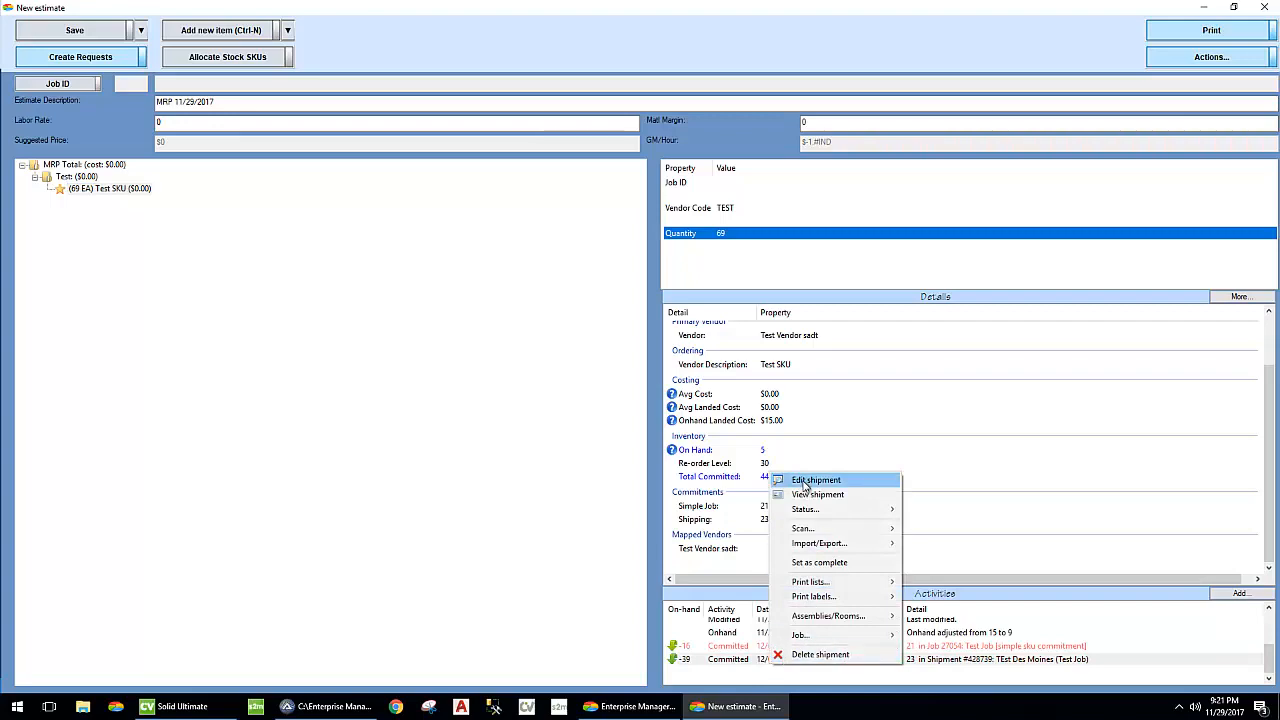
click(805, 481)
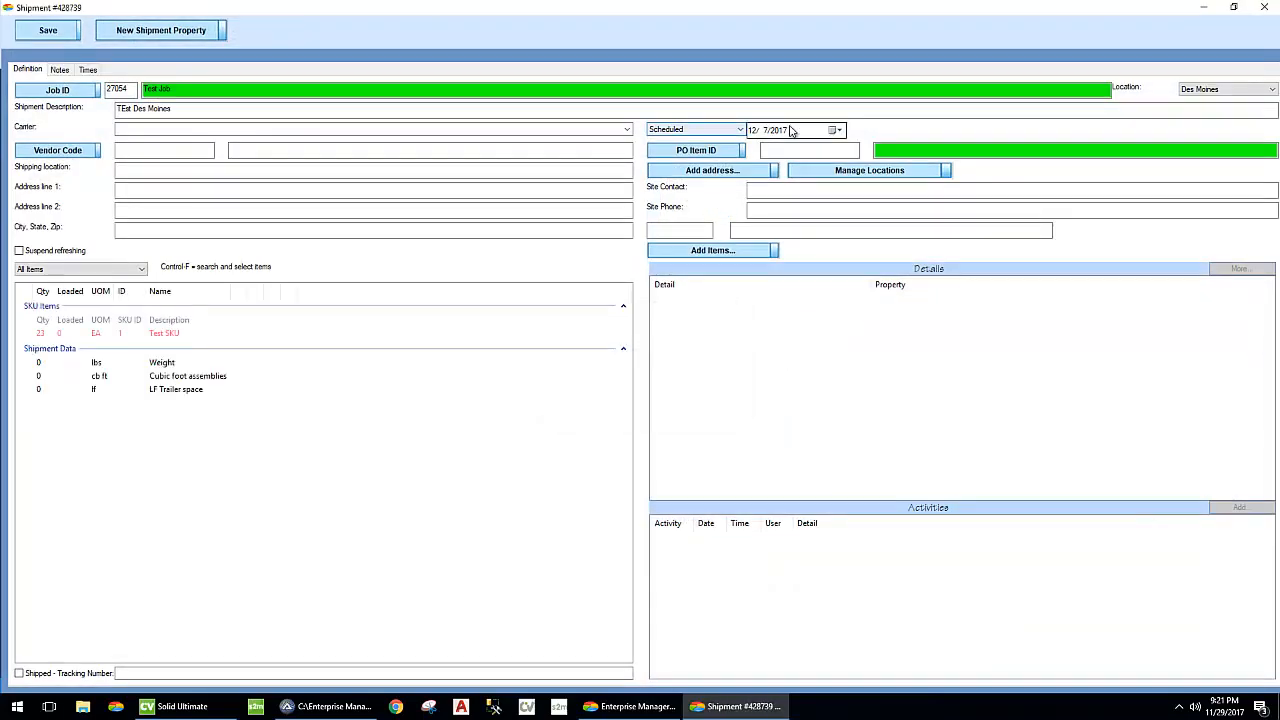
click(836, 130)
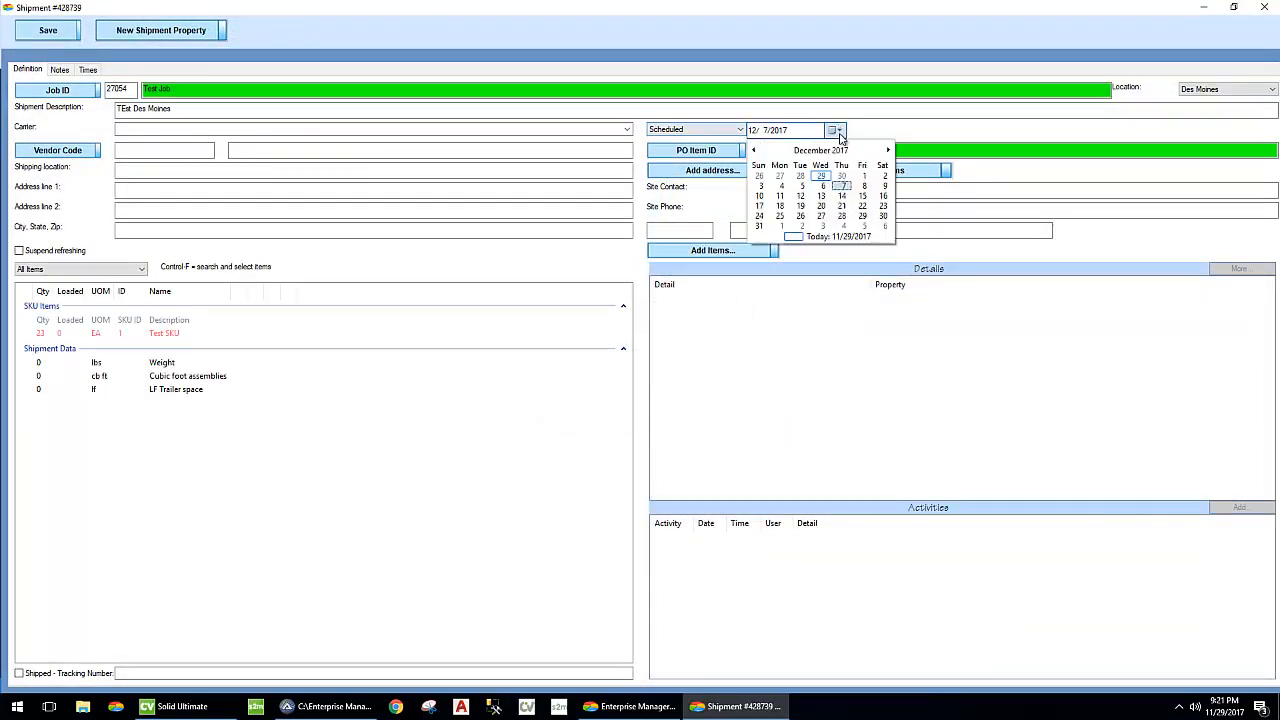
click(862, 216)
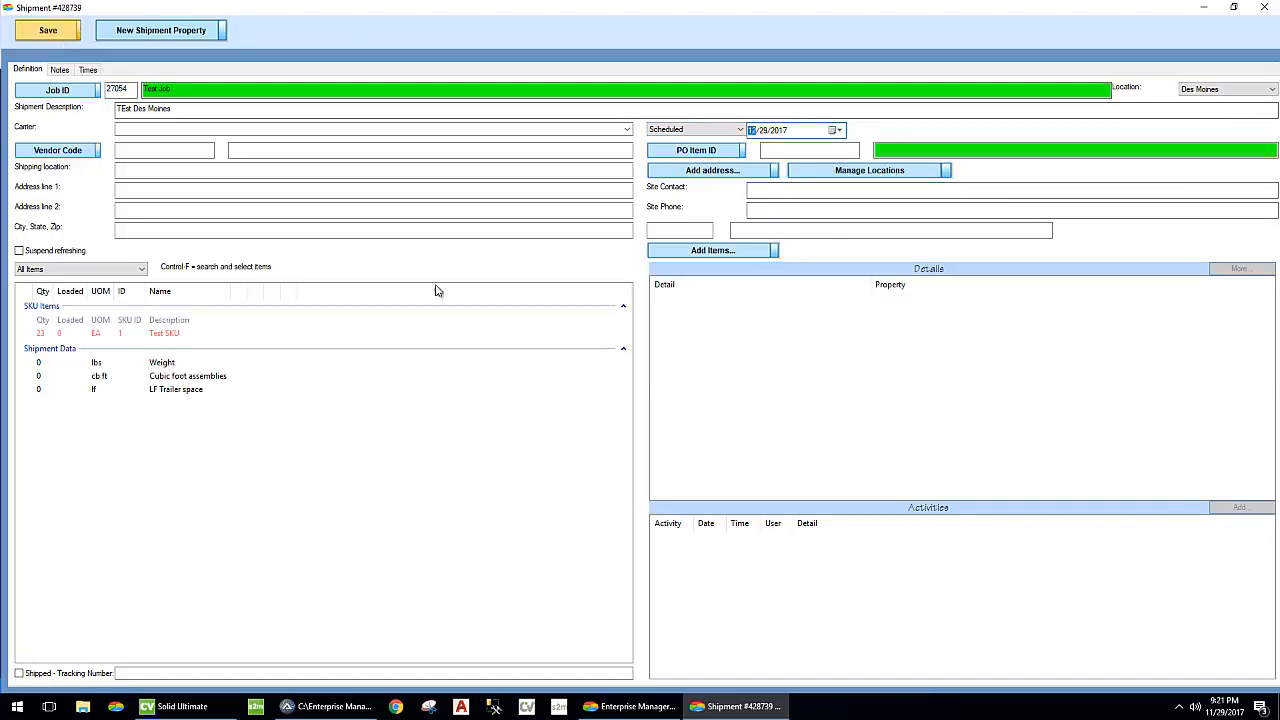
key(Escape)
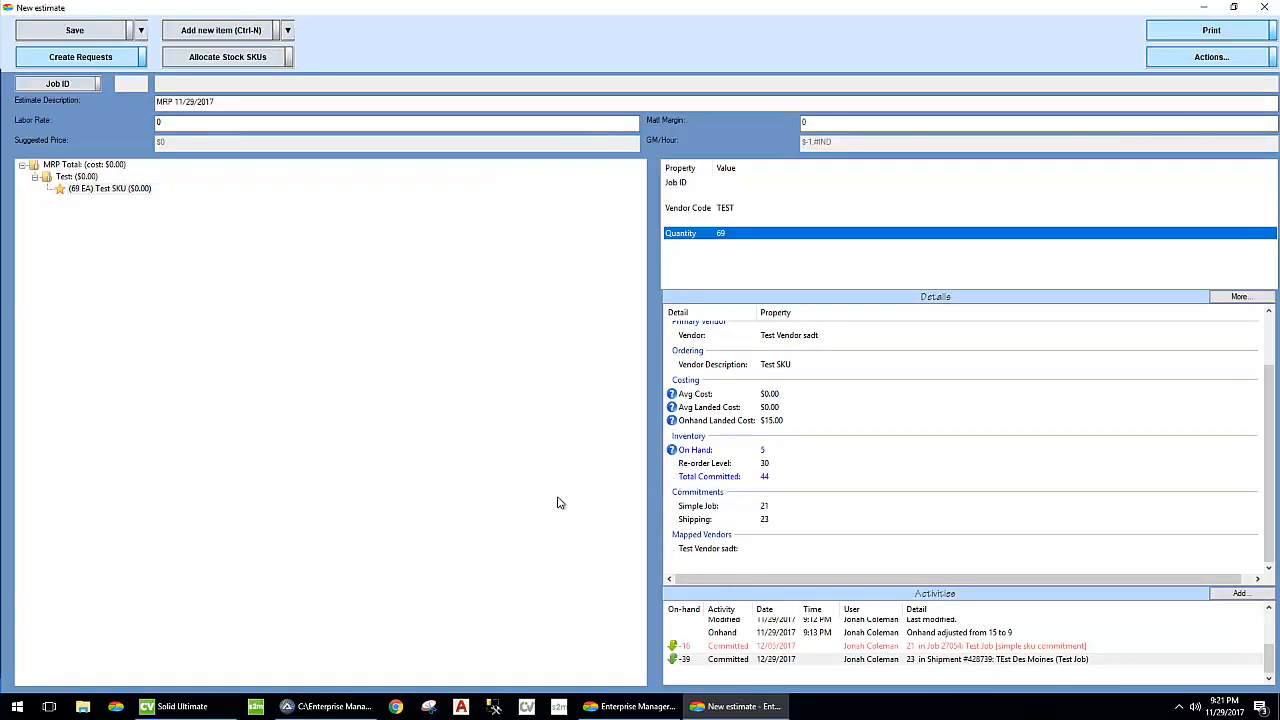
- Rerun MRP on the estimate's Test SKU for Des Moines in Complex Mode with the rescheduled shipment
right_click(121, 192)
click(162, 212)
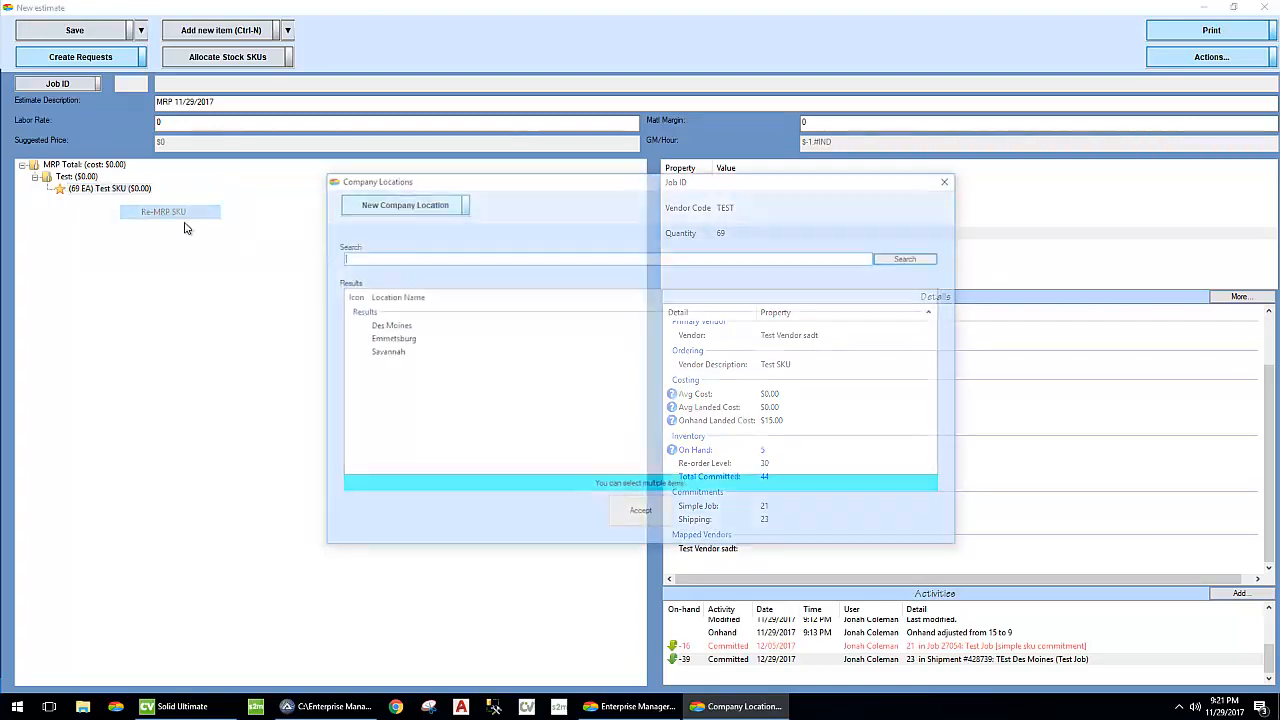
click(401, 328)
click(645, 513)
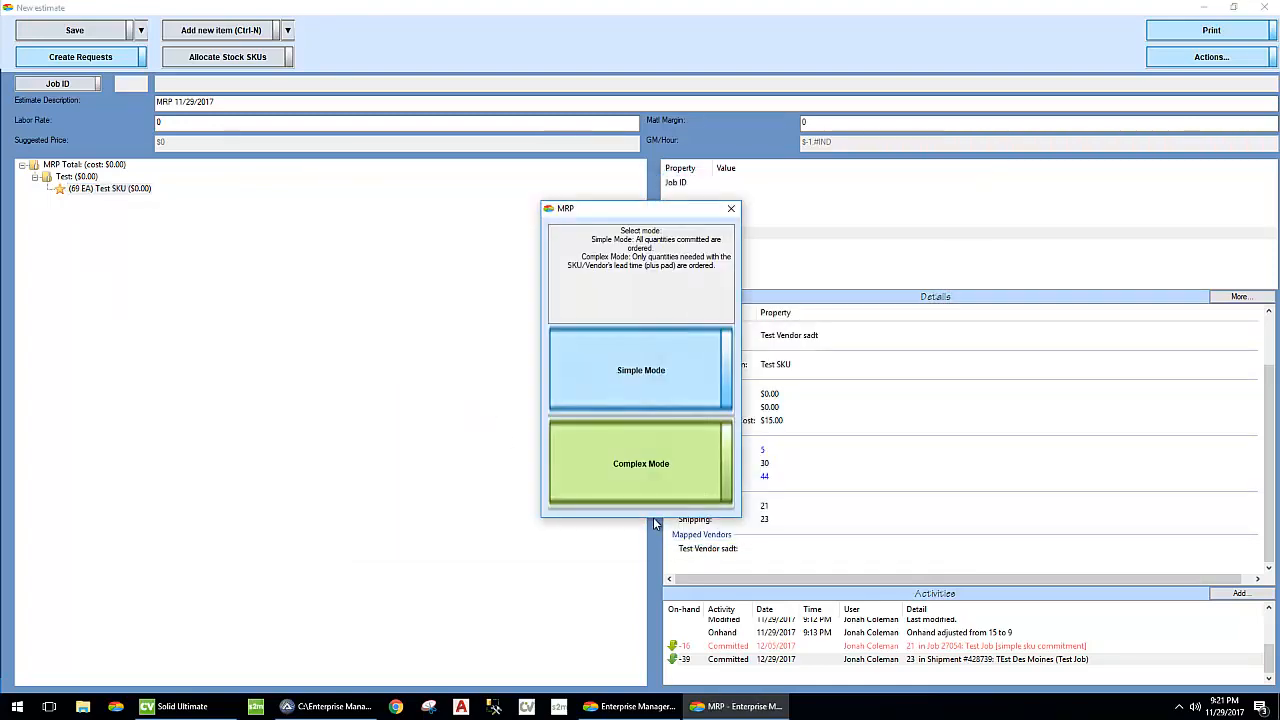
click(650, 468)
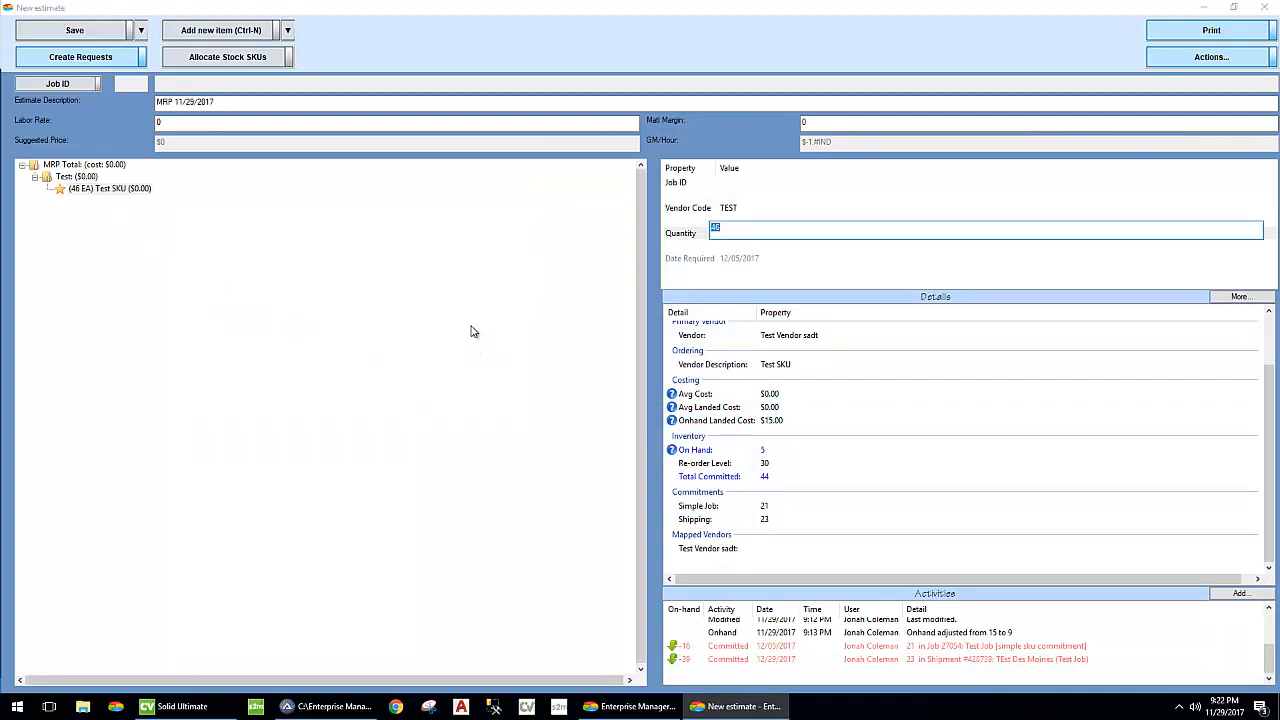
- Create the purchase requests from the MRP estimate and close the estimate
click(37, 63)
click(644, 341)
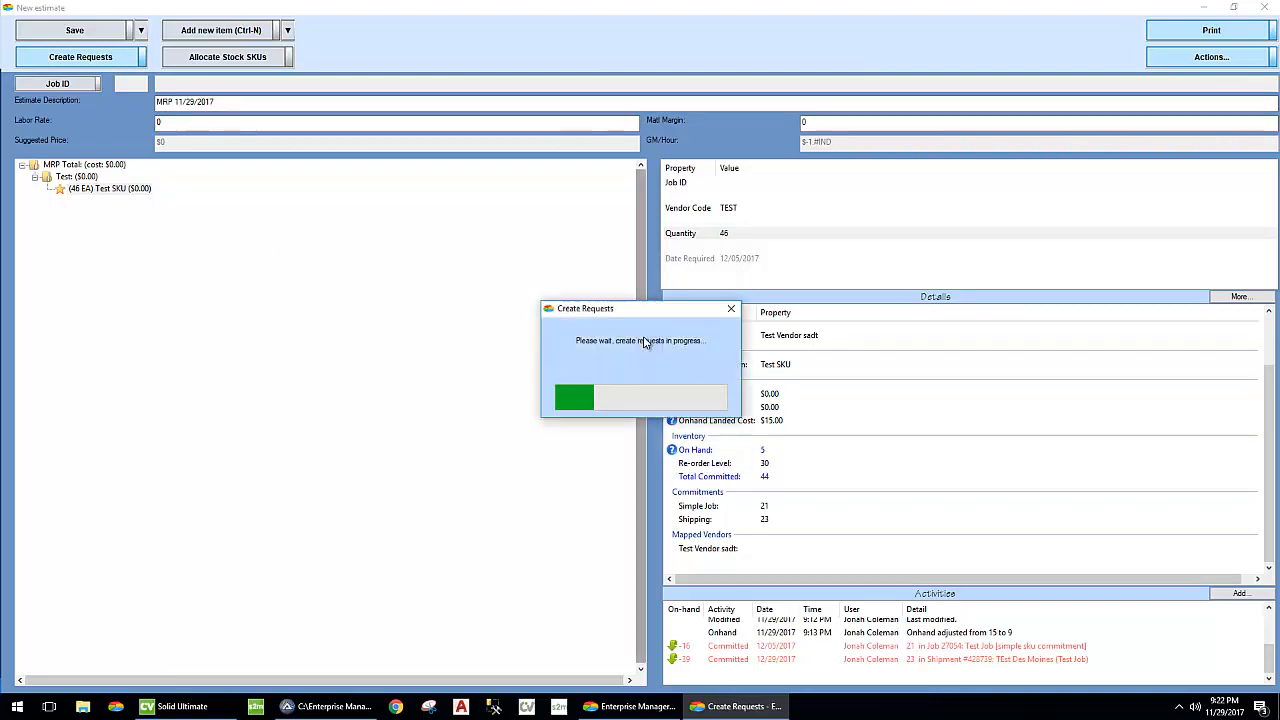
click(652, 395)
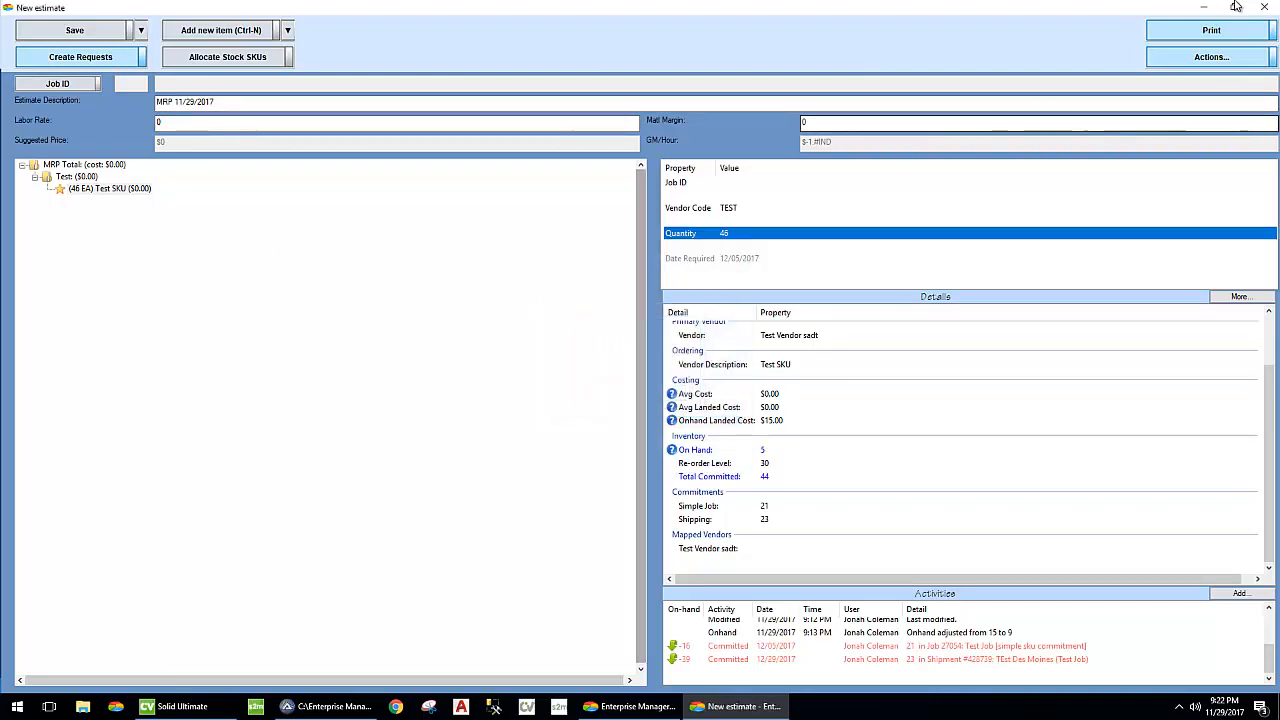
click(1264, 7)
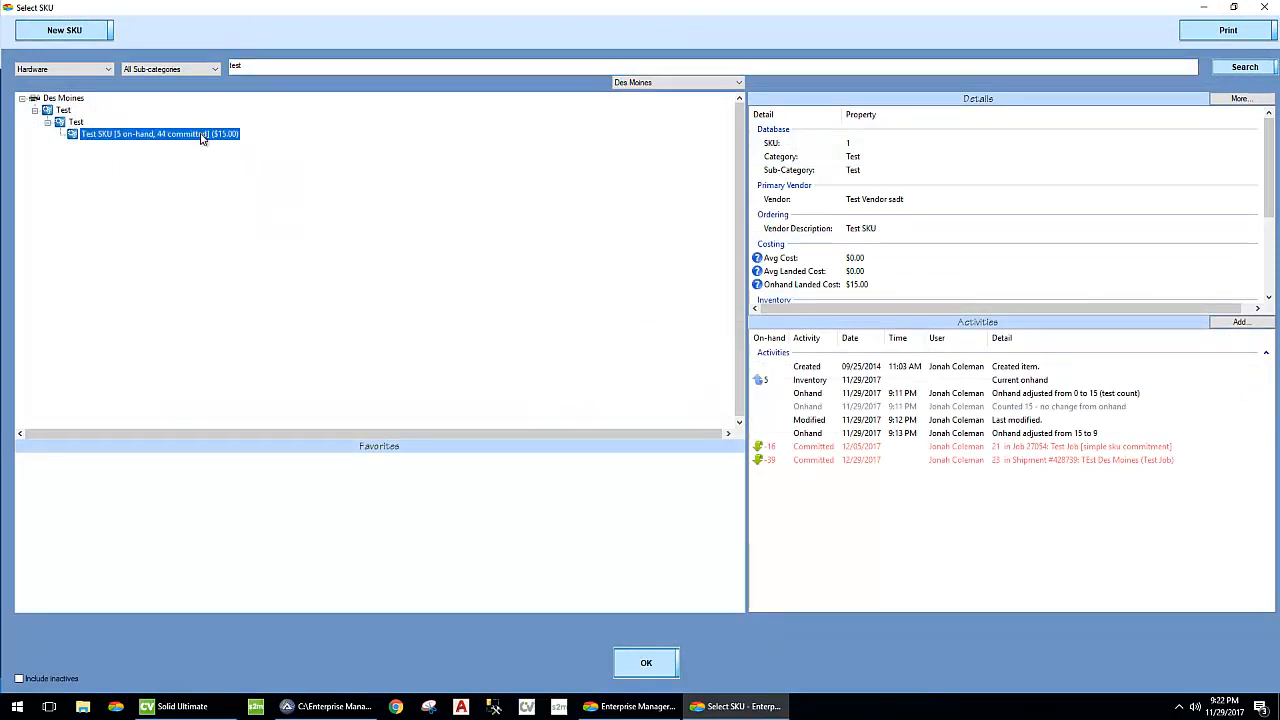
- Check the Test SKU's inventory details, then open it for editing and save it without changes to refresh its quantities
scroll(848, 232, down, 1)
scroll(848, 232, down, 3)
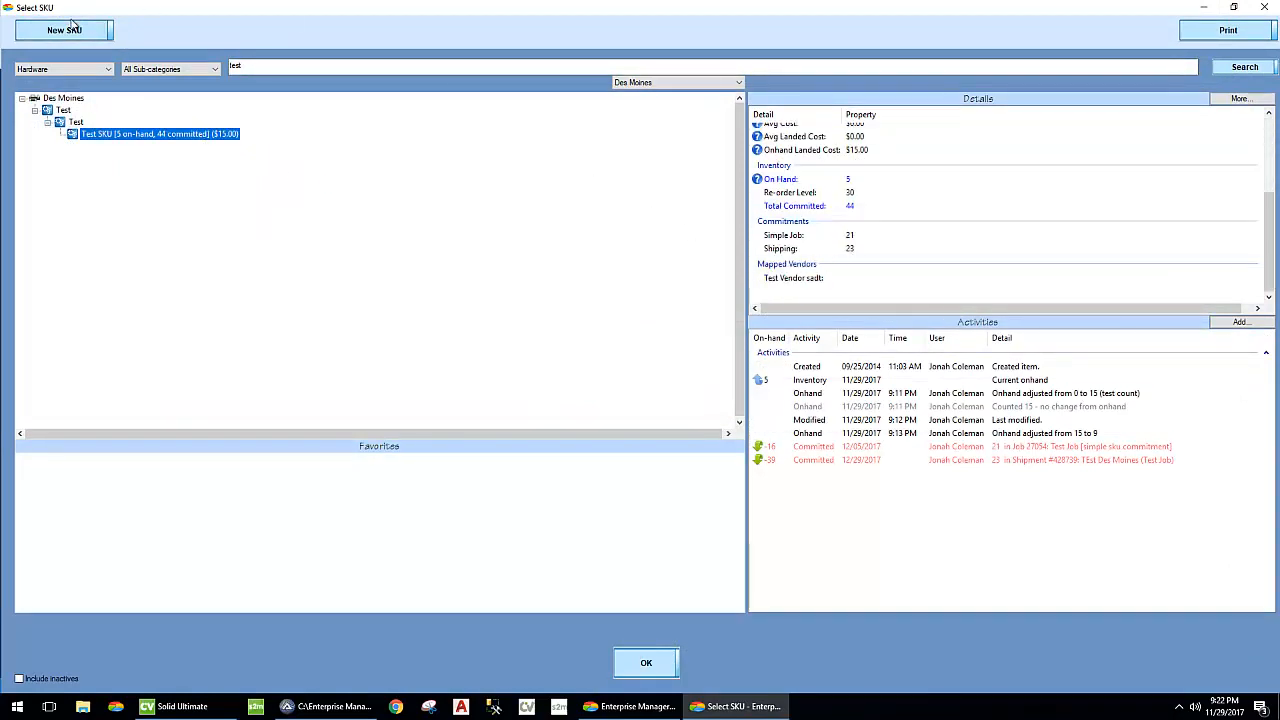
right_click(179, 137)
click(245, 150)
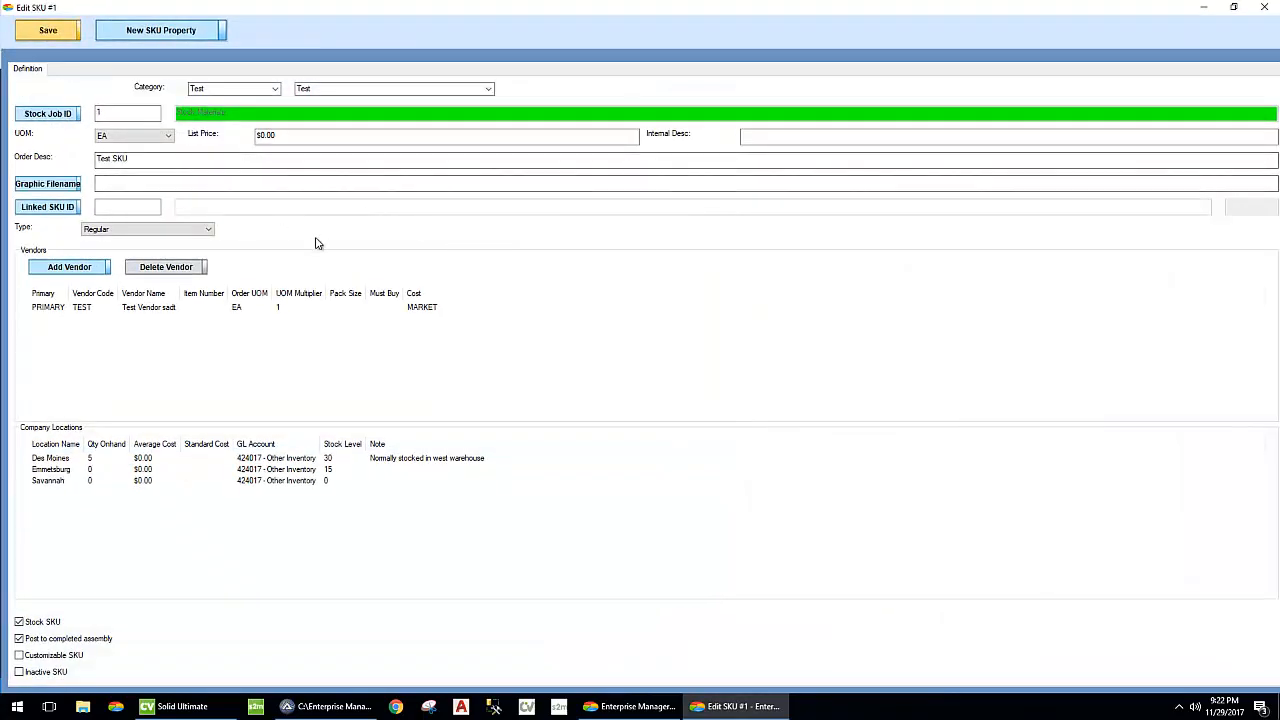
key(Escape)
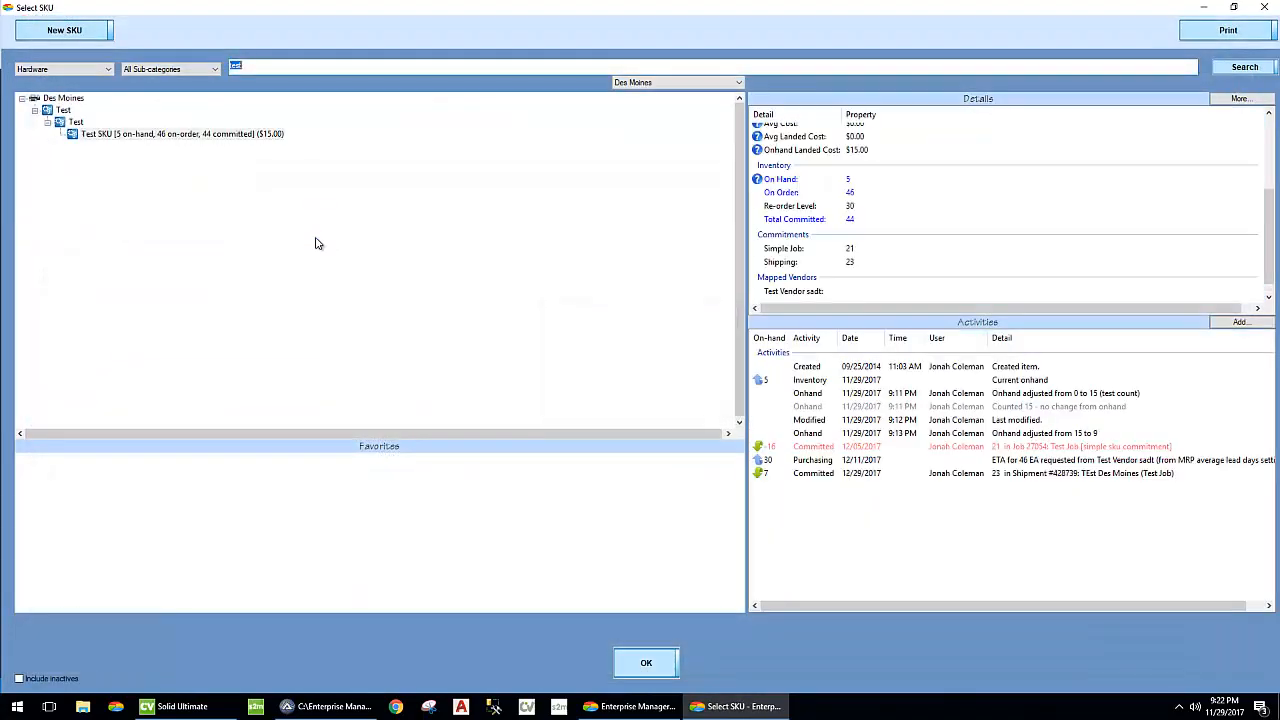
- Examine the Test SKU's on-order quantity and the purchasing entry in its activities, then close the SKU lookup
click(218, 134)
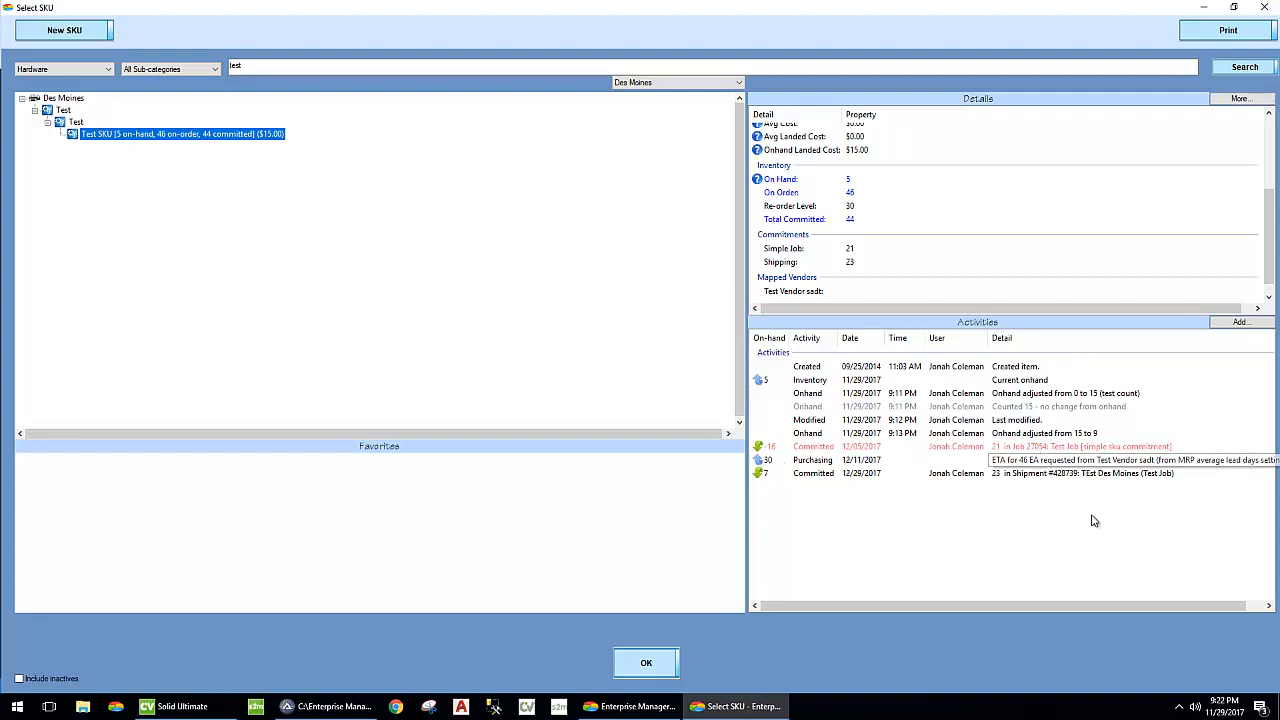
drag(1114, 604, 1233, 613)
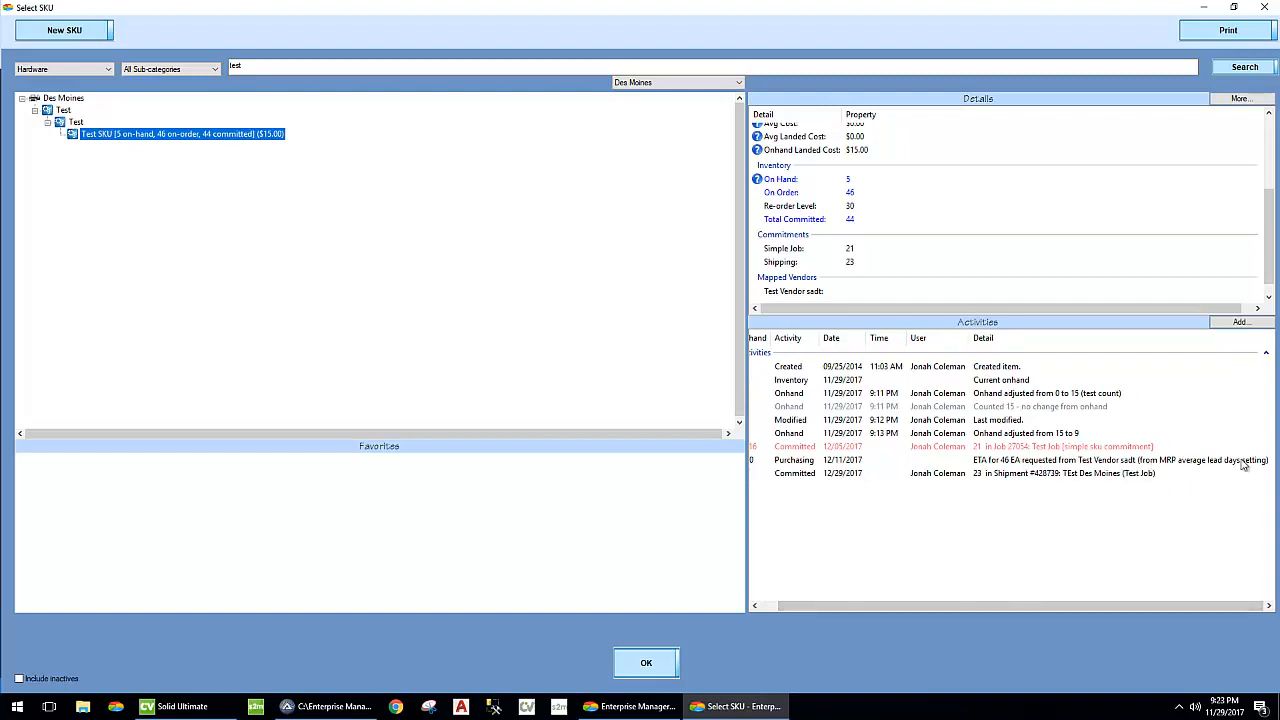
drag(929, 607, 777, 602)
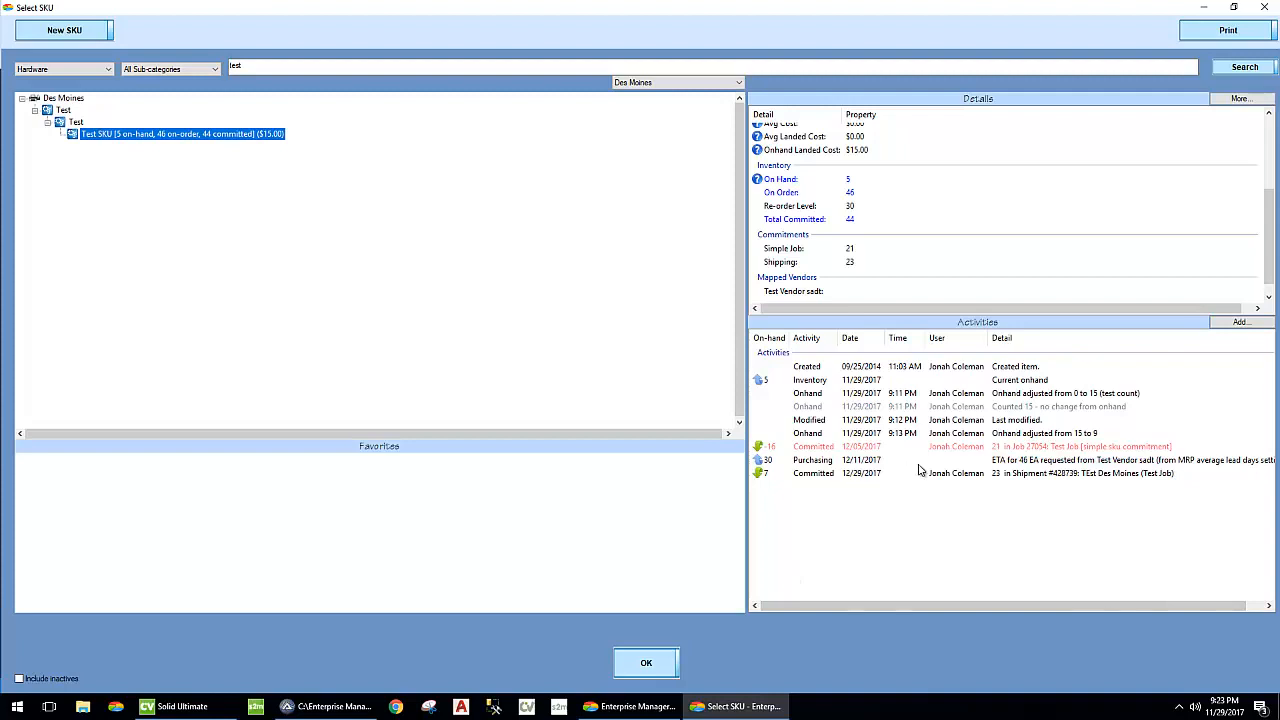
click(972, 463)
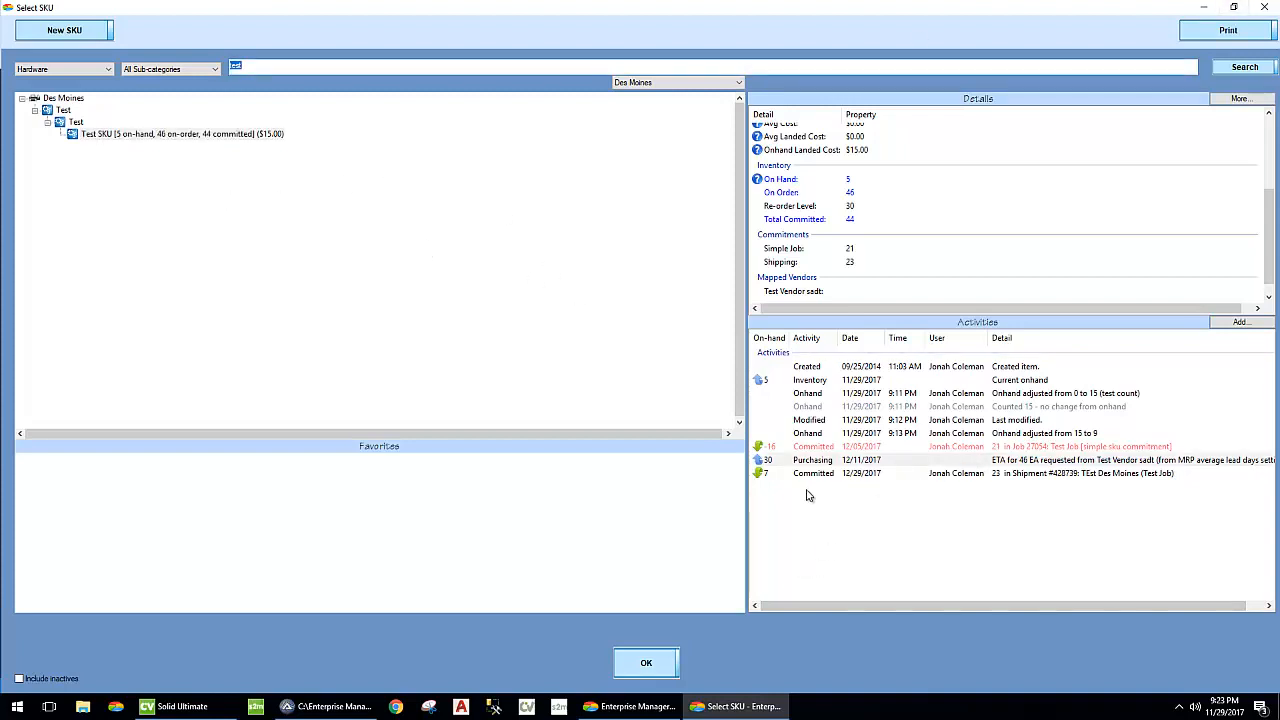
click(400, 246)
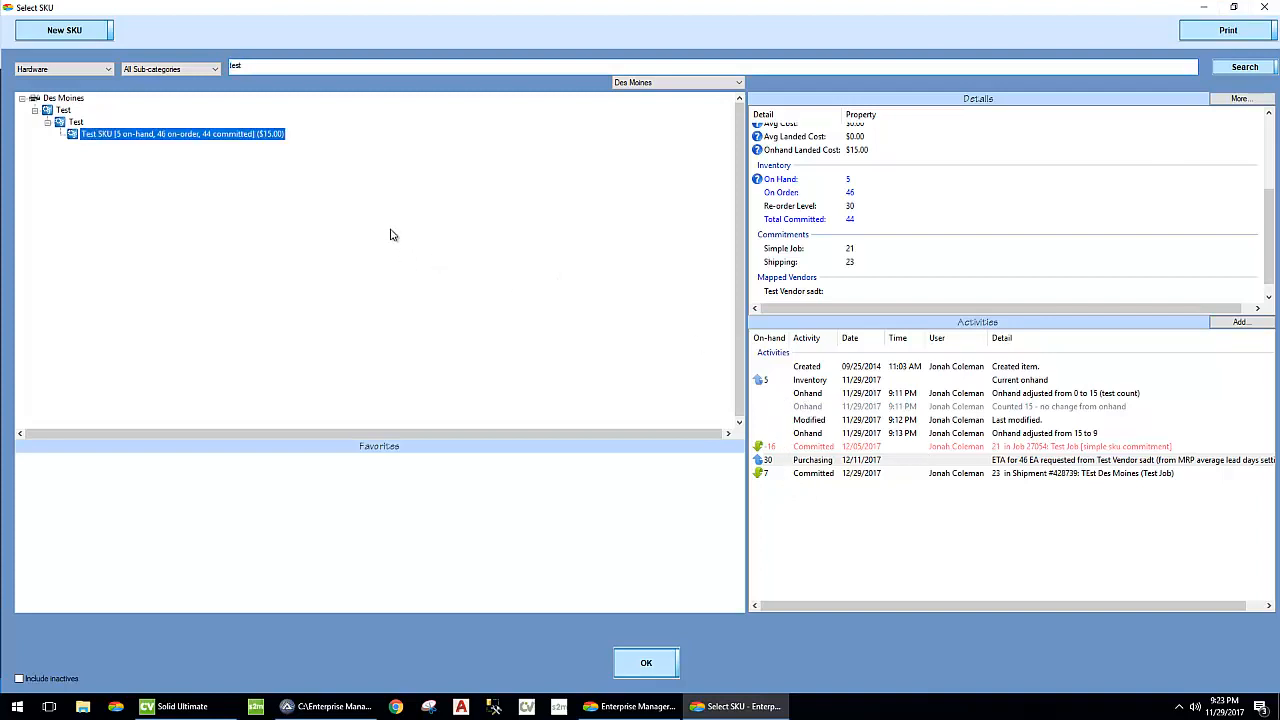
double_click(8, 8)
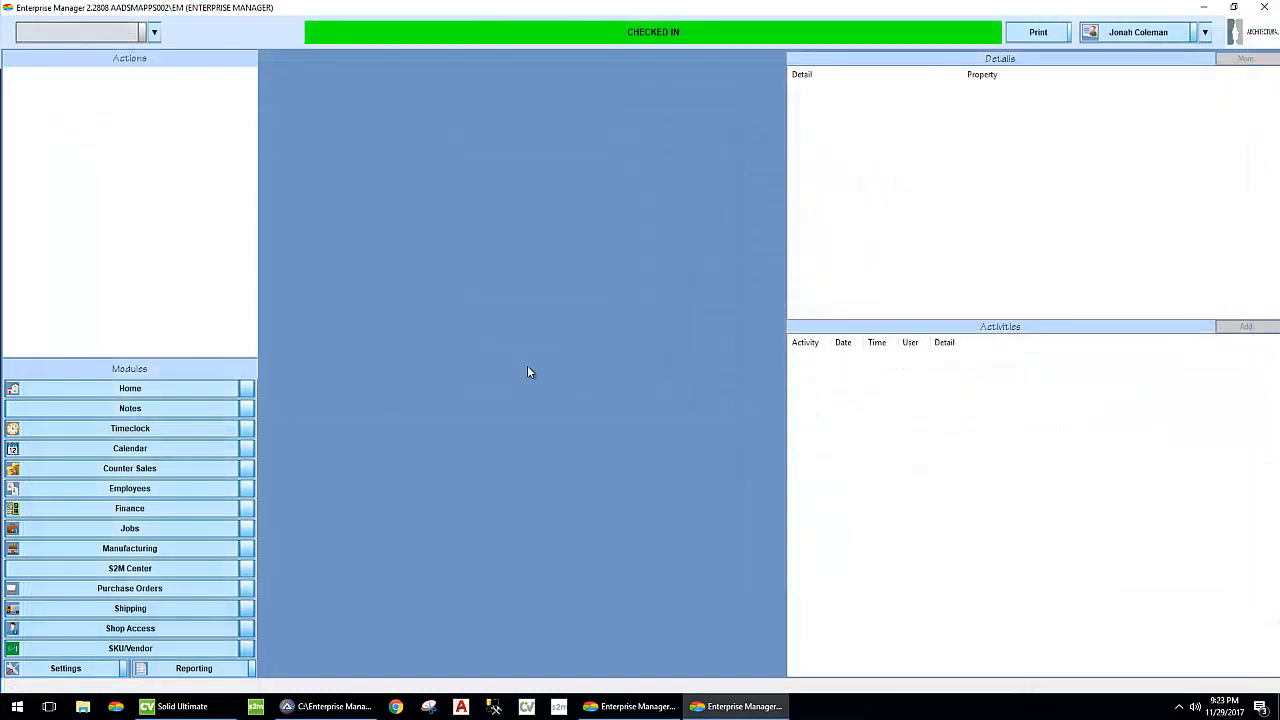
- Open the requested purchase order items and select the Test SKU under Test Vendor sadt's stock materials in Des Moines
click(193, 595)
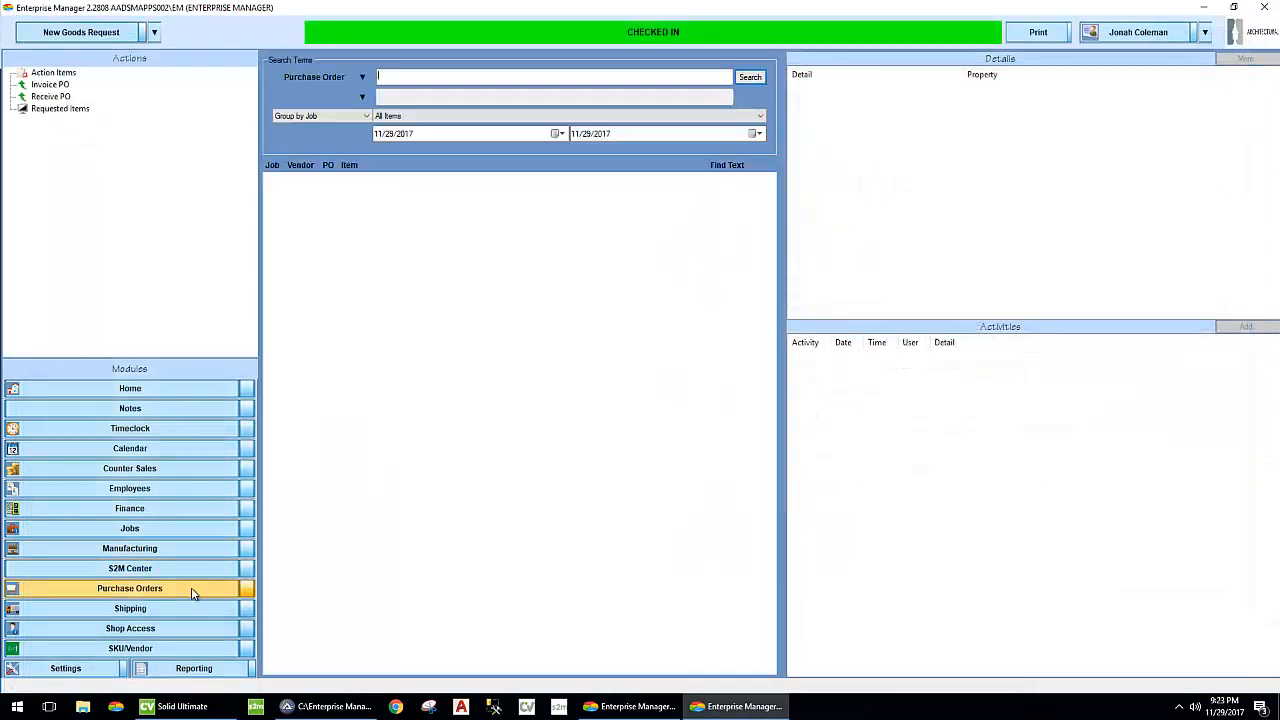
double_click(70, 110)
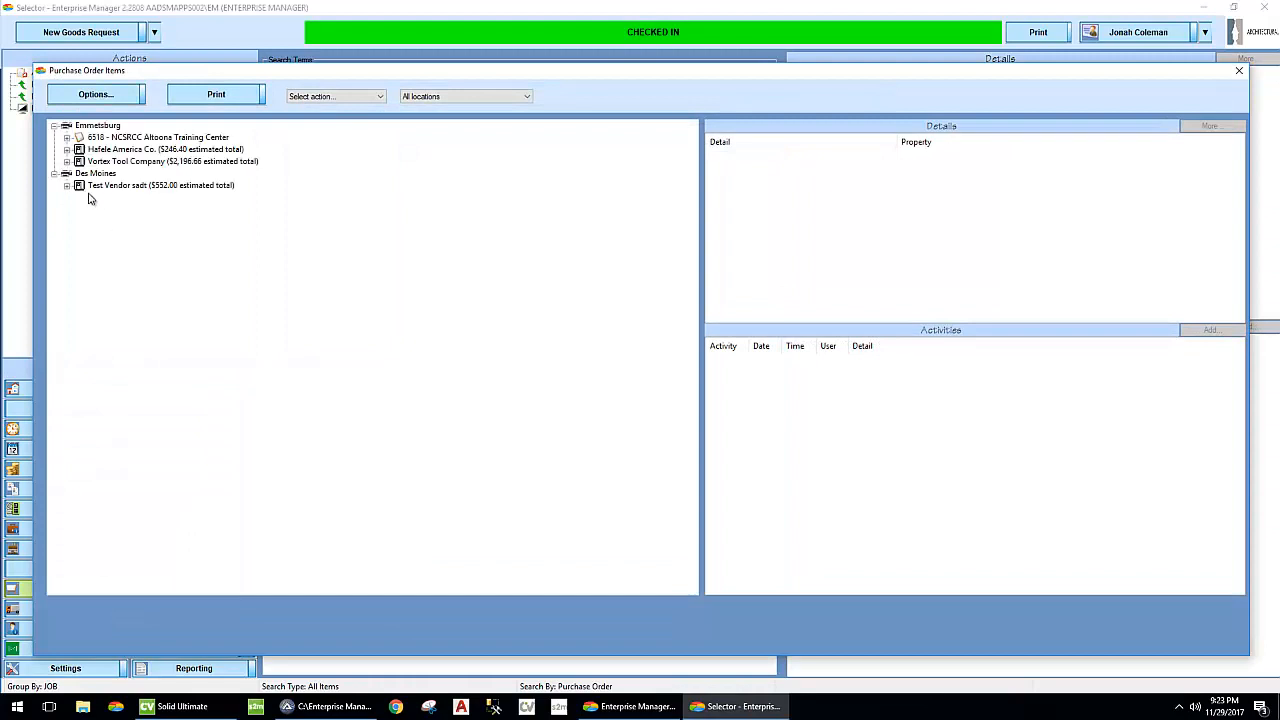
click(66, 185)
click(80, 197)
click(165, 209)
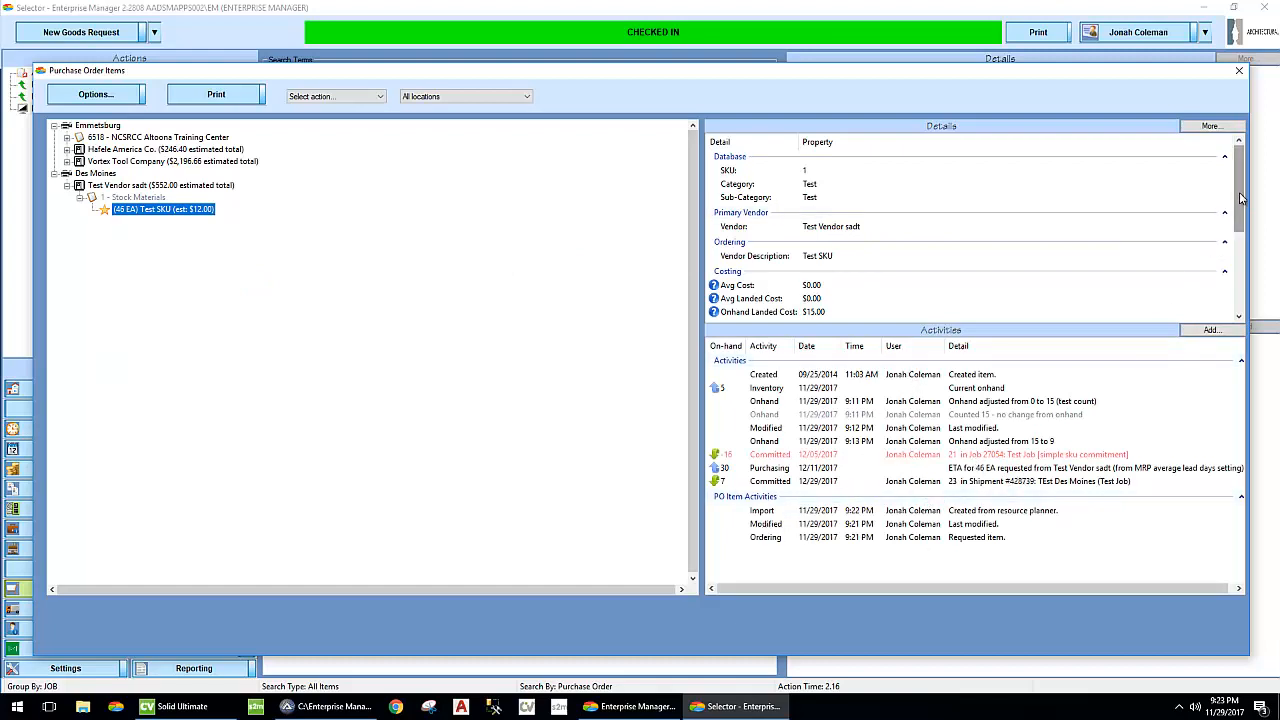
- Examine the requested Test SKU's inventory, commitment and mapped vendor details
drag(1238, 200, 1238, 312)
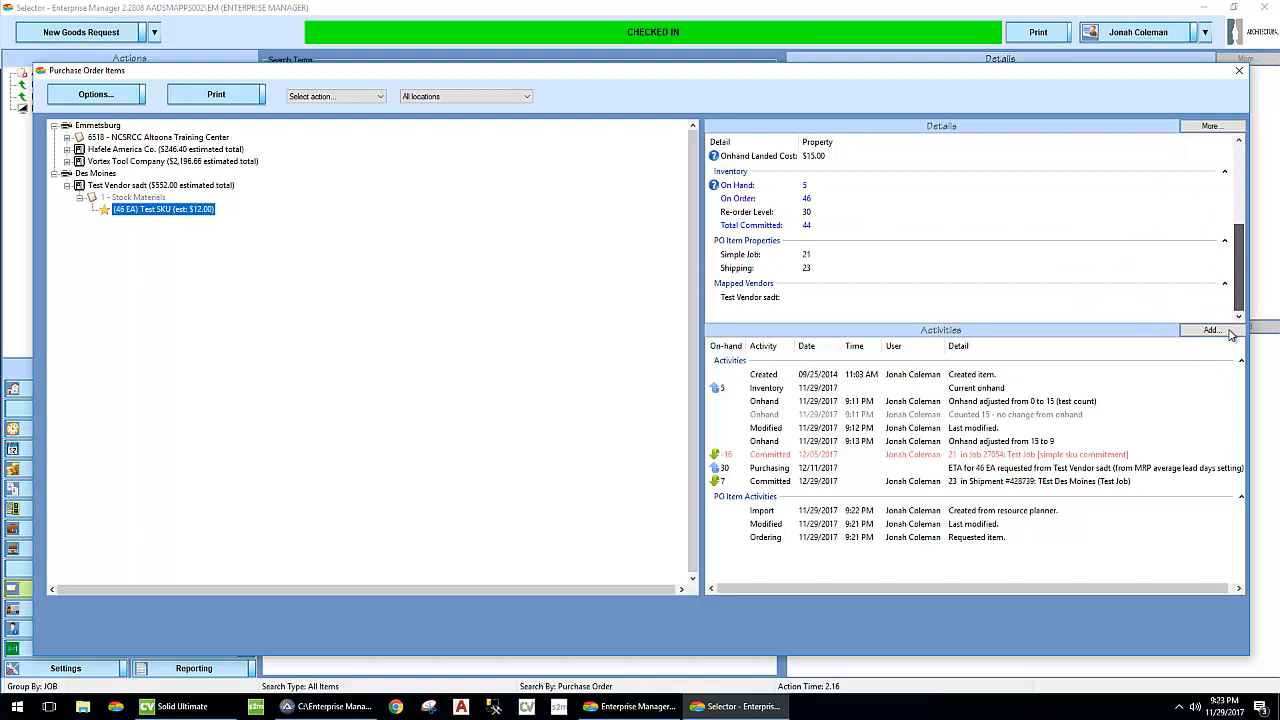
click(1231, 334)
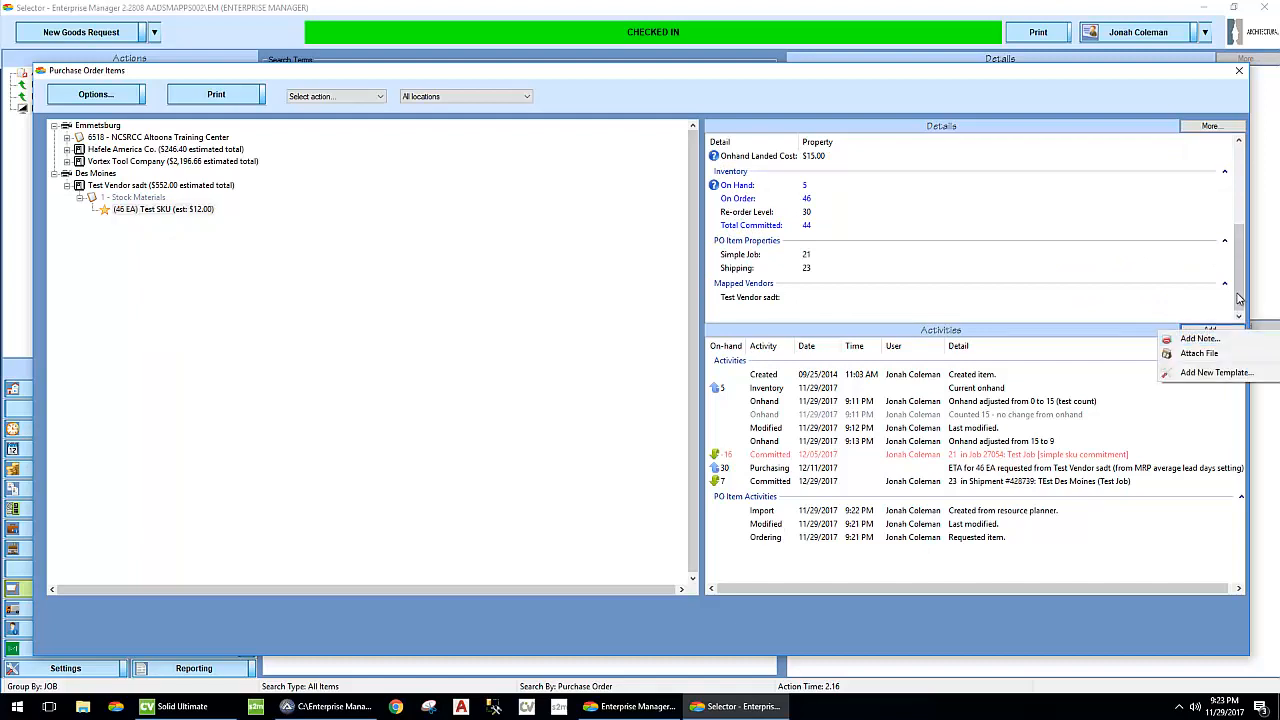
mouse_move(1240, 298)
mouse_down()
mouse_move(1242, 280)
mouse_move(1241, 300)
mouse_up()
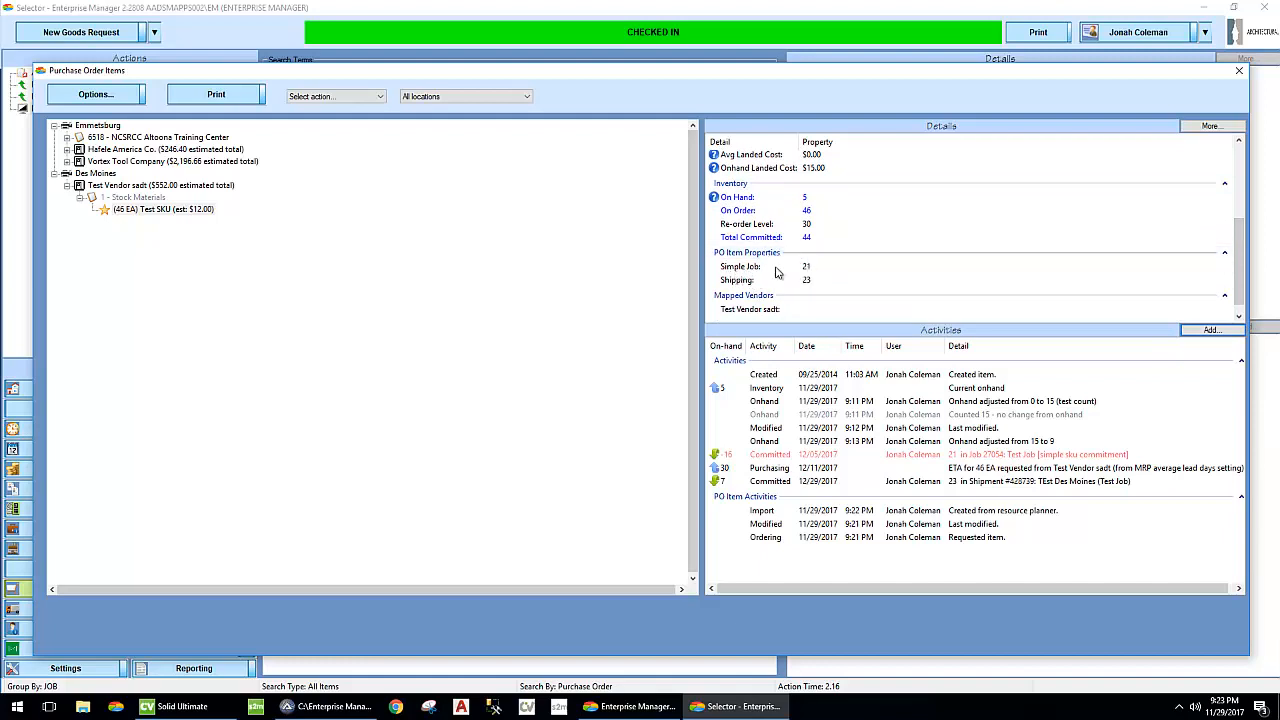
click(302, 304)
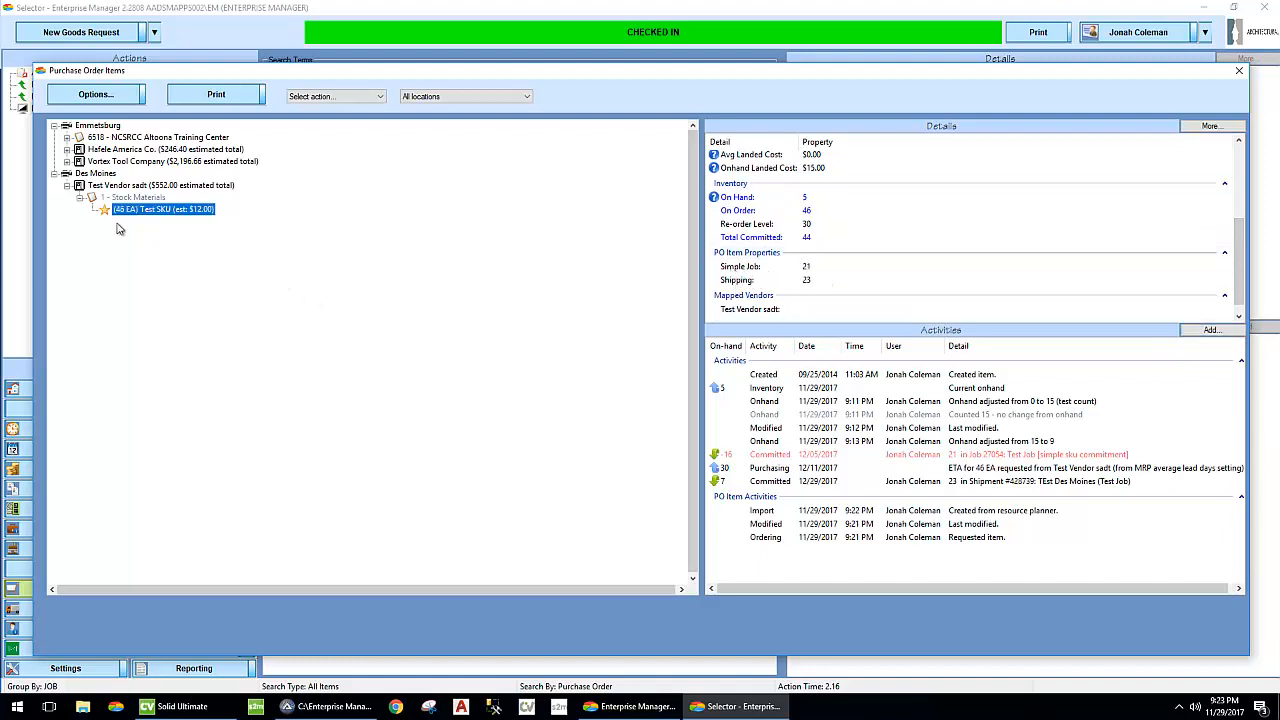
- Issue a purchase order to Test Vendor sadt for the 46 Test SKUs, overriding the inactive job restriction, and cancel its auto transmission
right_click(116, 187)
click(160, 258)
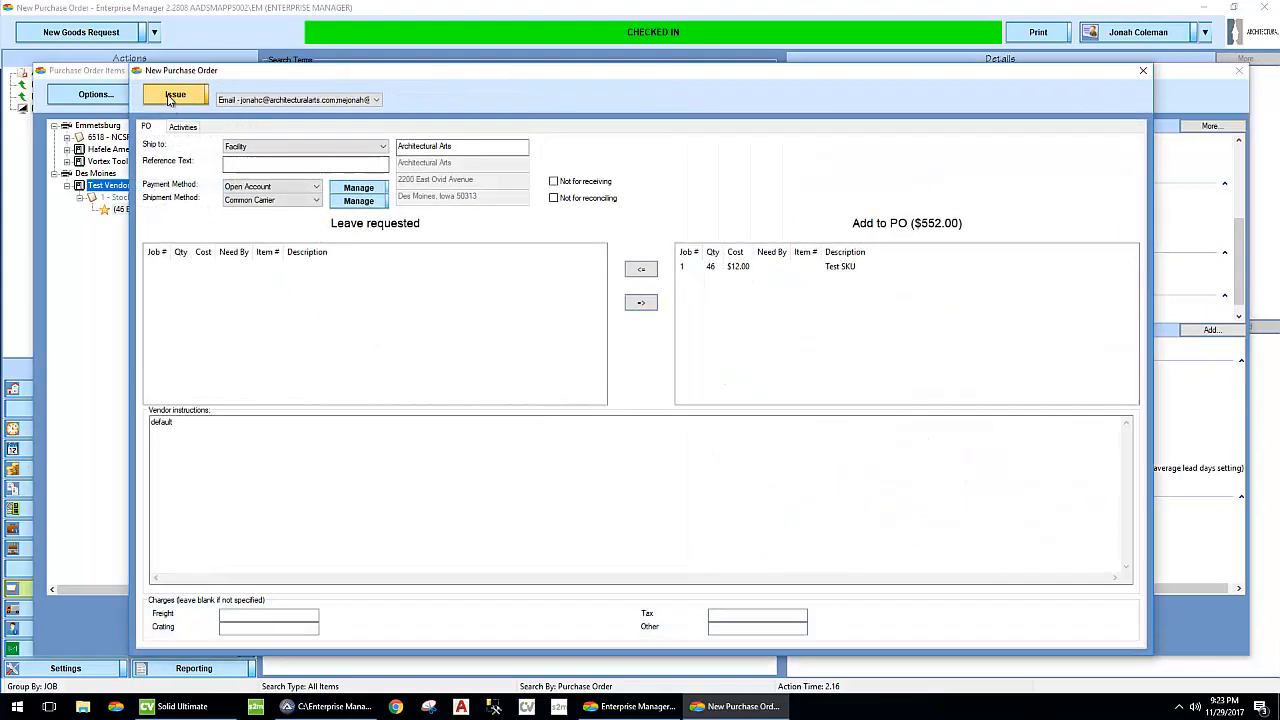
click(171, 97)
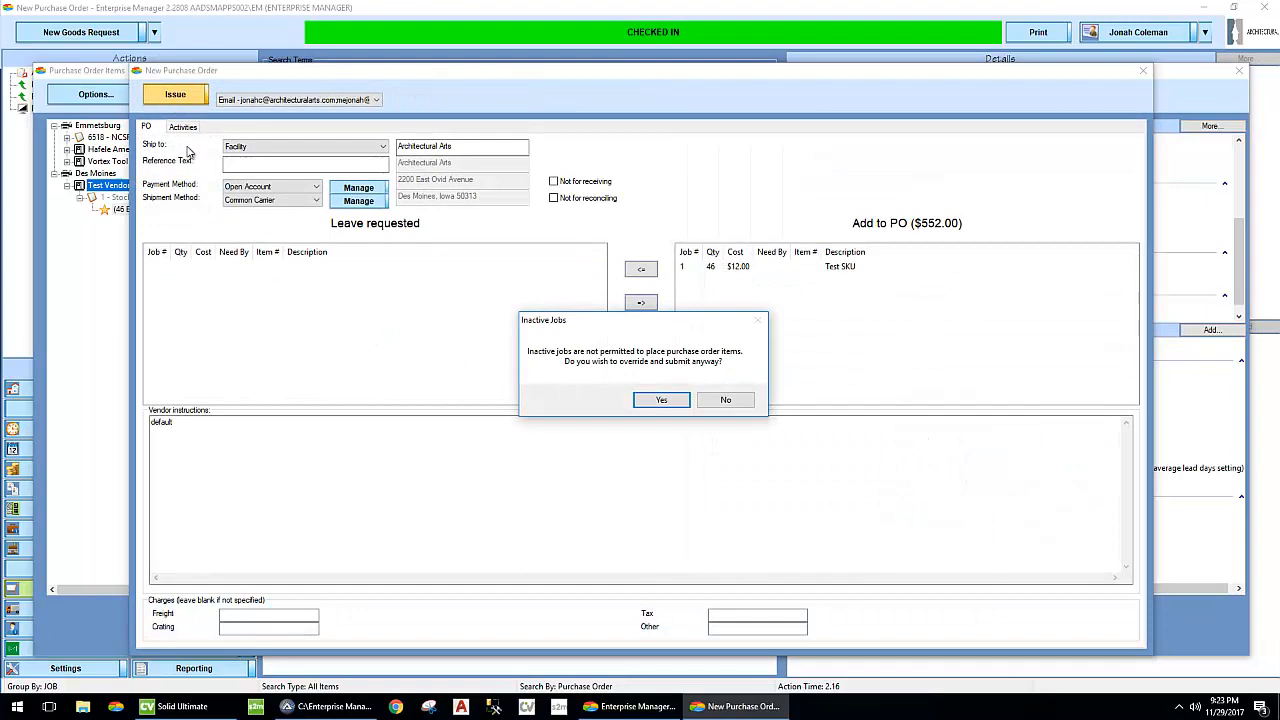
click(666, 403)
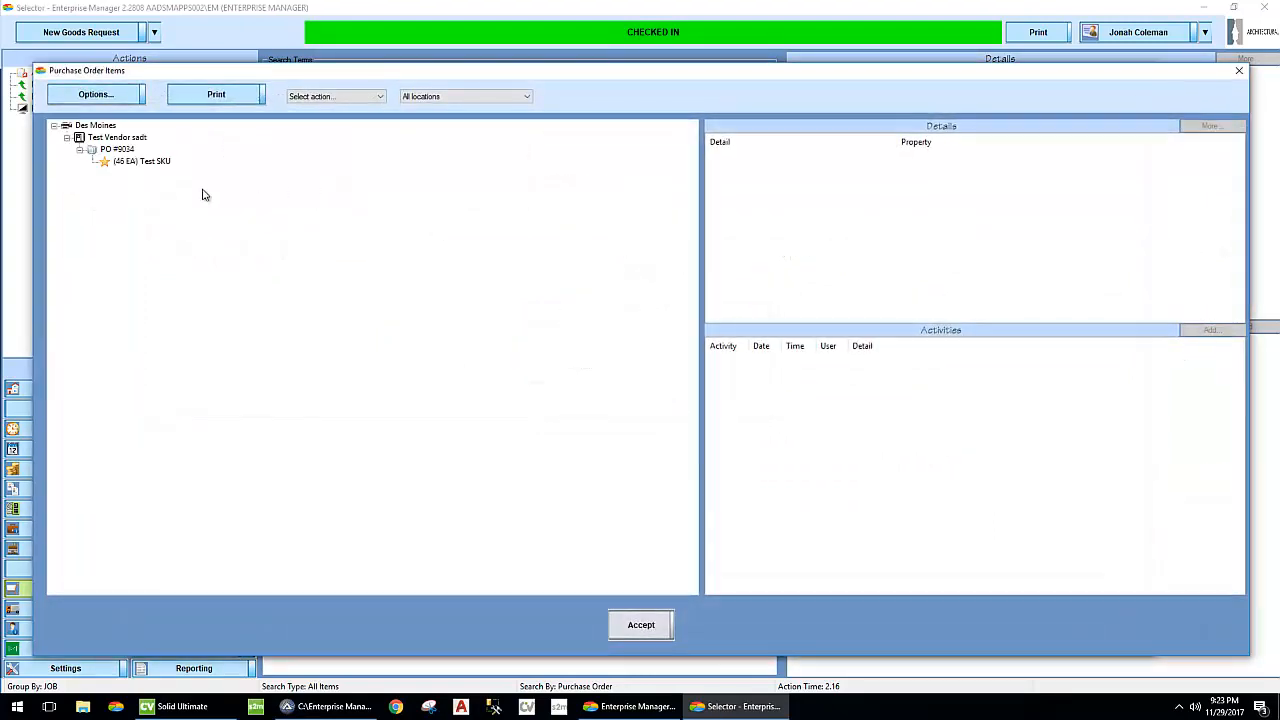
right_click(107, 152)
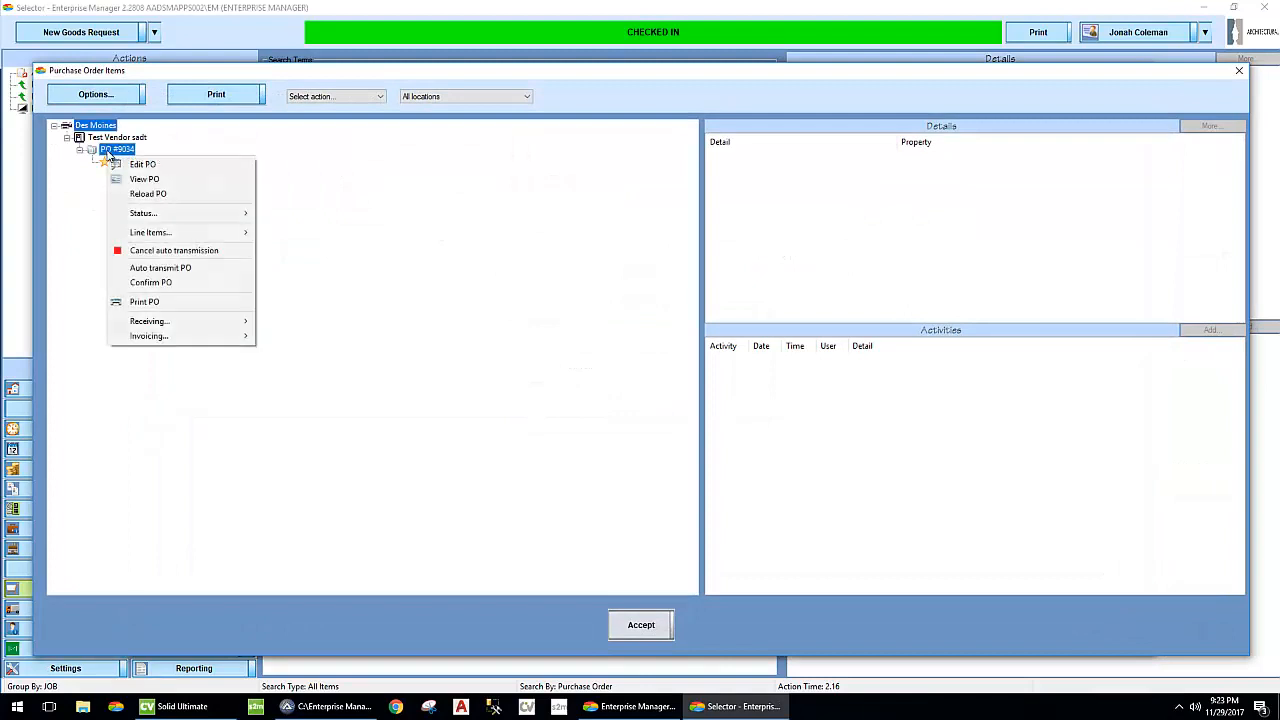
click(148, 249)
- Start a goods receipt for the Test Vendor sadt purchase order and set its effective date to 12/5/2017
right_click(120, 153)
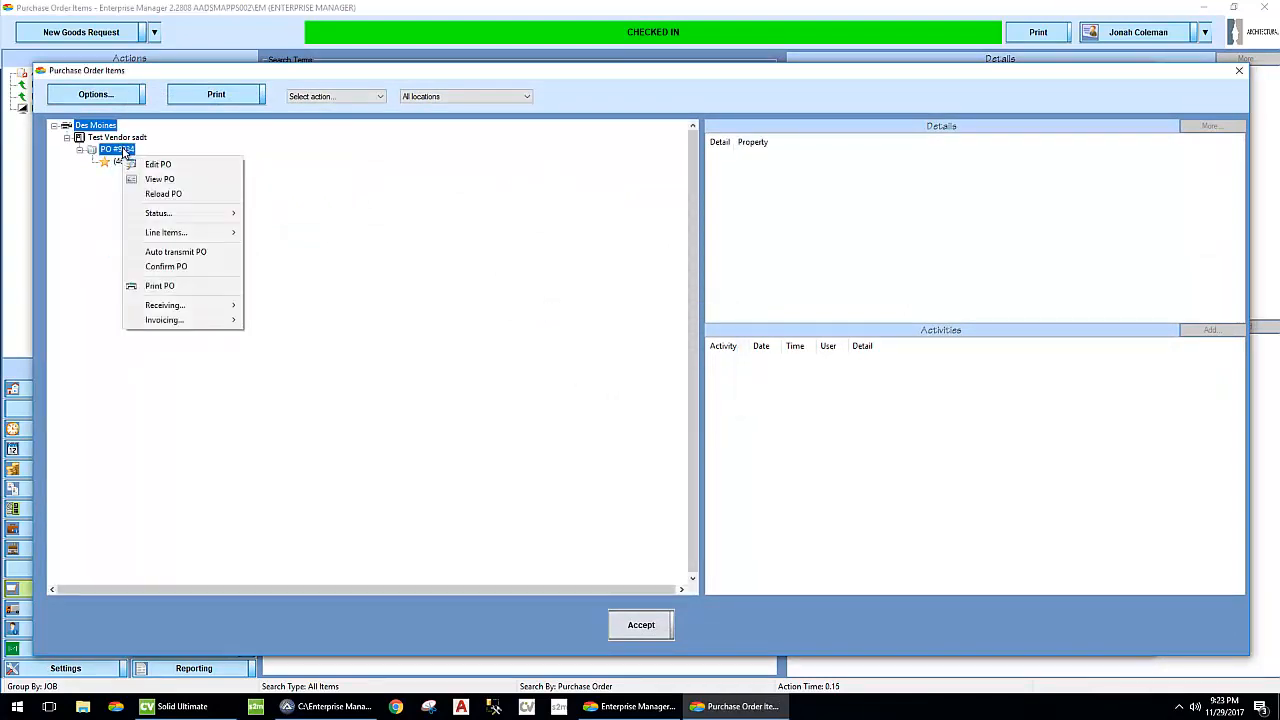
mouse_move(232, 305)
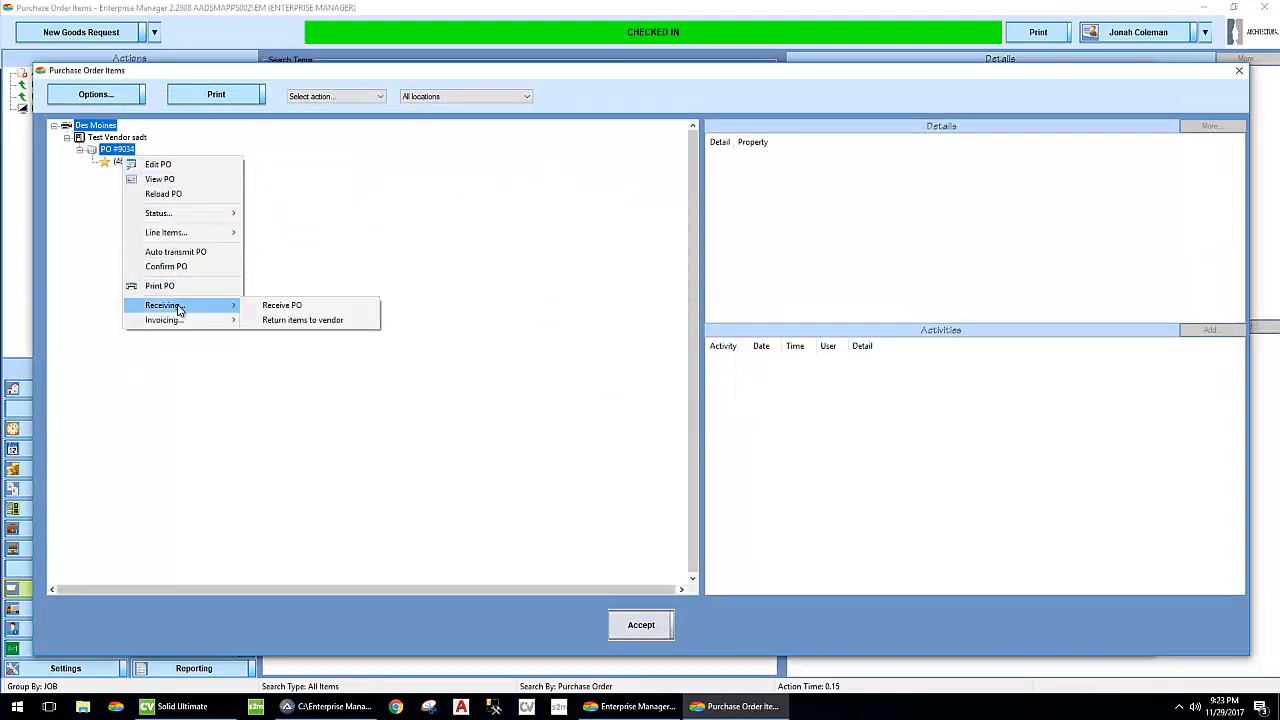
click(323, 305)
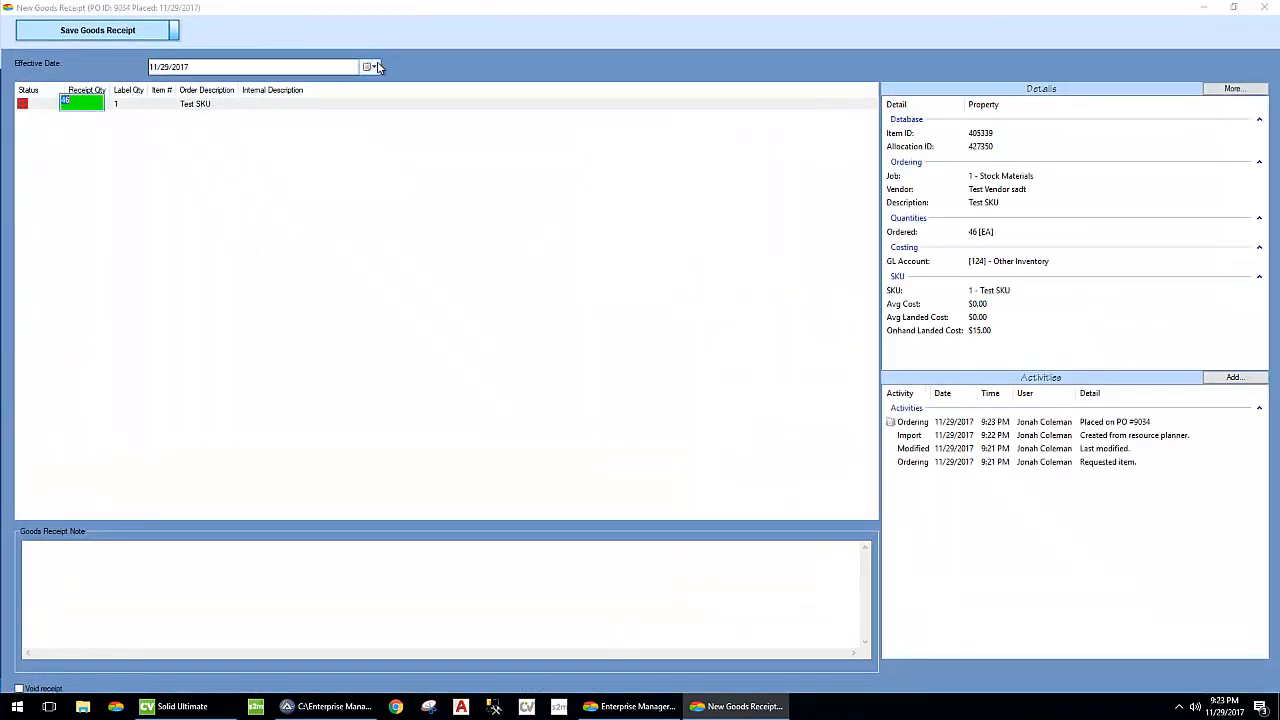
click(372, 67)
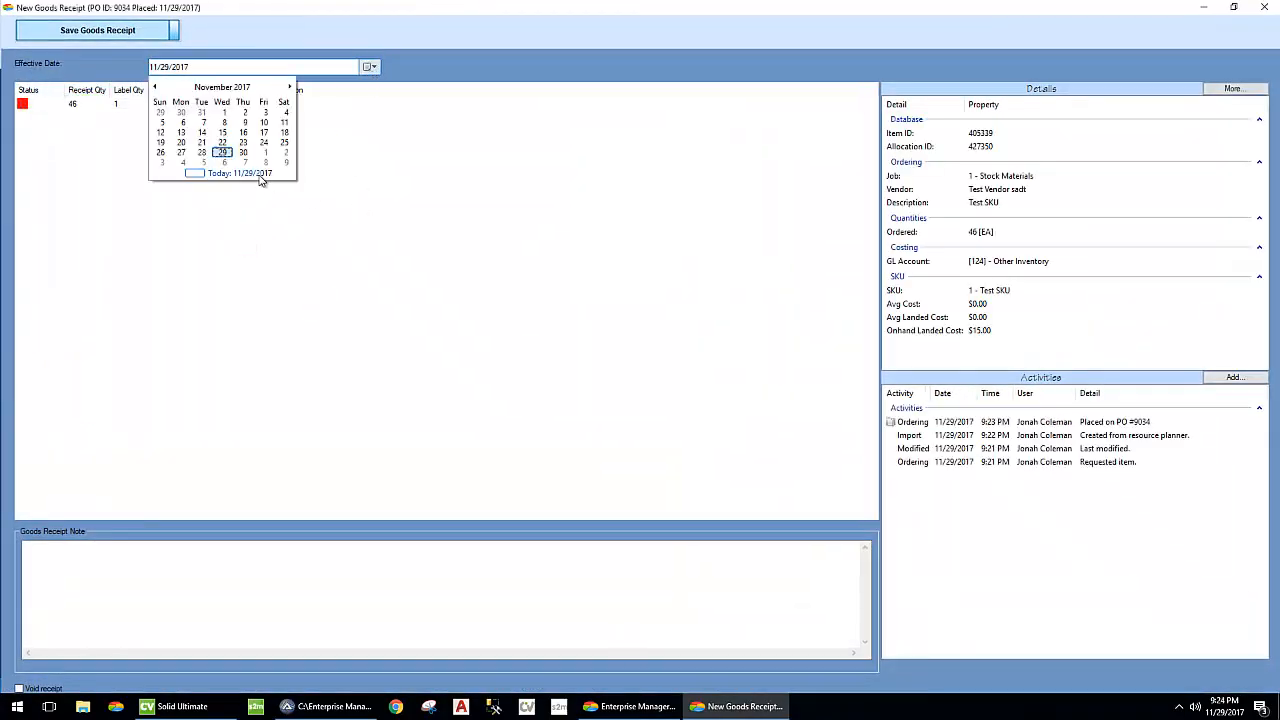
click(204, 164)
- Receive 46 Test SKUs with a label quantity of 1, save the receipt without printing labels, and close the purchase order items
click(80, 105)
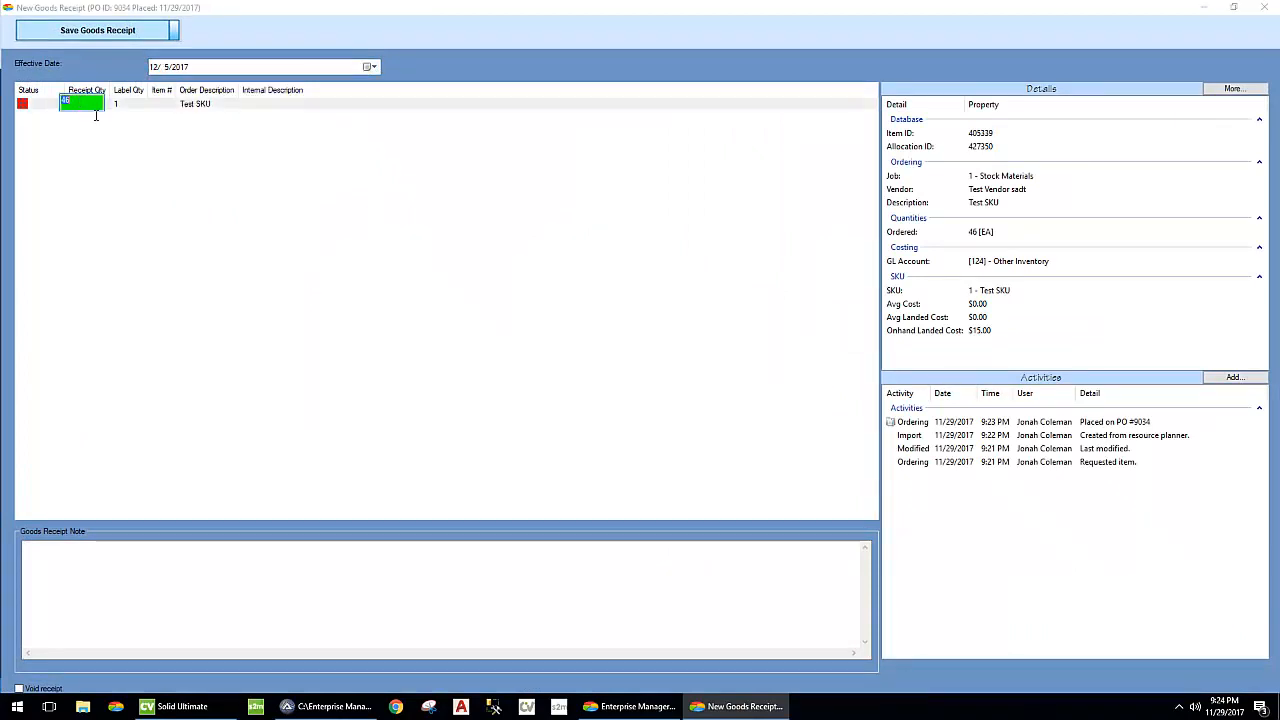
key(Return)
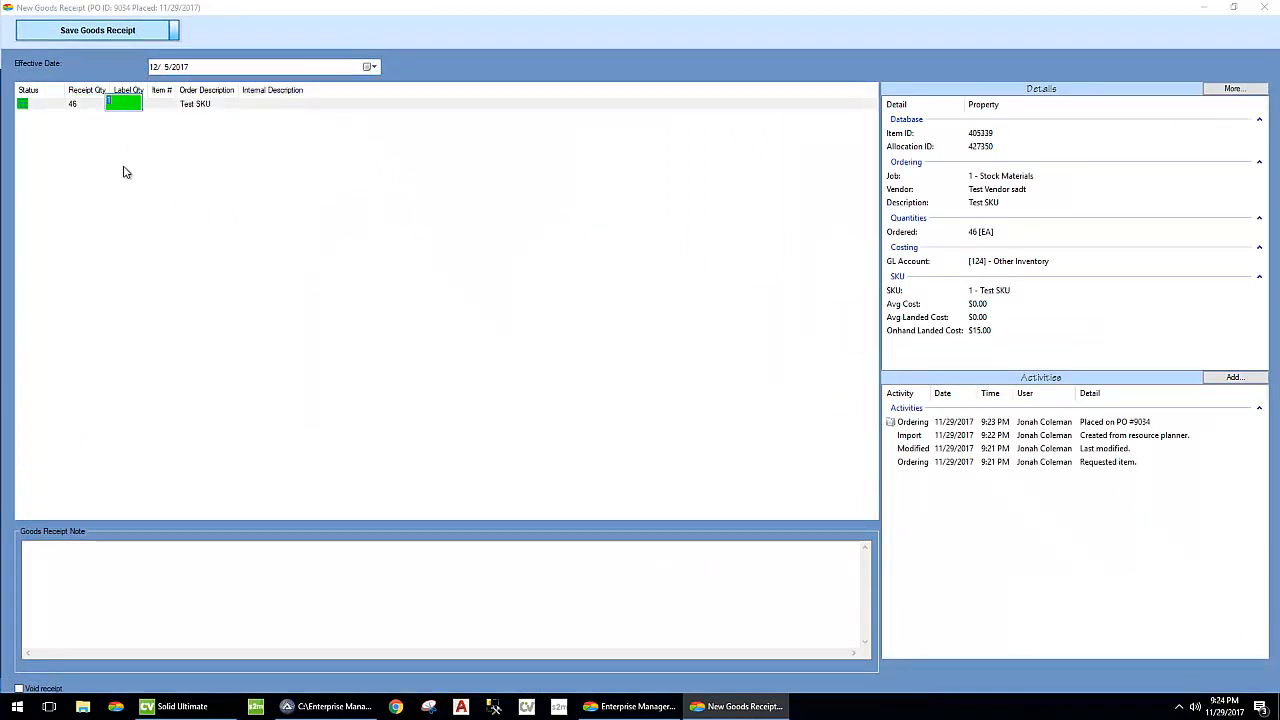
key(Return)
click(638, 395)
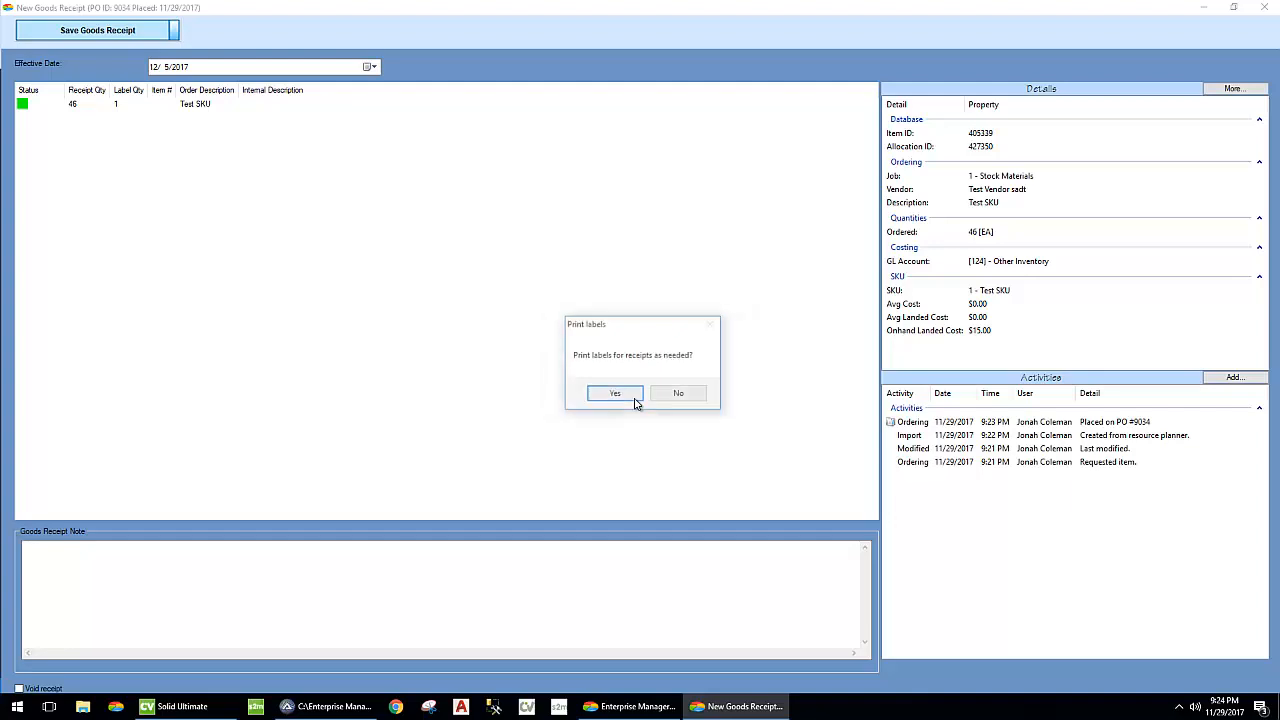
click(680, 394)
click(668, 414)
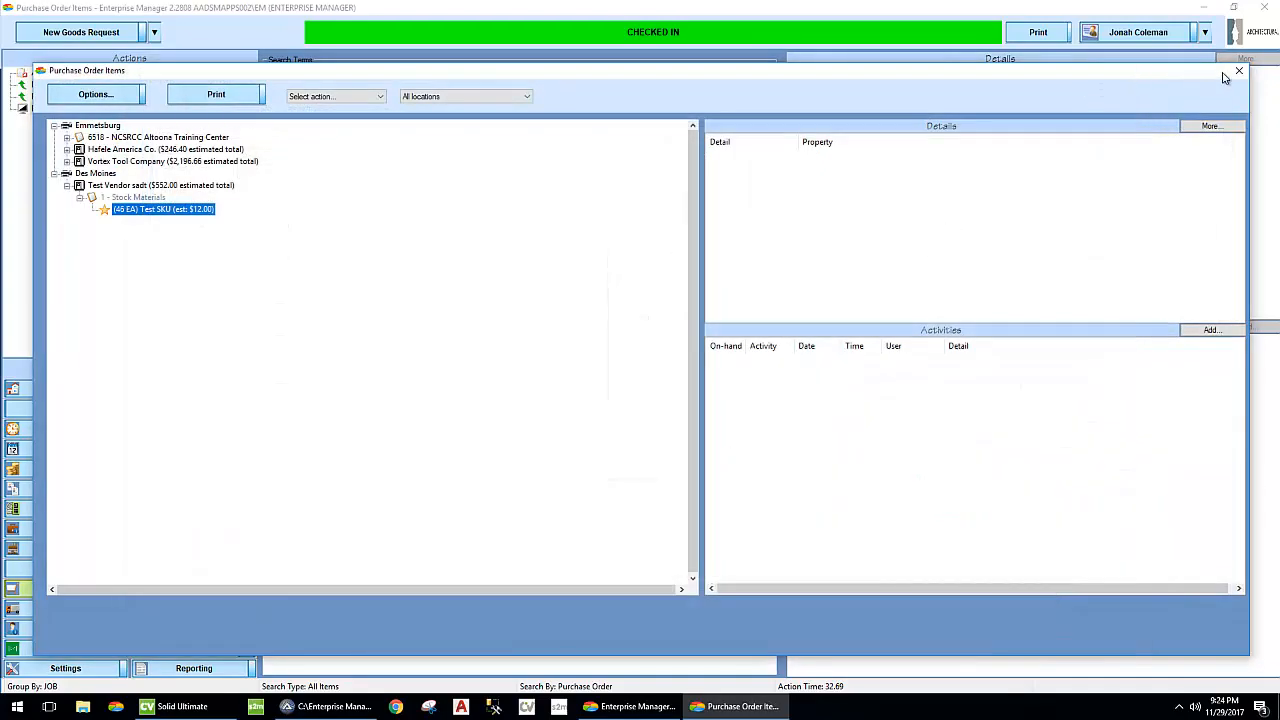
click(1238, 71)
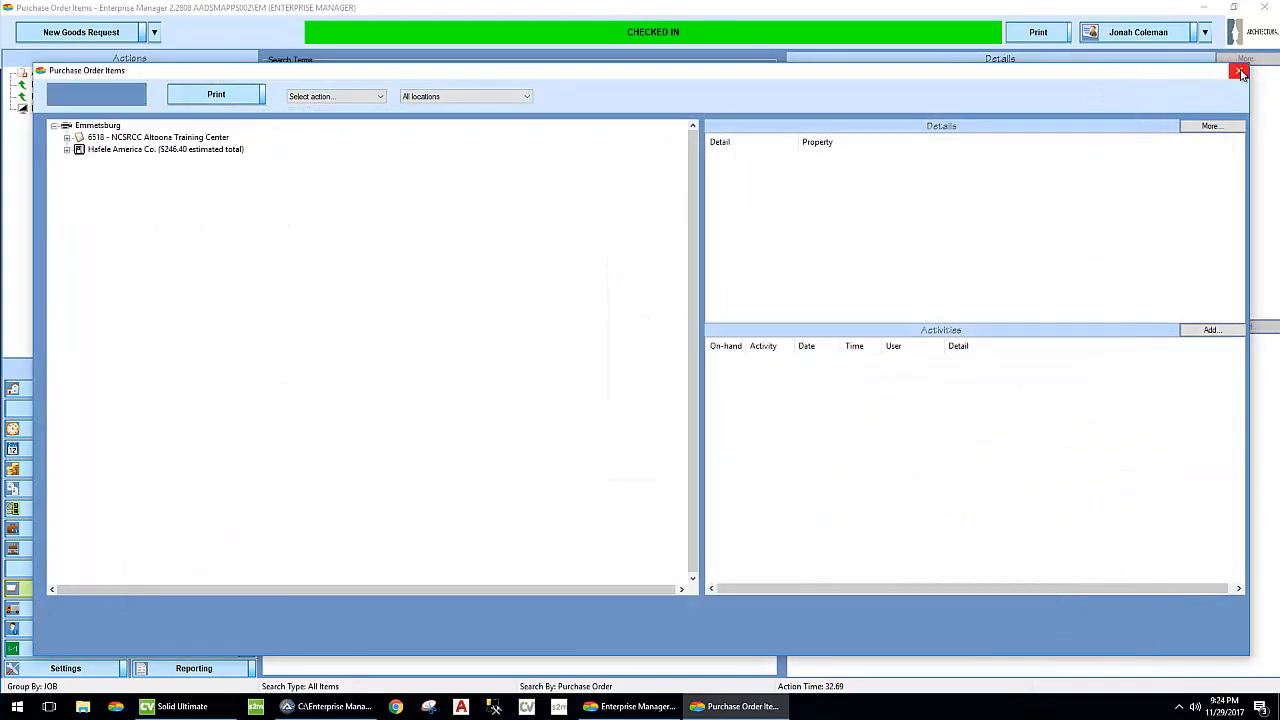
- Look up the Test SKU and examine its costing, inventory, commitments and activities in Des Moines
click(155, 32)
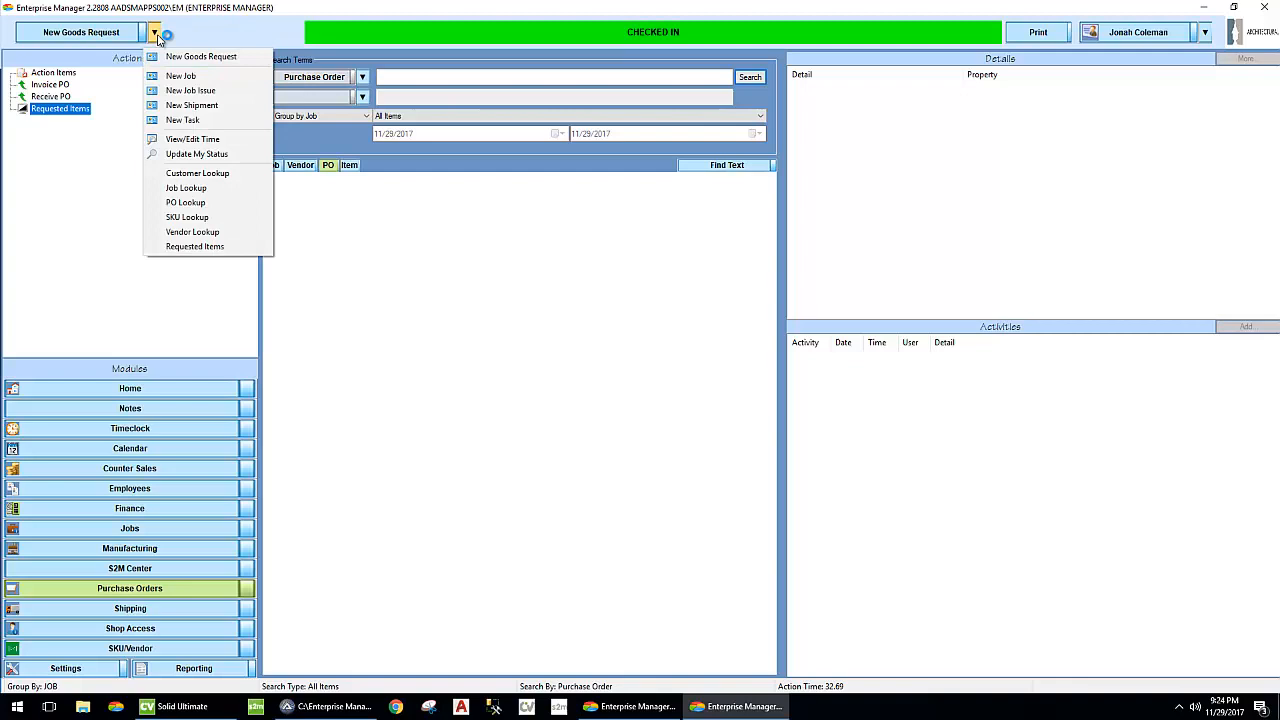
click(188, 217)
click(153, 134)
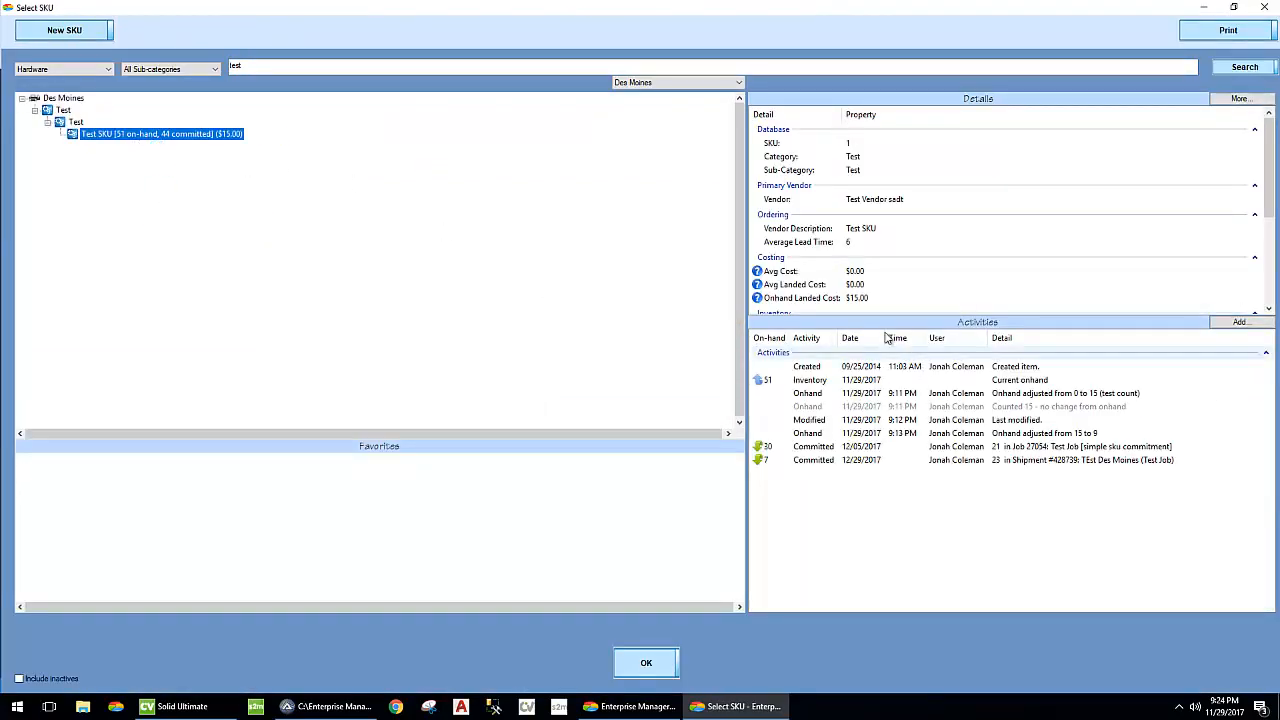
scroll(912, 245, down, 3)
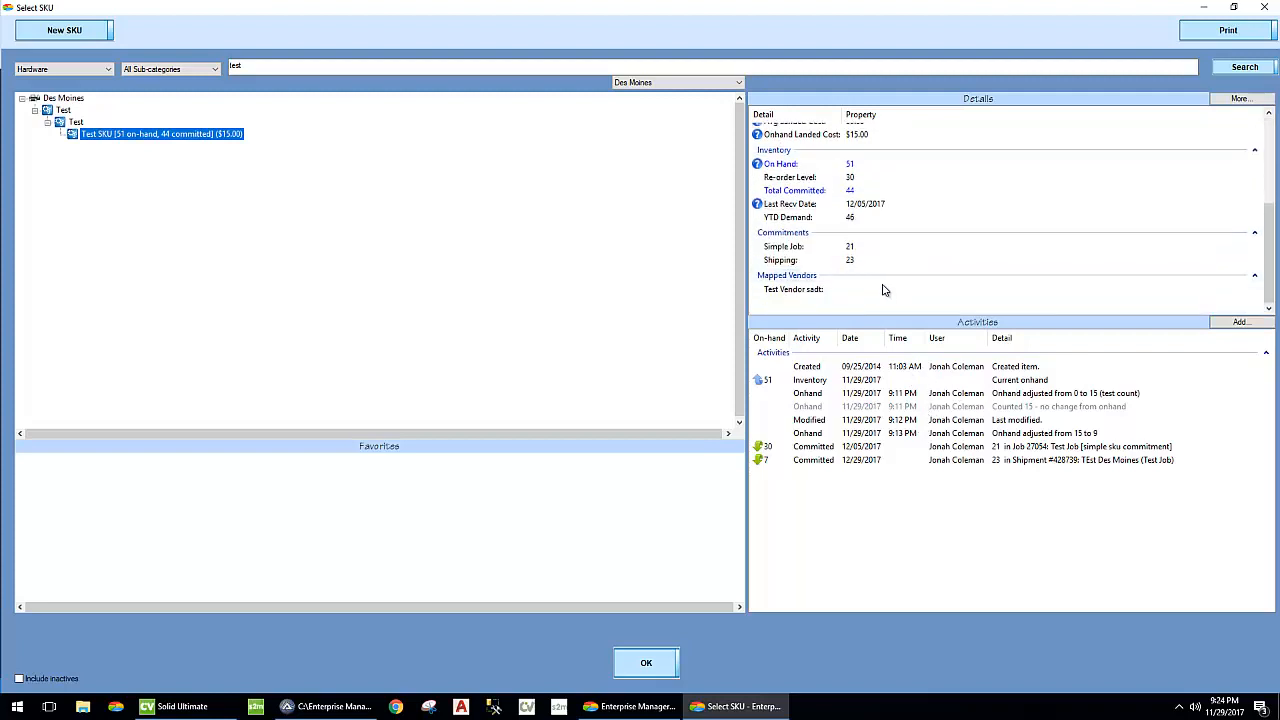
scroll(882, 299, up, 5)
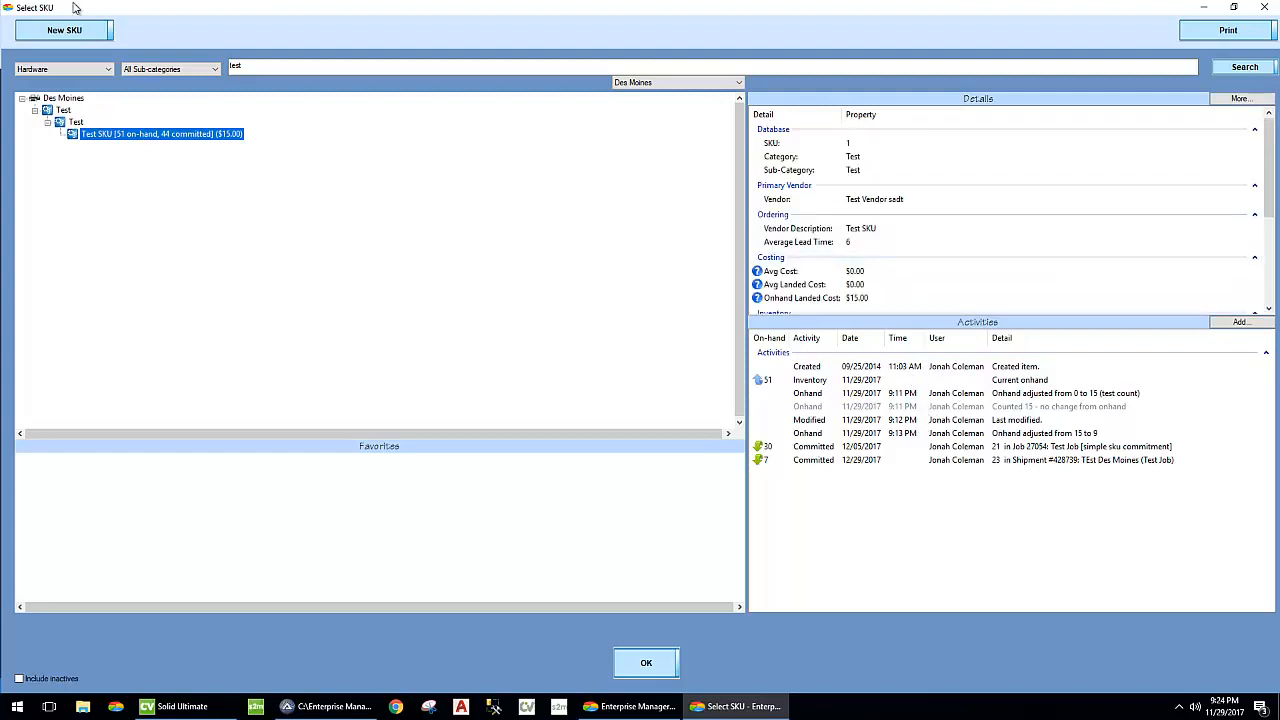
- Check the Test SKU's entries in the GL transactions window, then return to the SKU lookup and close it
click(632, 706)
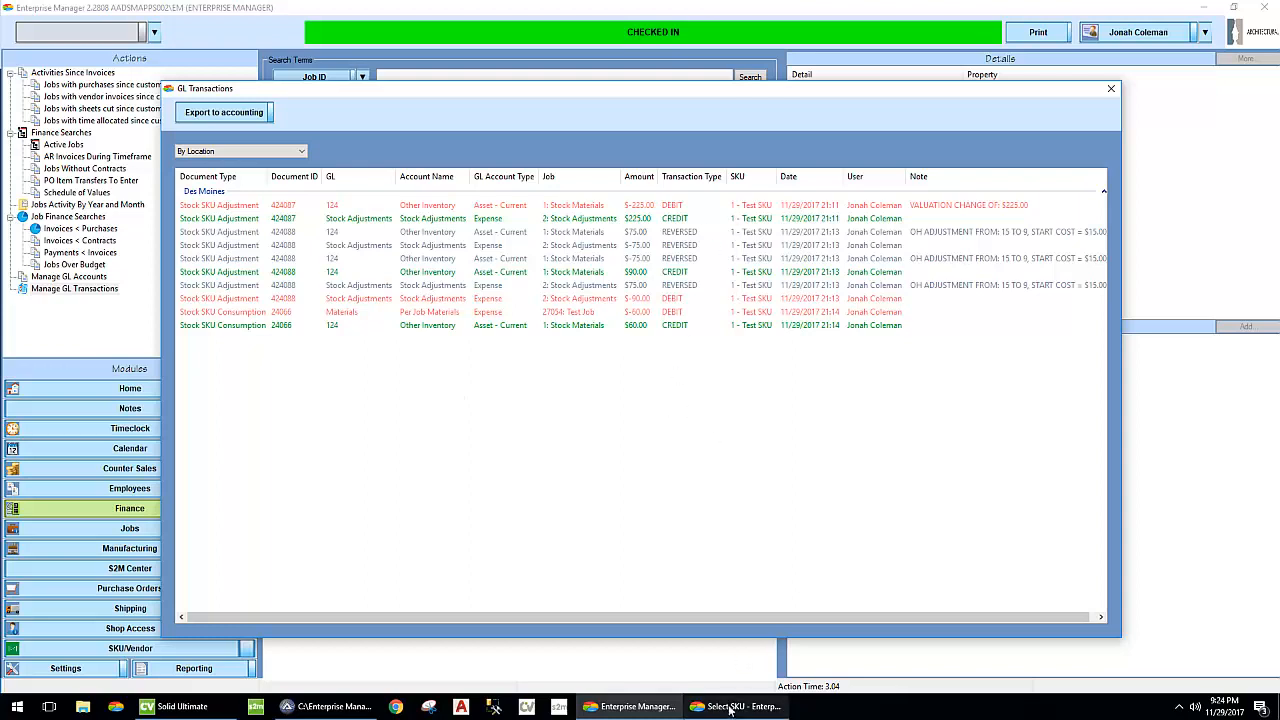
mouse_move(731, 707)
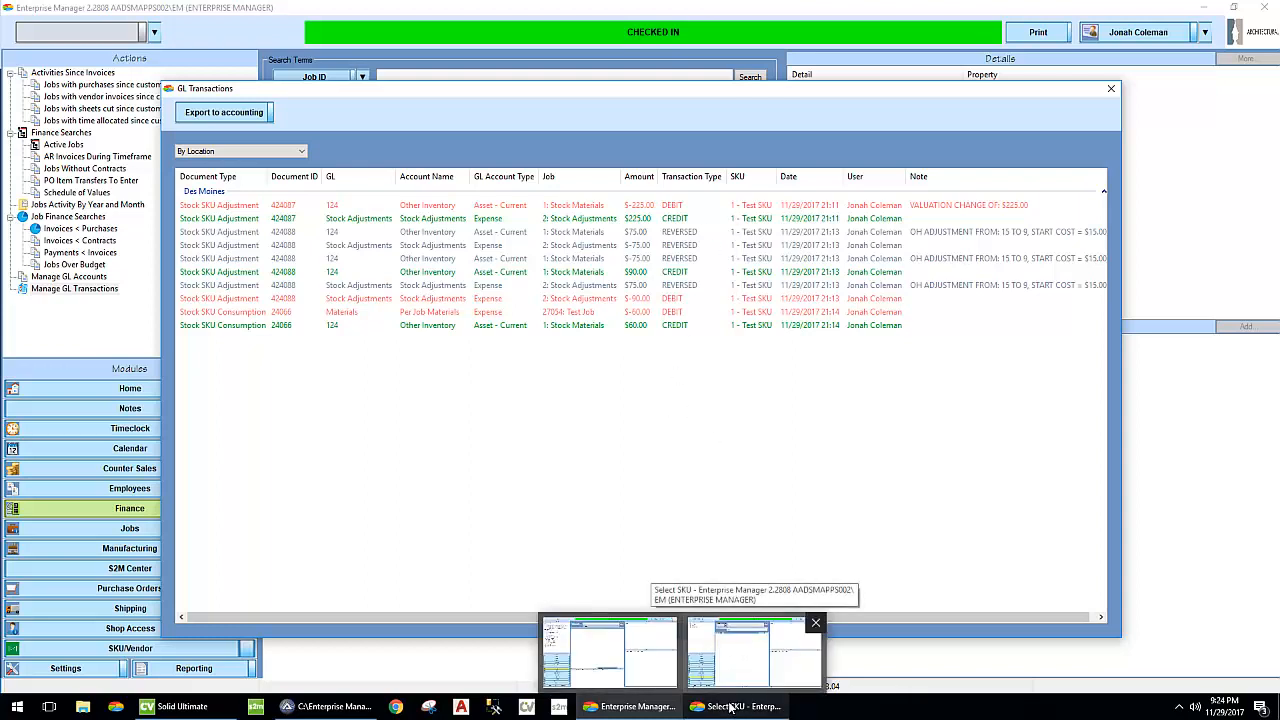
click(731, 707)
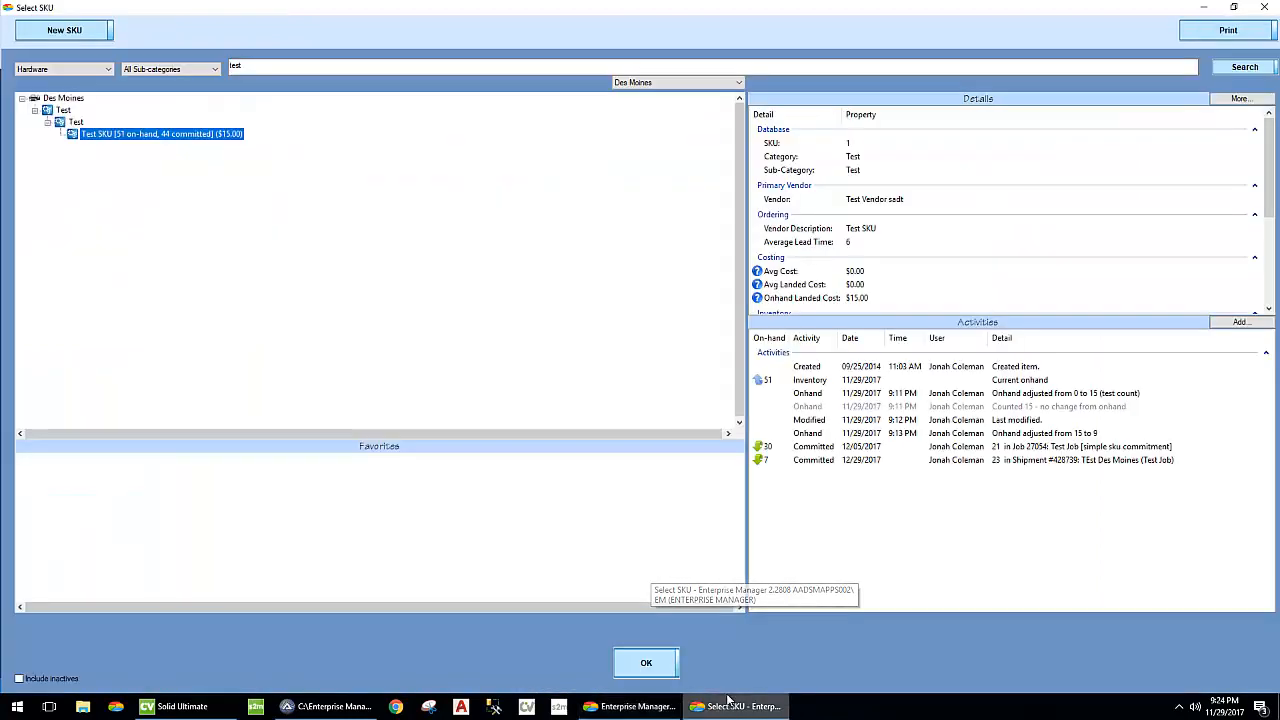
double_click(9, 7)
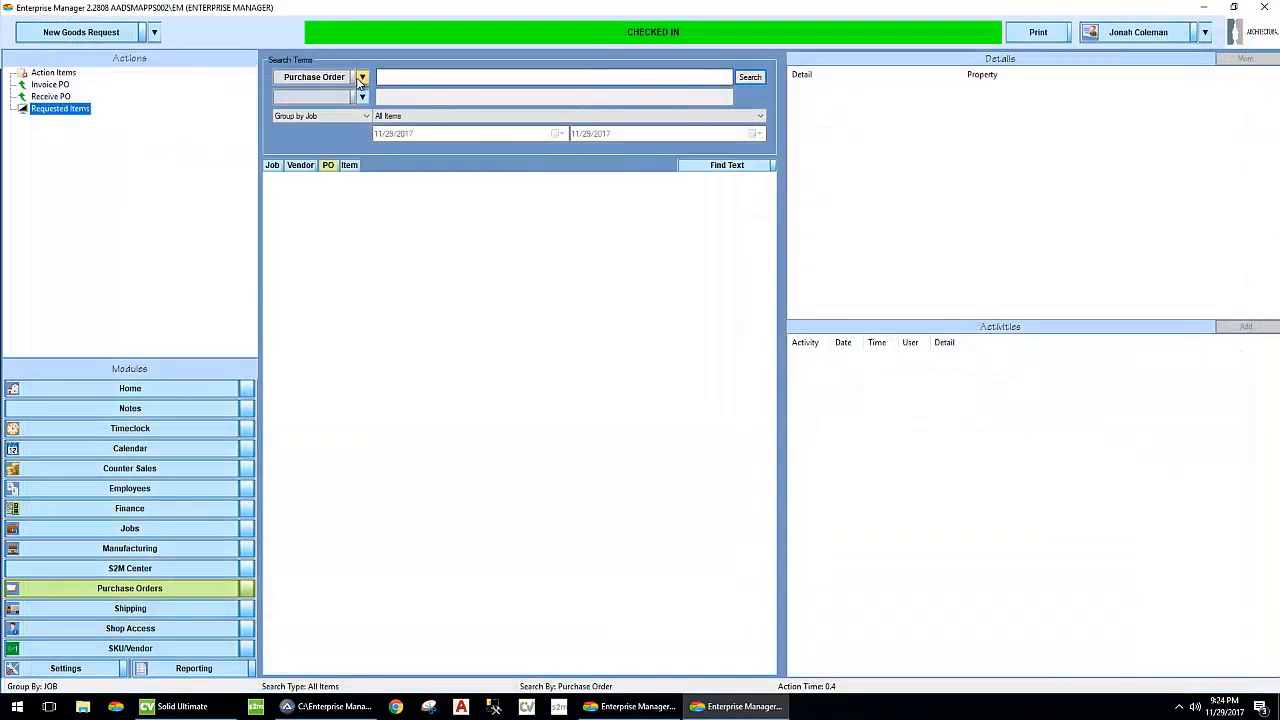
- Search the purchase orders by SKU ID 1 and expand the Stock Materials results
click(362, 78)
click(386, 214)
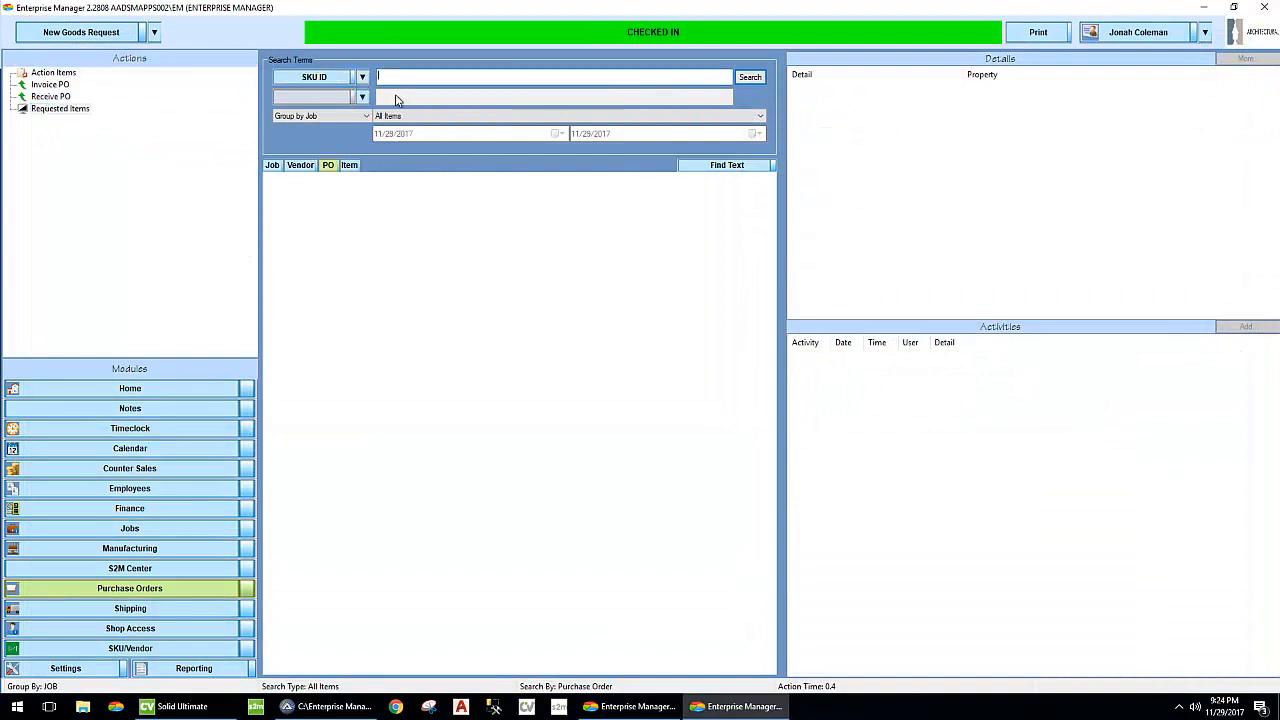
text(1)
key(Return)
click(279, 185)
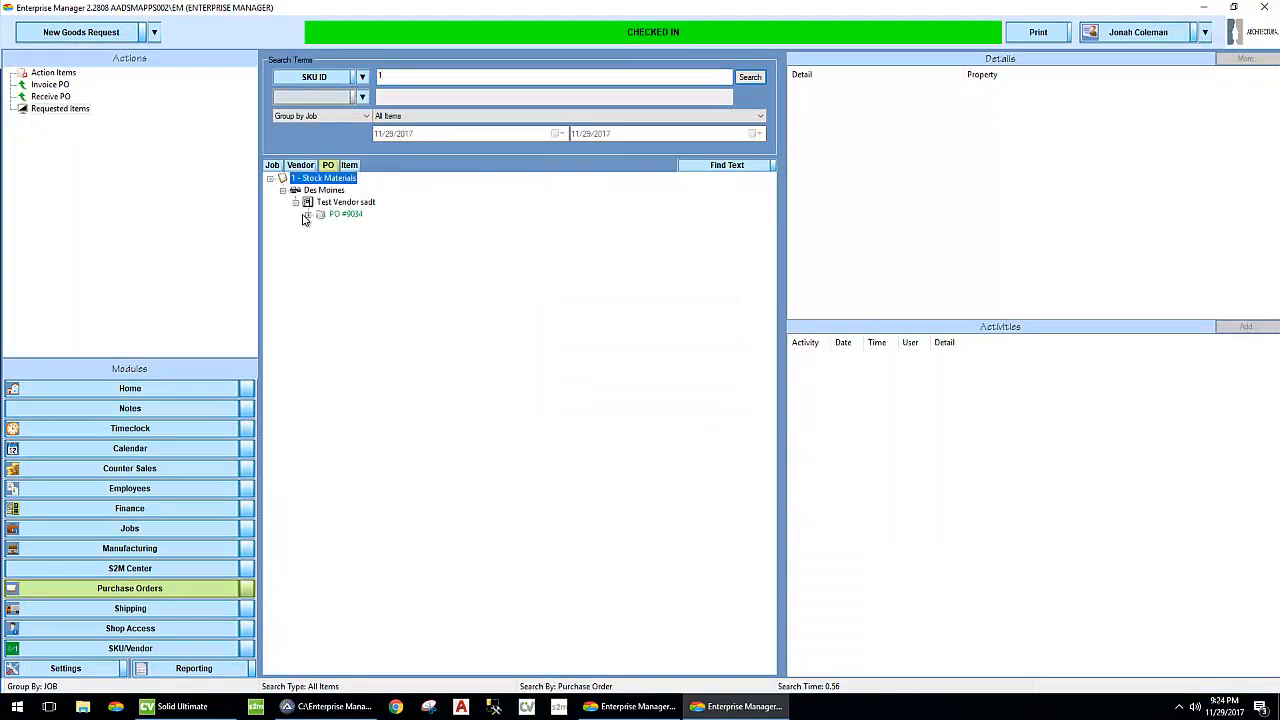
- Start an invoice for the Test Vendor sadt purchase order and invoice 46 Test SKUs at a cost of $155.00 each
right_click(356, 218)
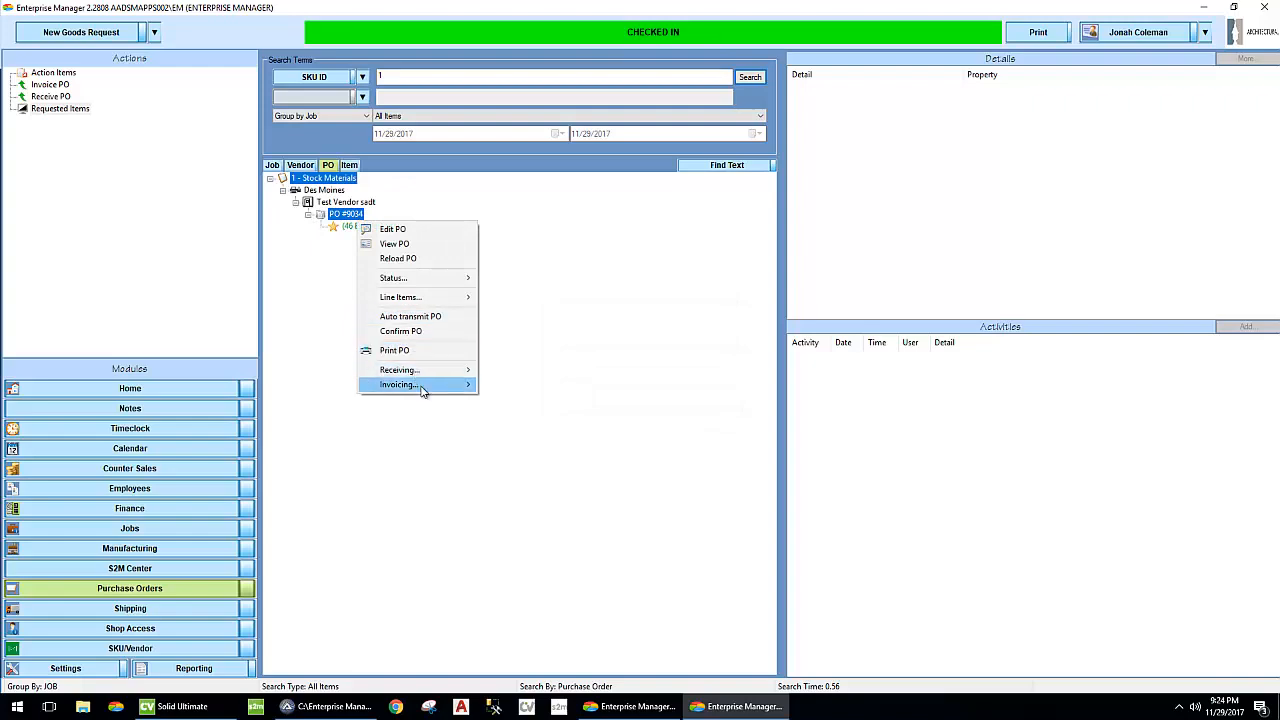
mouse_move(420, 384)
click(514, 382)
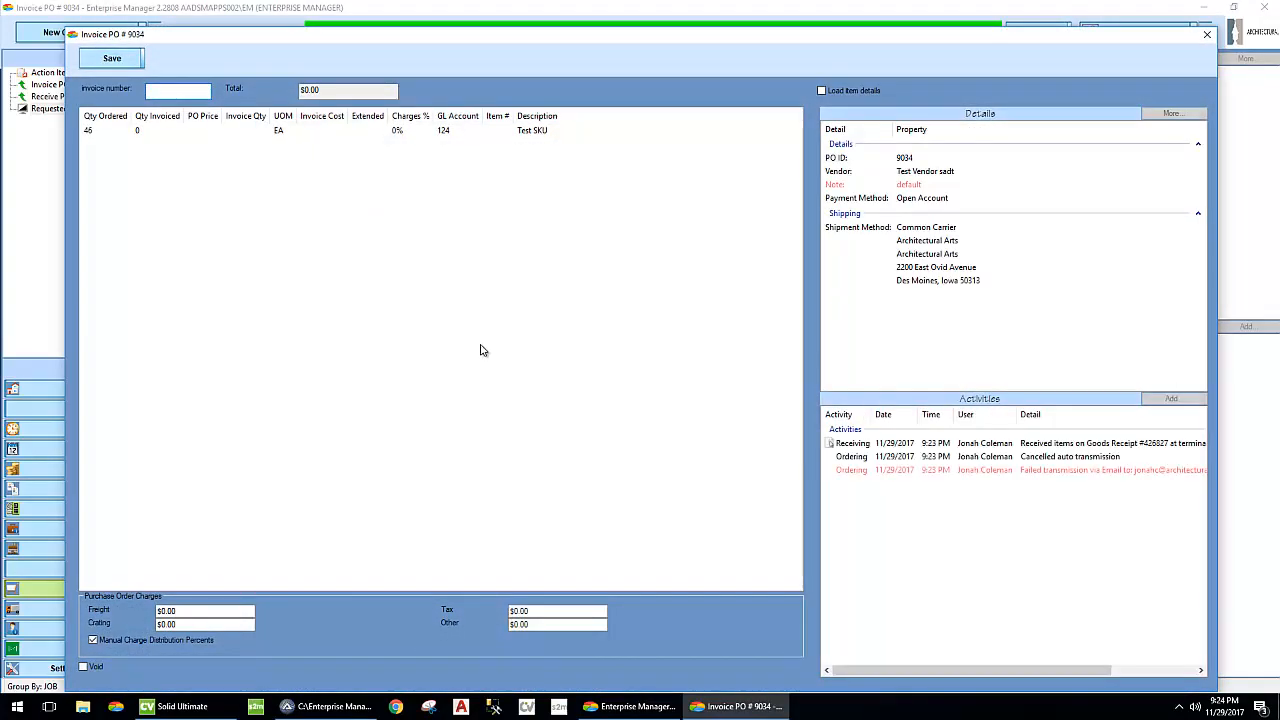
click(160, 133)
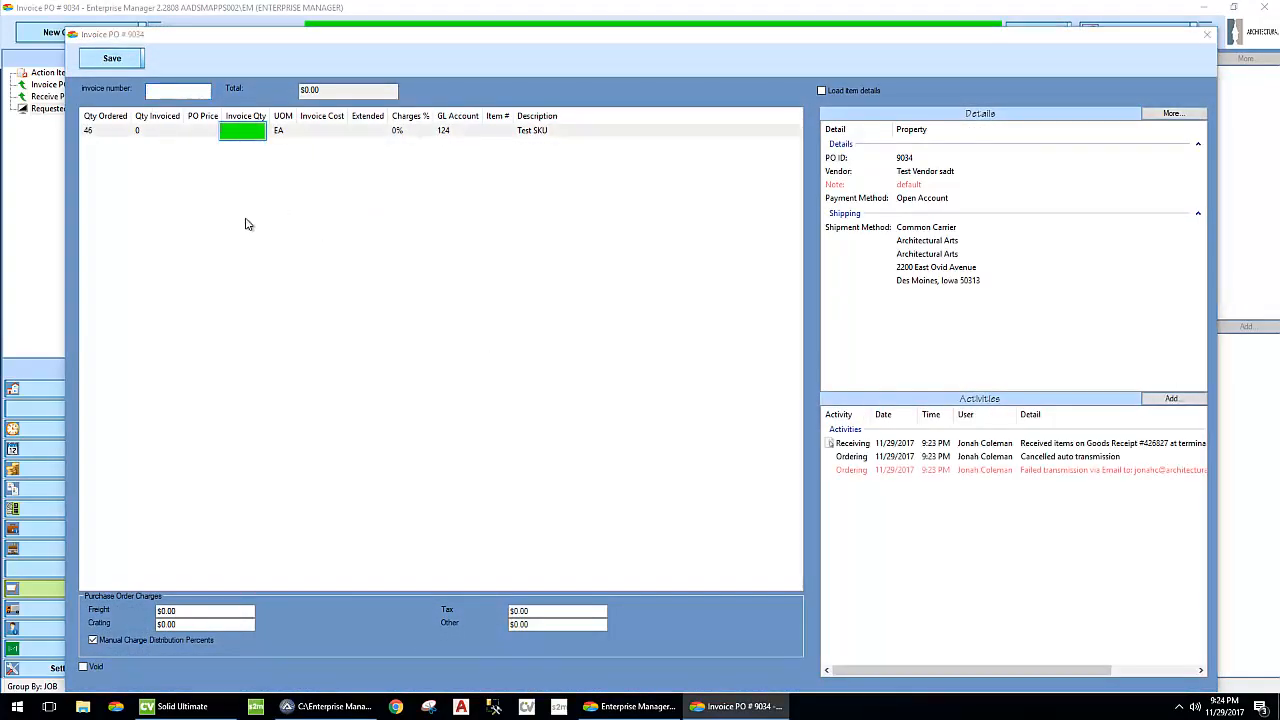
key(Tab)
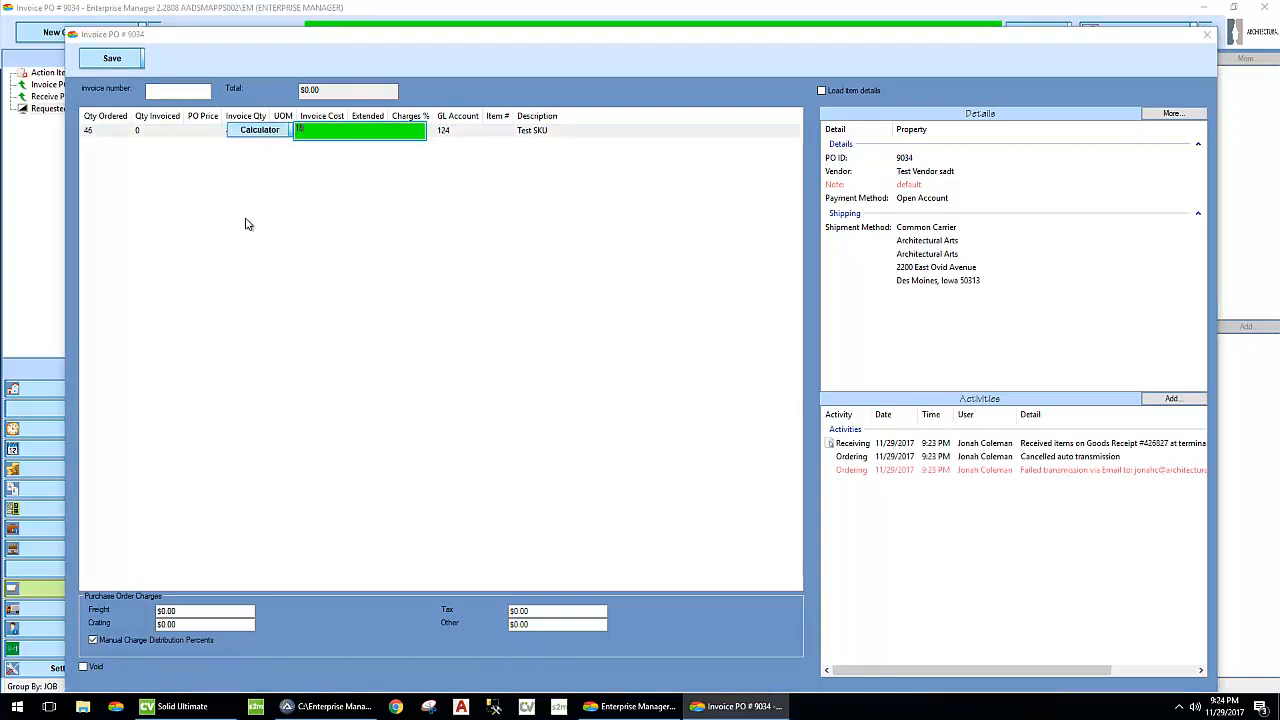
click(528, 341)
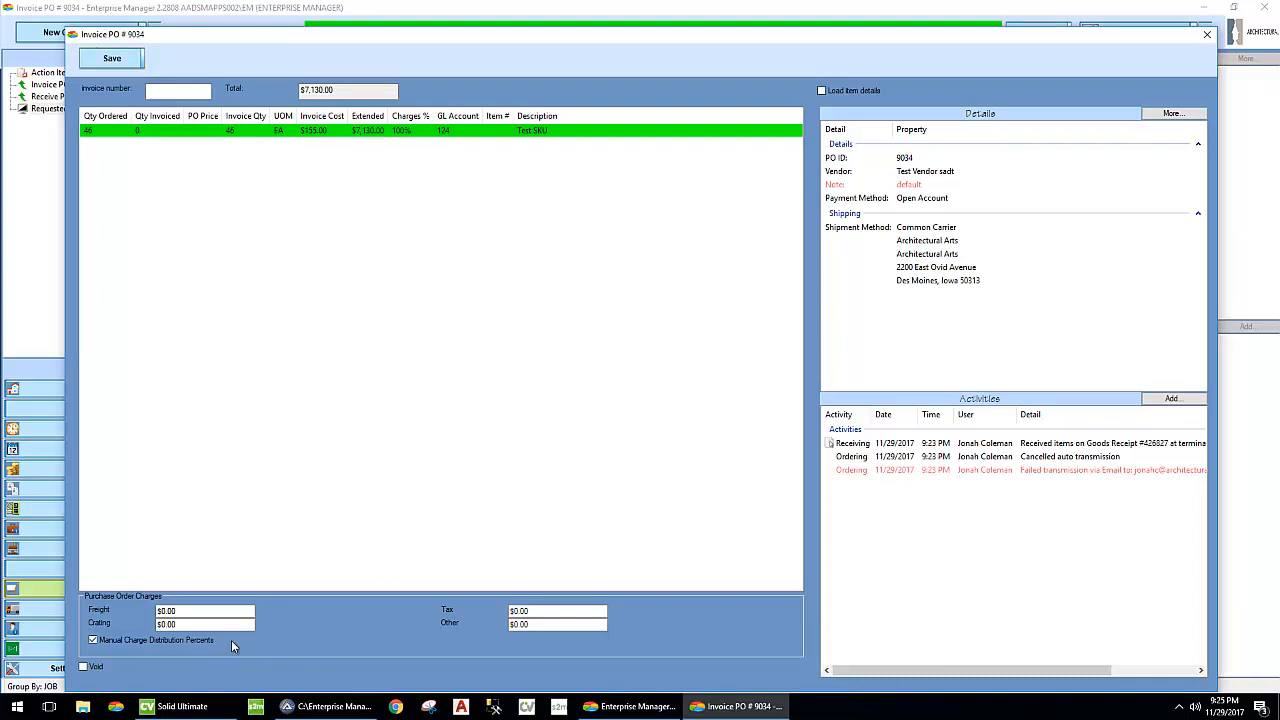
- Add a $46.00 freight charge to the purchase order invoice, then save and accept the invoice
click(205, 612)
text(46)
click(112, 58)
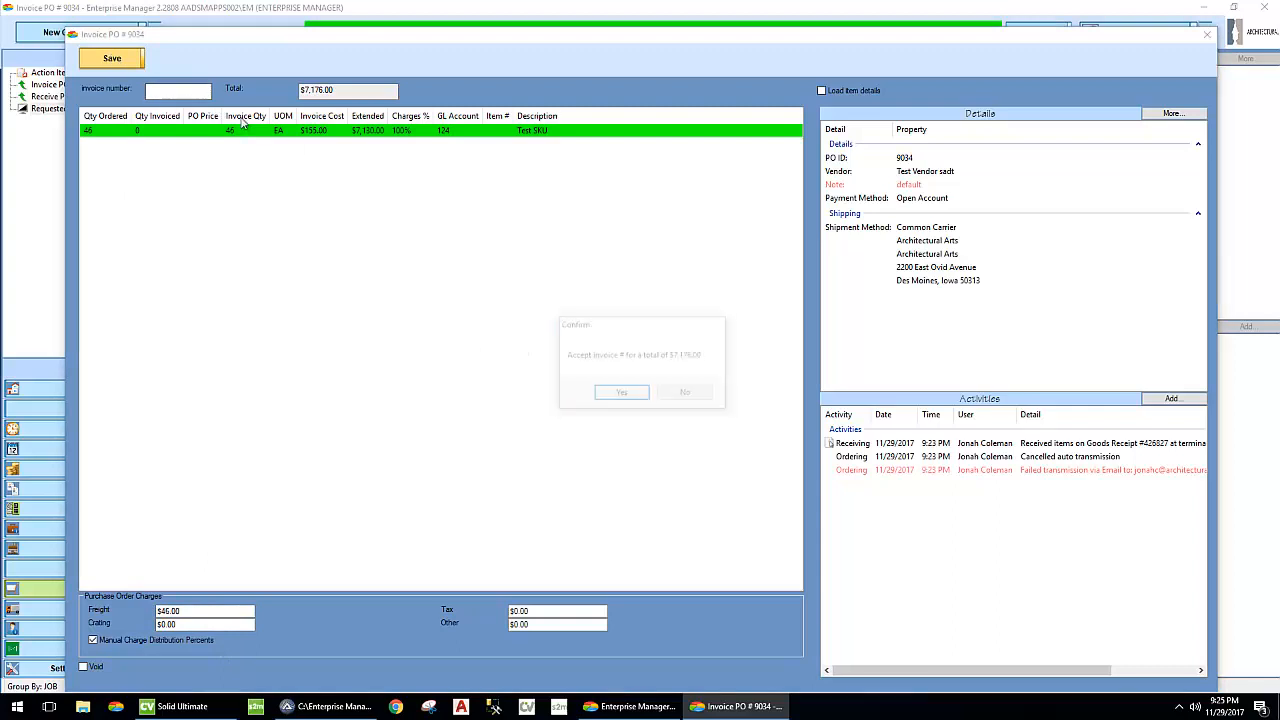
click(622, 394)
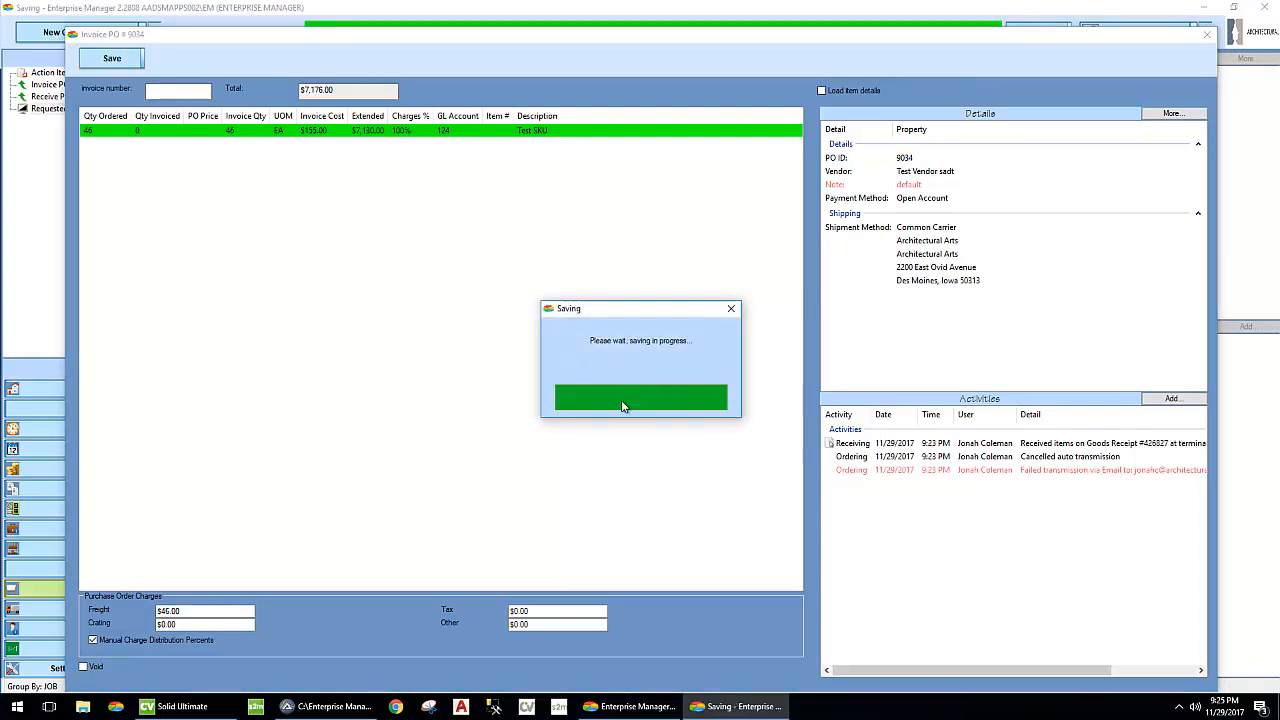
- Review the invoice in the AP Invoice Worksheet and leave the worksheet without entering it in accounting
click(638, 428)
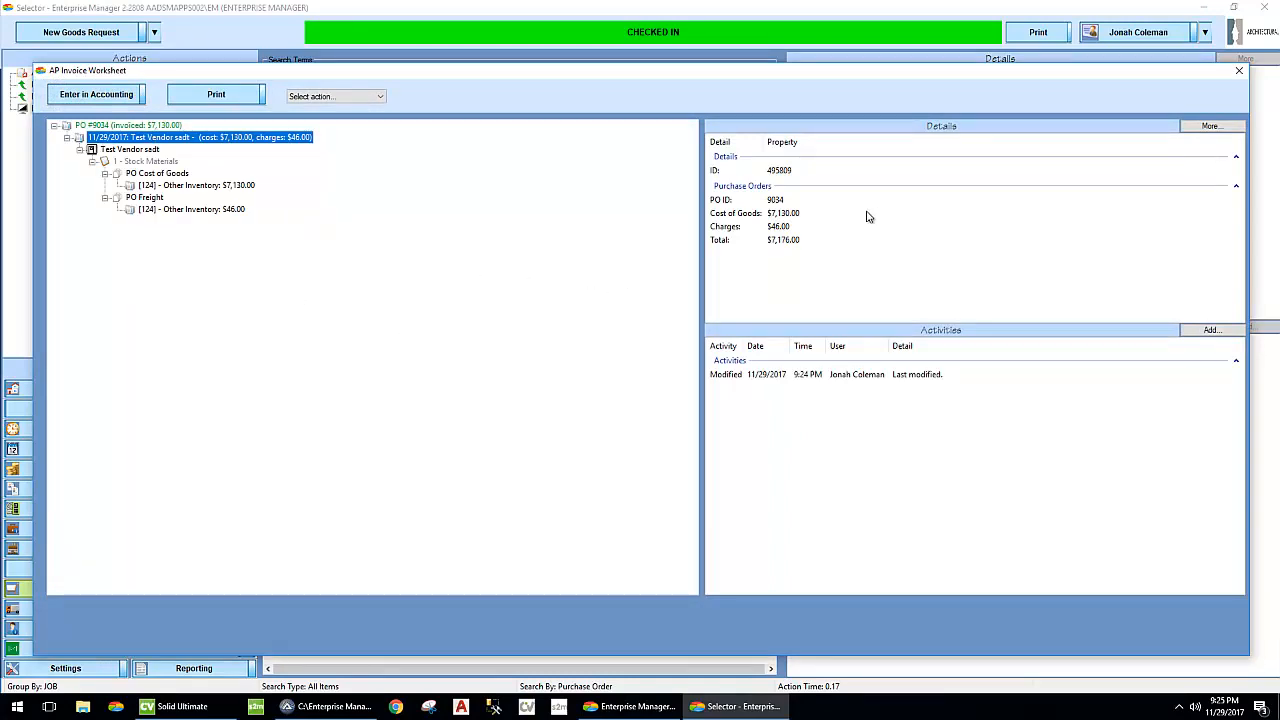
click(1239, 72)
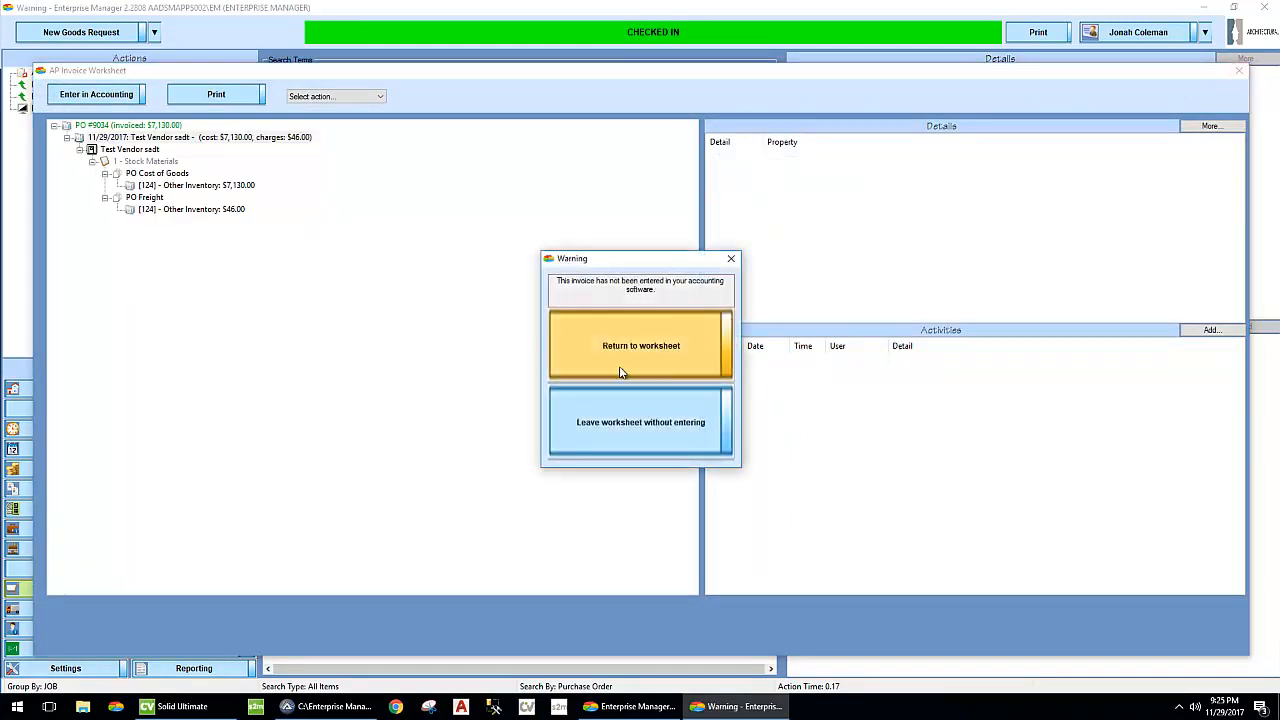
click(642, 447)
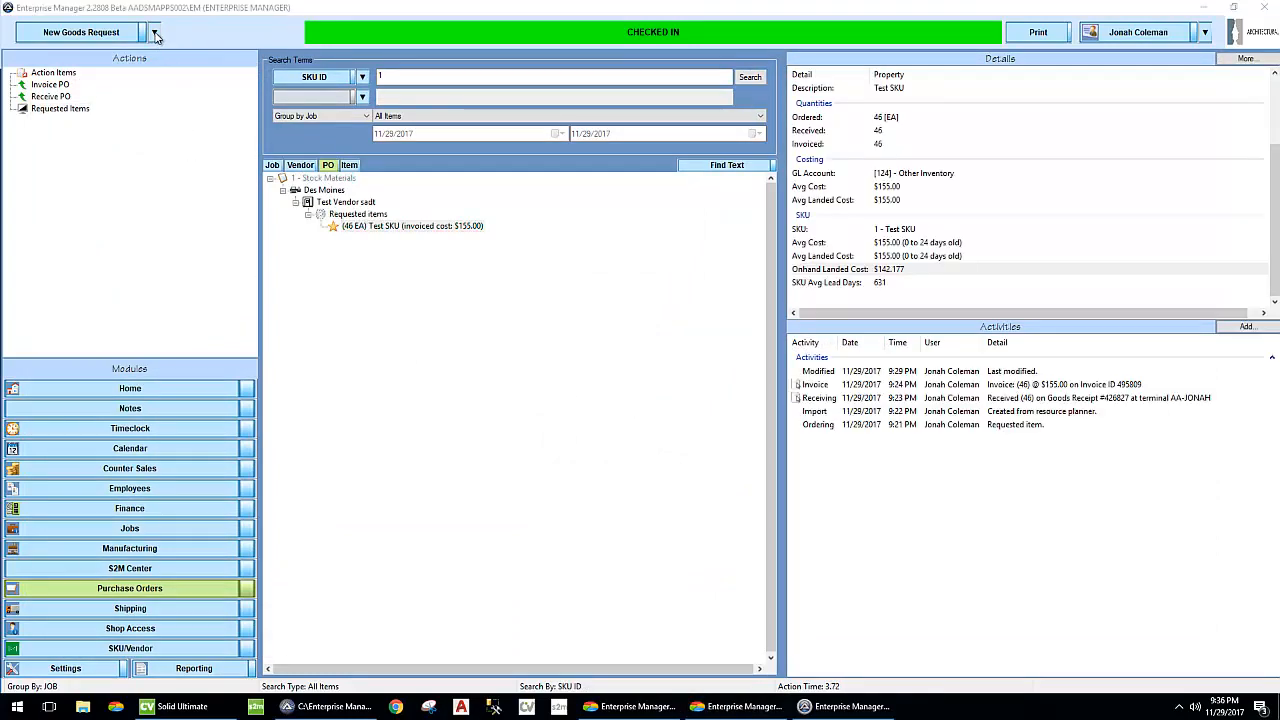
- Look up the Test SKU again and examine its onhand landed cost and average landed cost
click(155, 33)
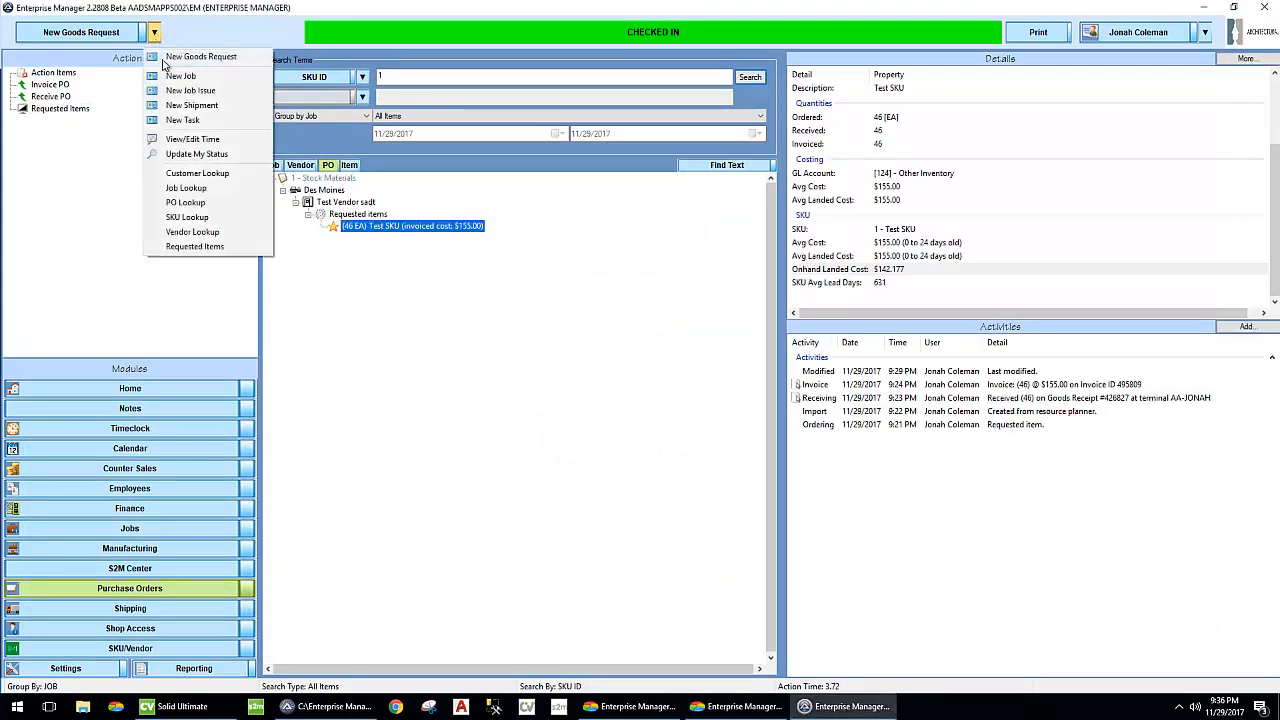
click(188, 217)
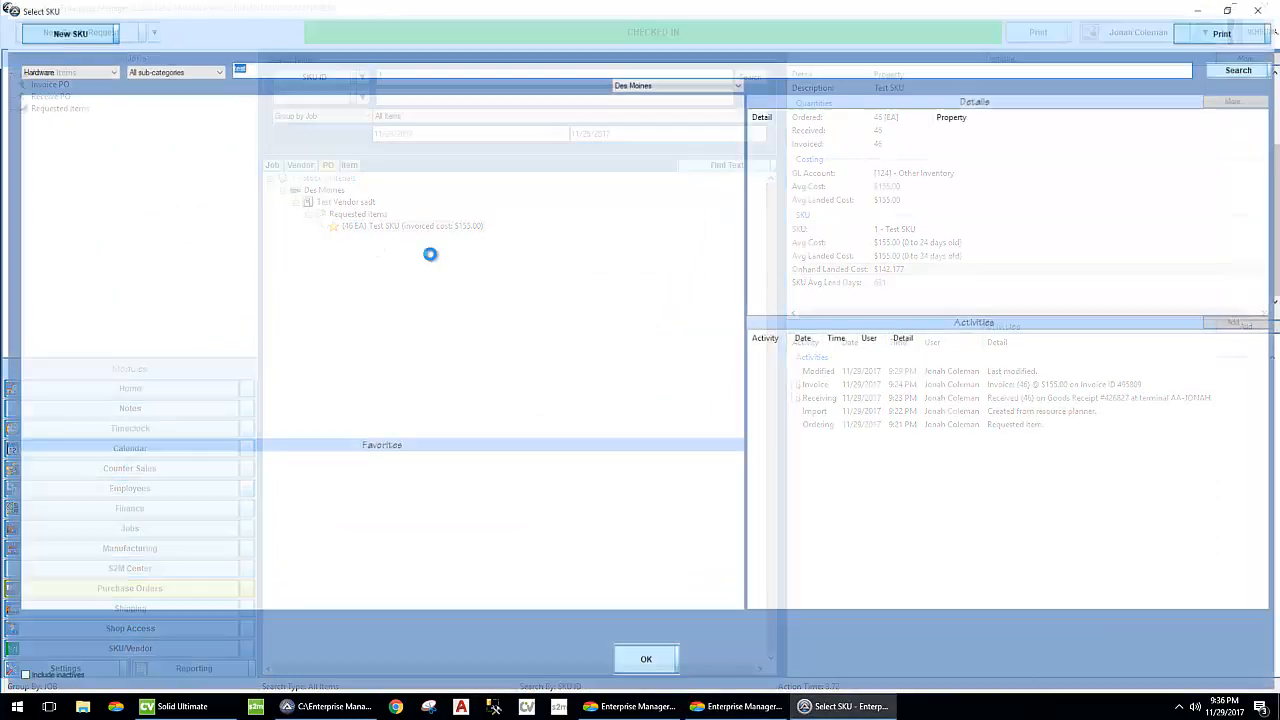
click(1265, 70)
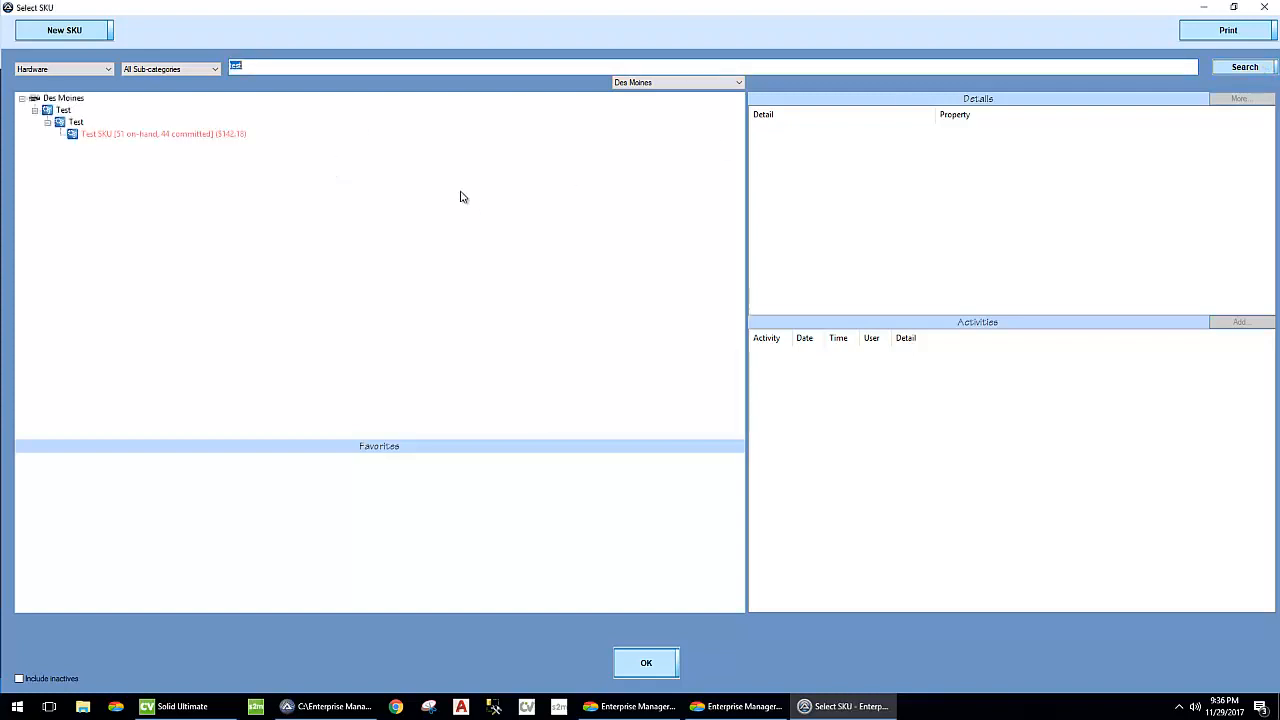
click(223, 134)
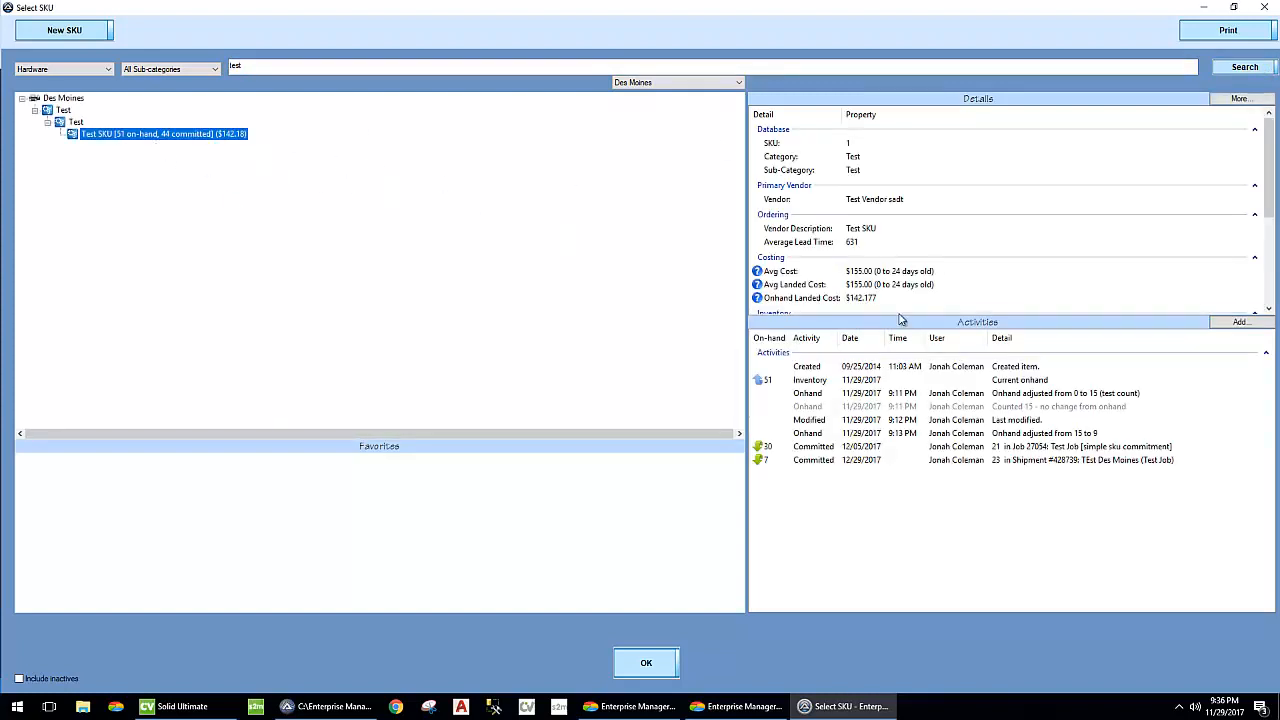
scroll(871, 277, down, 2)
click(815, 222)
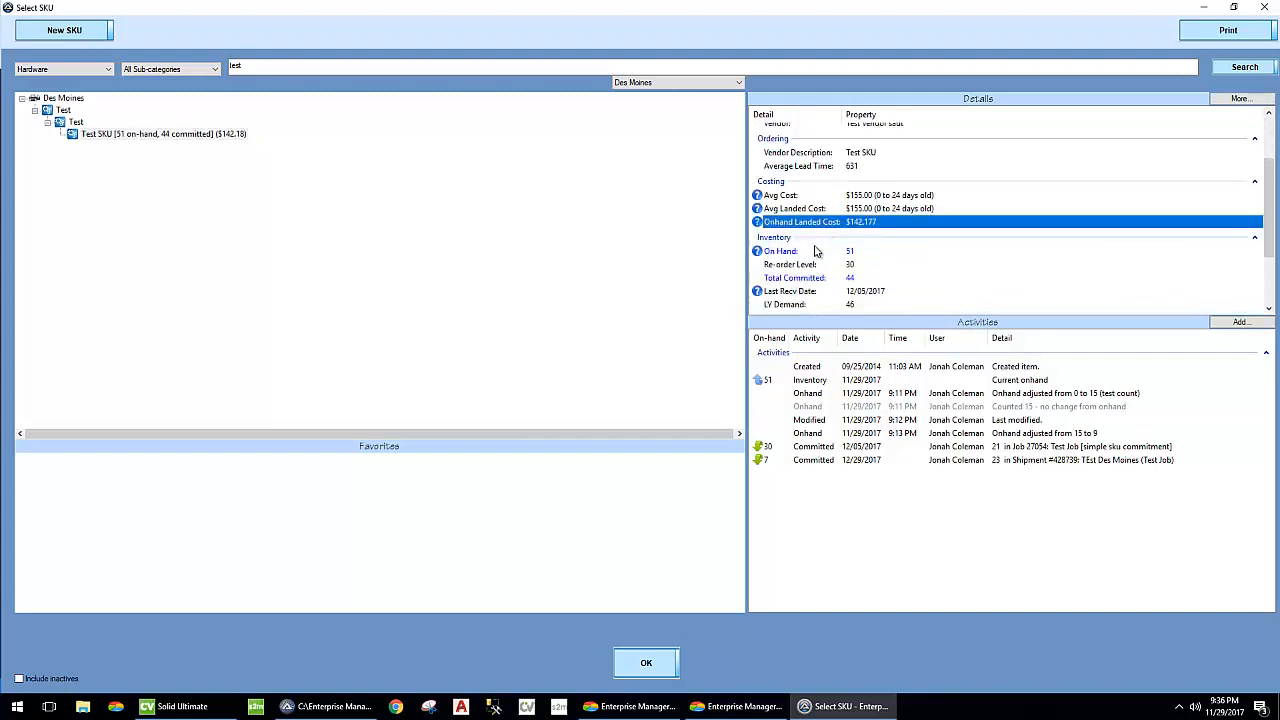
click(838, 209)
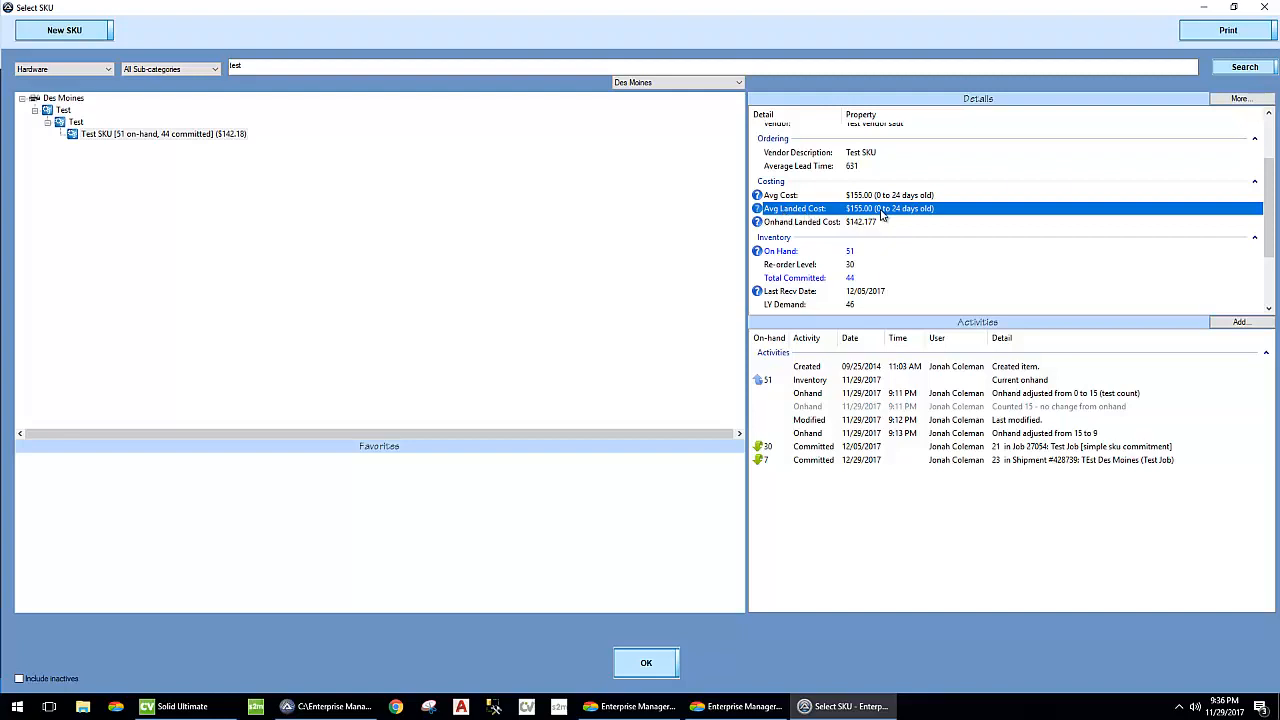
- Compare the Test SKU's average cost with its onhand landed cost
click(781, 196)
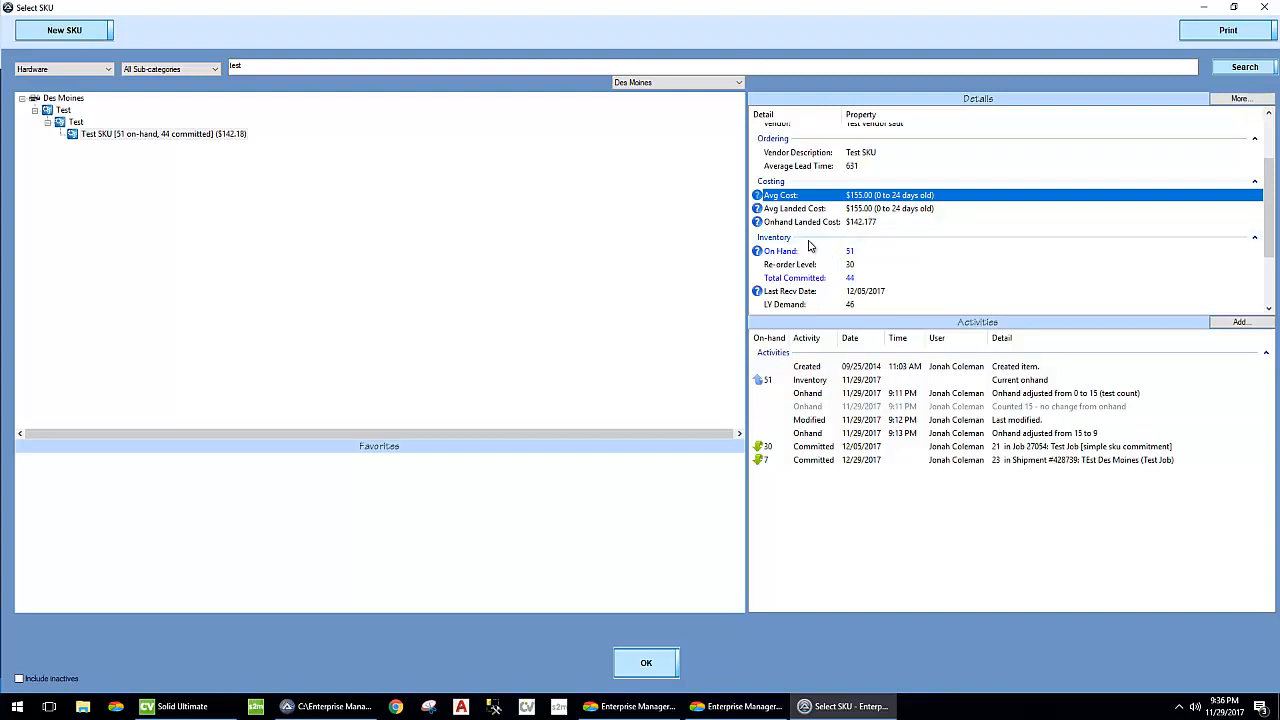
click(860, 222)
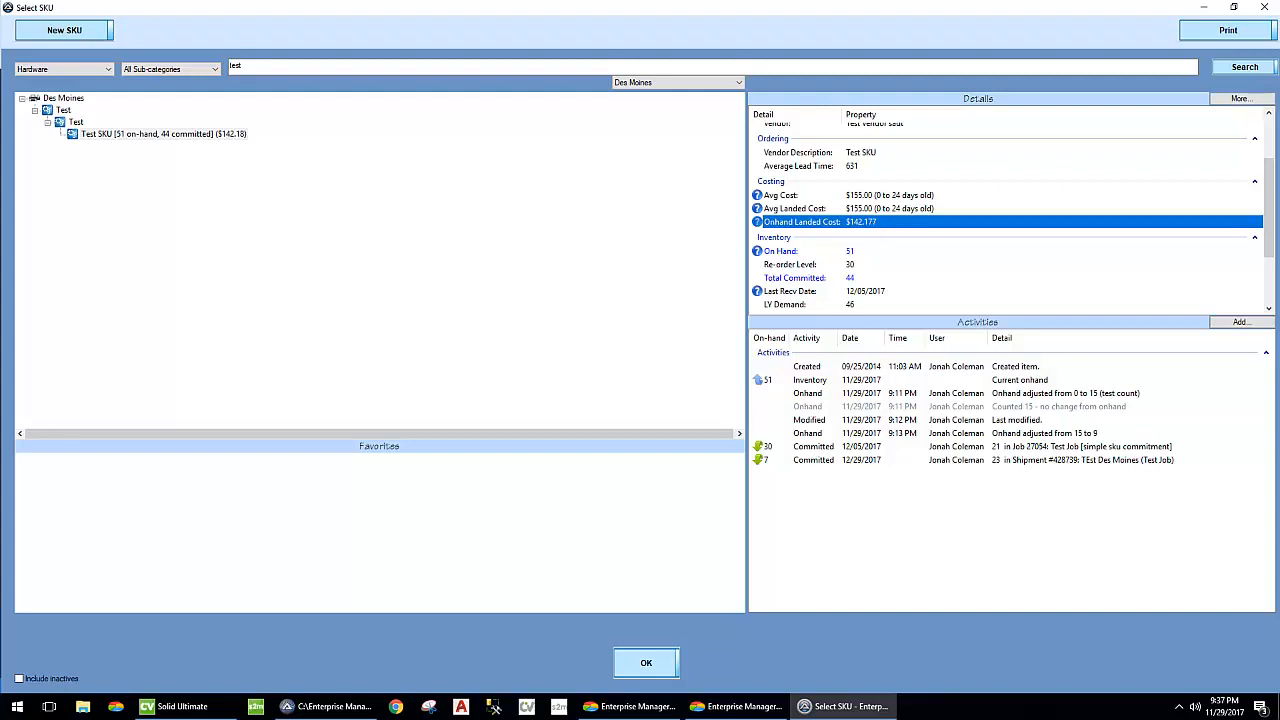
click(631, 190)
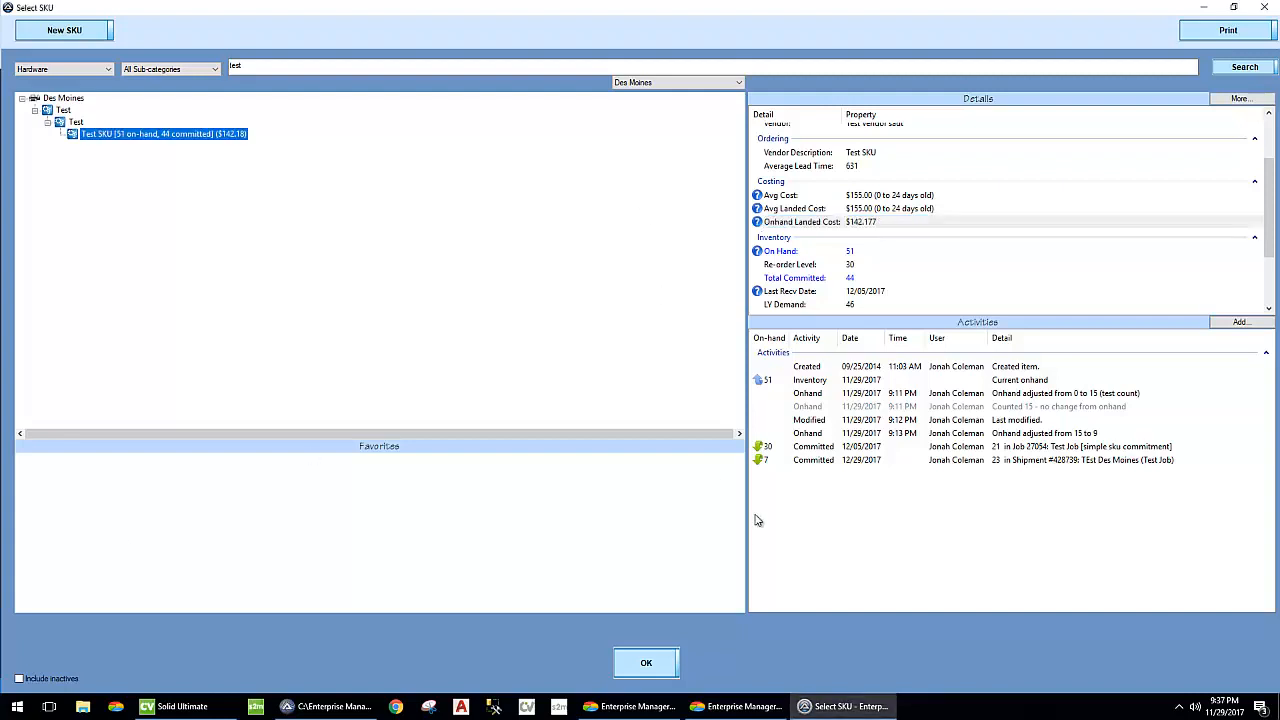
- Look up job 27054 in the Jobs module and load its stock SKU consumption
click(651, 705)
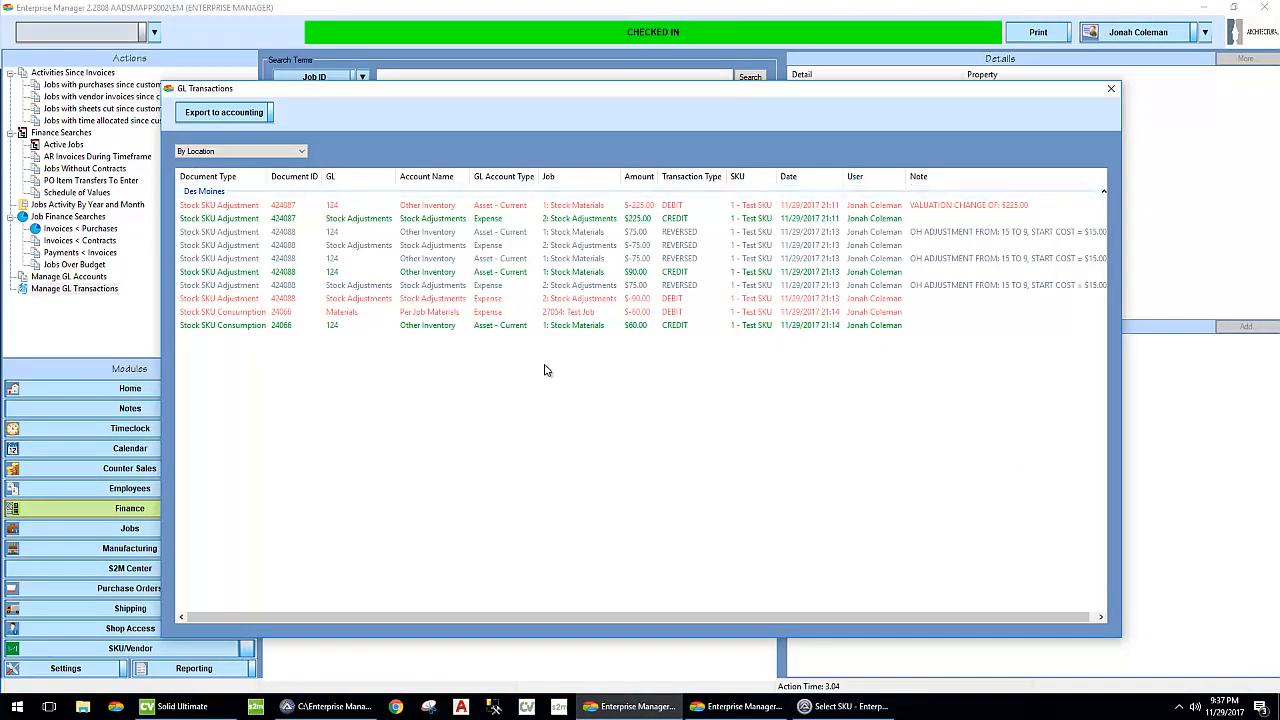
click(740, 706)
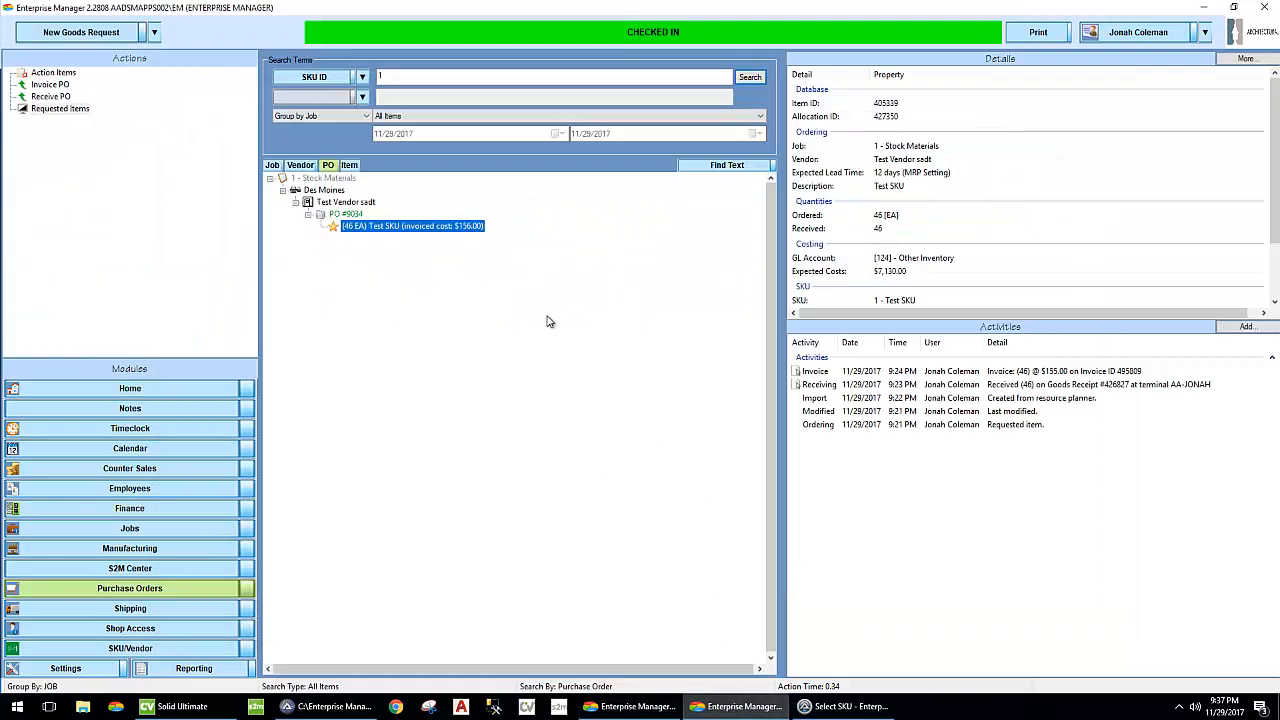
click(179, 532)
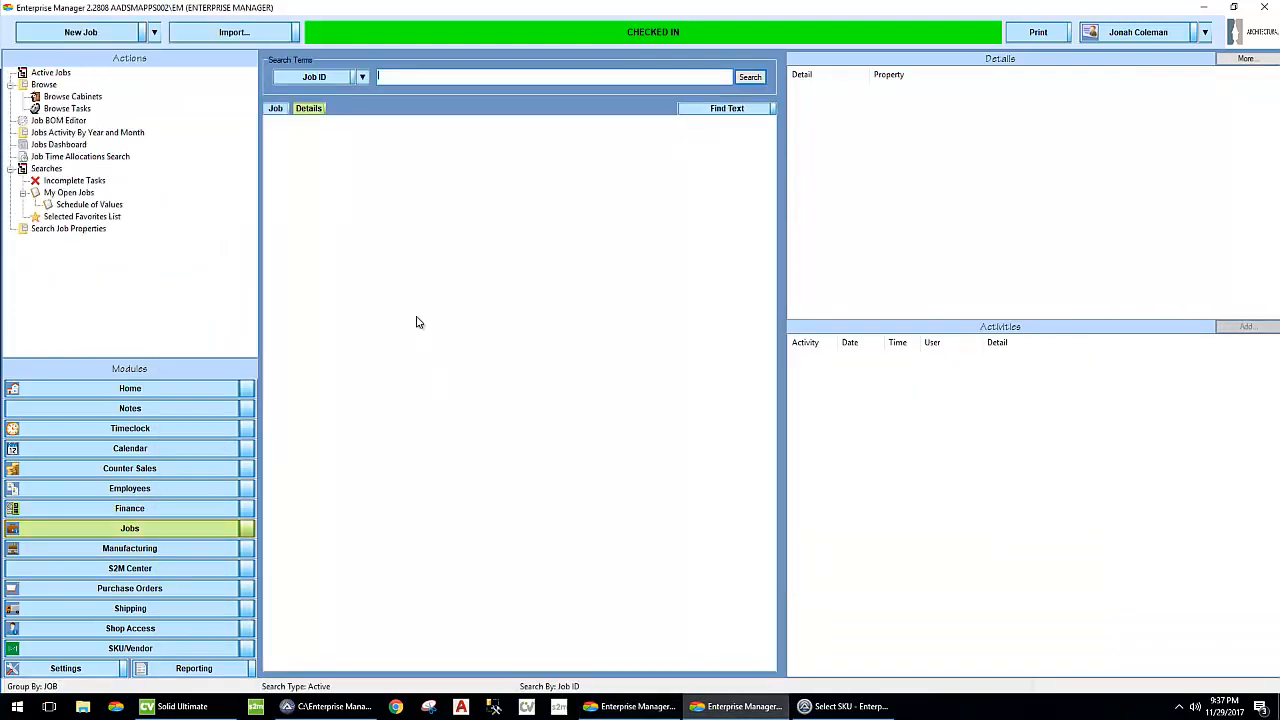
text(27054)
key(Return)
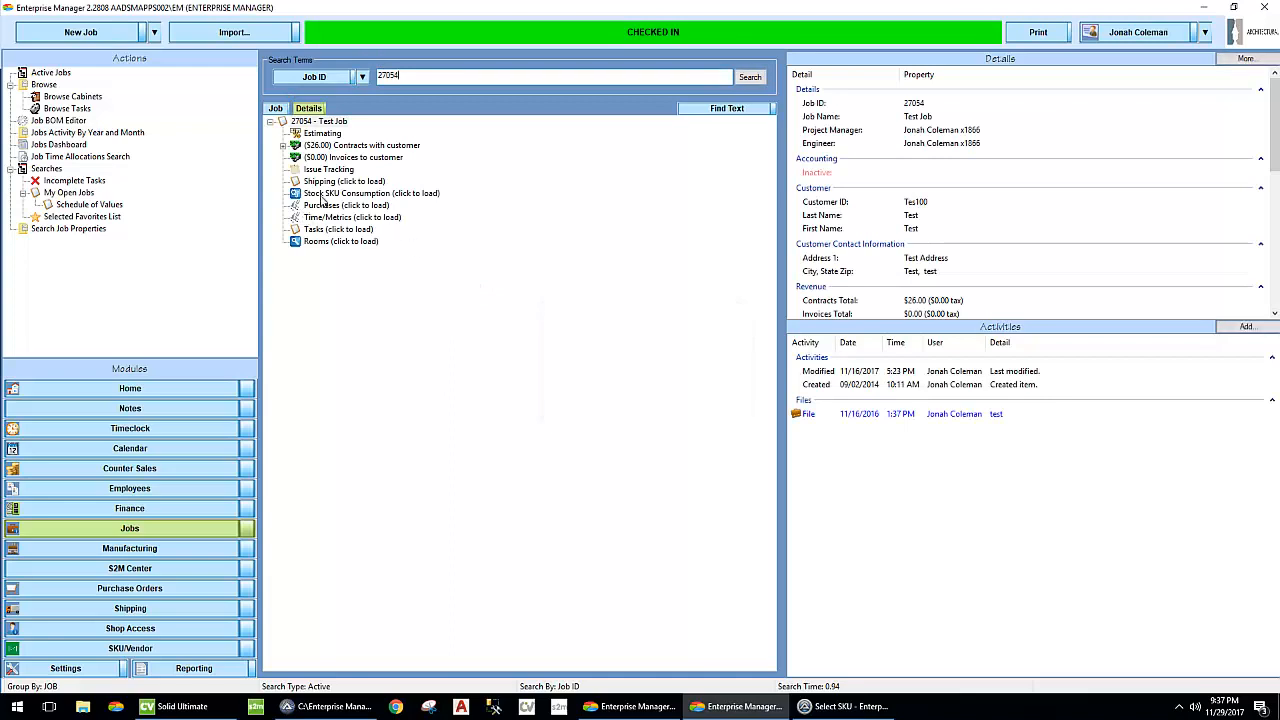
click(333, 193)
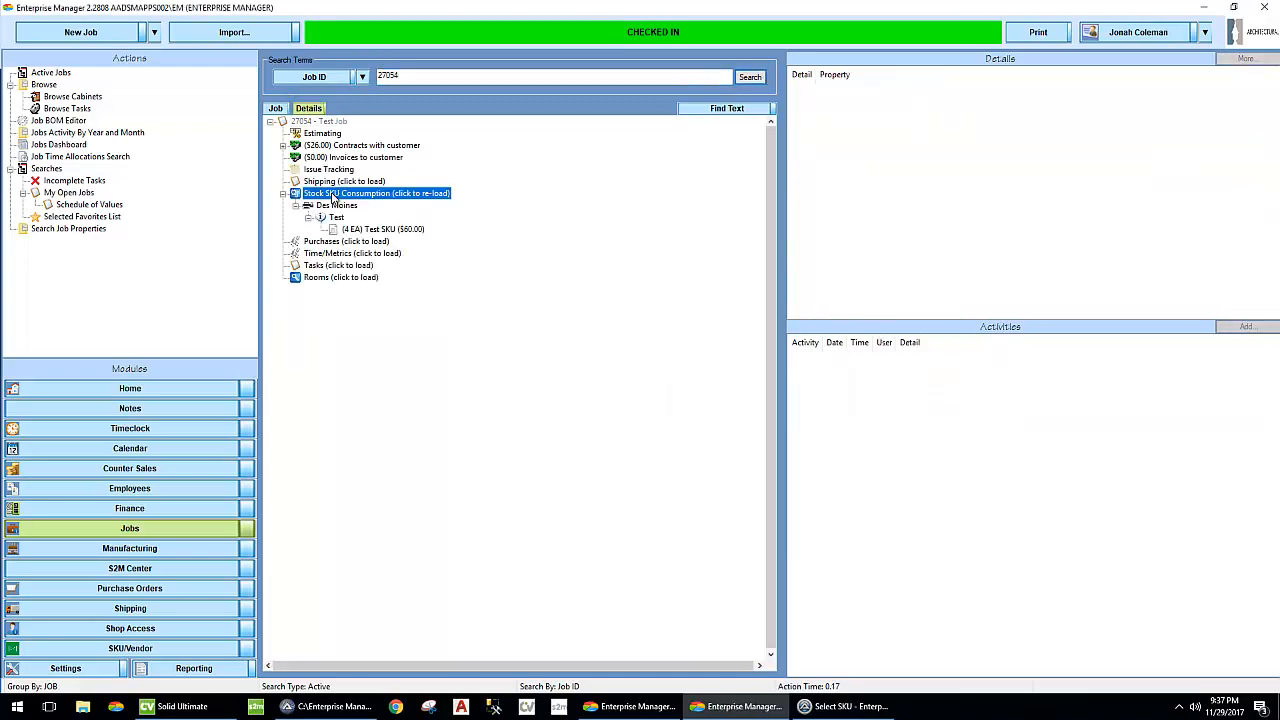
- Return 4 Test SKUs from the job's consumption to stock and reload the stock SKU consumption
right_click(375, 234)
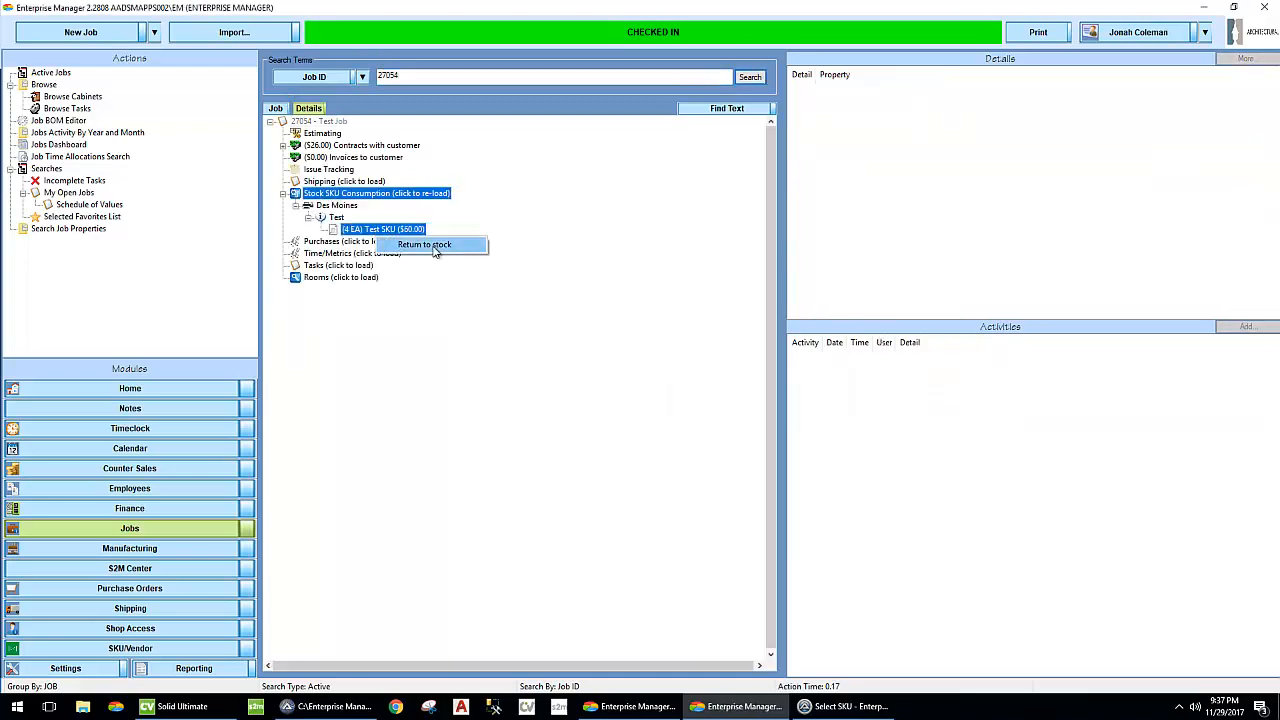
click(433, 246)
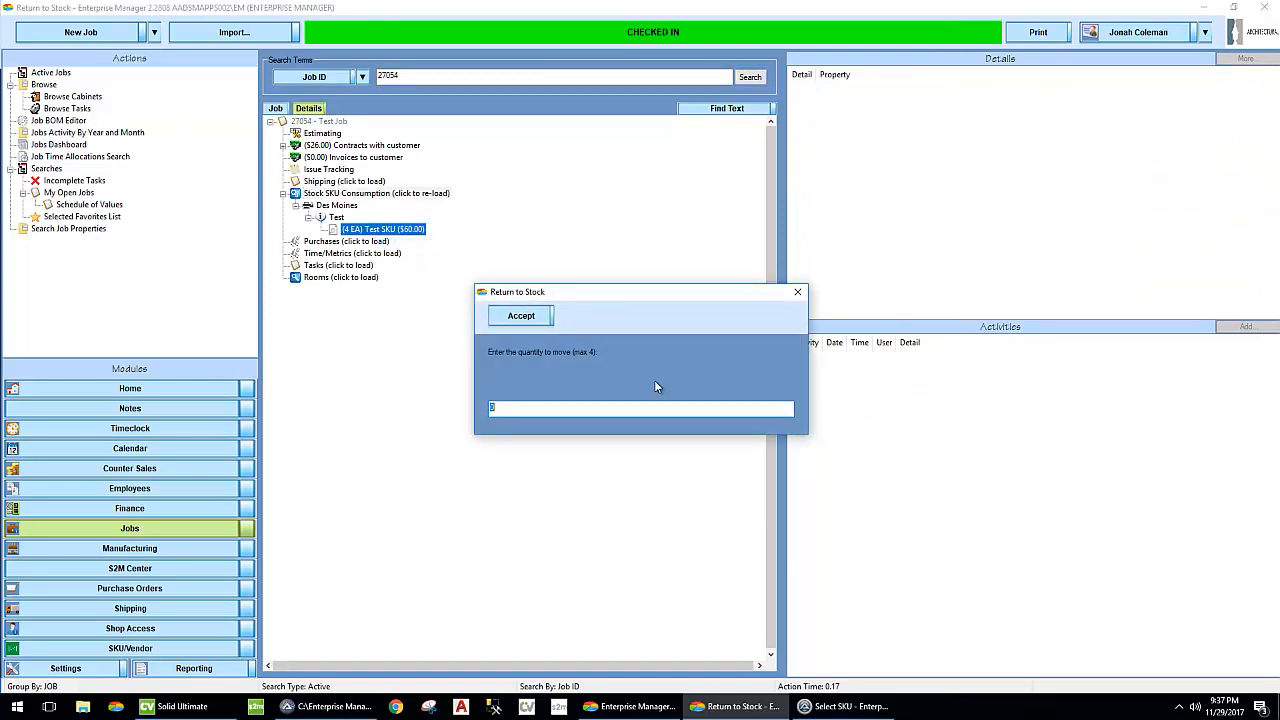
text(4)
key(Return)
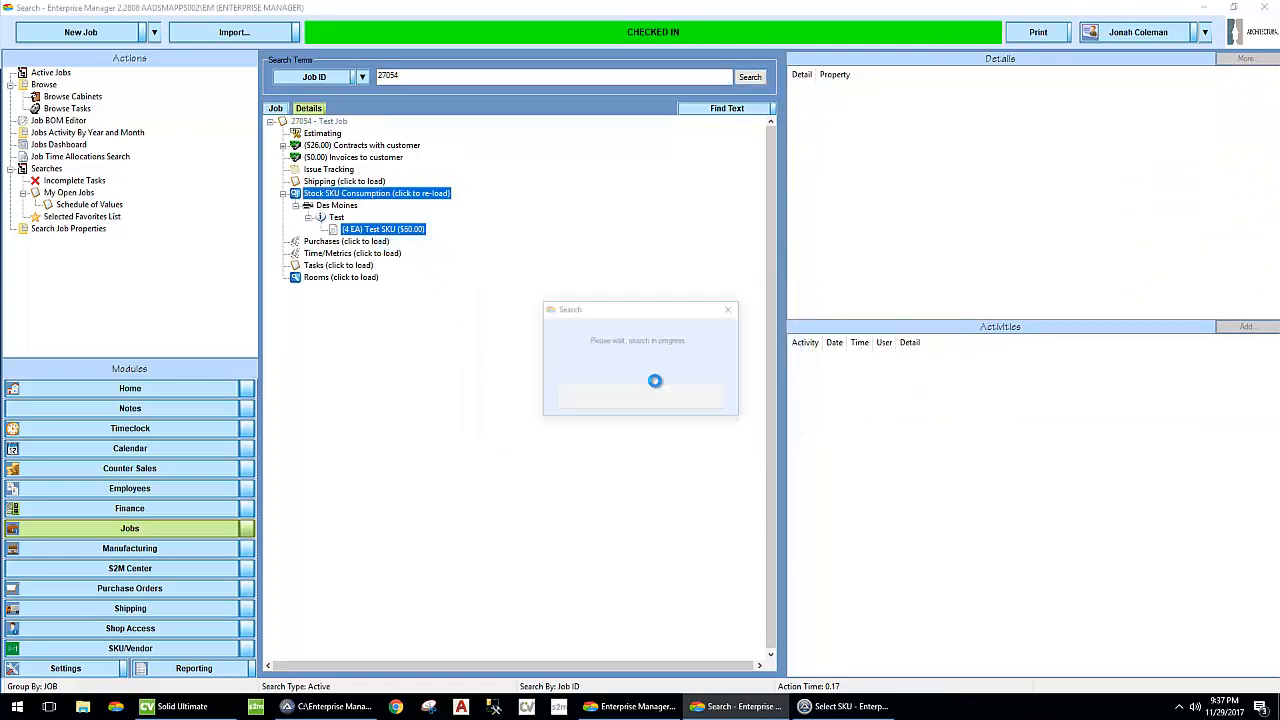
click(430, 195)
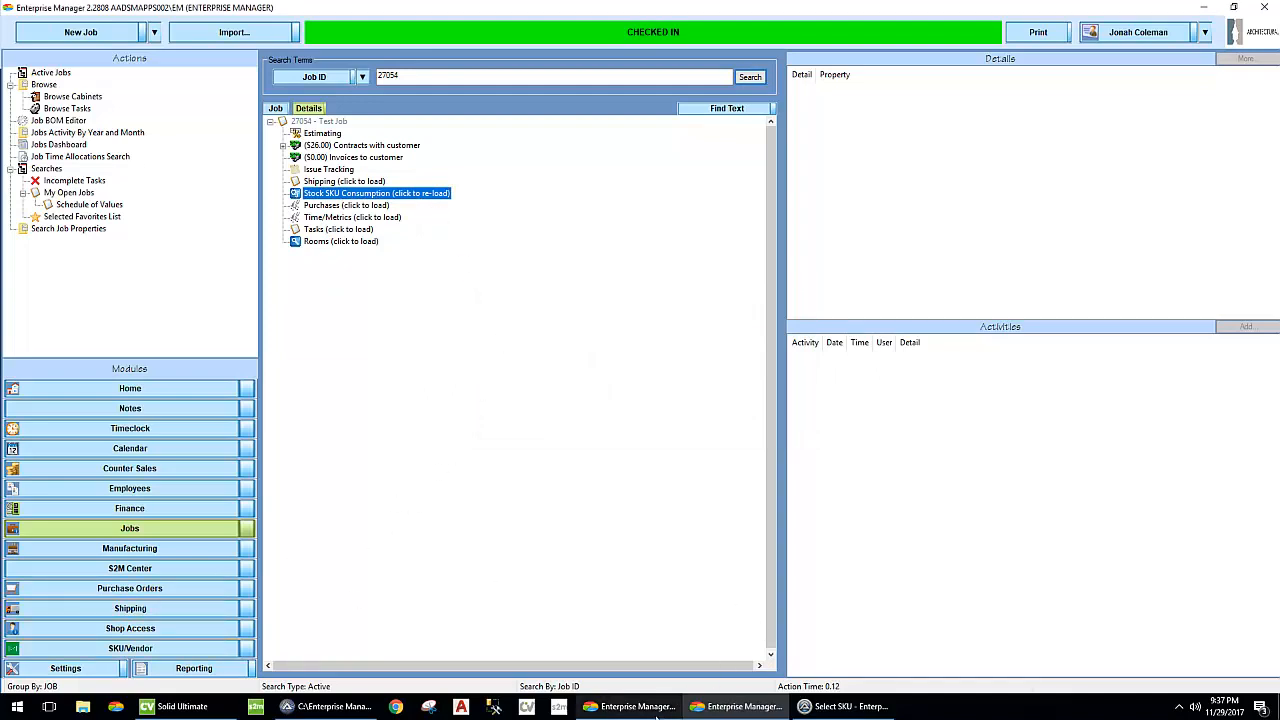
- Look up the Test SKU and allocate 100 from Des Moines stock to job 27054
click(155, 32)
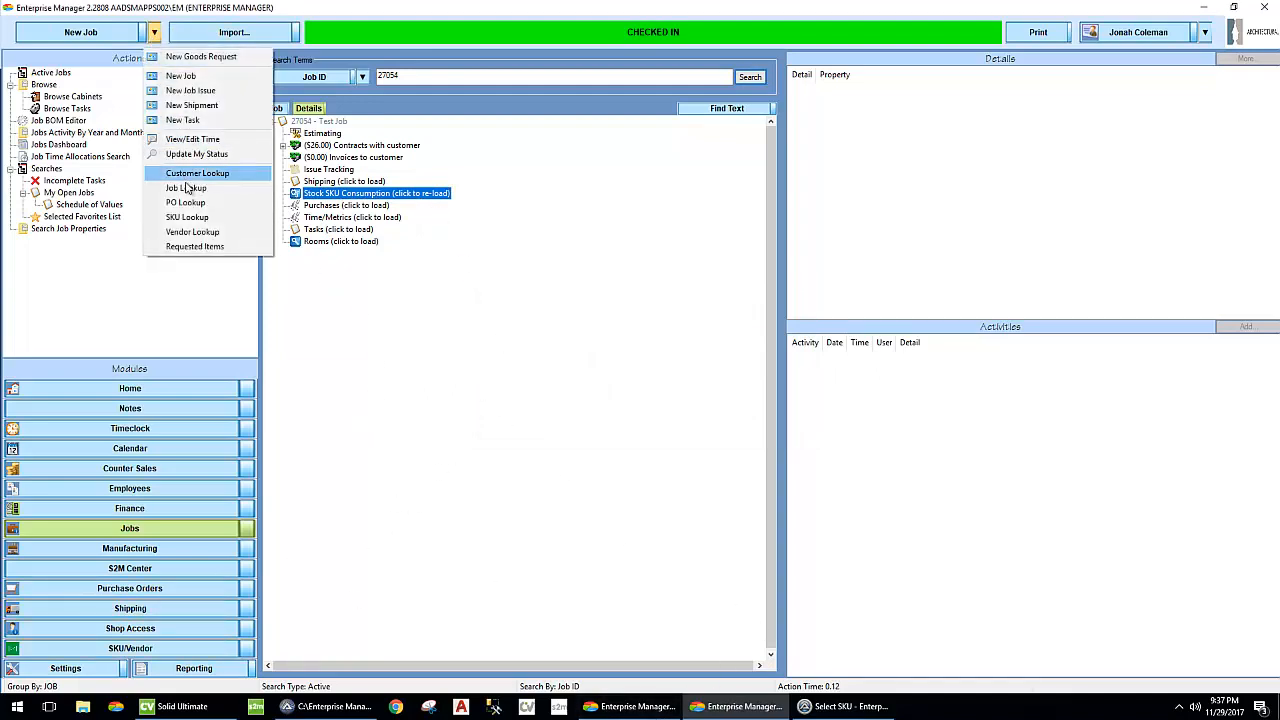
click(186, 218)
right_click(157, 136)
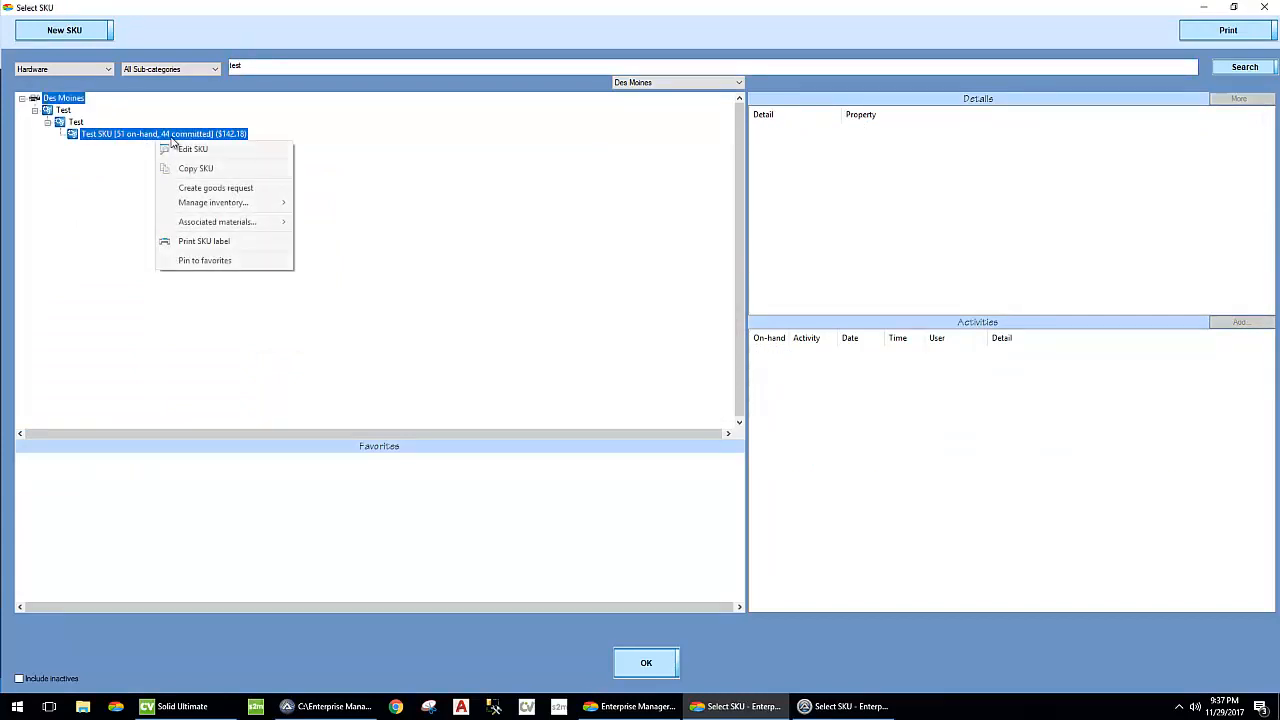
mouse_move(235, 202)
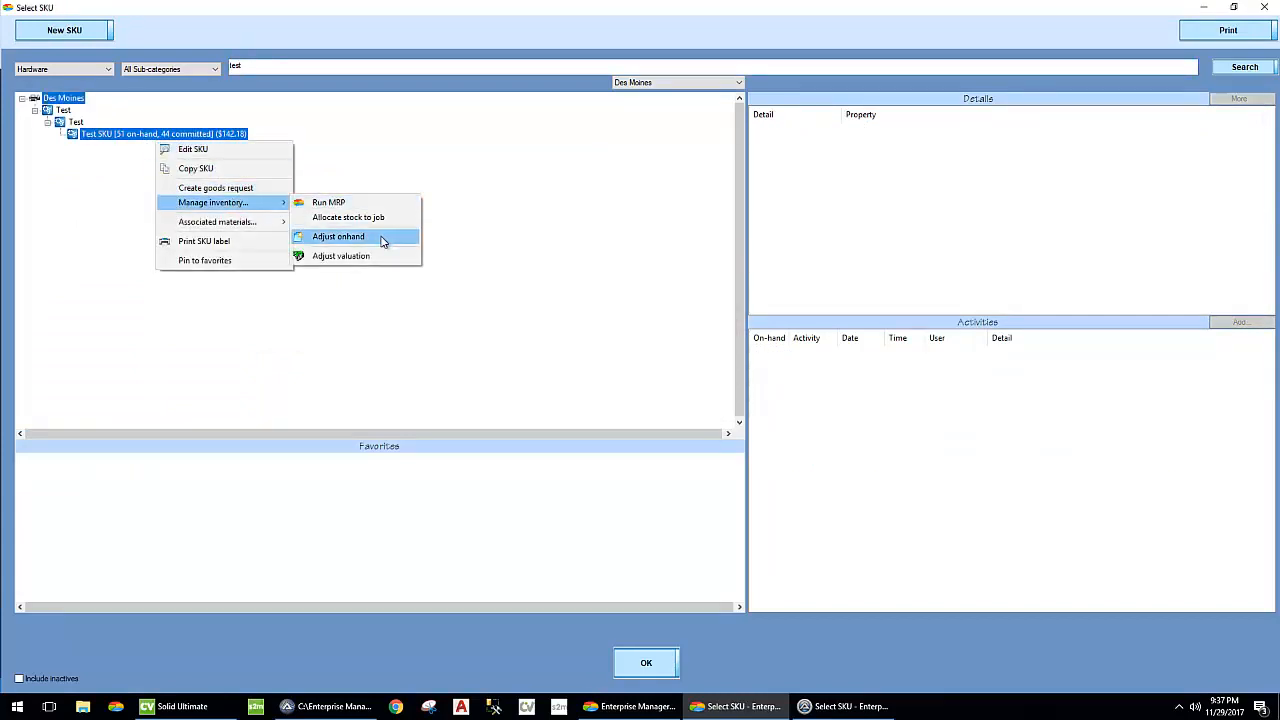
click(350, 217)
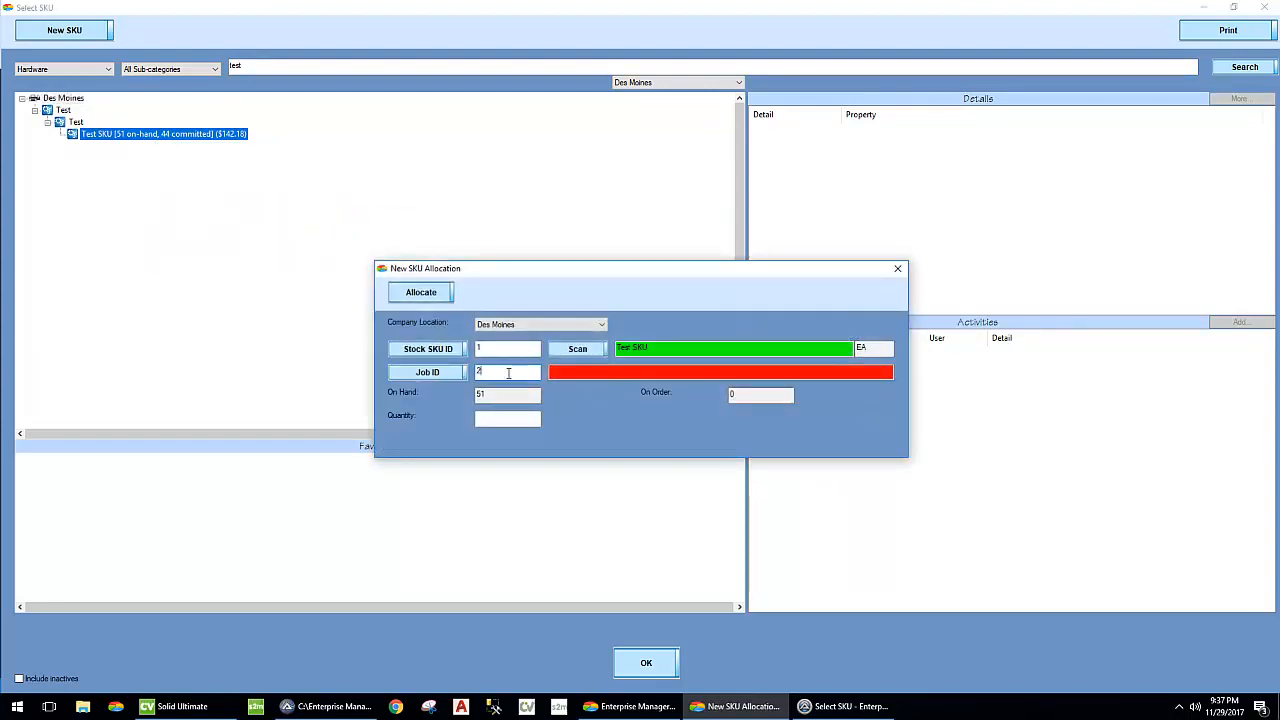
click(508, 372)
text(27054)
key(Tab)
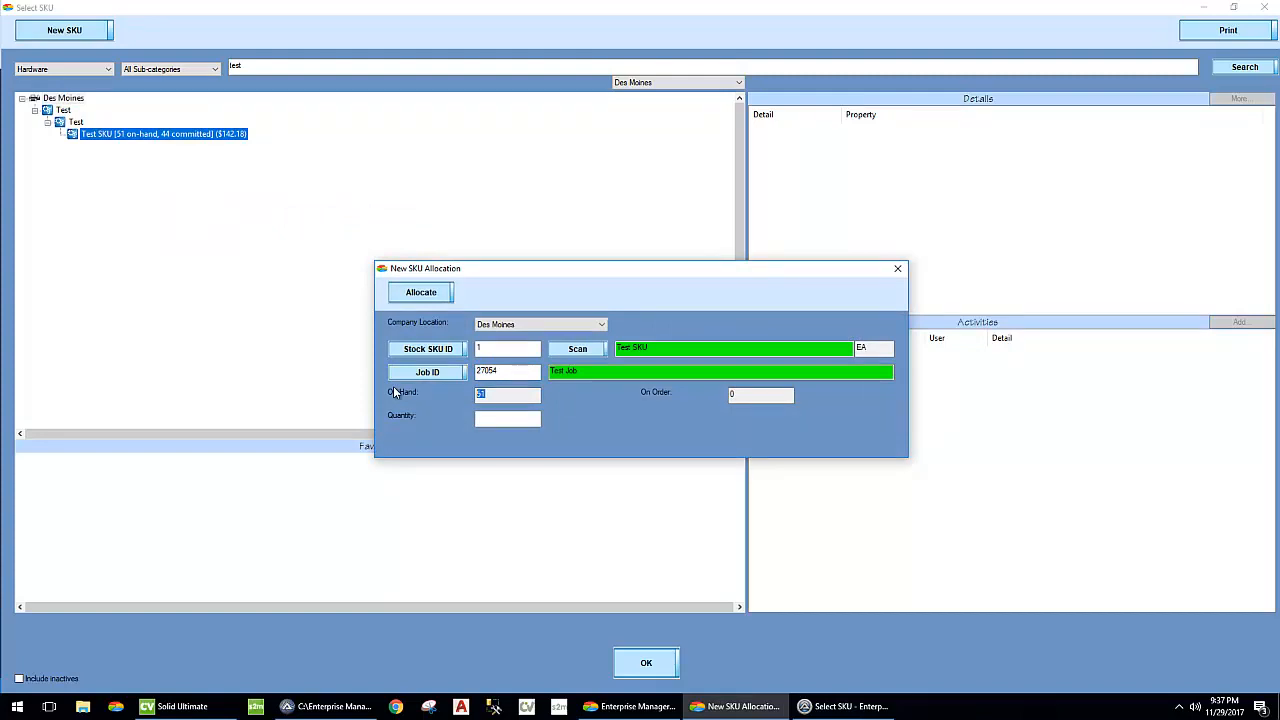
click(487, 418)
click(427, 313)
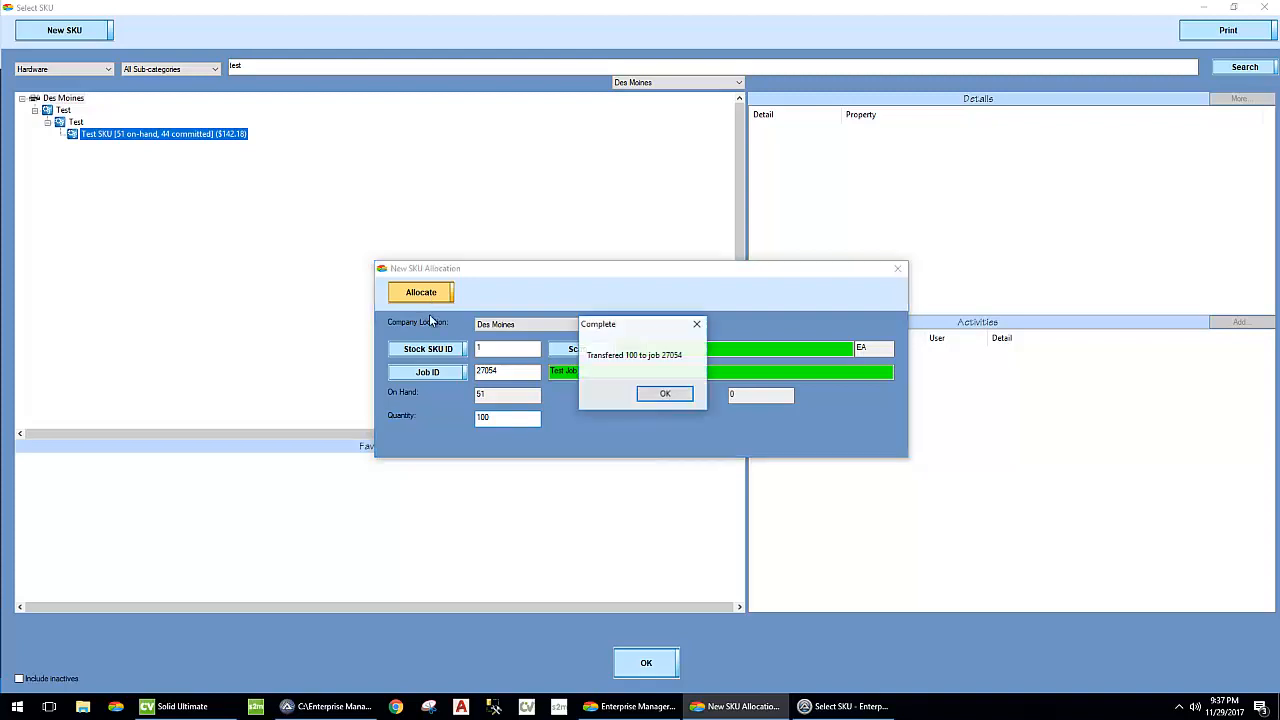
click(660, 392)
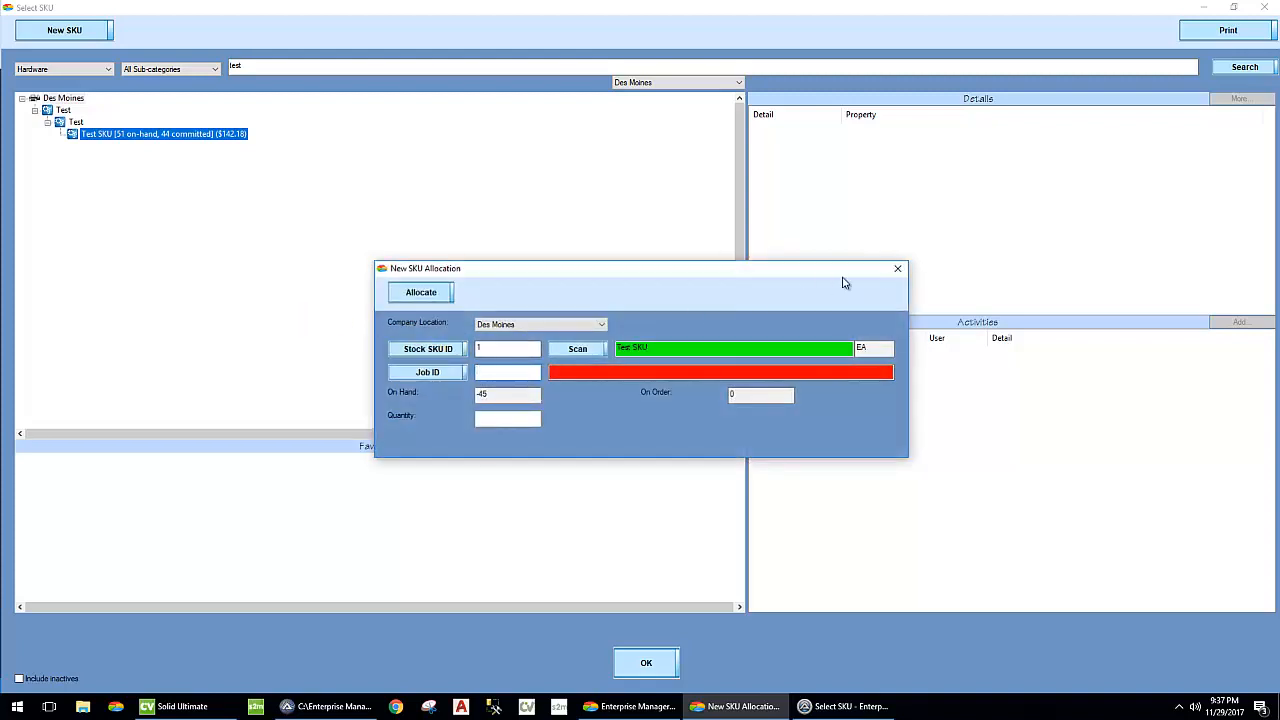
click(897, 268)
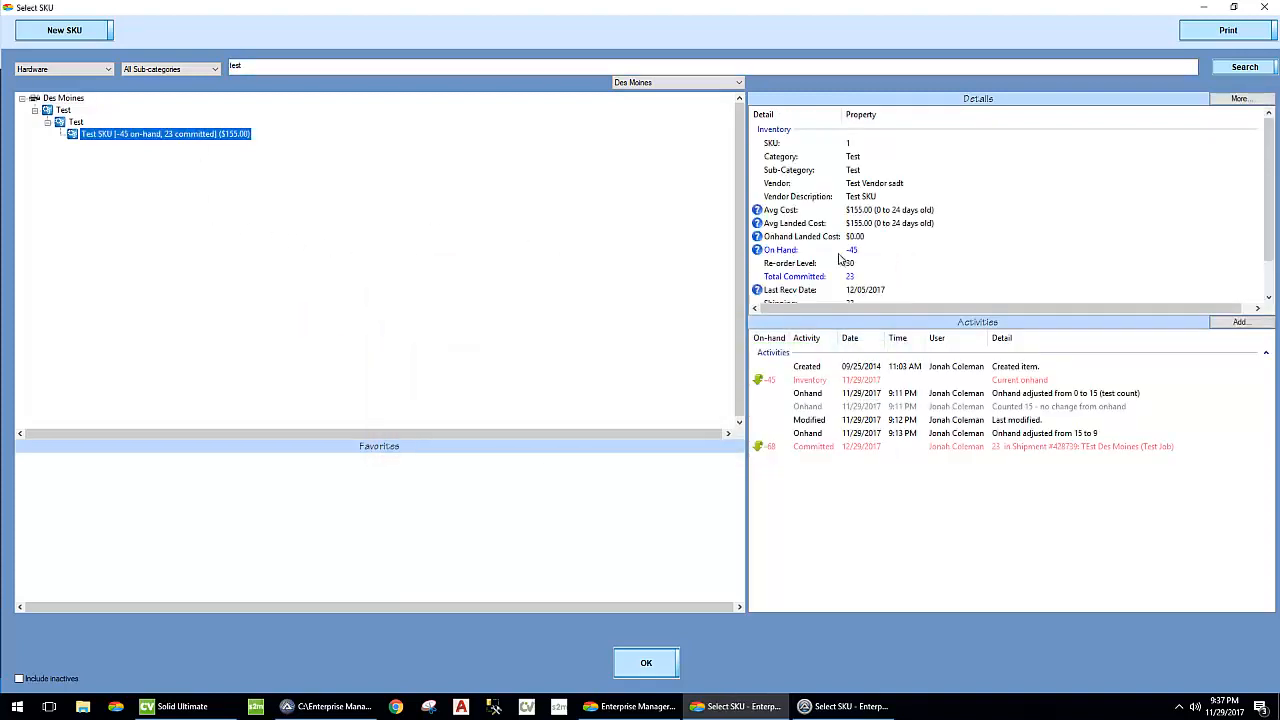
- Examine the Test SKU's costing and on-hand quantity after the 100-unit allocation
scroll(910, 242, down, 2)
scroll(908, 243, up, 2)
click(212, 135)
scroll(928, 208, down, 2)
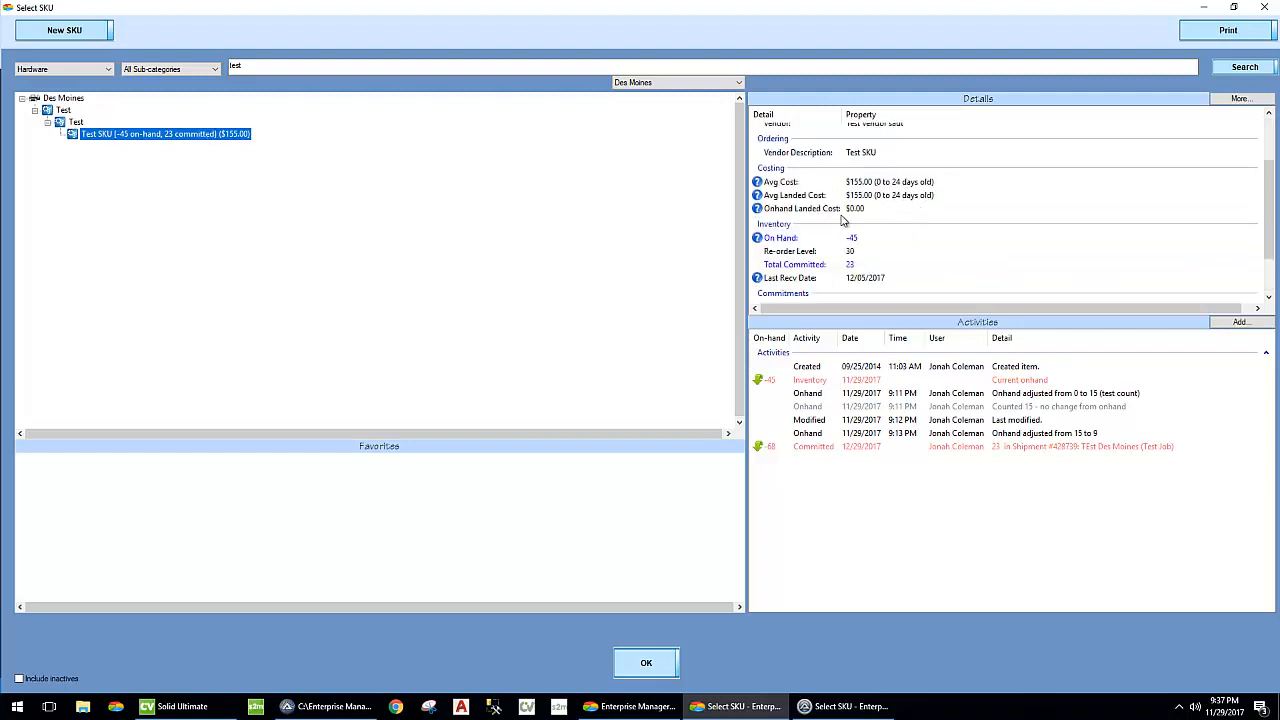
click(835, 210)
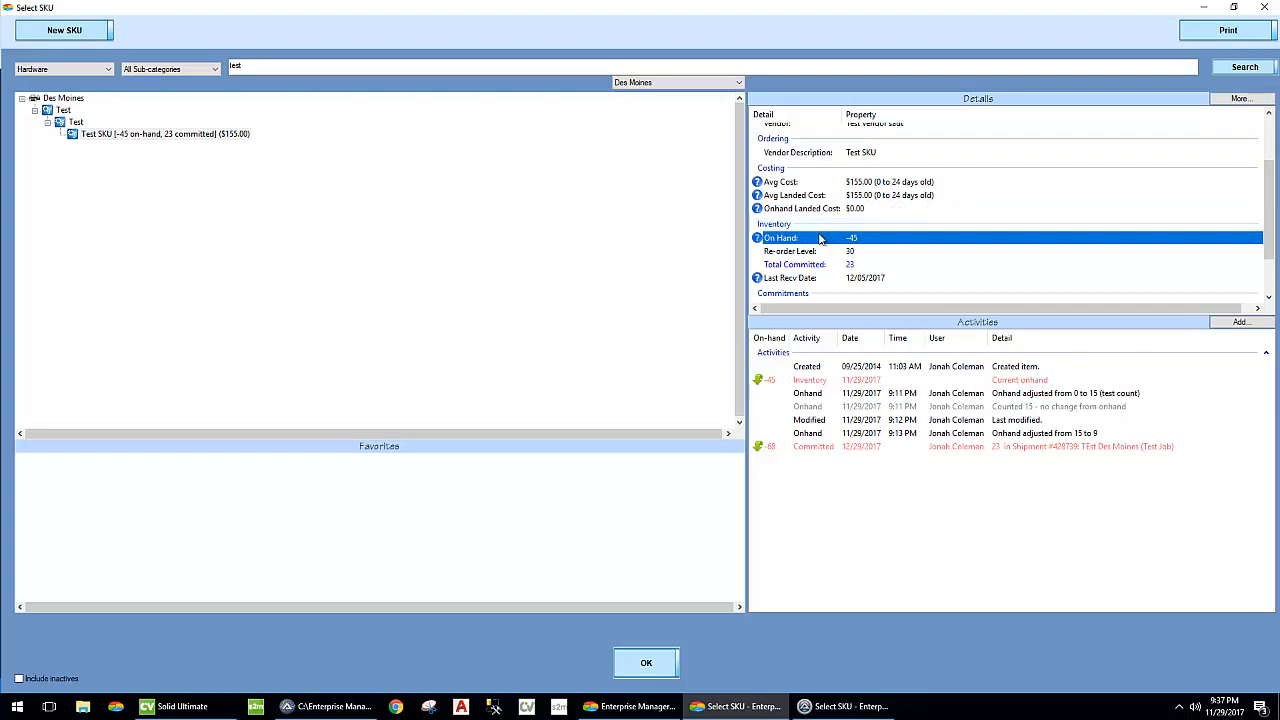
click(553, 252)
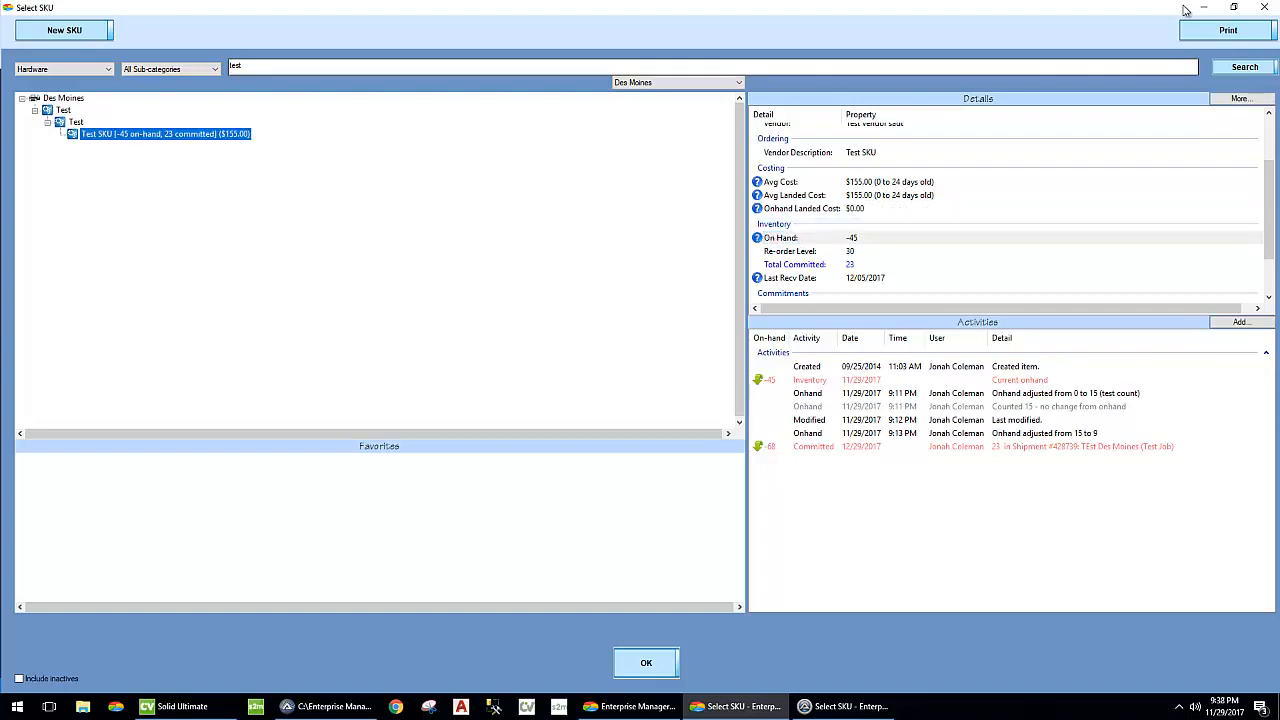
- Leave the SKU lookup and examine the landed cost each of the Test SKU consumed by the job
click(1263, 7)
click(395, 229)
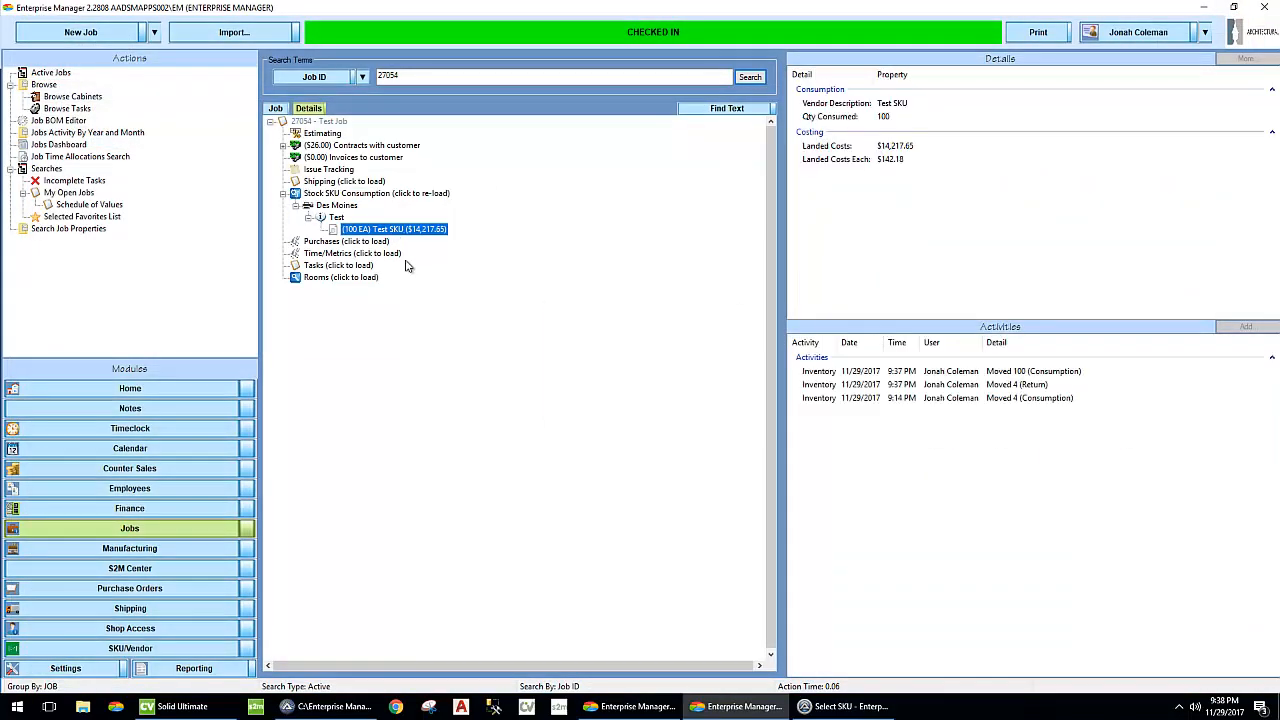
click(889, 158)
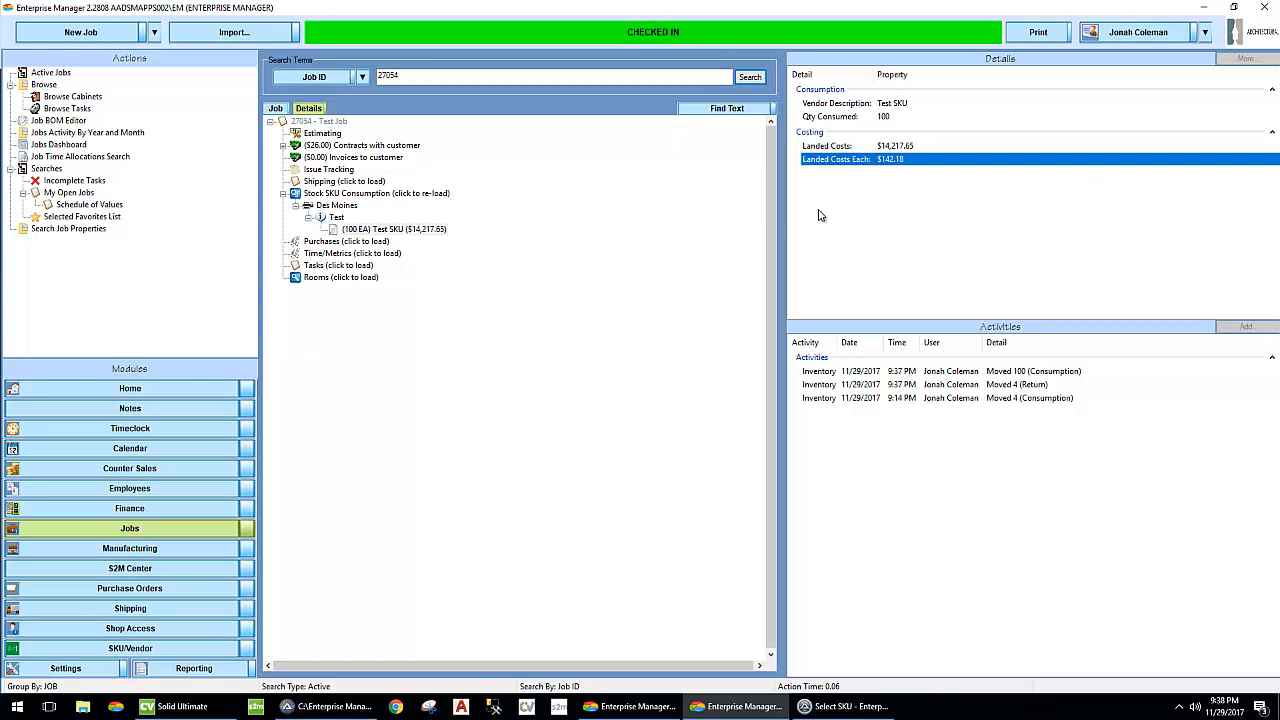
- Look up the Test SKU again and allocate another 50 from stock to job 27054
click(154, 32)
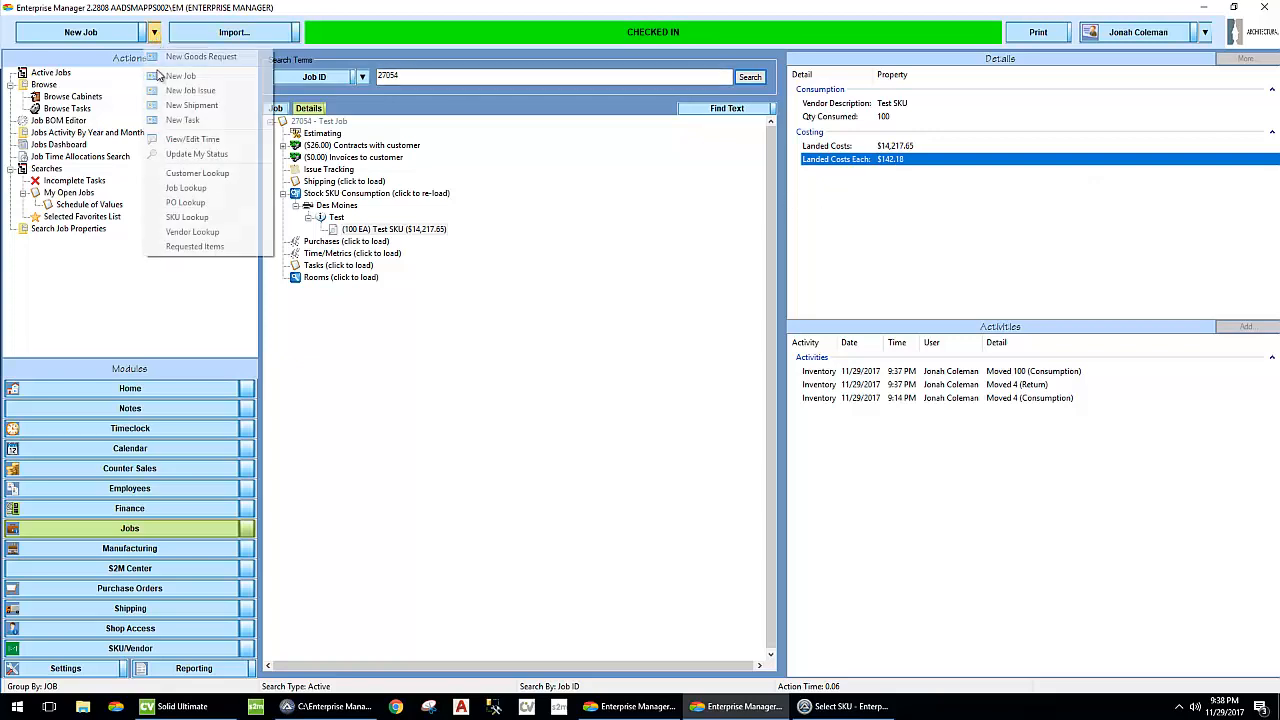
click(181, 218)
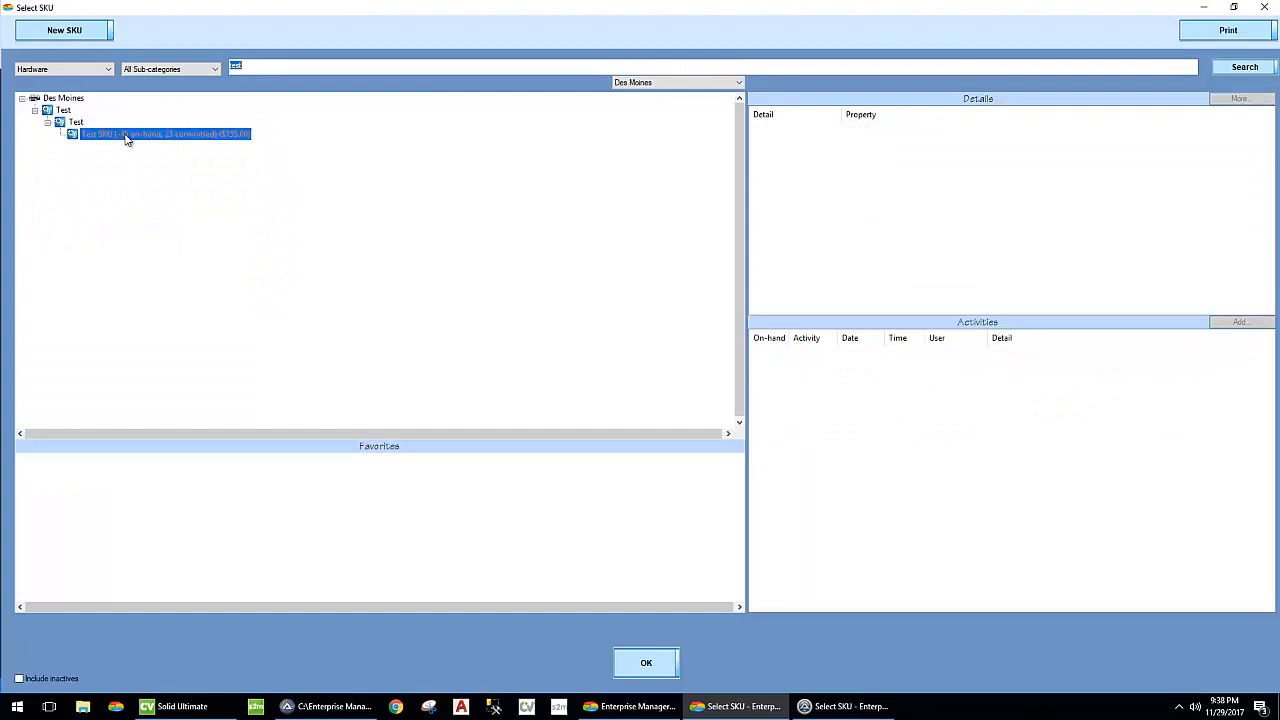
right_click(127, 140)
mouse_move(180, 204)
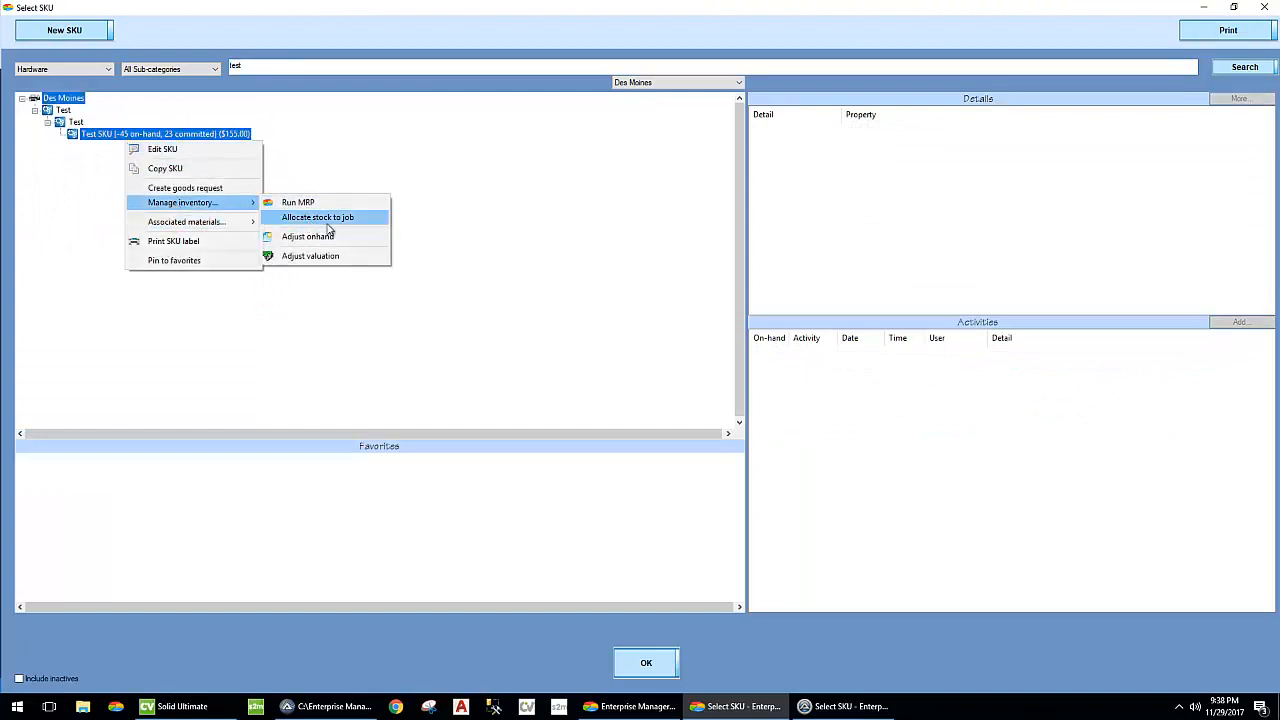
click(342, 217)
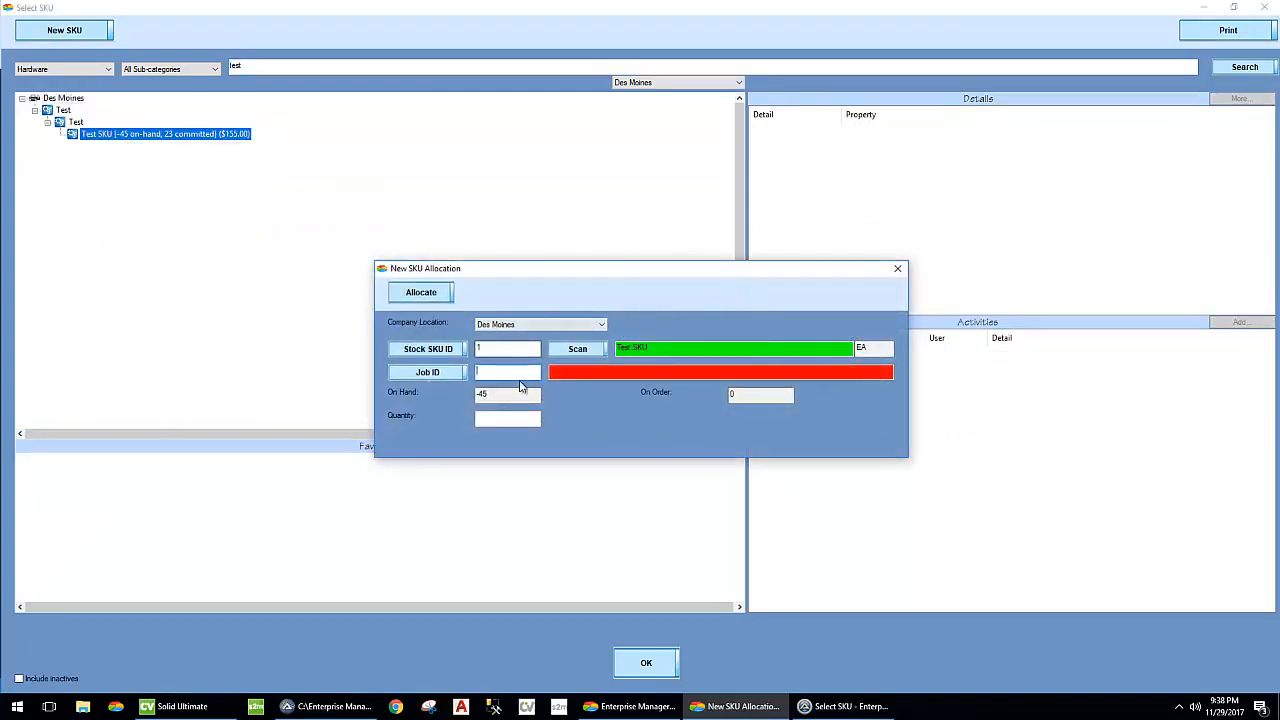
text(27054)
click(513, 418)
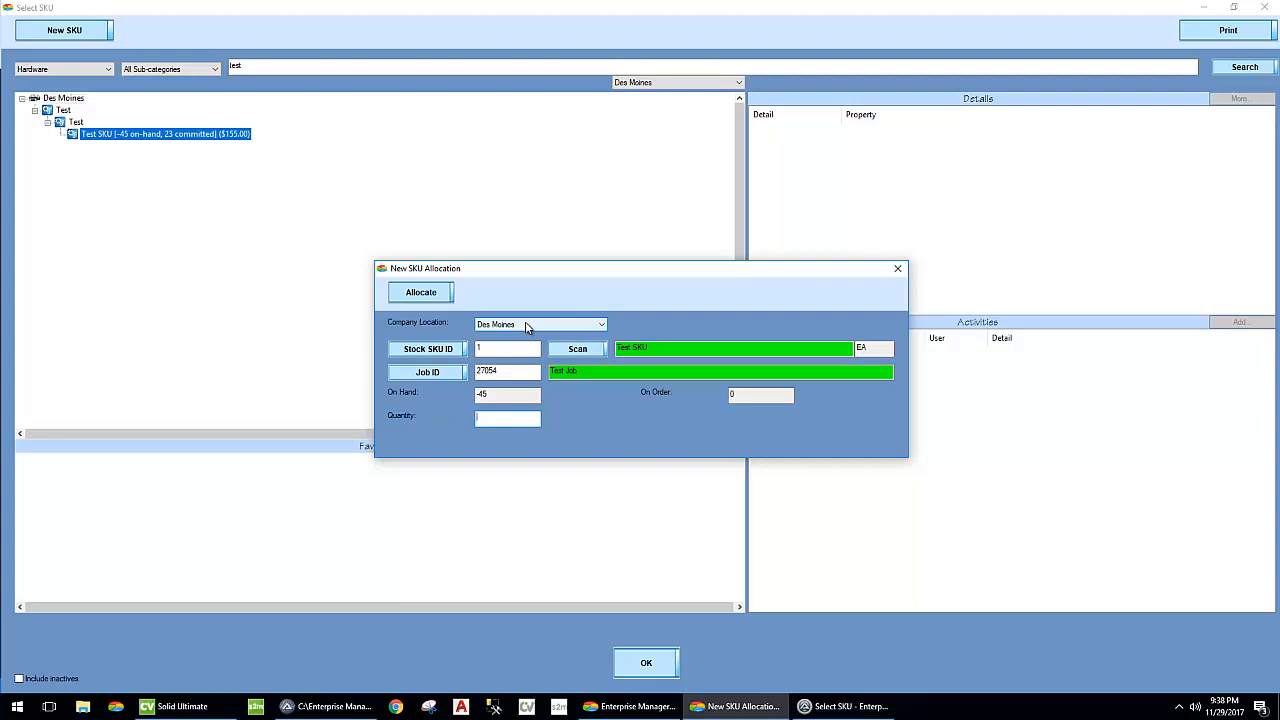
click(415, 292)
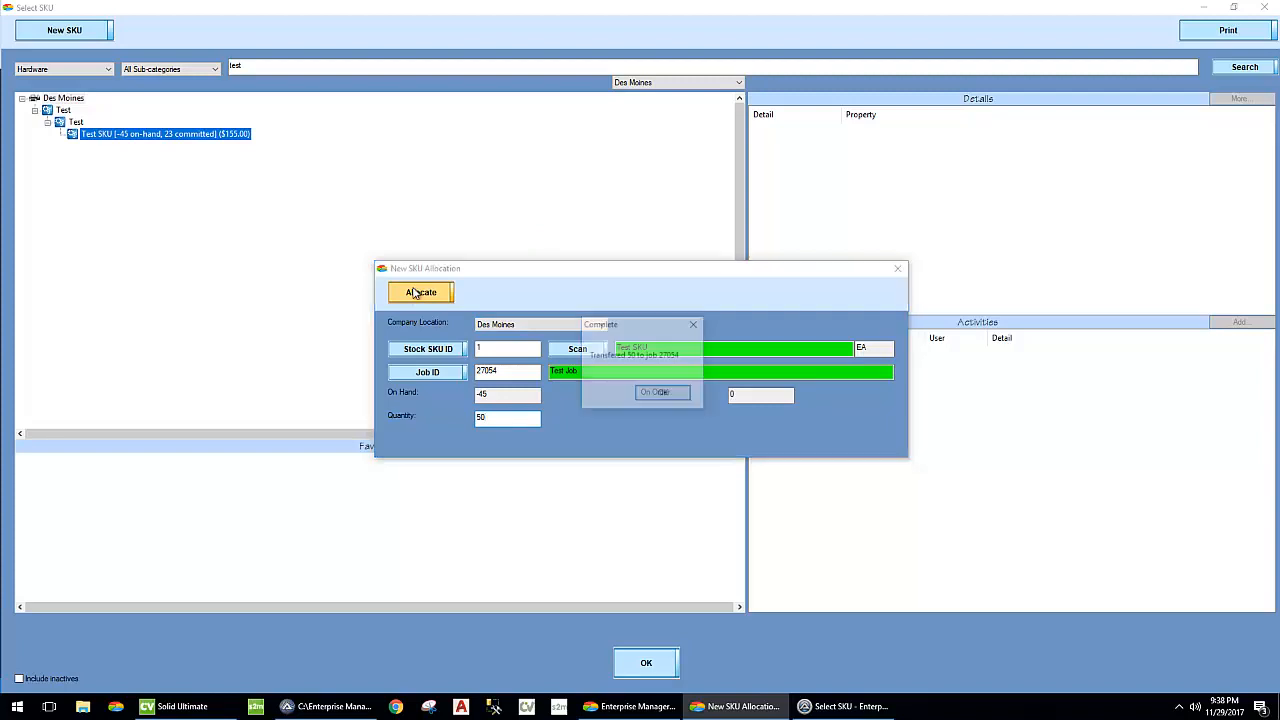
click(668, 394)
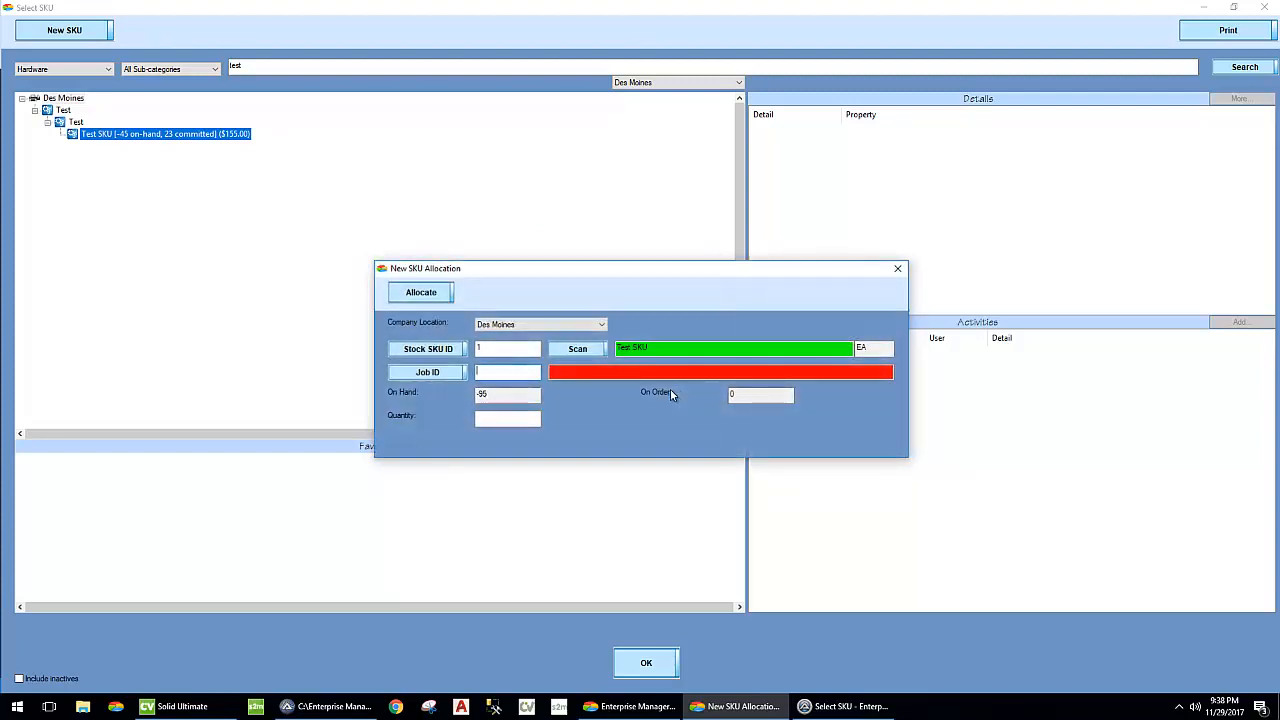
click(897, 268)
- Check the Test SKU's details, then leave the lookup and examine the job's updated consumption costs
click(140, 134)
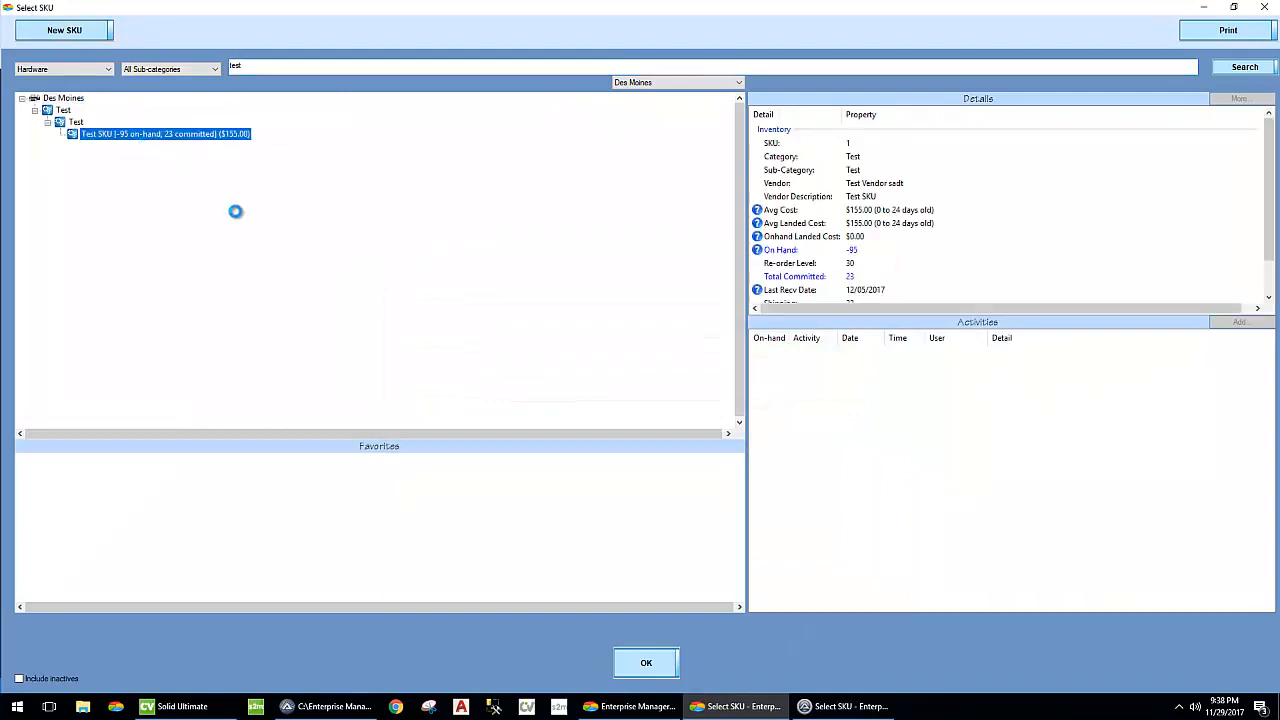
double_click(17, 11)
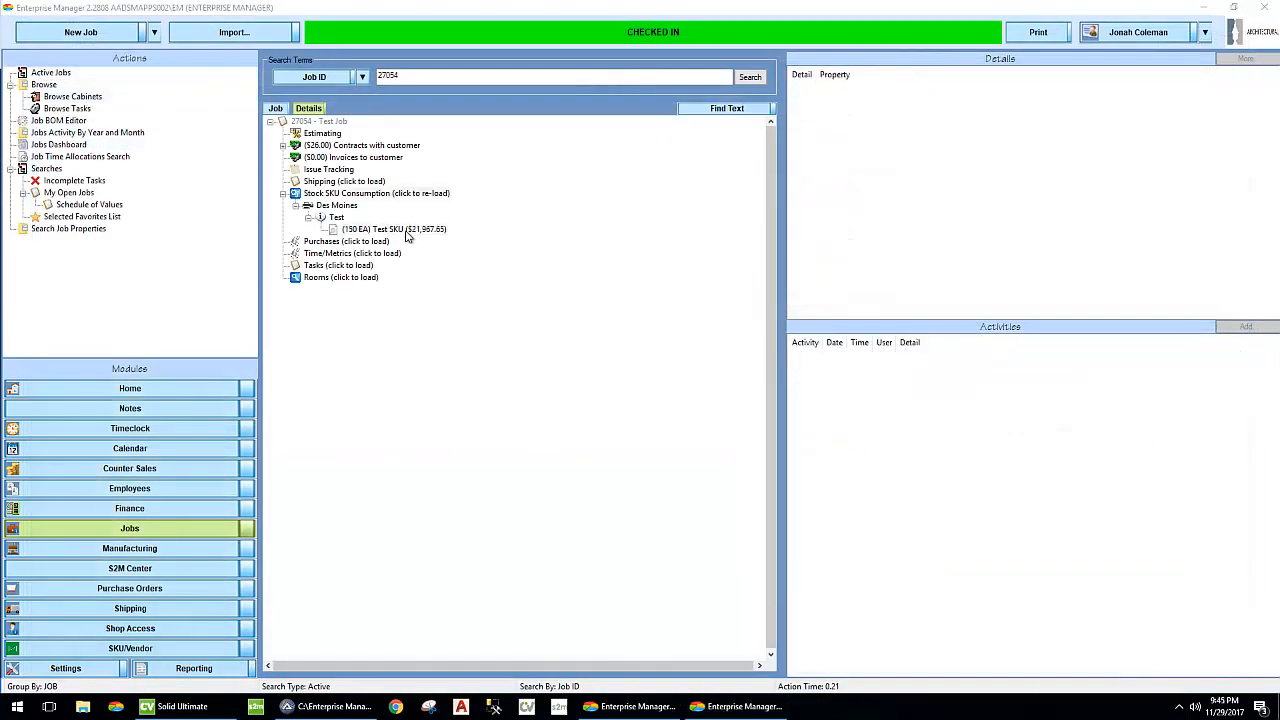
click(410, 232)
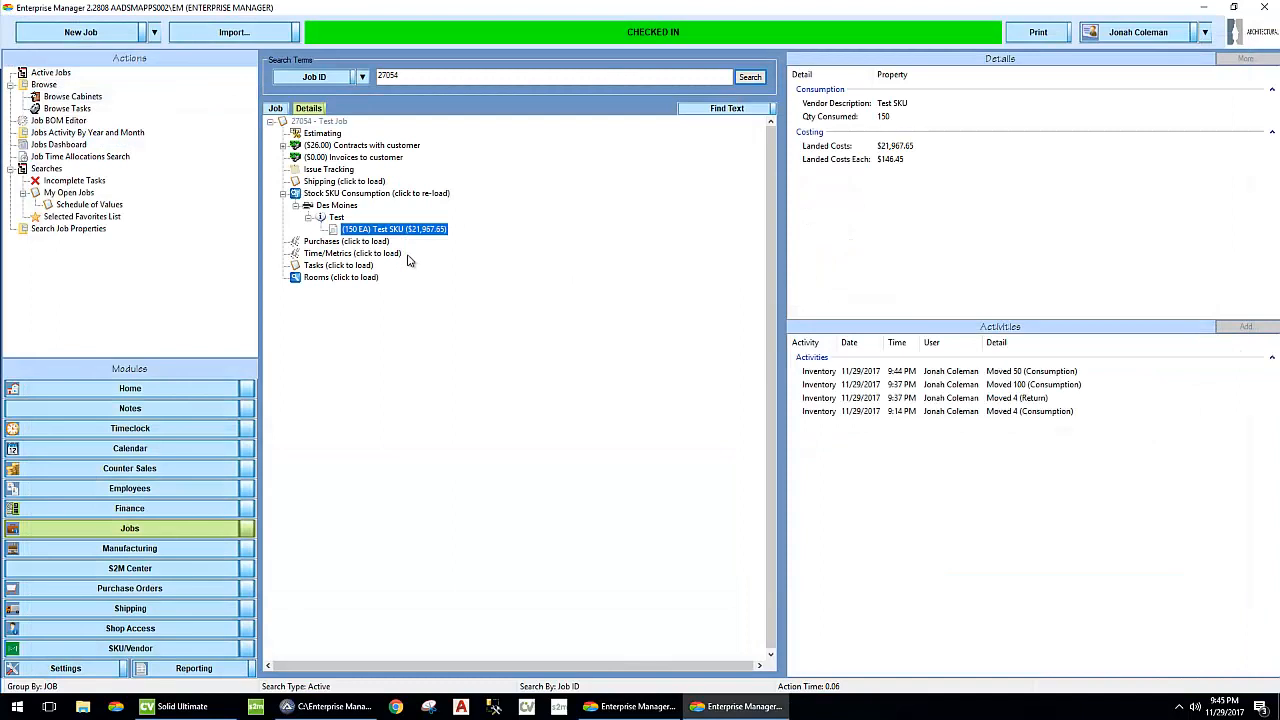
- Check the landed cost each of the consumed Test SKU and the activity entry for the latest 50-unit consumption
click(878, 160)
click(1003, 373)
click(617, 451)
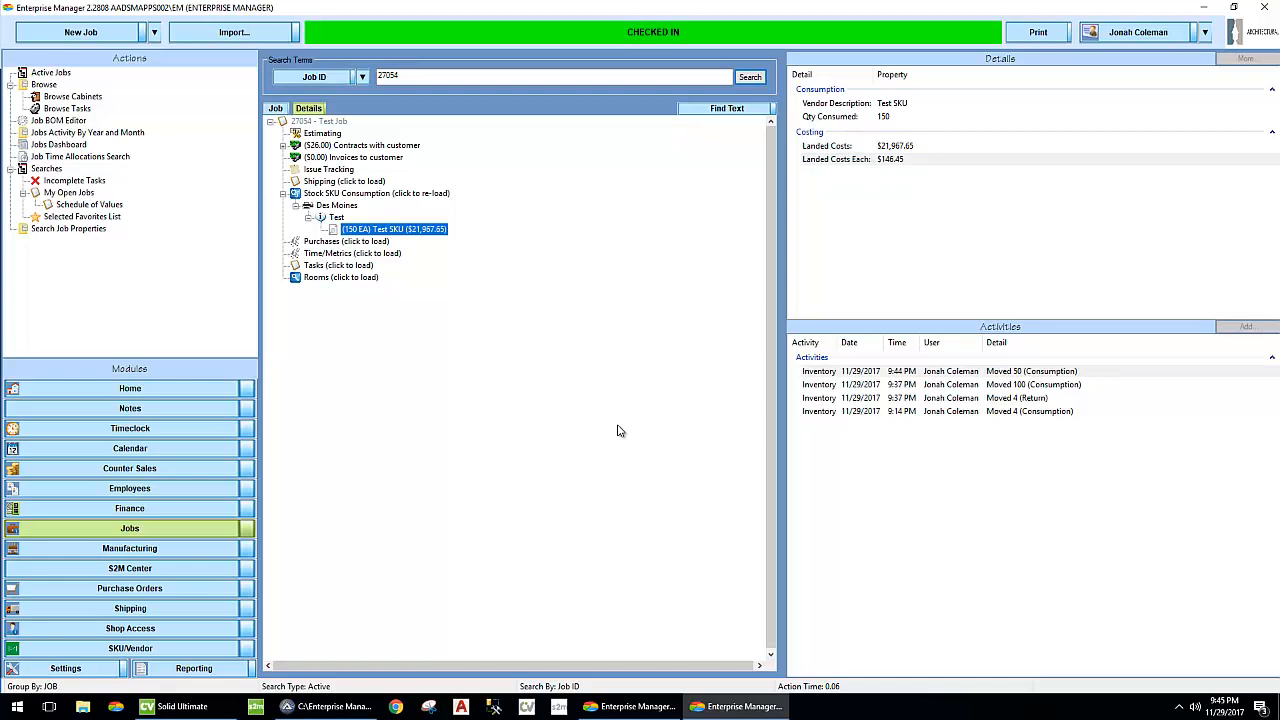
- Switch to the GL Transactions window and examine the paired debit and credit entries of the 100-unit and 50-unit stock consumptions
click(633, 706)
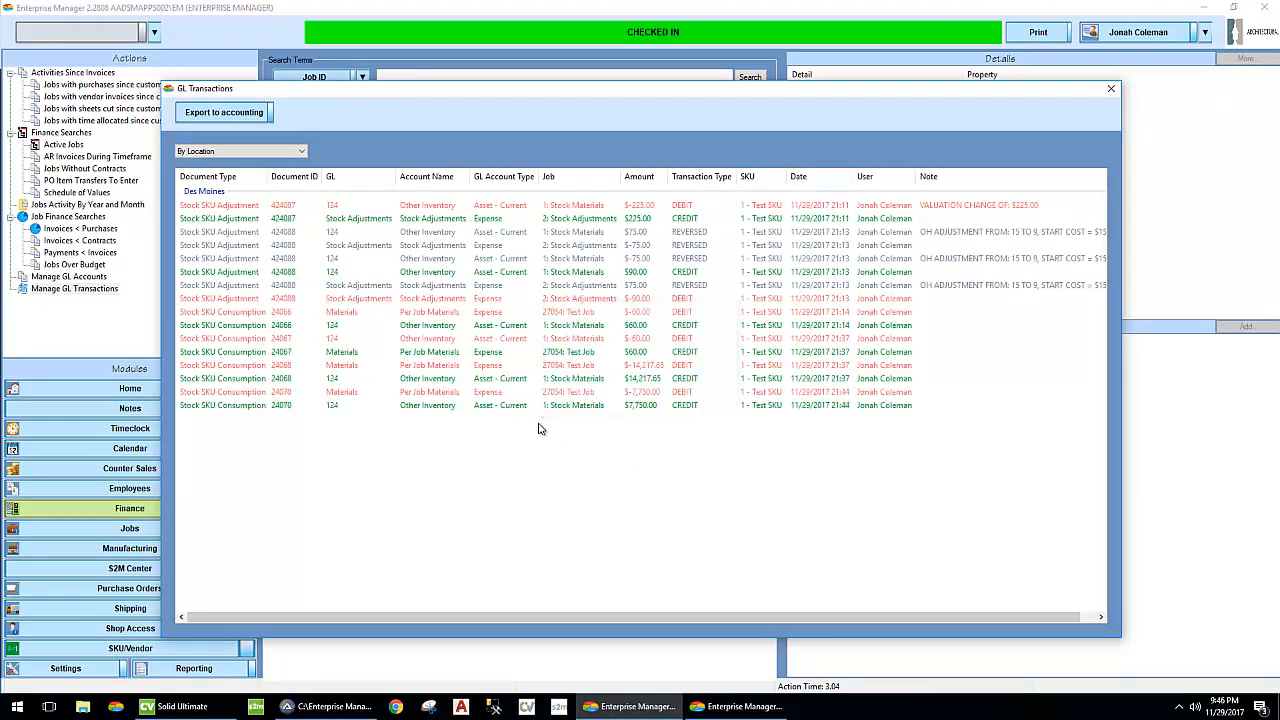
click(505, 366)
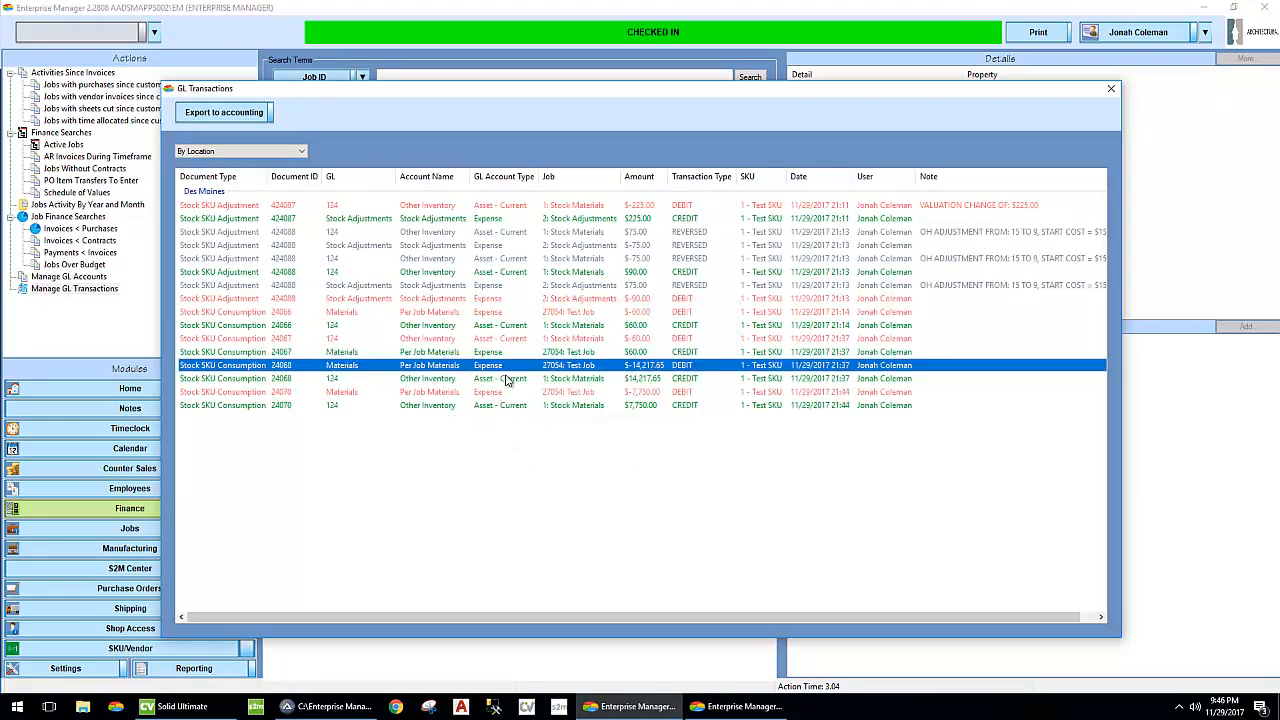
click(507, 378)
click(507, 368)
click(508, 379)
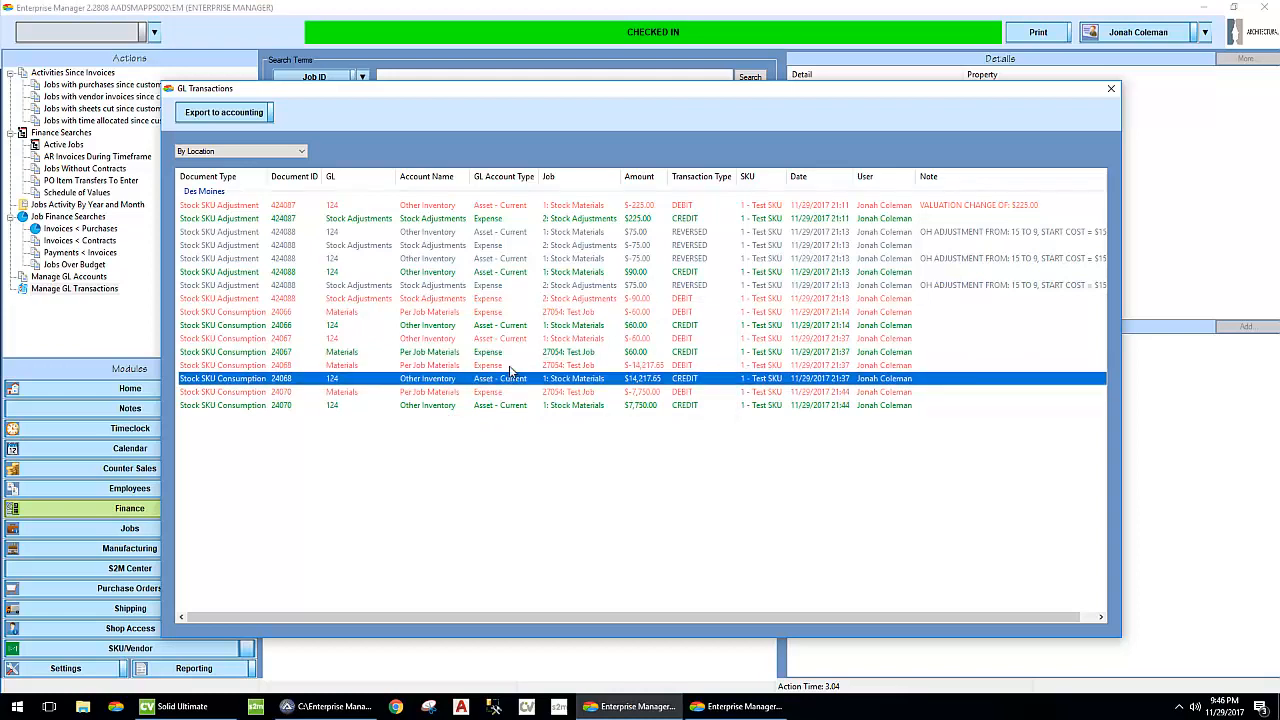
click(508, 368)
click(508, 379)
click(512, 367)
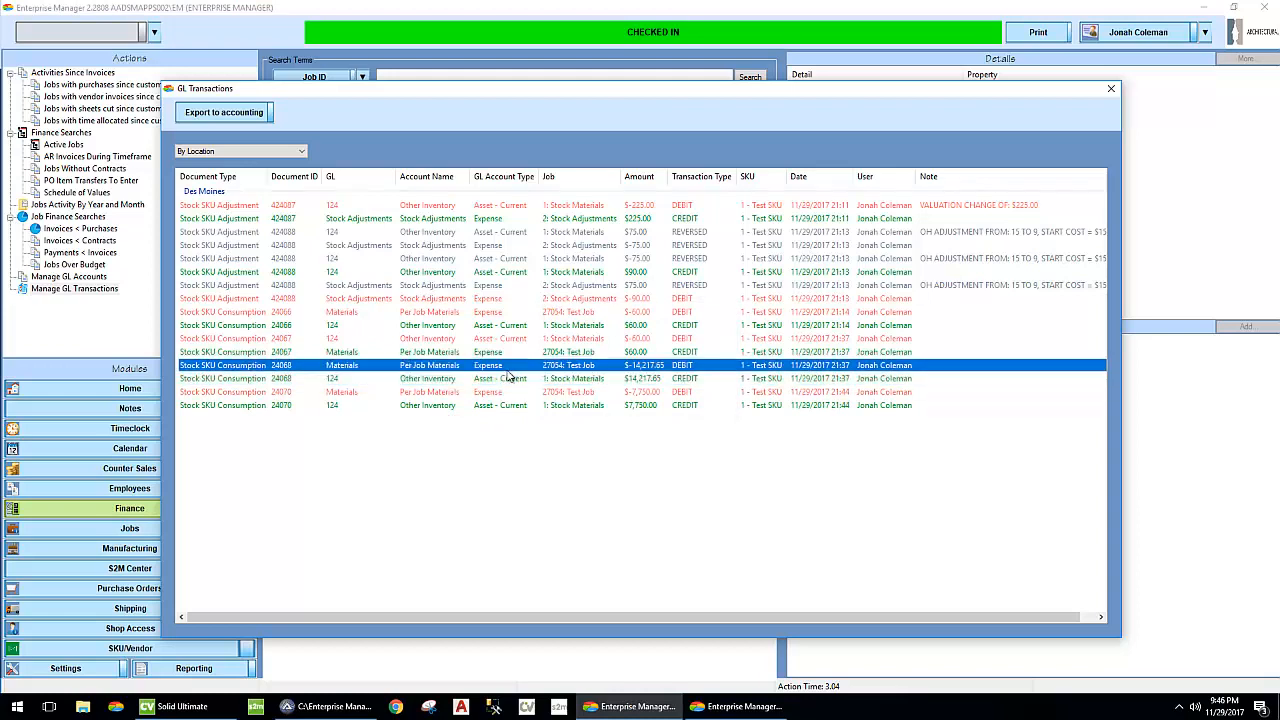
click(571, 393)
click(573, 406)
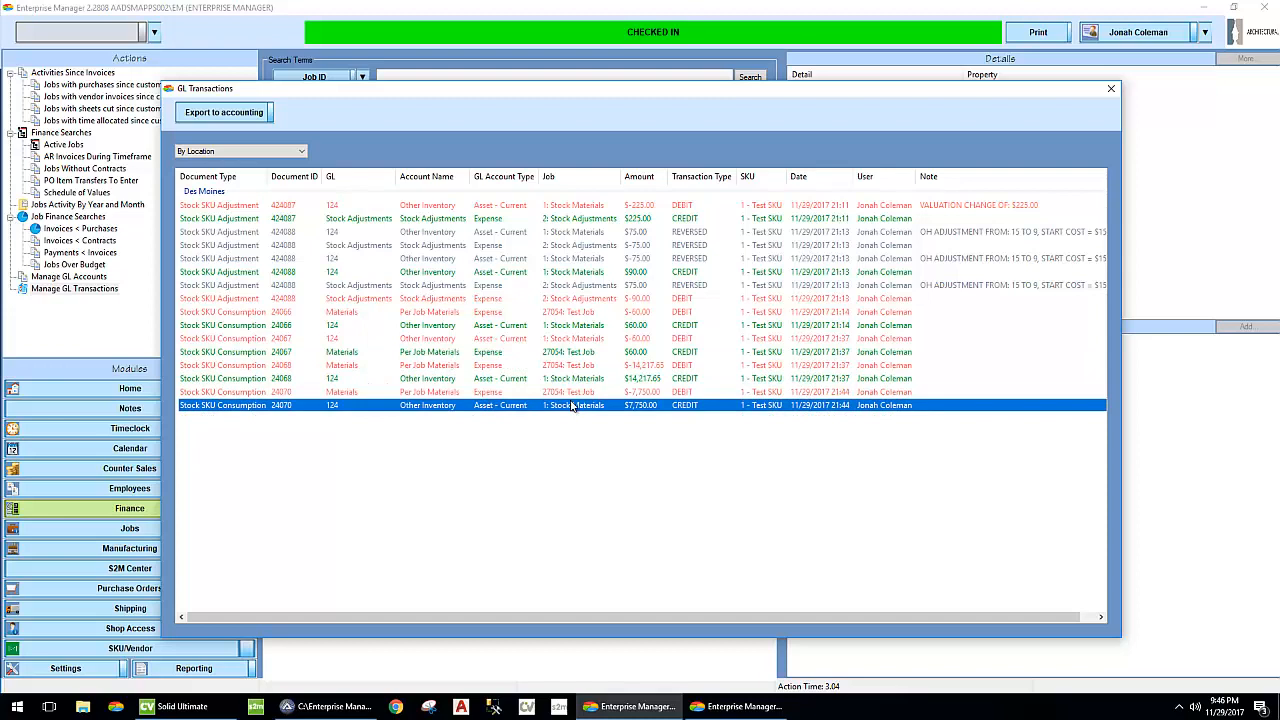
click(575, 392)
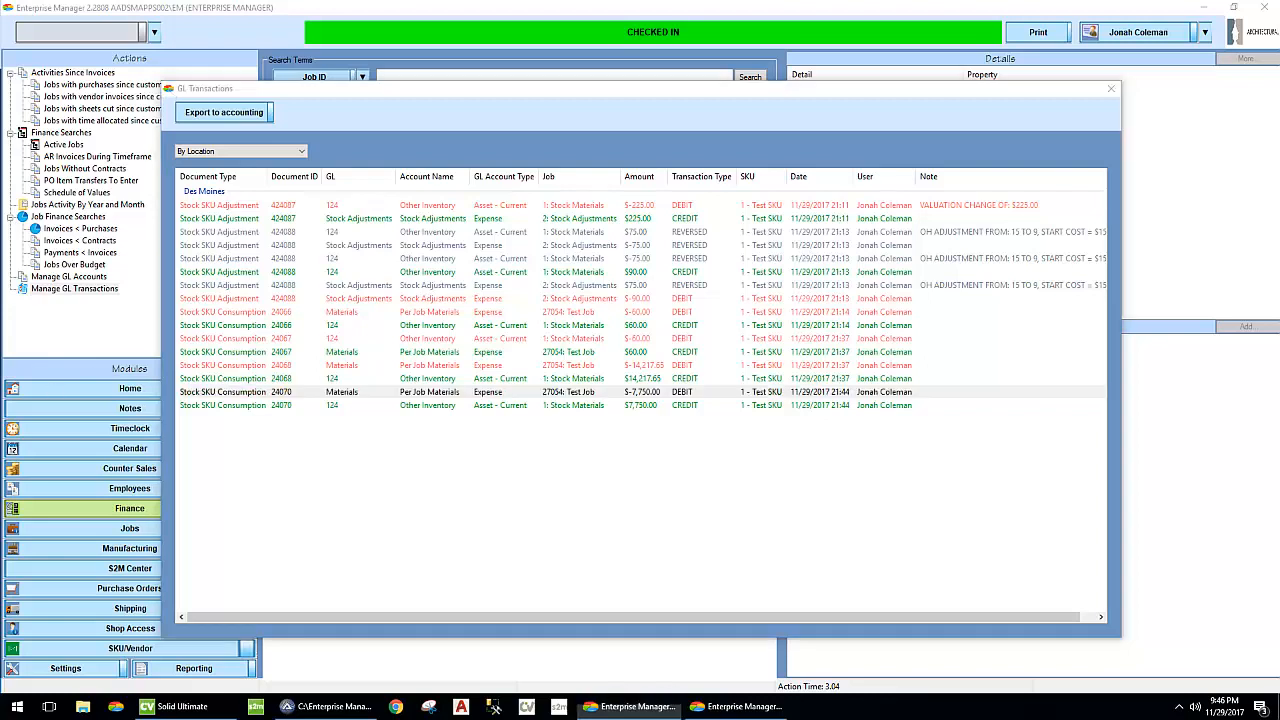
click(391, 530)
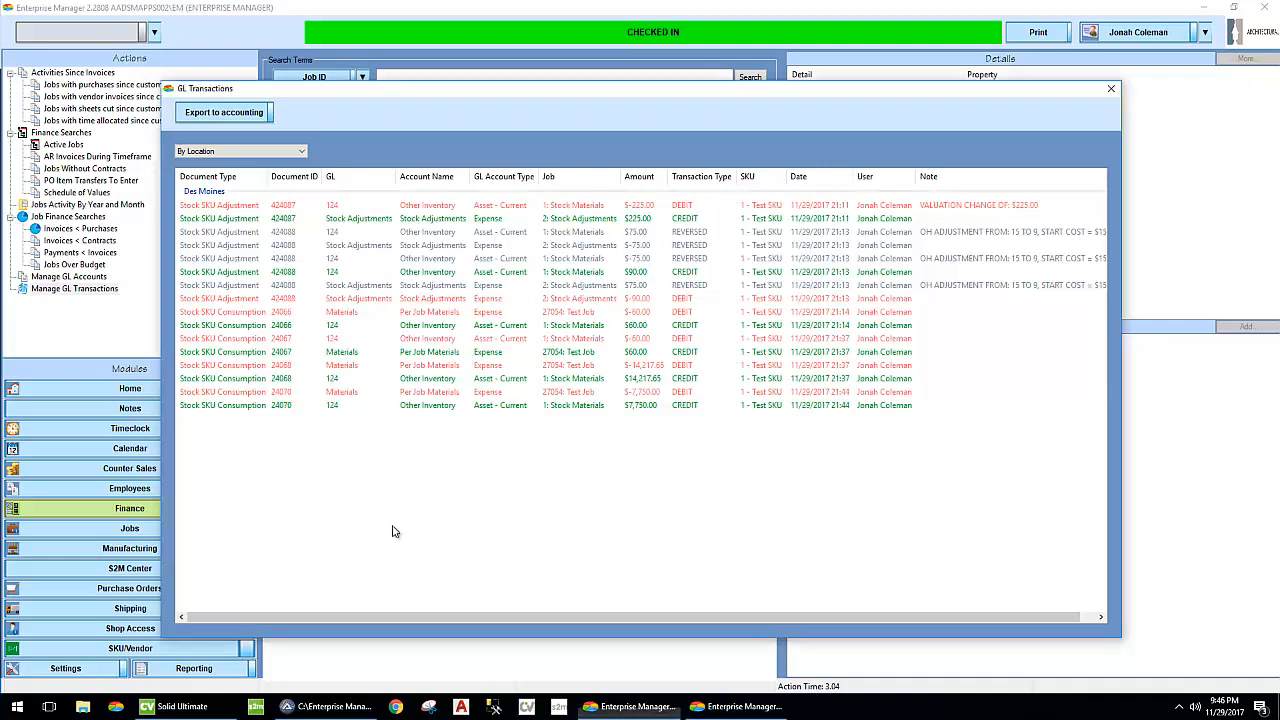
- Export the GL transactions to accounting as GL Export 2006.CSV in Downloads and open the exported file
click(220, 112)
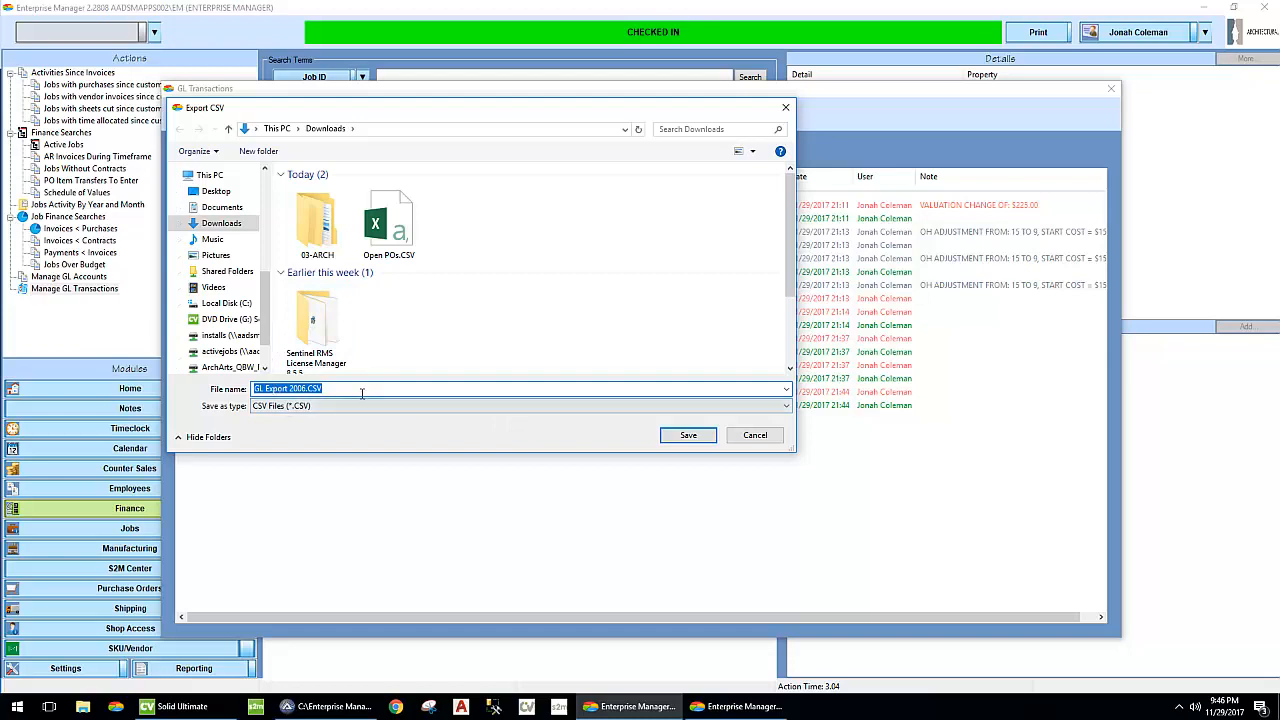
click(690, 436)
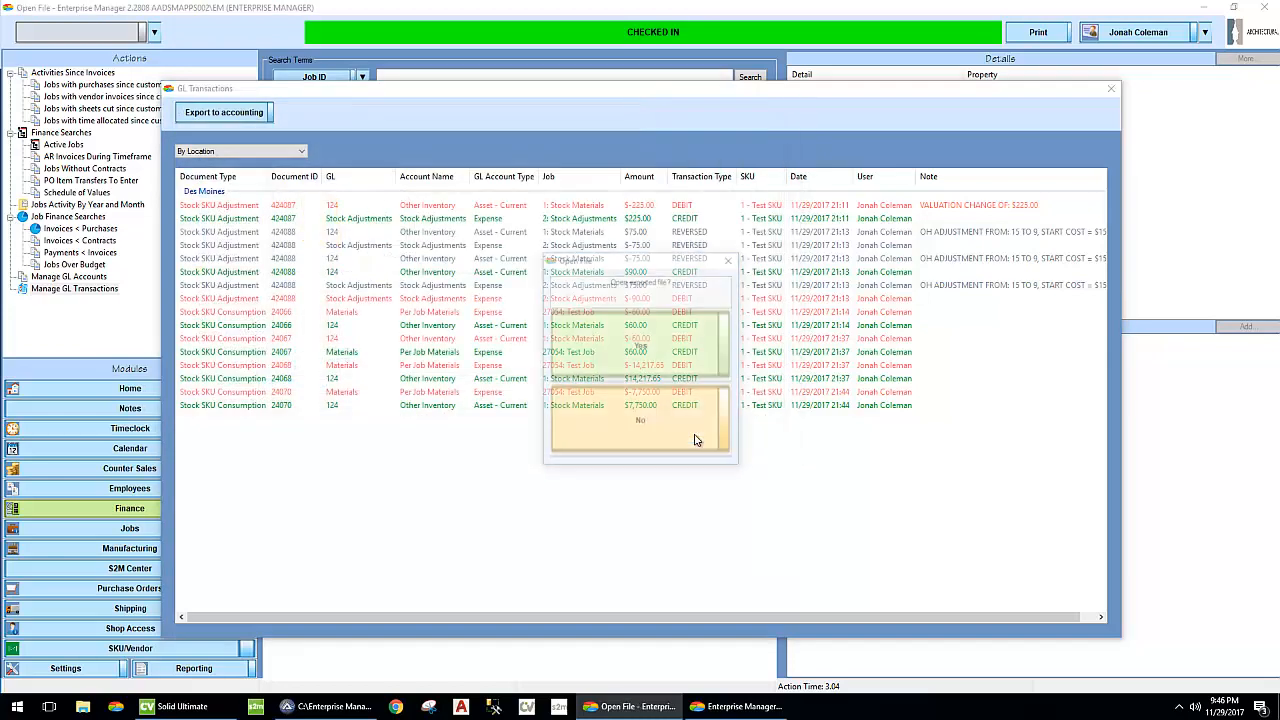
click(640, 347)
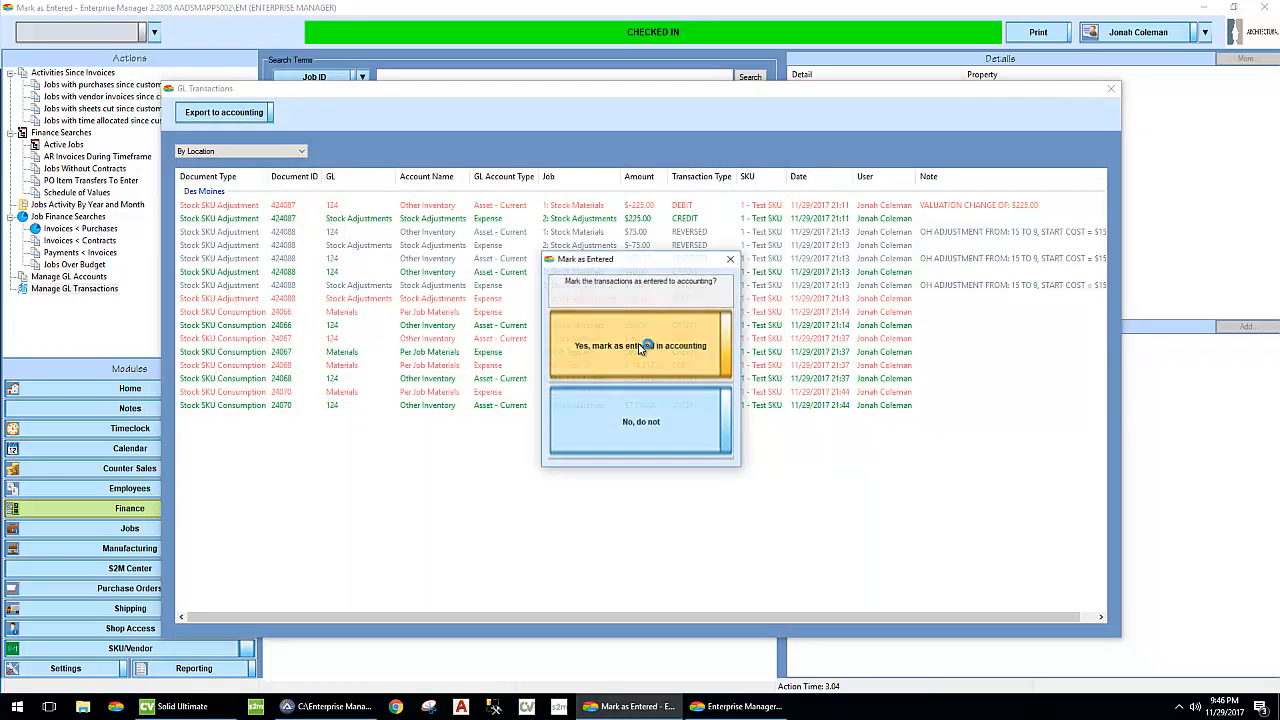
click(636, 345)
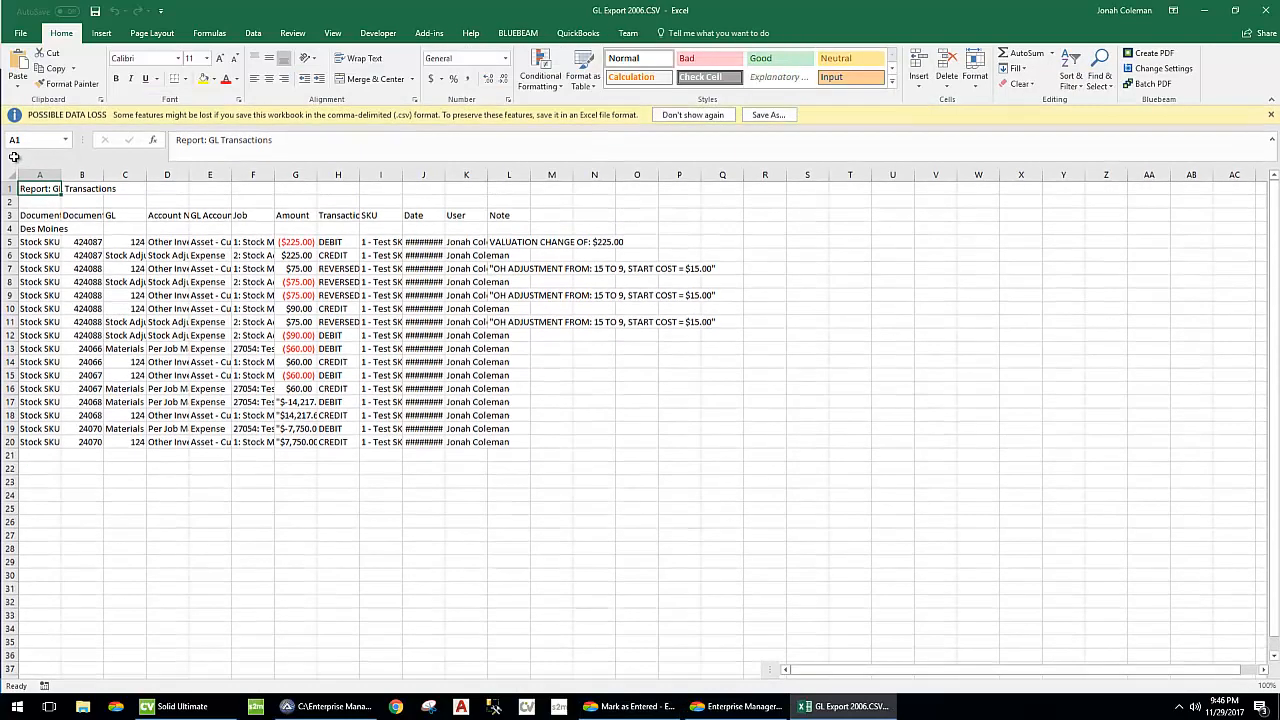
- Fit all column widths of the exported spreadsheet to their contents and review the transaction rows
click(12, 175)
click(57, 175)
click(10, 175)
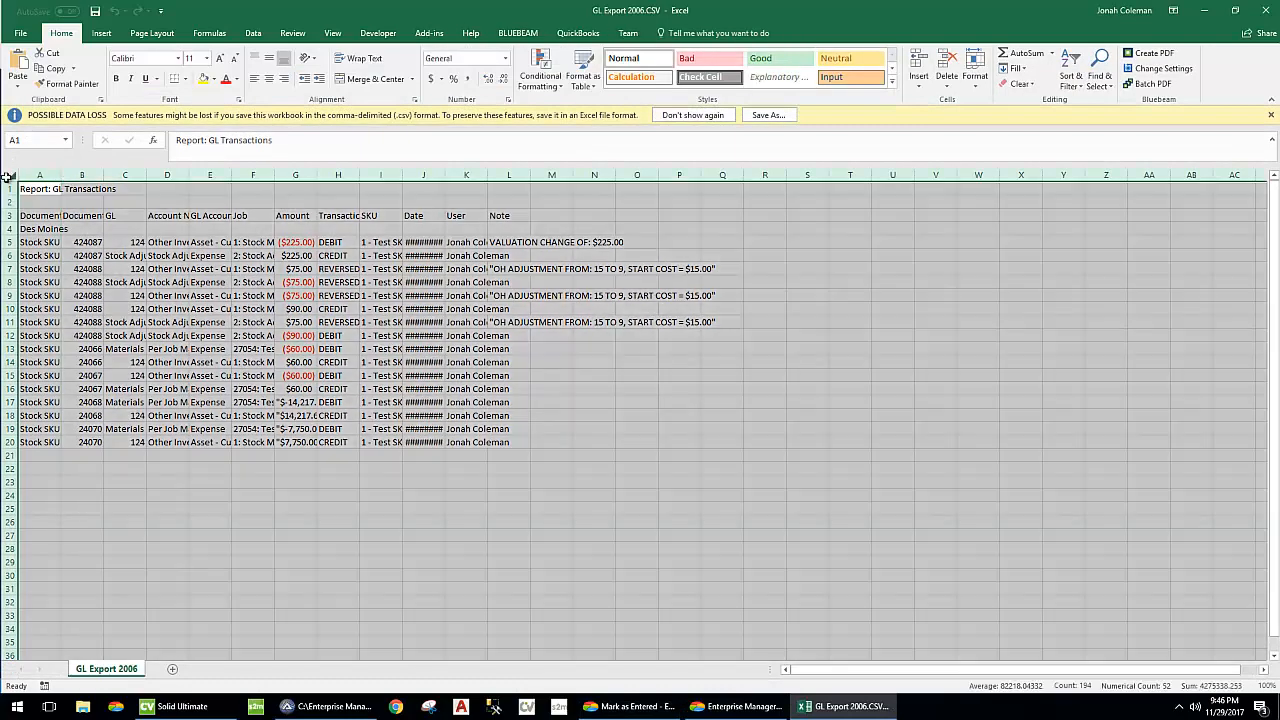
double_click(61, 176)
click(266, 294)
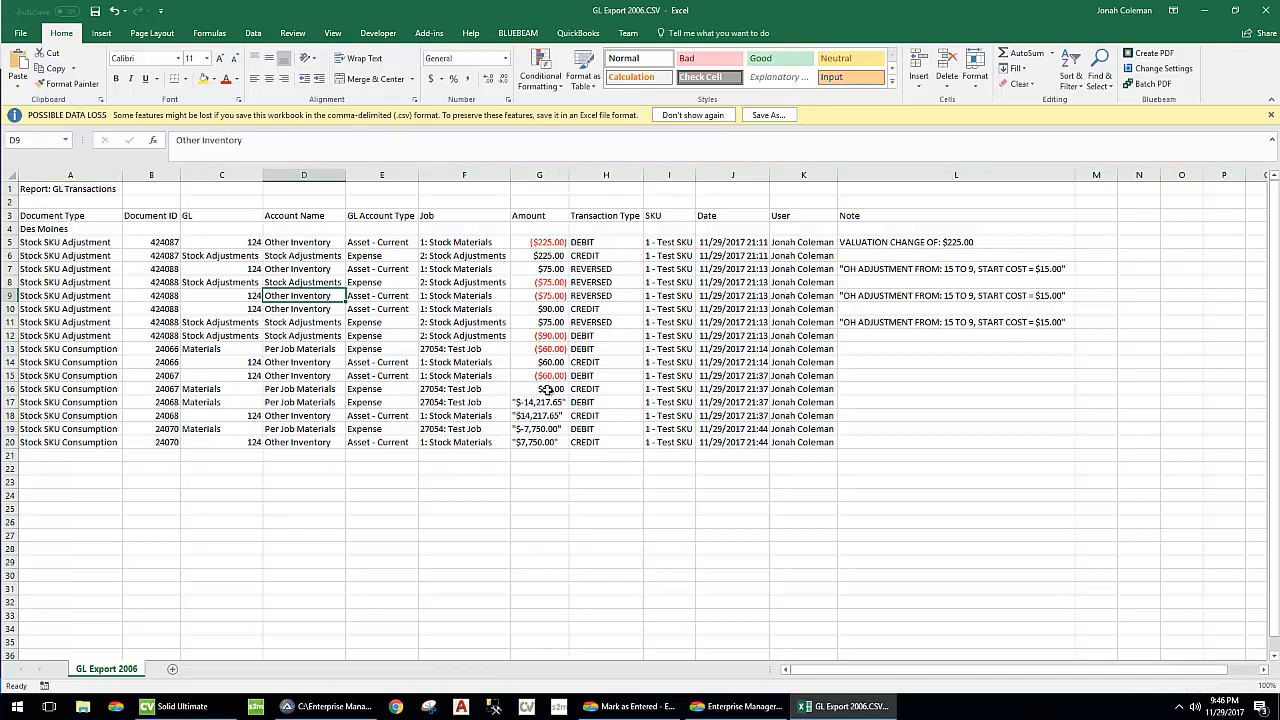
- Close the exported spreadsheet and mark the GL transactions as entered in accounting
click(1268, 10)
click(640, 368)
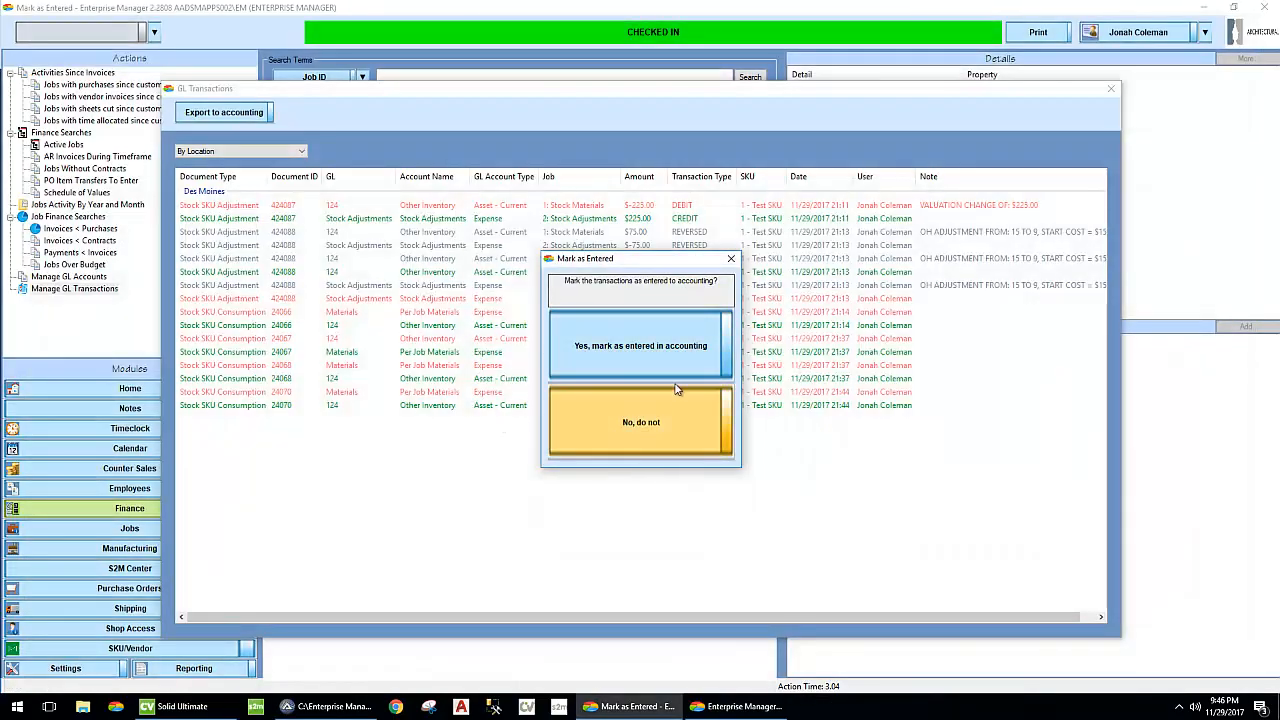
click(634, 345)
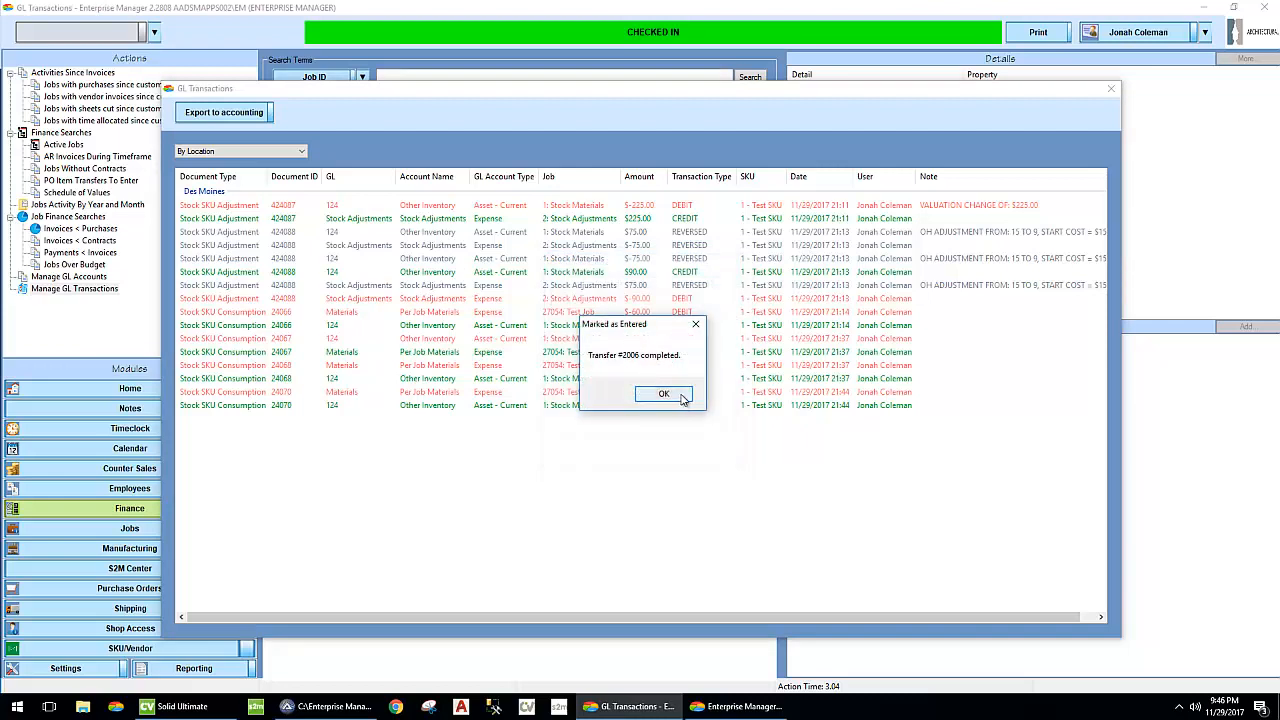
click(664, 394)
- Check the GL transactions list grouped by account and by location, and leave it for the SKU/Vendor module
click(232, 156)
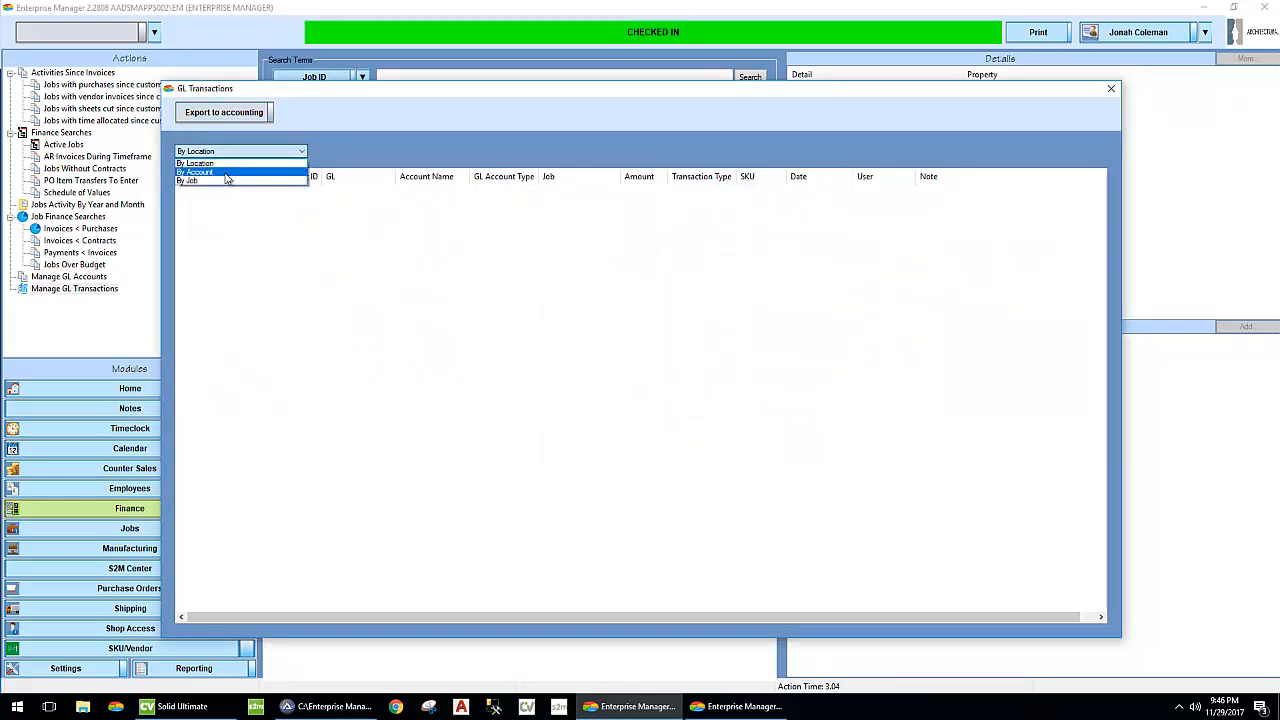
click(227, 173)
click(245, 153)
click(196, 163)
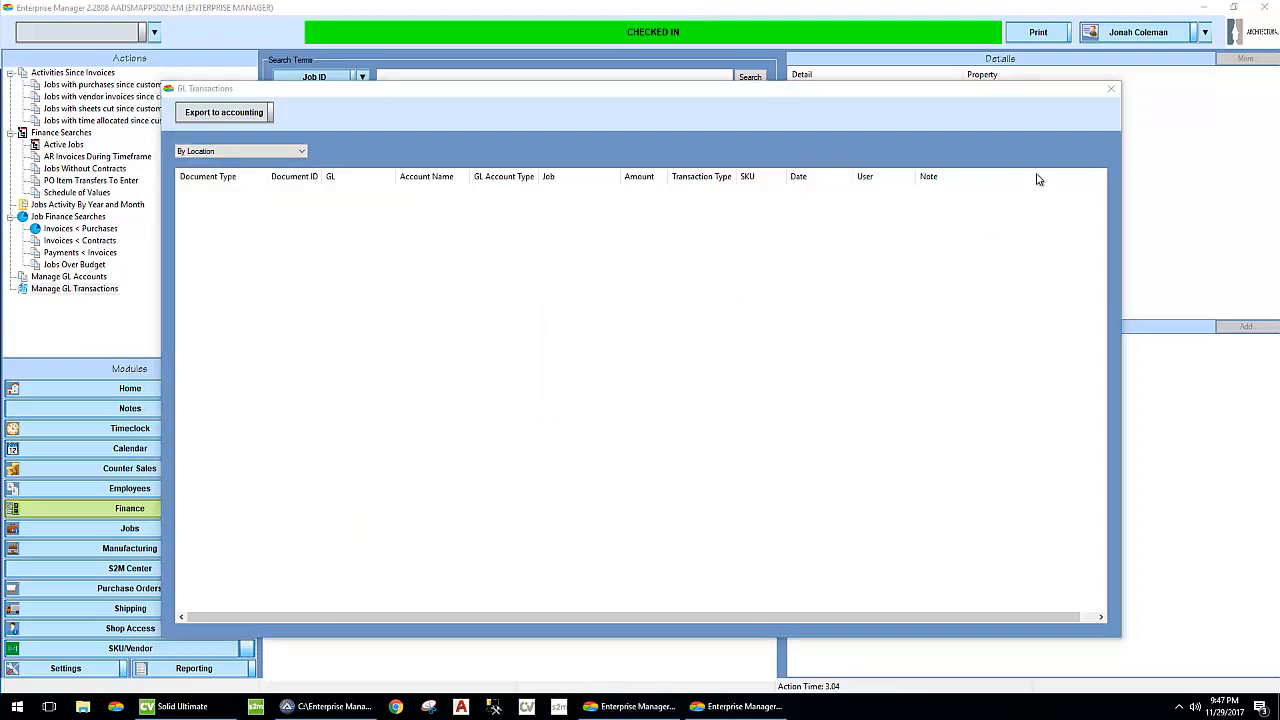
click(1111, 89)
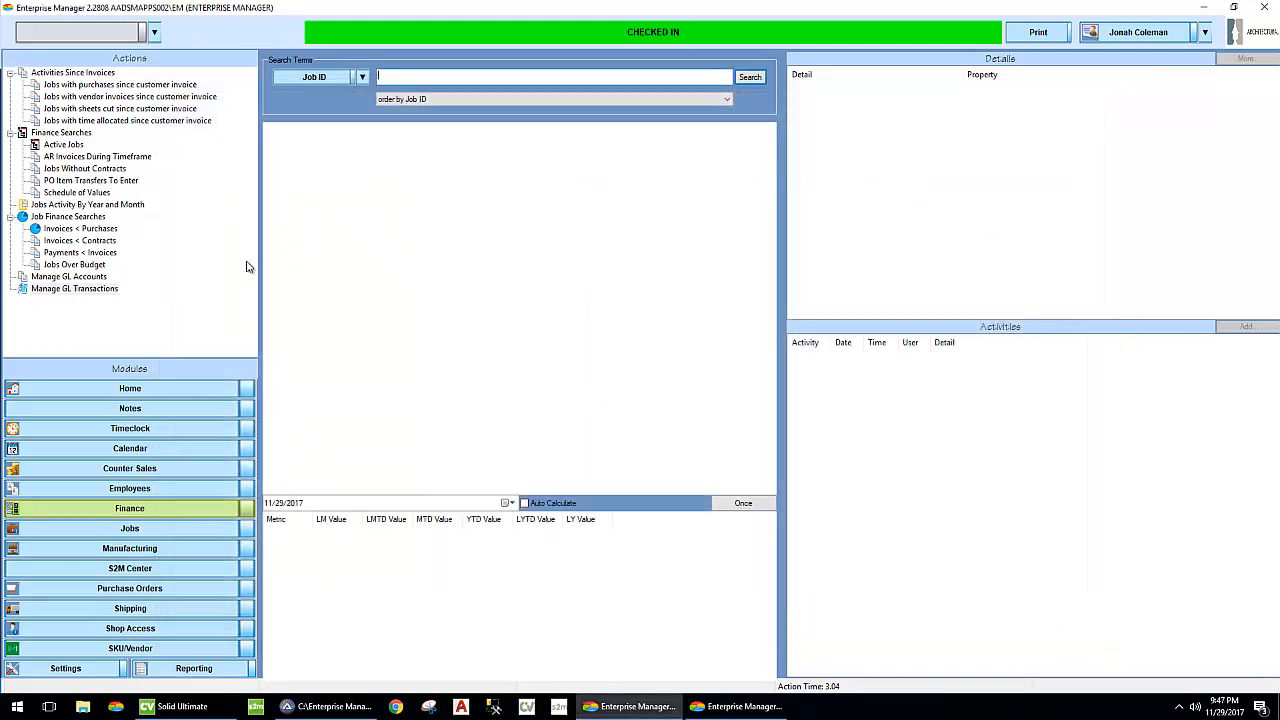
click(172, 650)
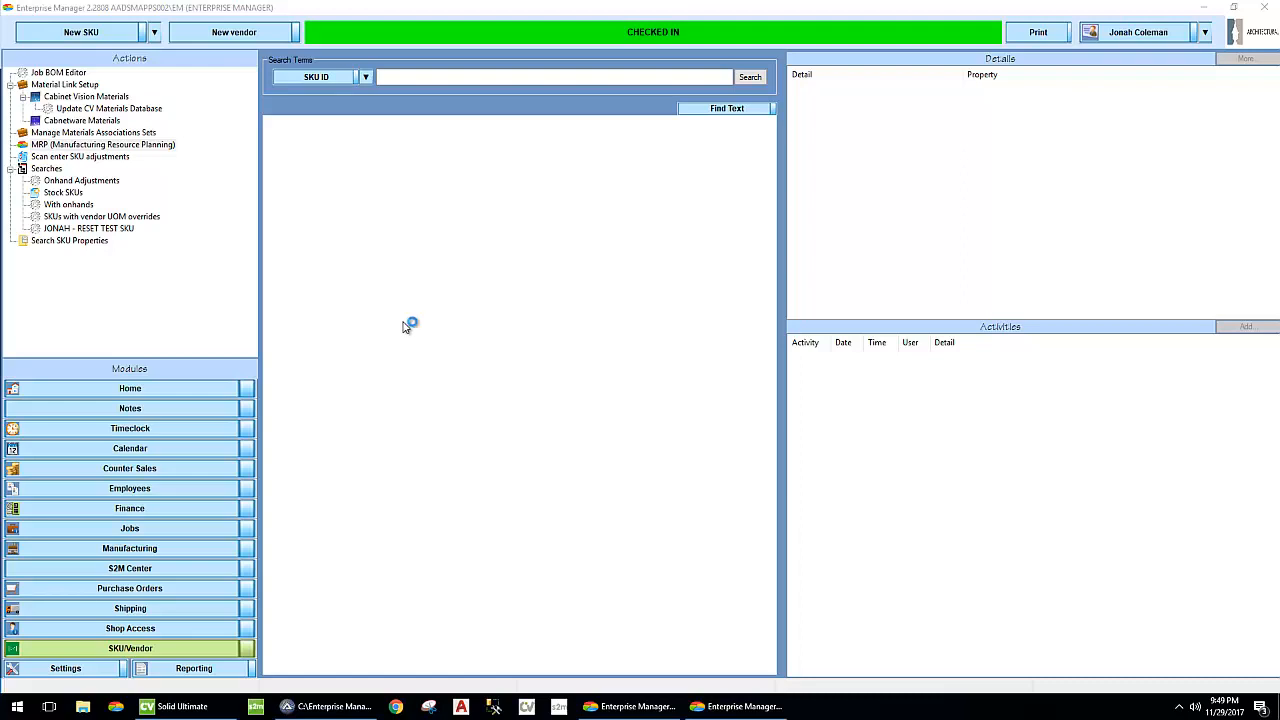
- Look up job 27054 in the Jobs module and load its stock SKU consumption
click(211, 532)
text(27054)
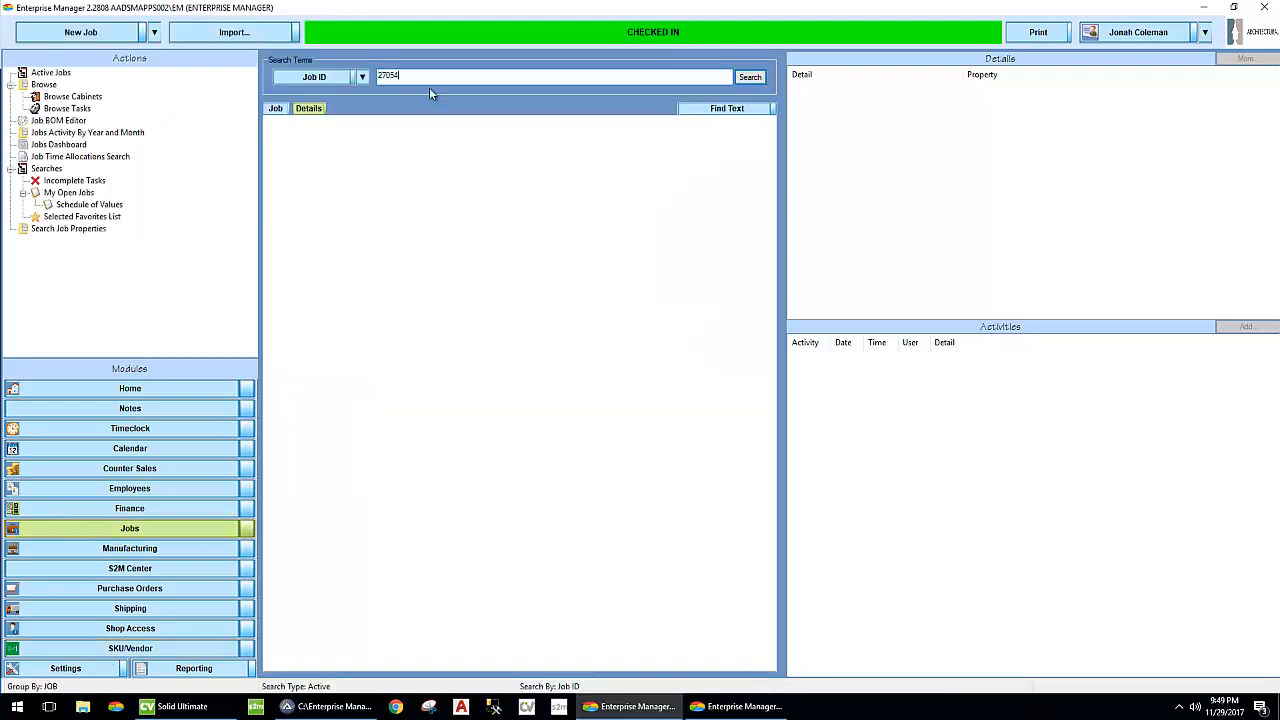
key(Return)
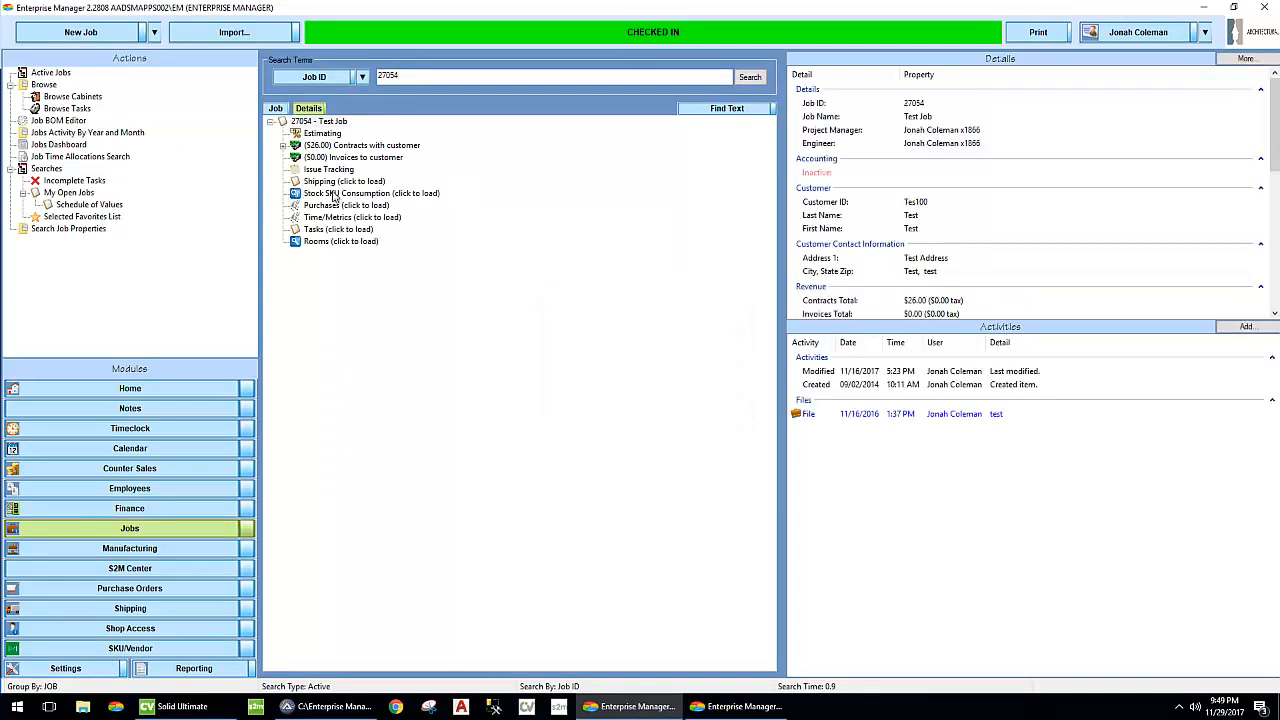
click(335, 193)
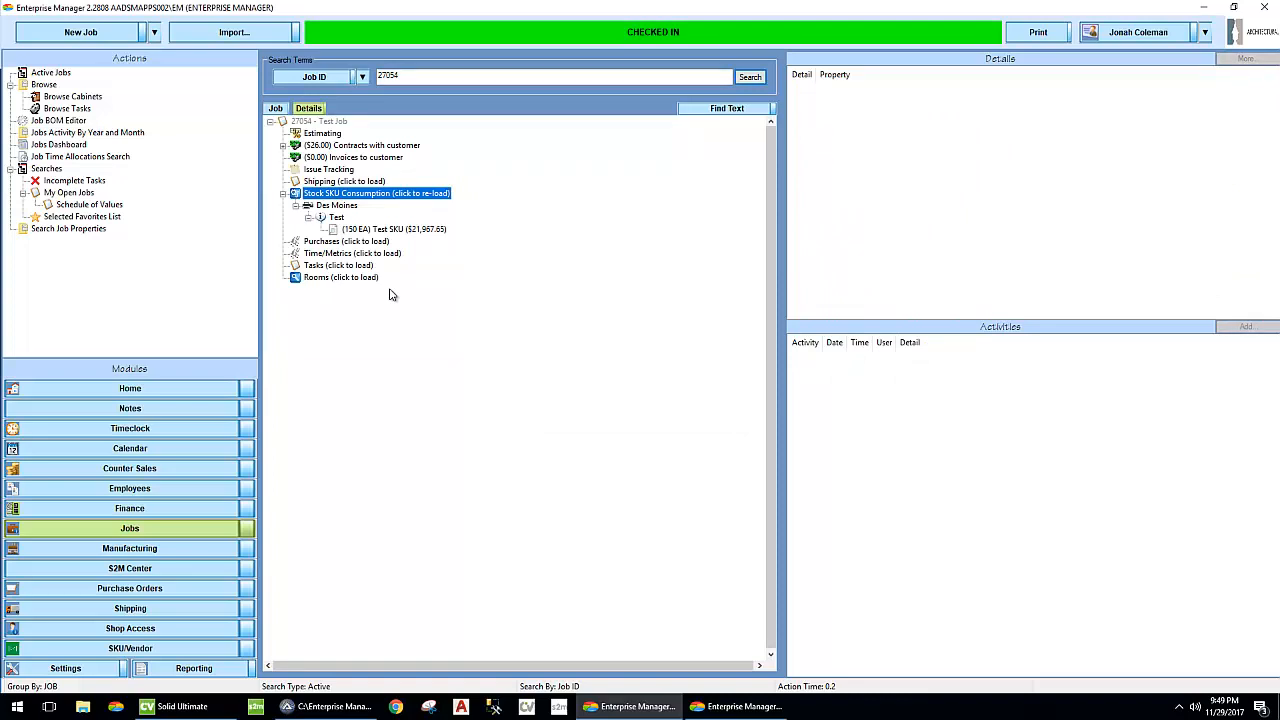
- Examine the Test Job's cost breakdown, including cost of goods, inventory, labor and the total including expected costs
click(333, 122)
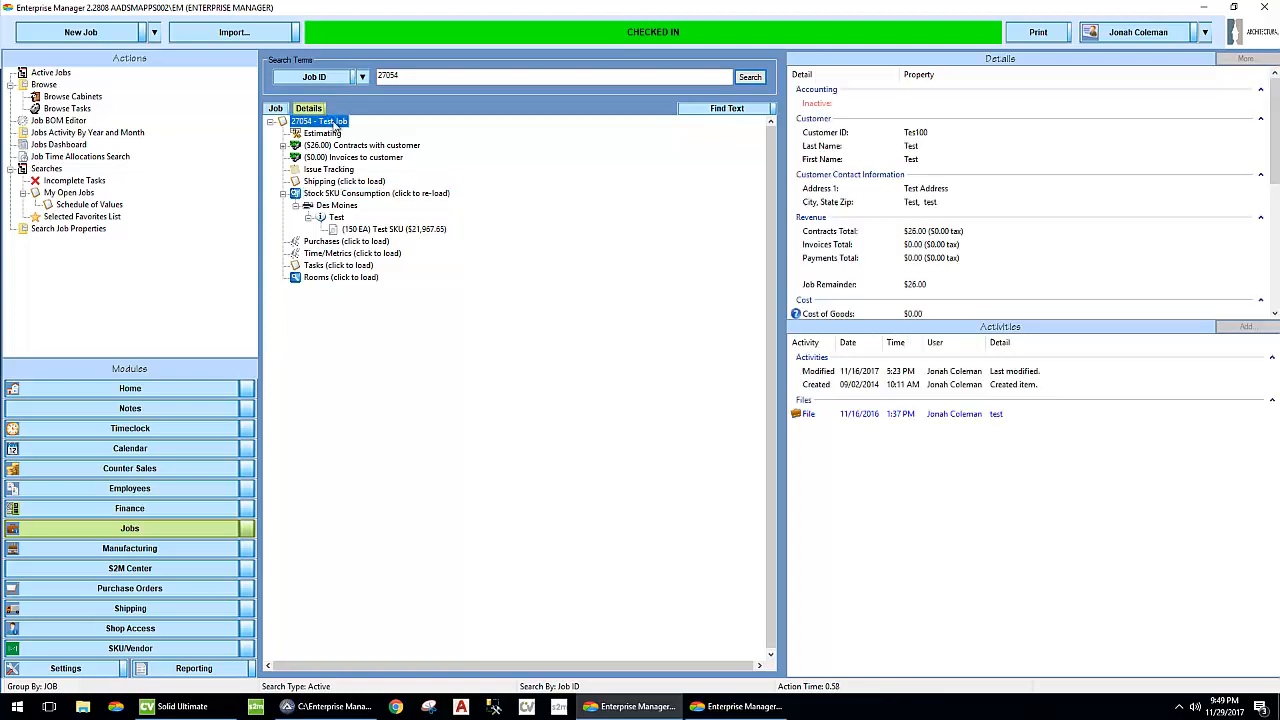
scroll(866, 238, down, 3)
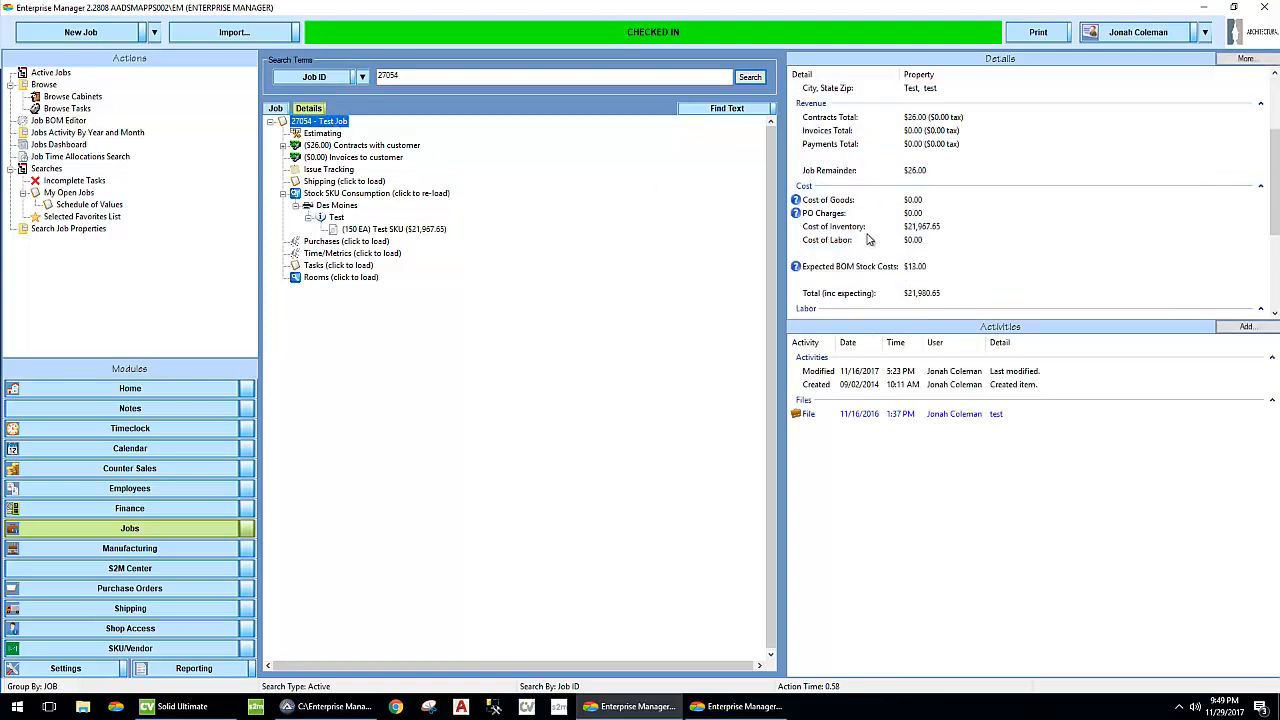
click(826, 204)
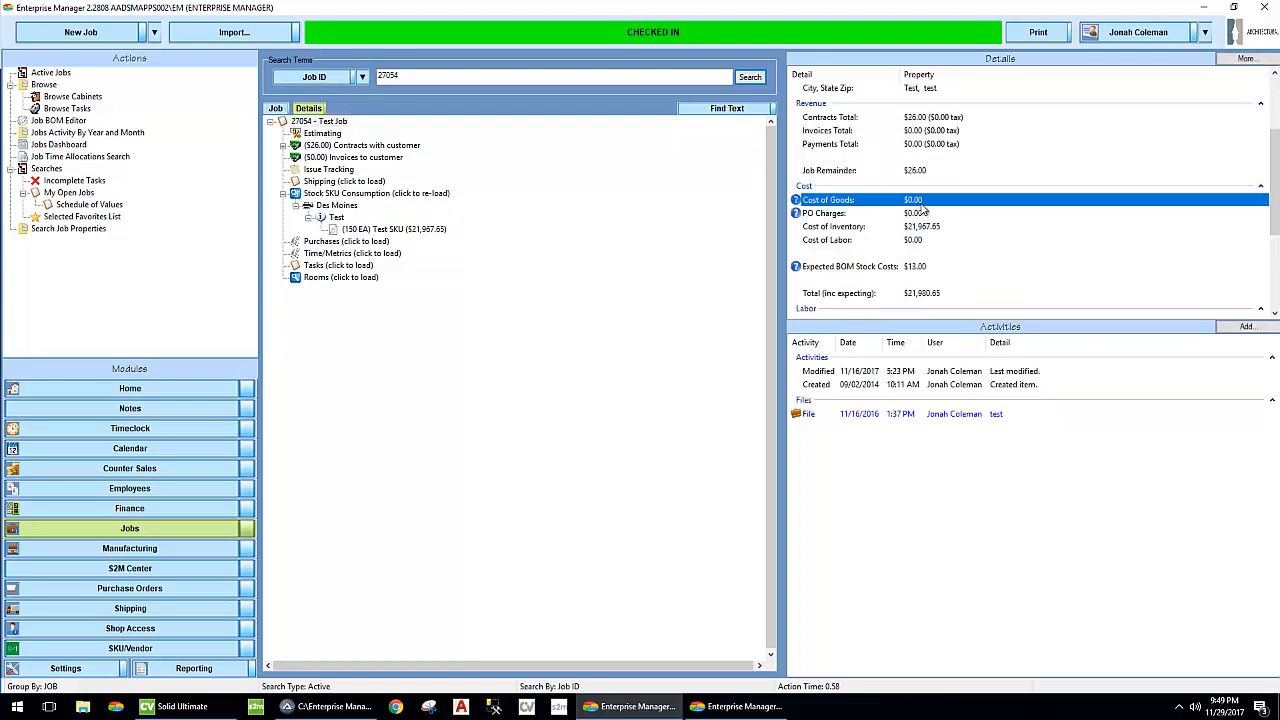
click(922, 228)
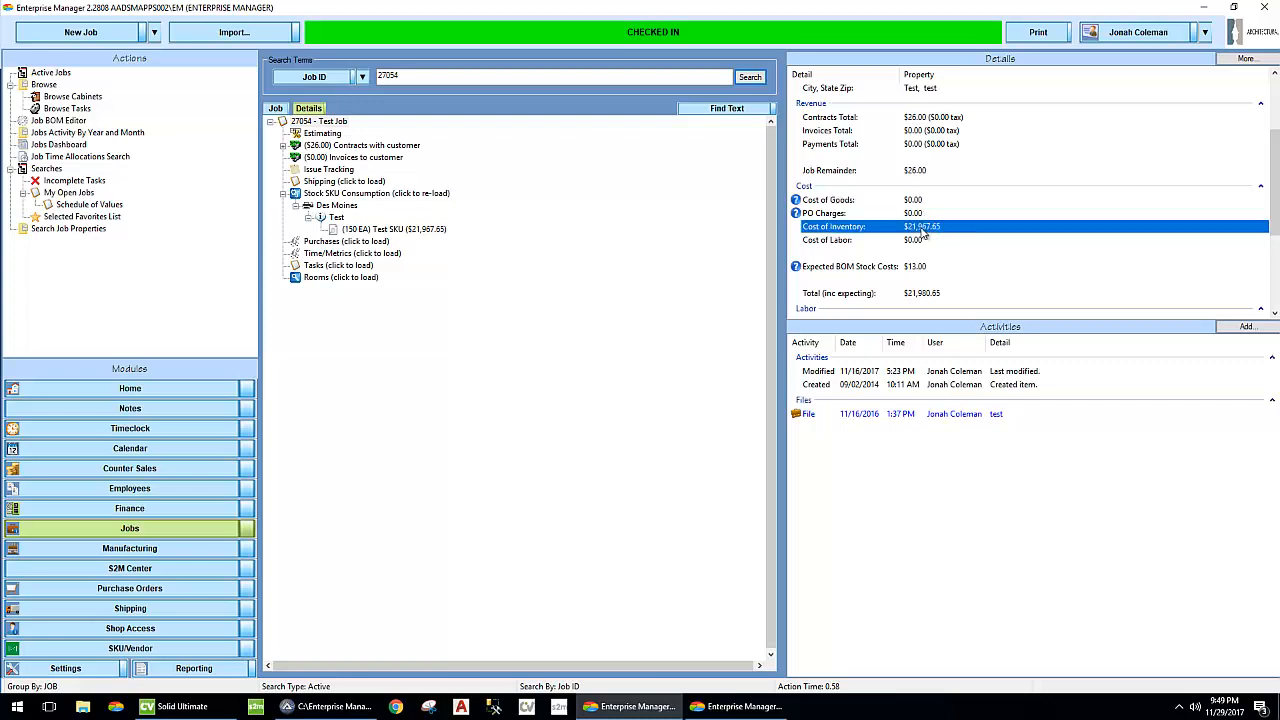
click(916, 242)
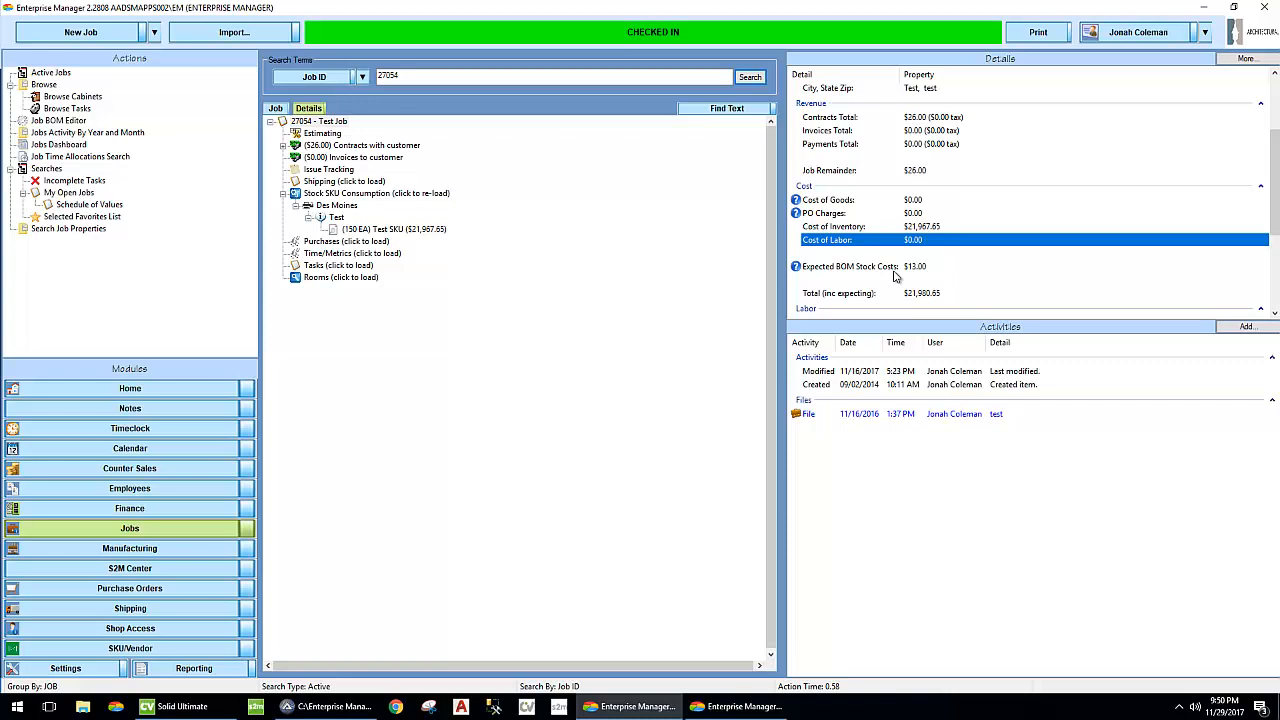
scroll(895, 277, down, 2)
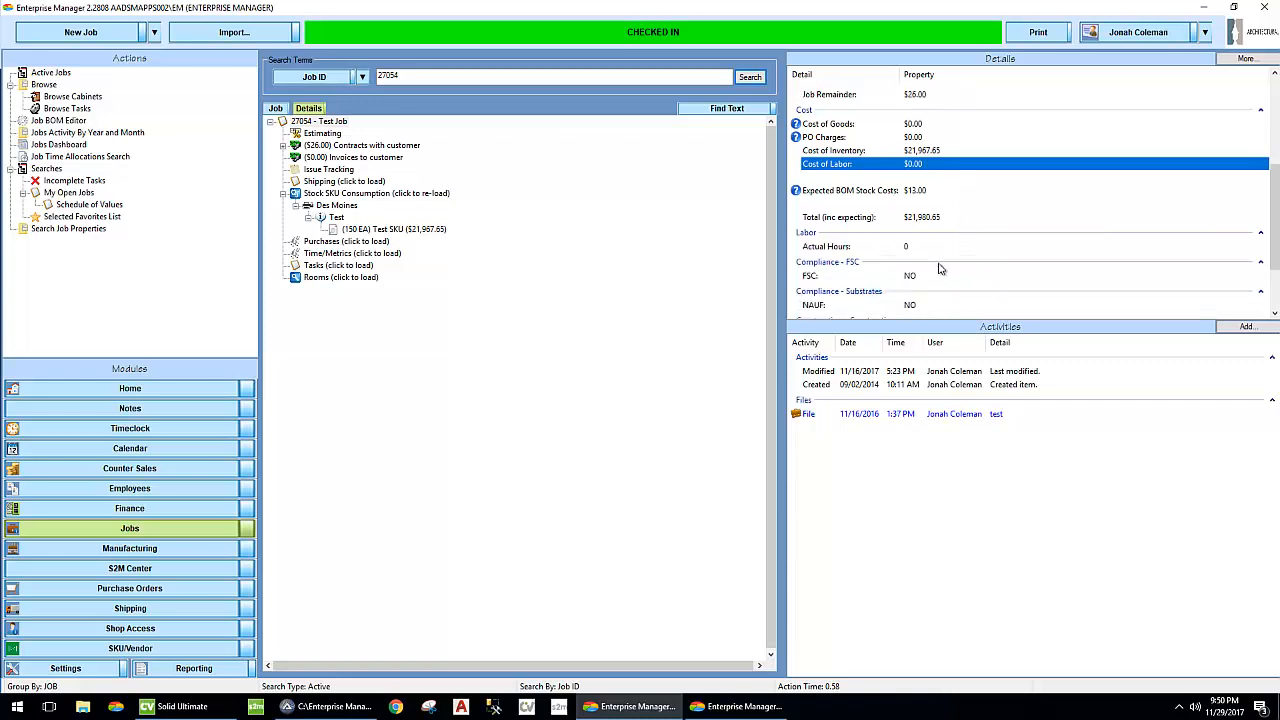
click(889, 220)
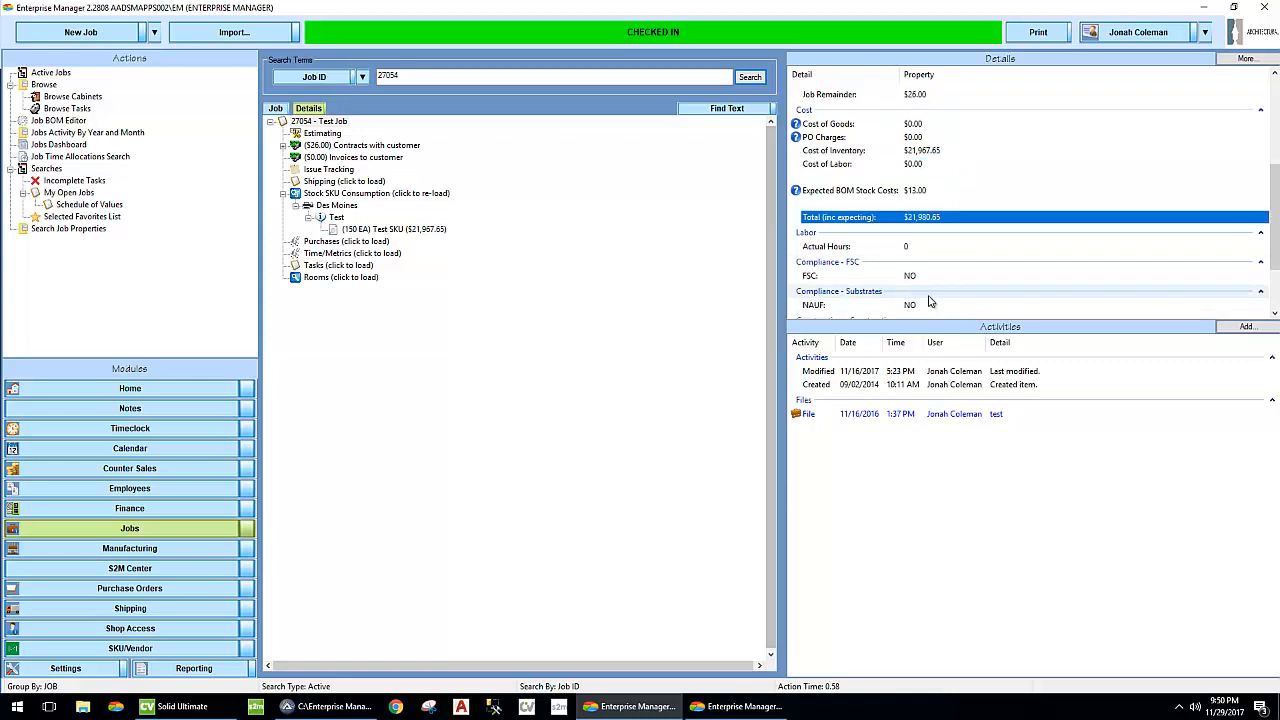
scroll(840, 296, down, 2)
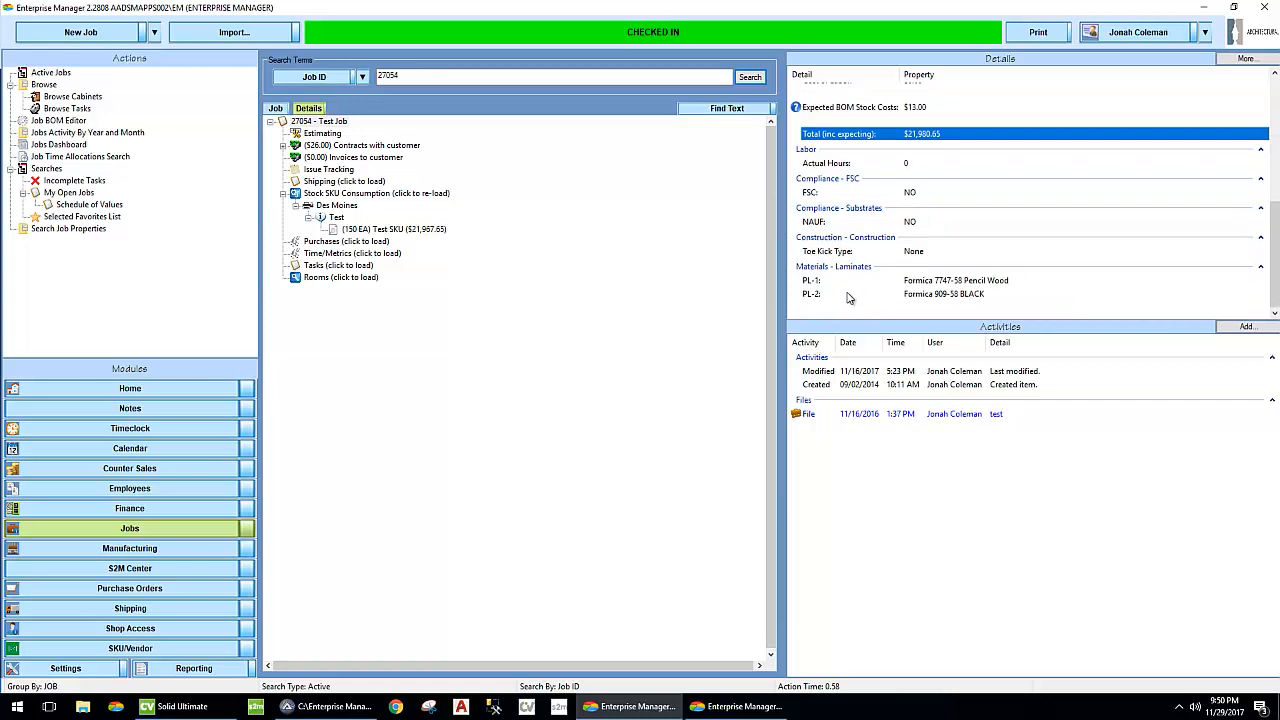
scroll(847, 297, up, 5)
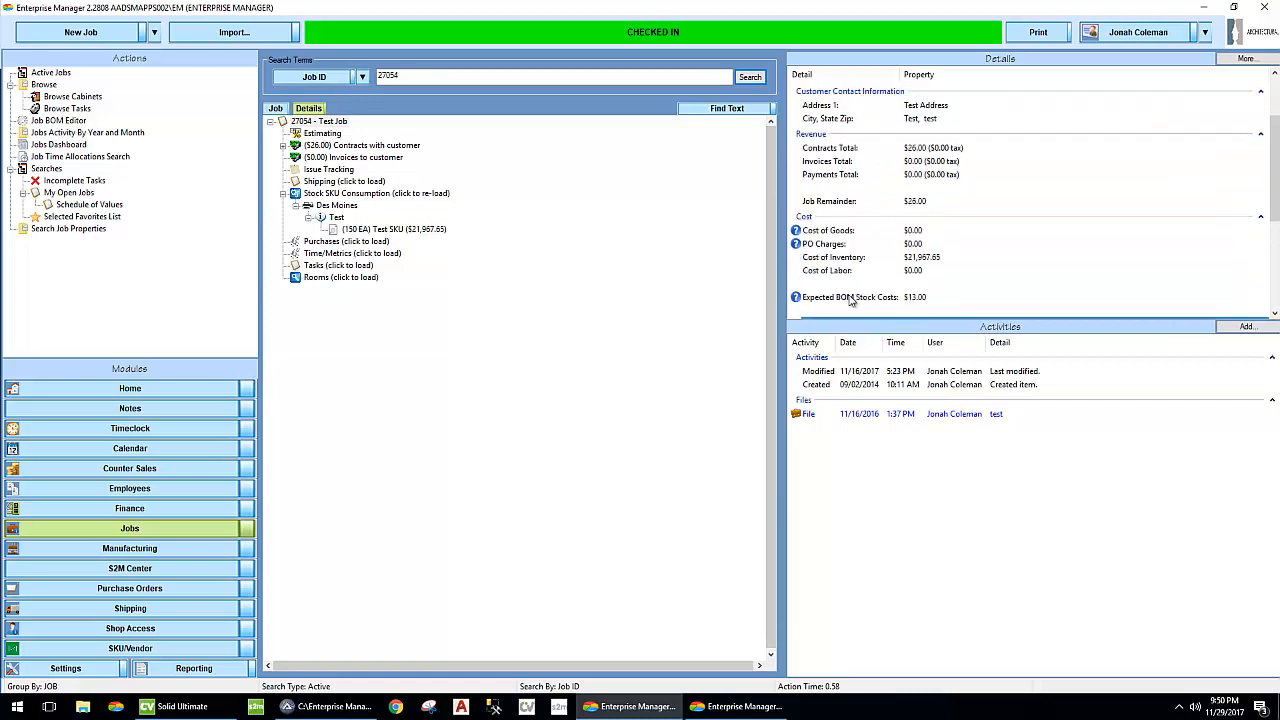
click(659, 308)
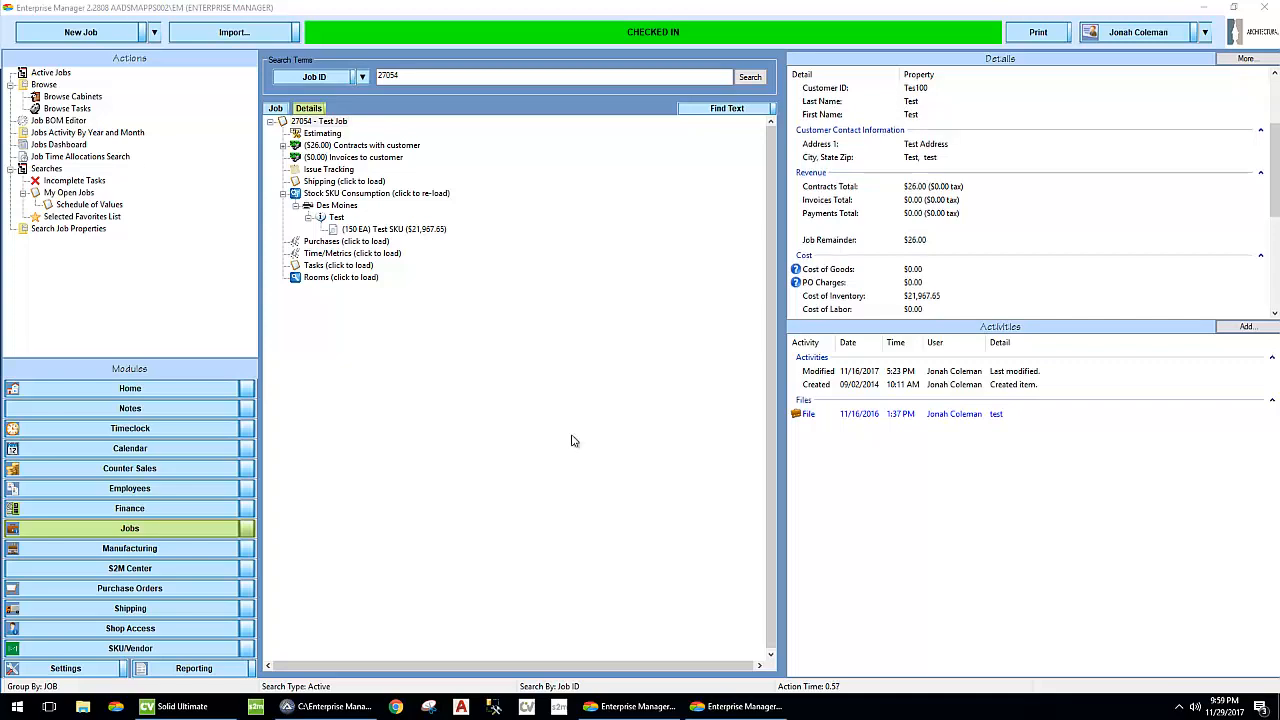
- Open the SKU lookup, clear the search term and list the Hardware SKUs for the Des Moines location
click(155, 35)
click(155, 35)
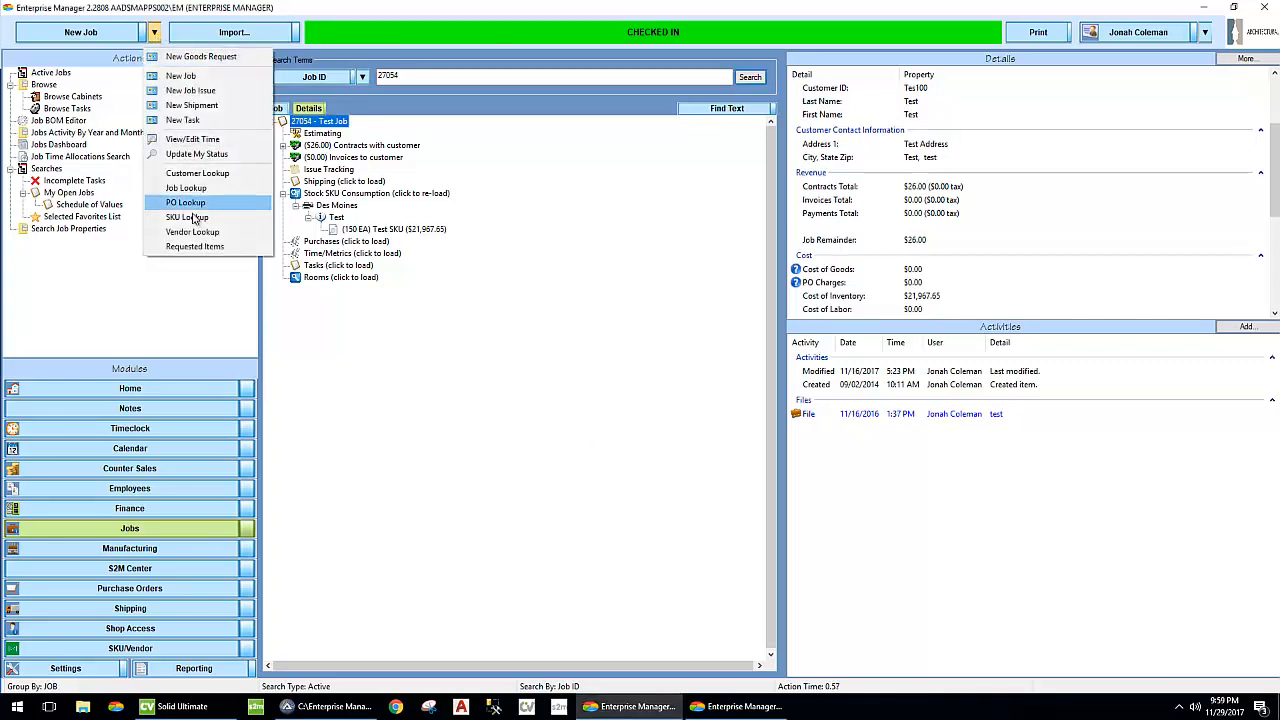
click(195, 218)
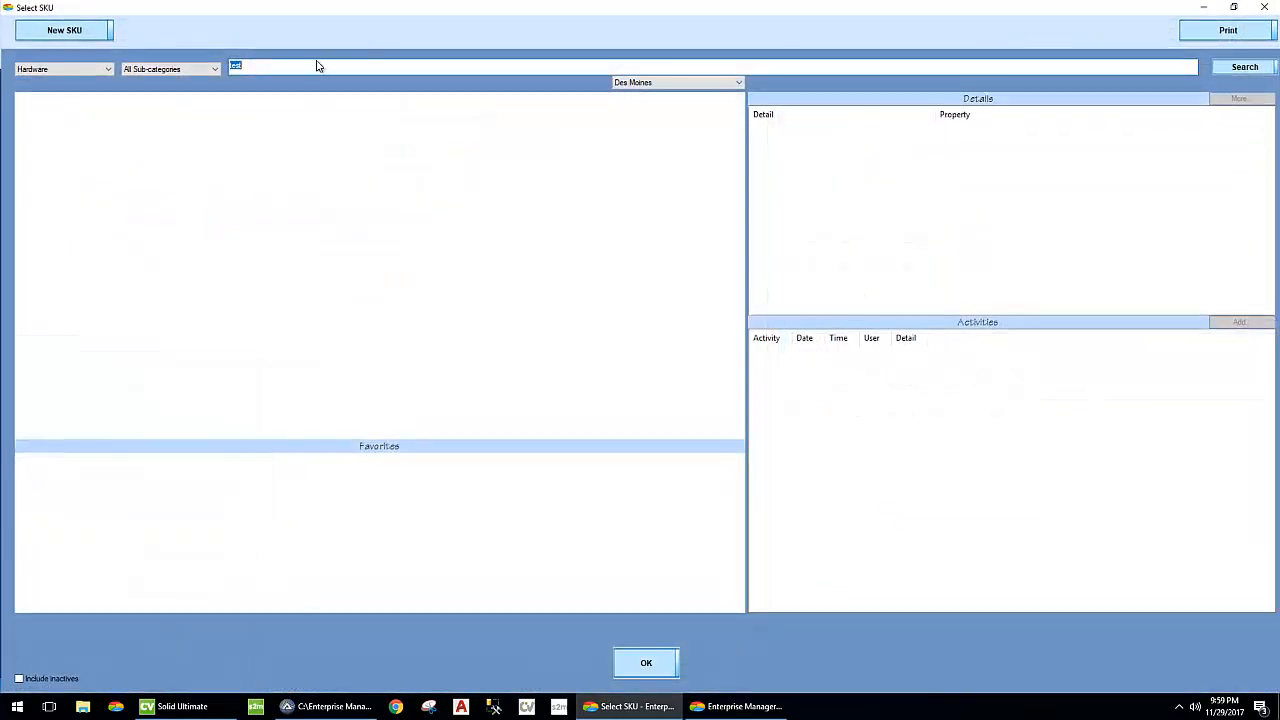
drag(317, 67, 230, 68)
key(BackSpace)
click(1243, 68)
- Broaden the SKU lookup to all categories and all locations, and close it
click(64, 69)
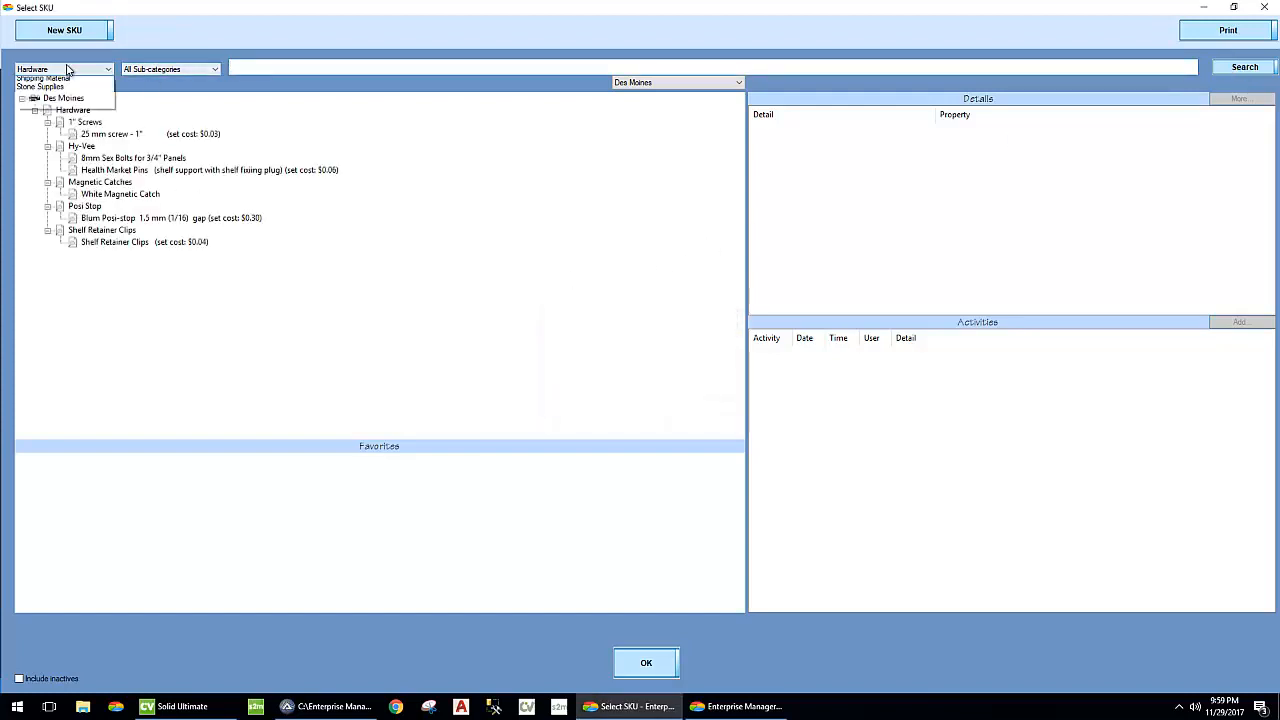
click(60, 82)
click(1245, 67)
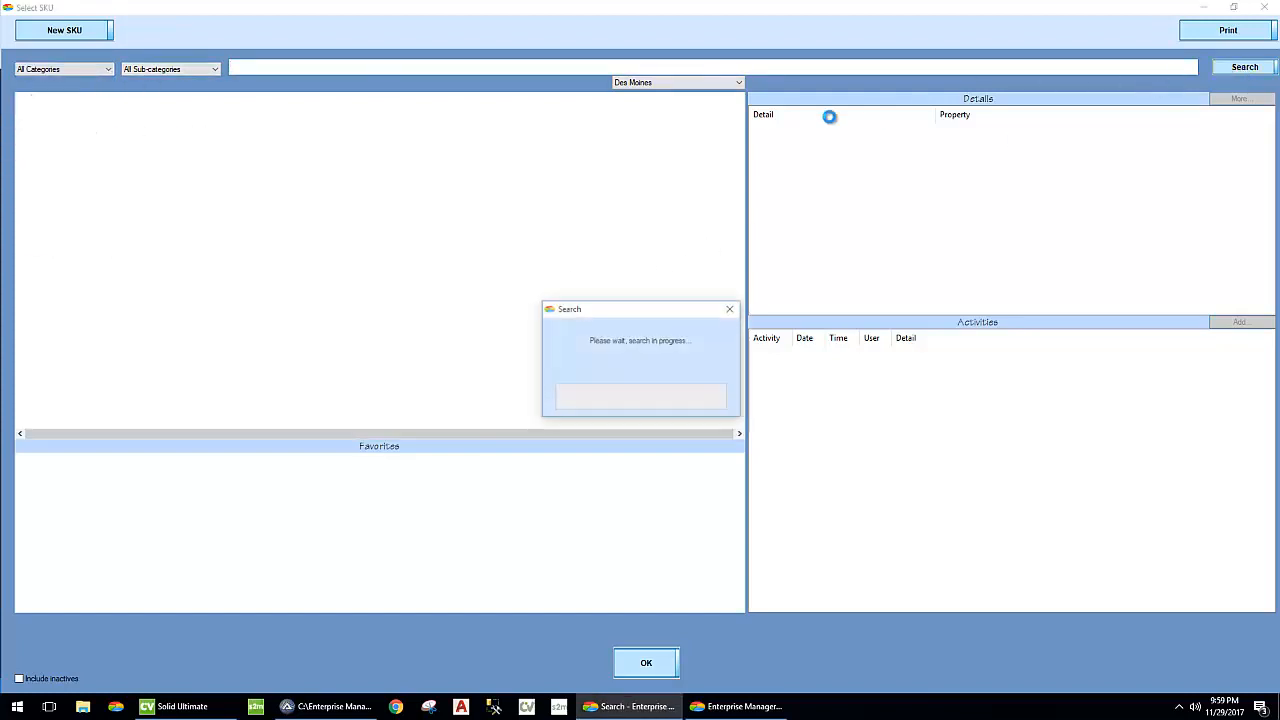
drag(738, 140, 706, 120)
click(680, 82)
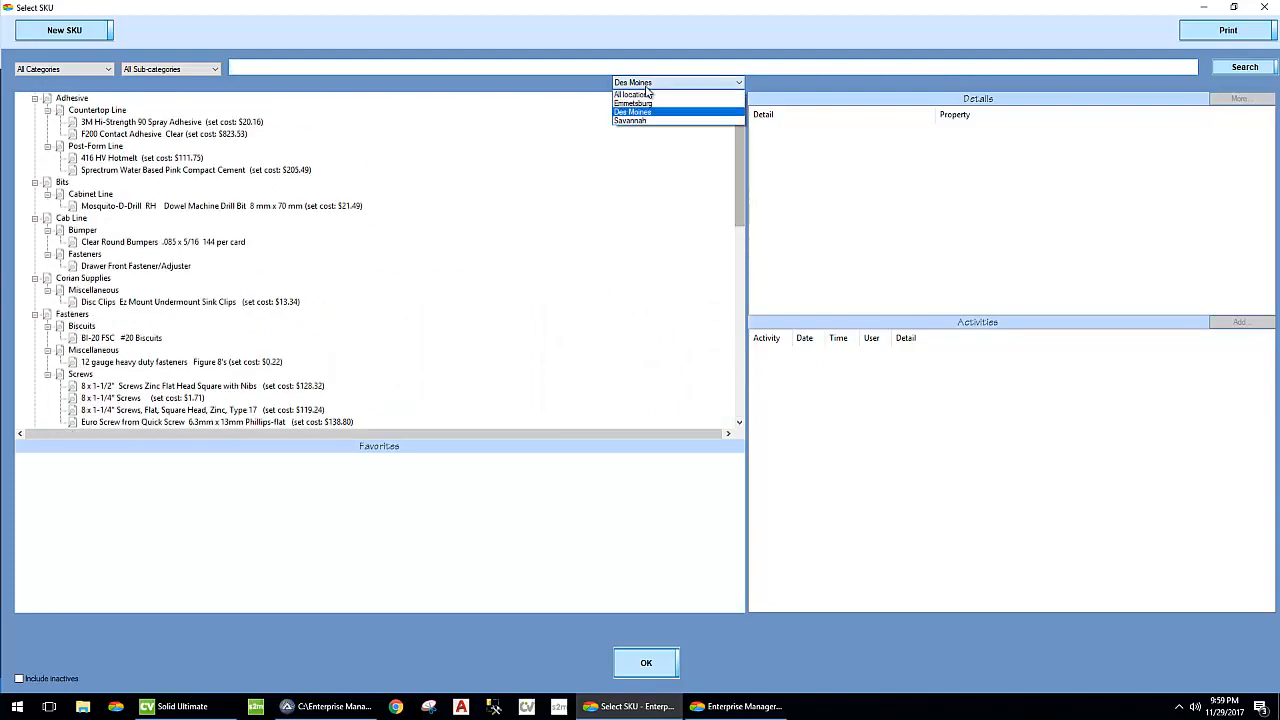
click(661, 113)
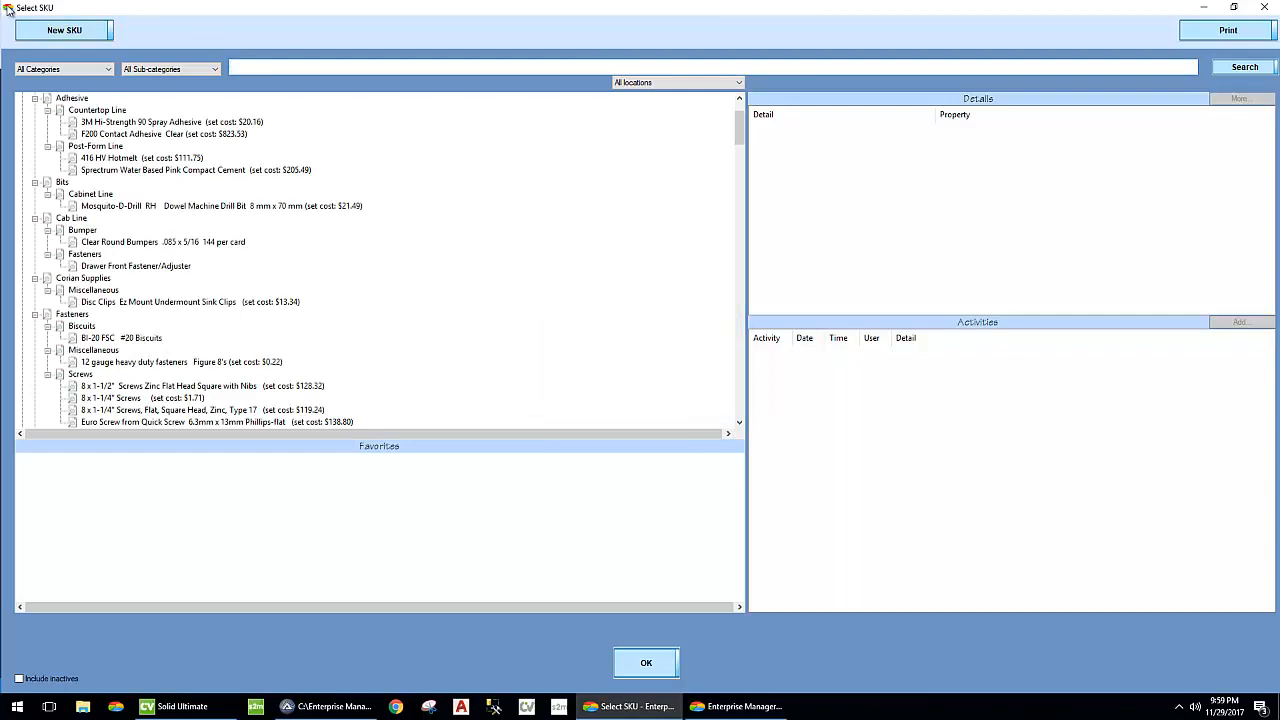
double_click(7, 10)
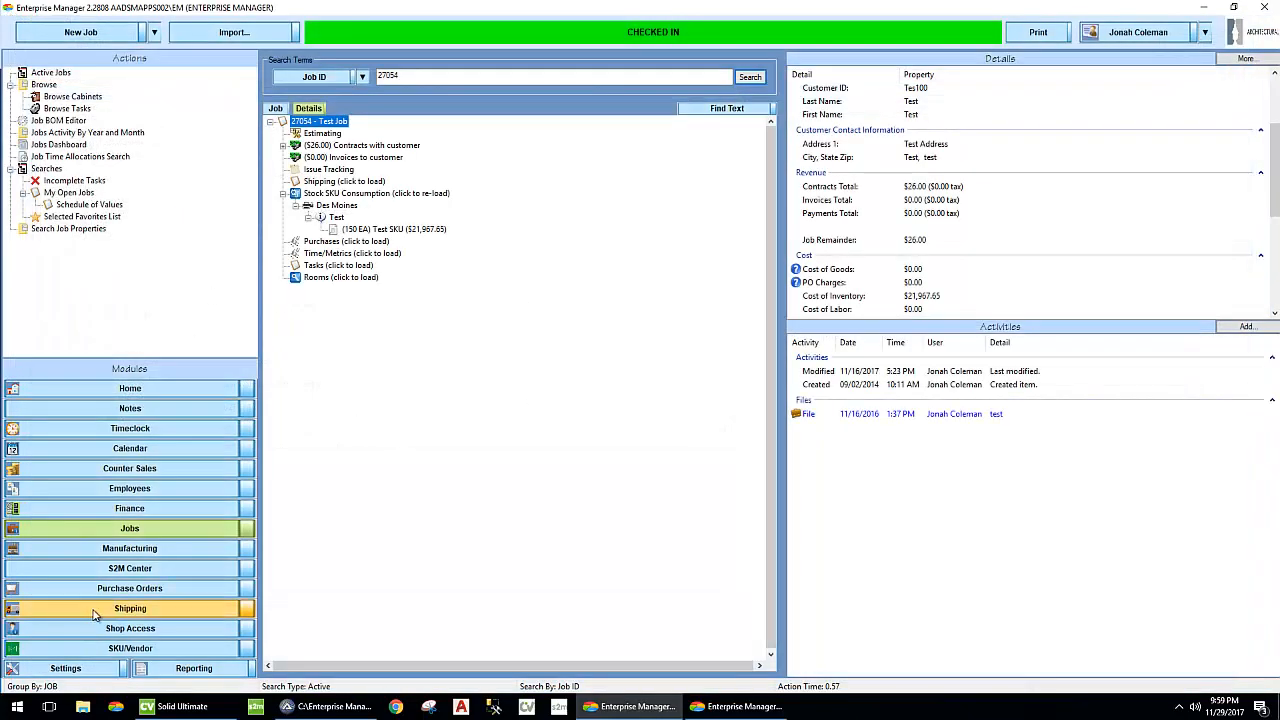
- Go to the Shop Access module, view the blank SKU request form and close it without saving
click(111, 650)
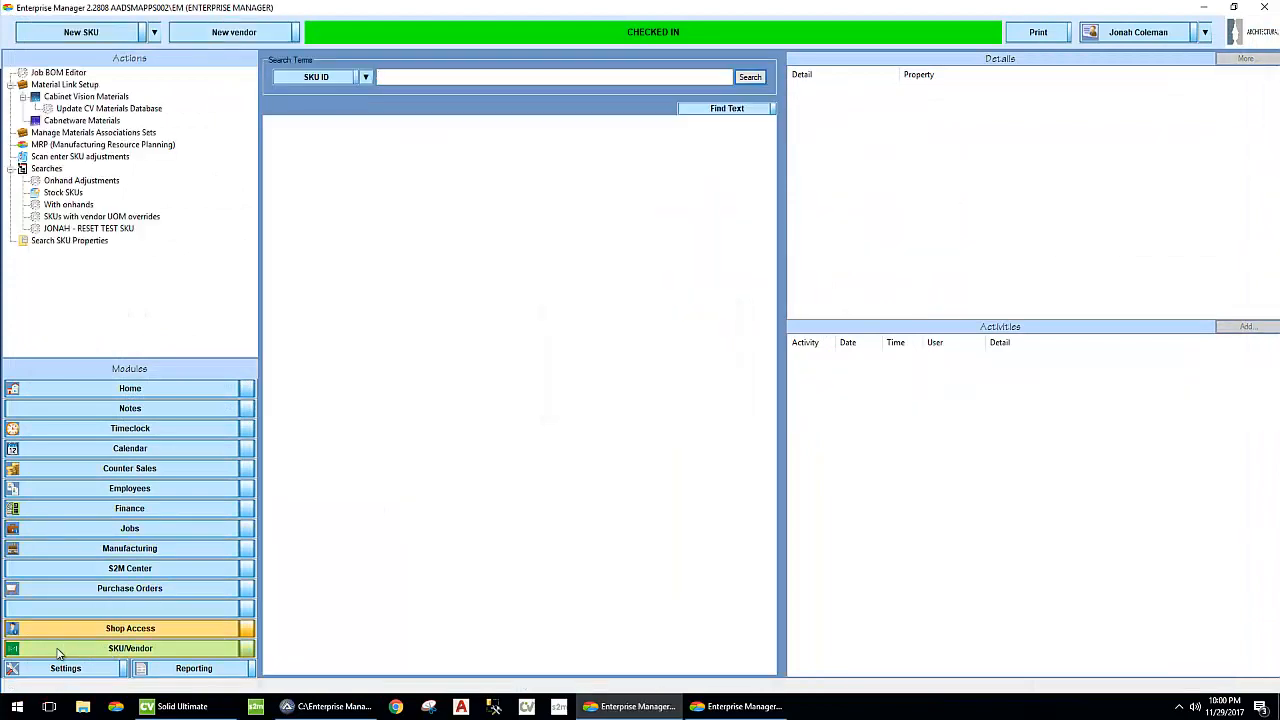
click(123, 632)
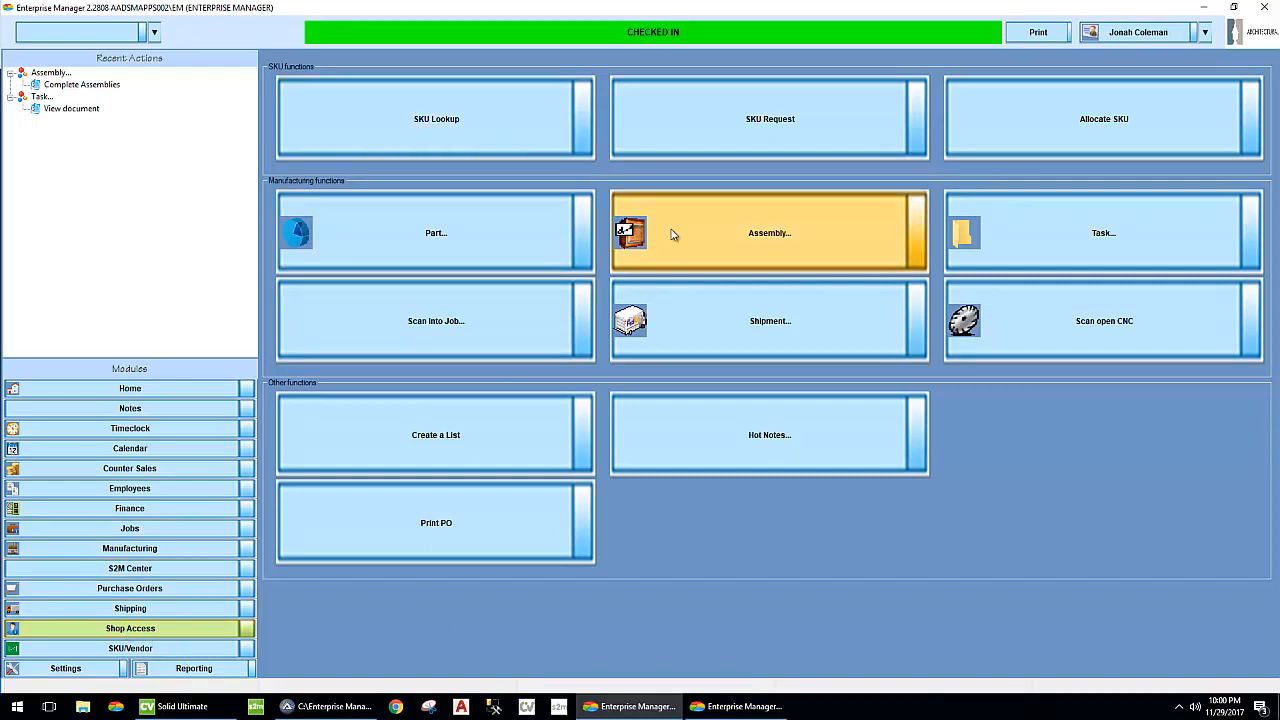
click(798, 120)
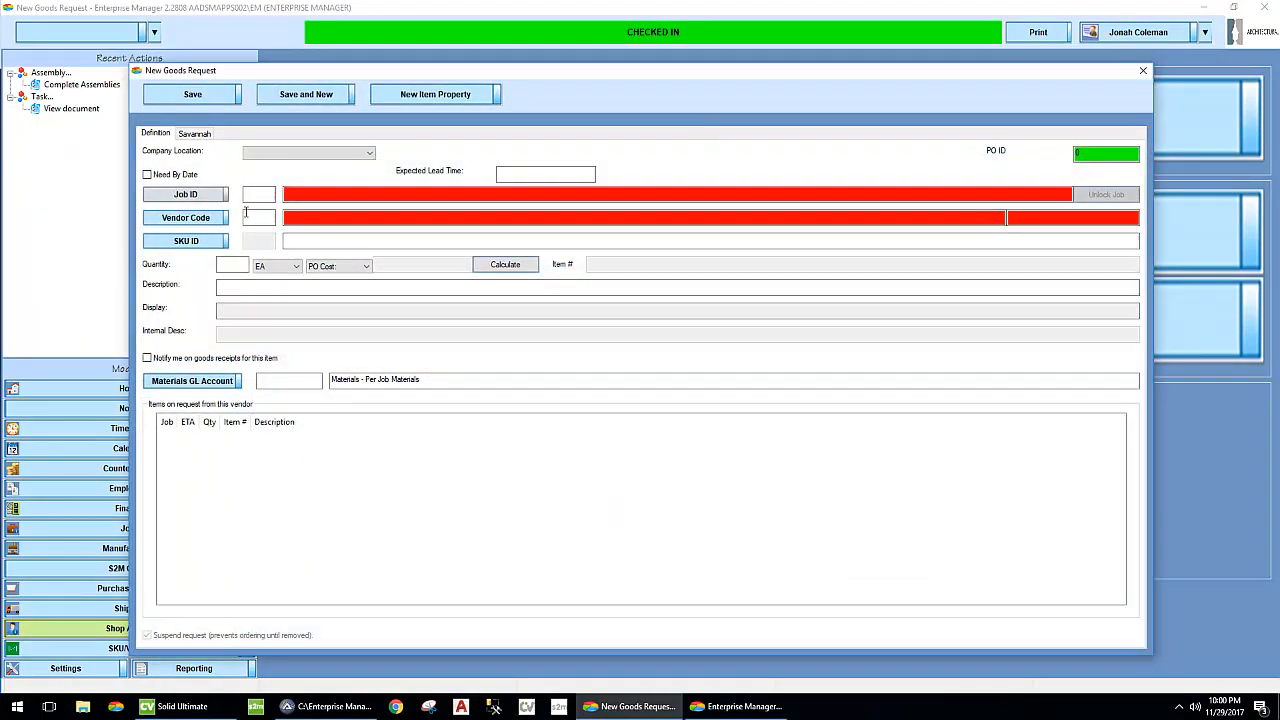
click(1146, 73)
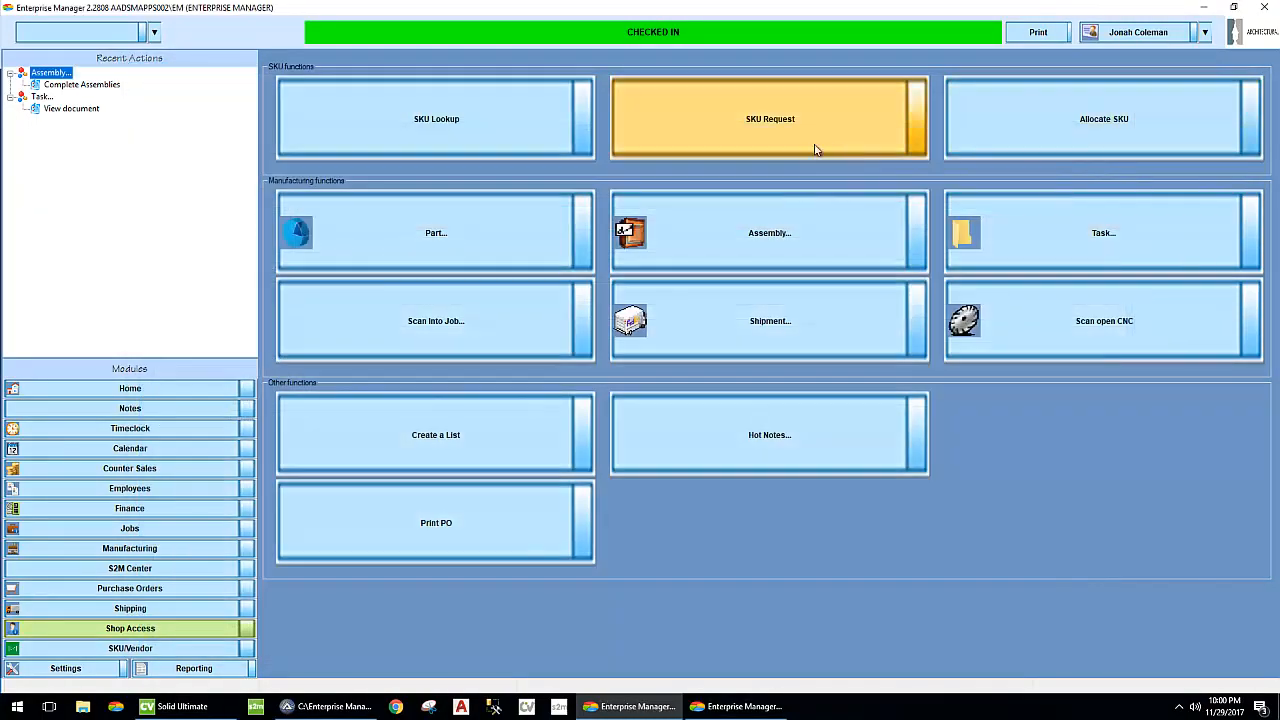
- Start a new SKU allocation for Des Moines and look up "test" to select Test SKU as the stock SKU
click(1125, 120)
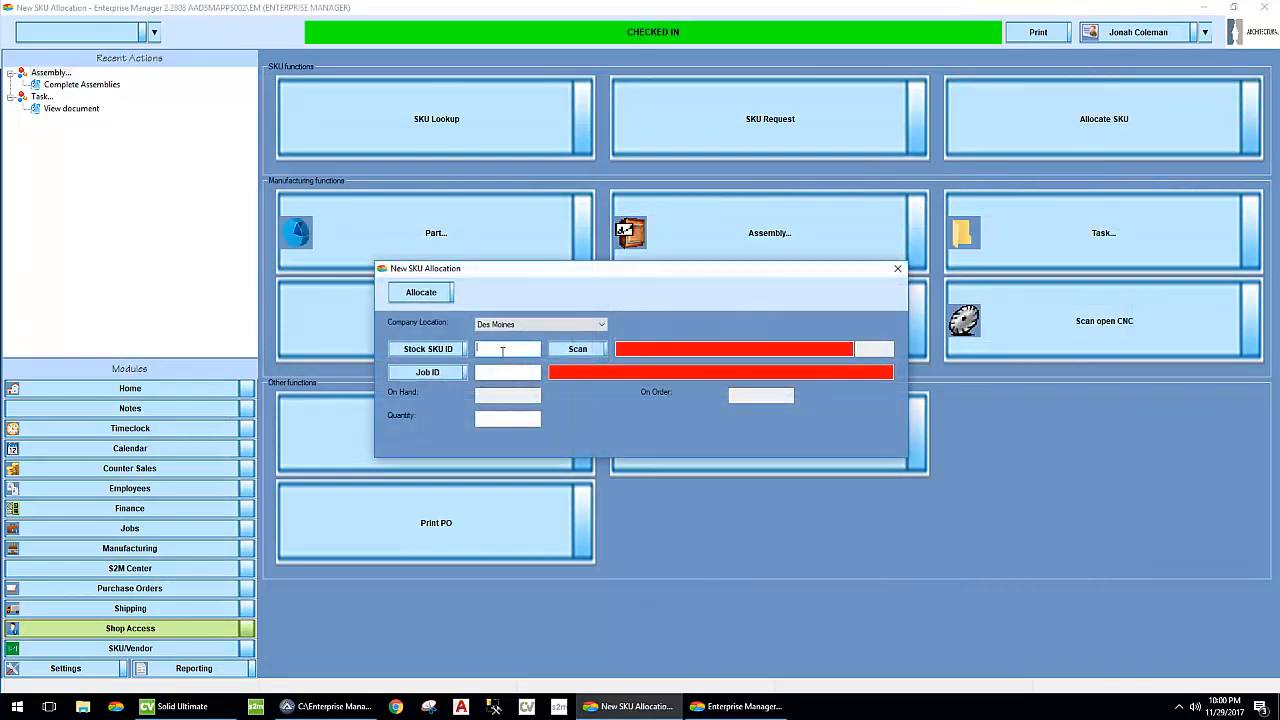
click(592, 349)
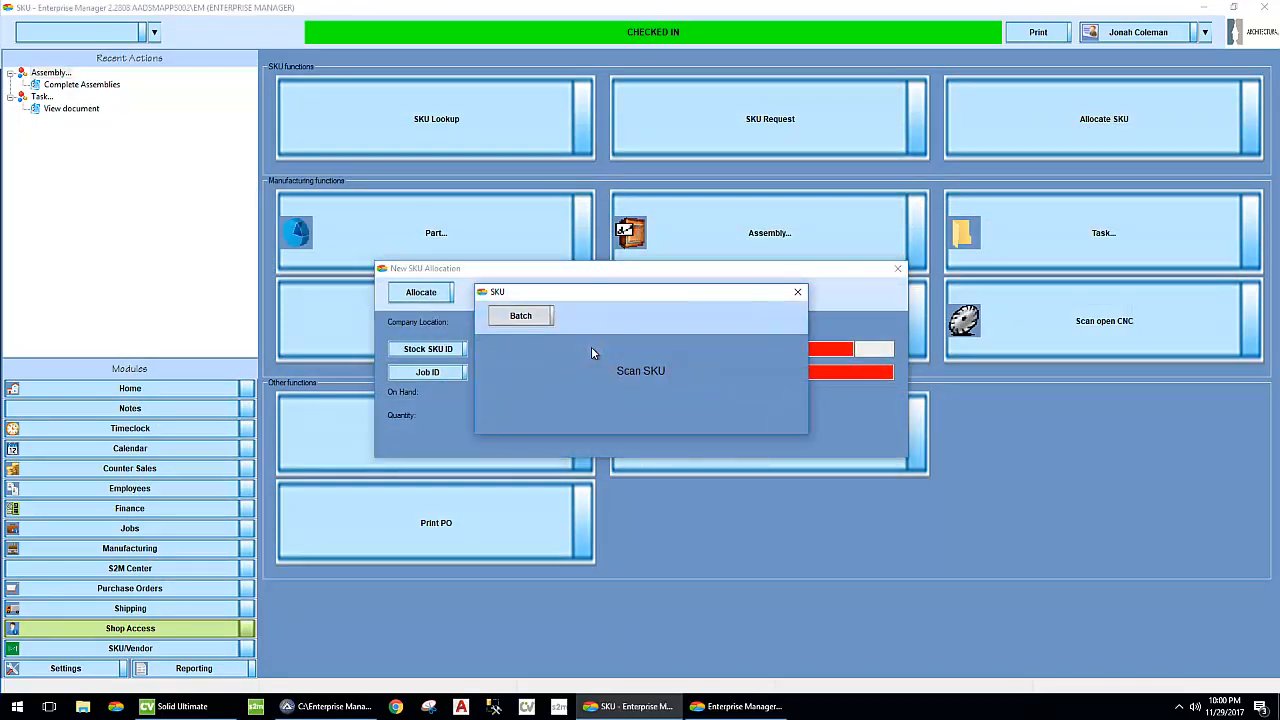
click(797, 292)
click(428, 349)
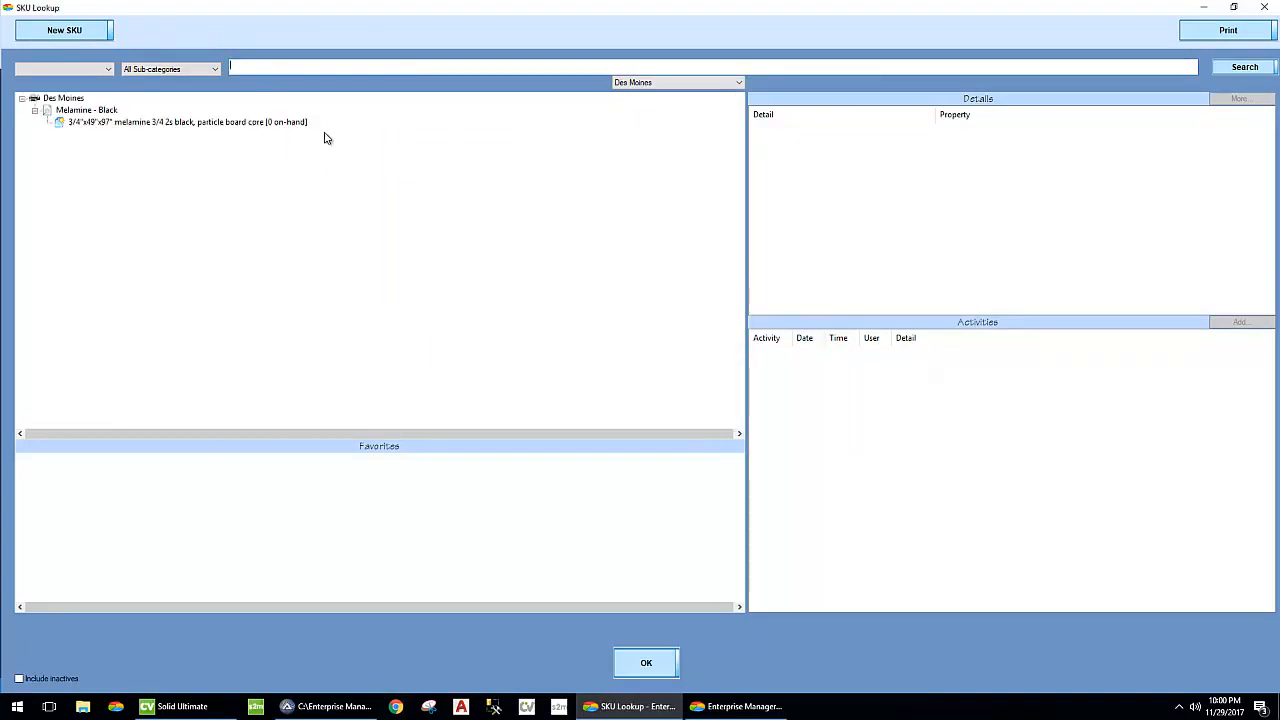
text(test)
key(Return)
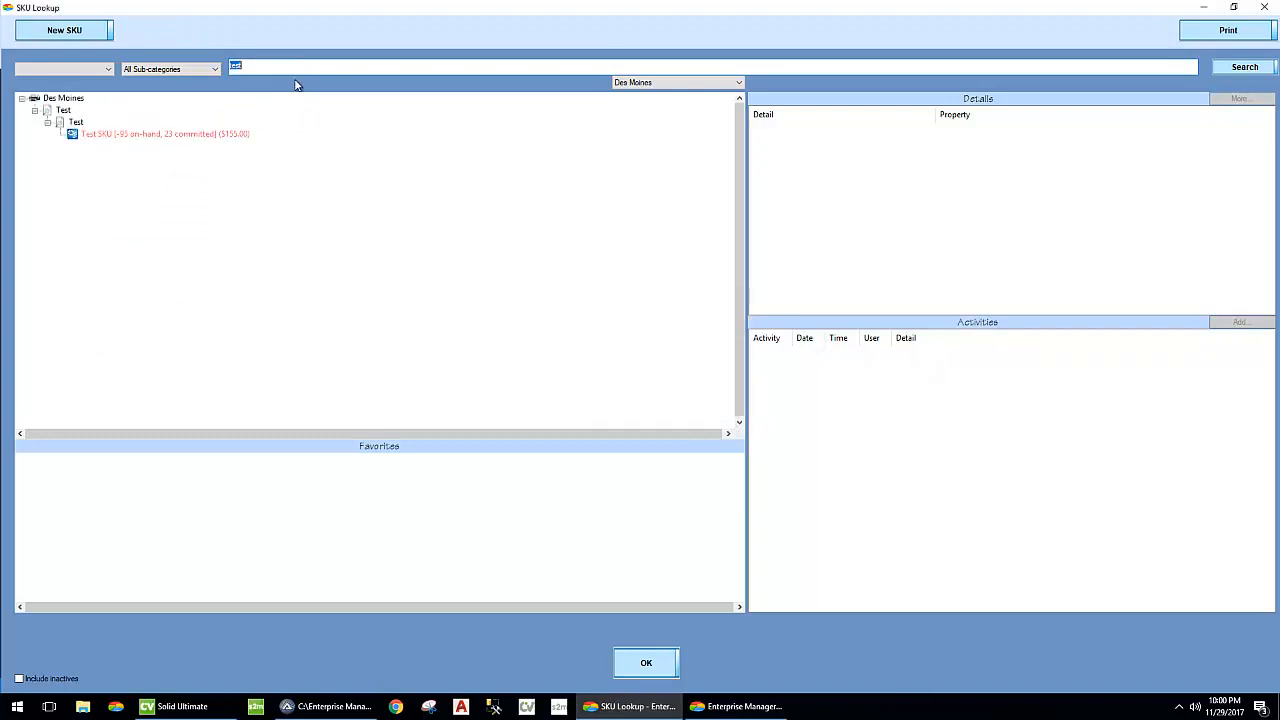
click(155, 136)
click(646, 662)
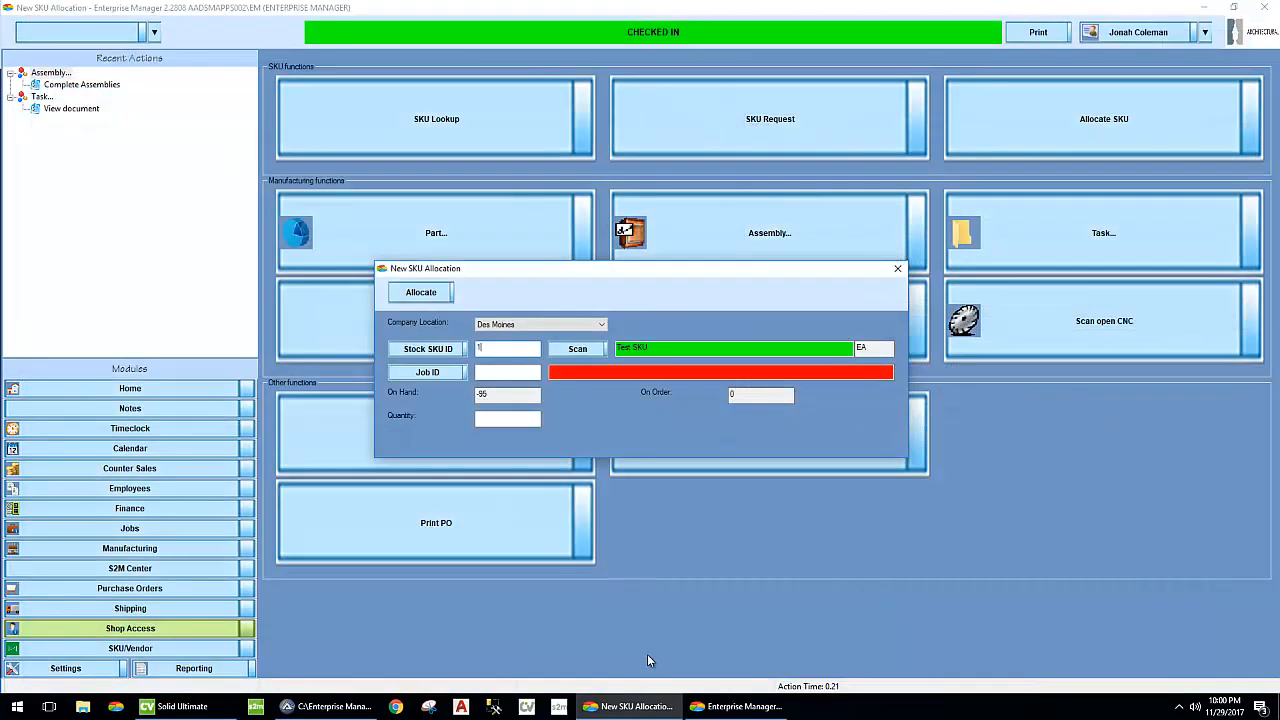
- Allocate a quantity of 50 of the Test SKU to job 27054 and close the allocation form
click(509, 372)
text(27054)
key(Return)
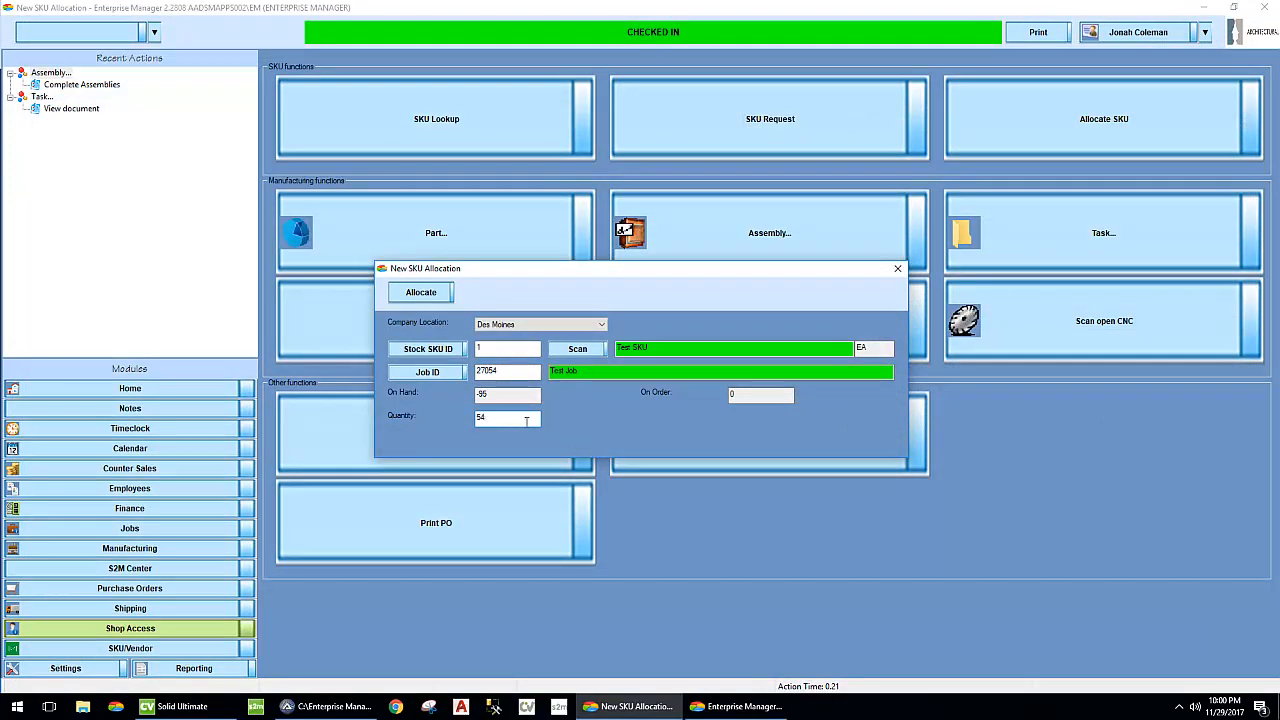
text(50)
key(Return)
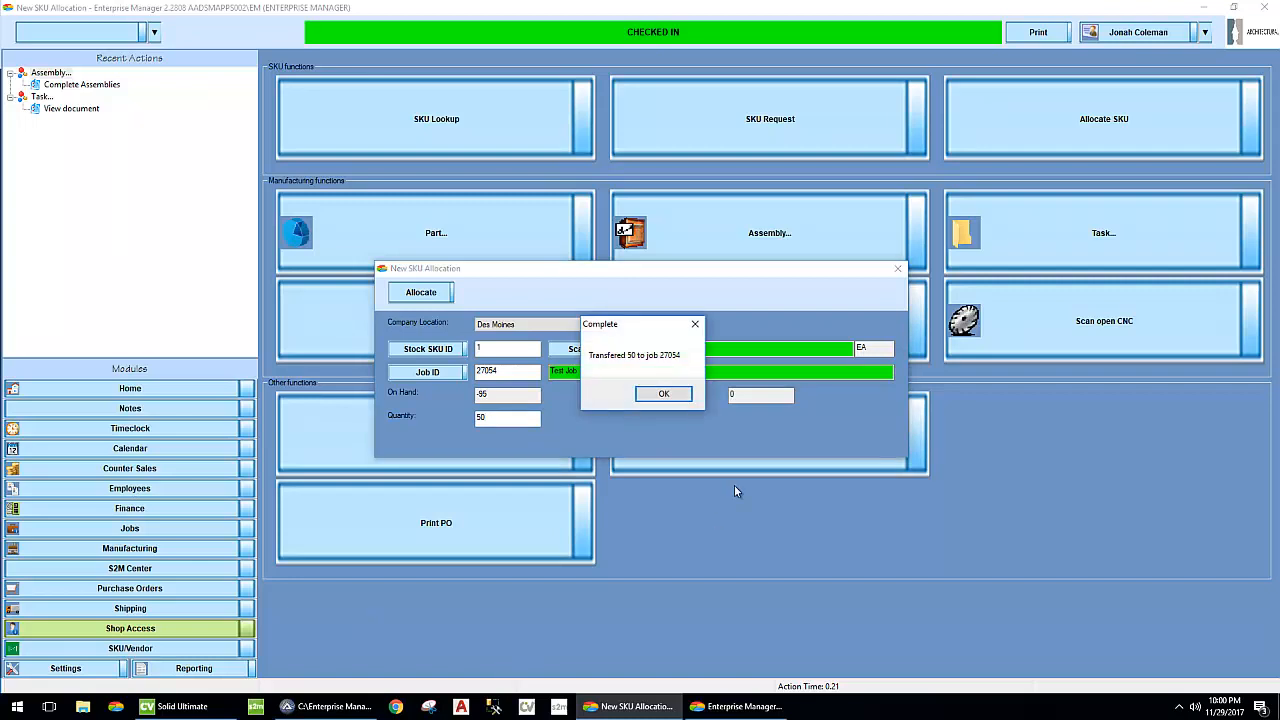
click(662, 394)
click(897, 268)
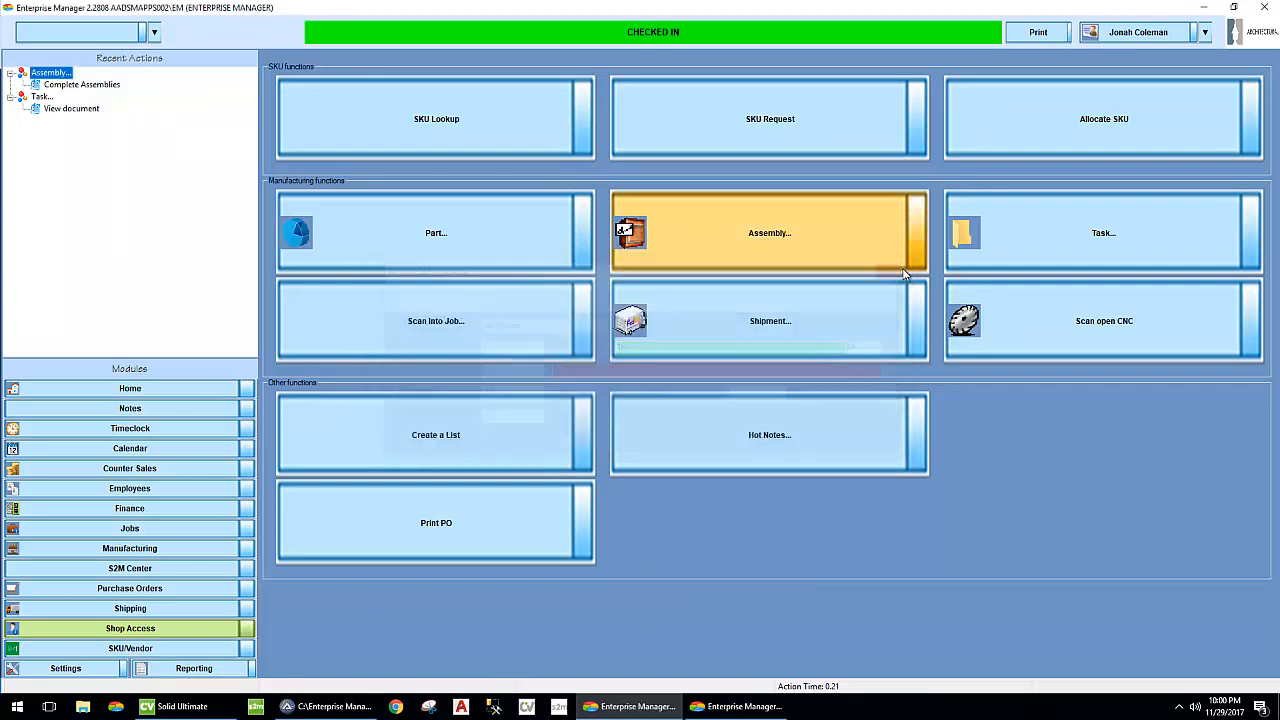